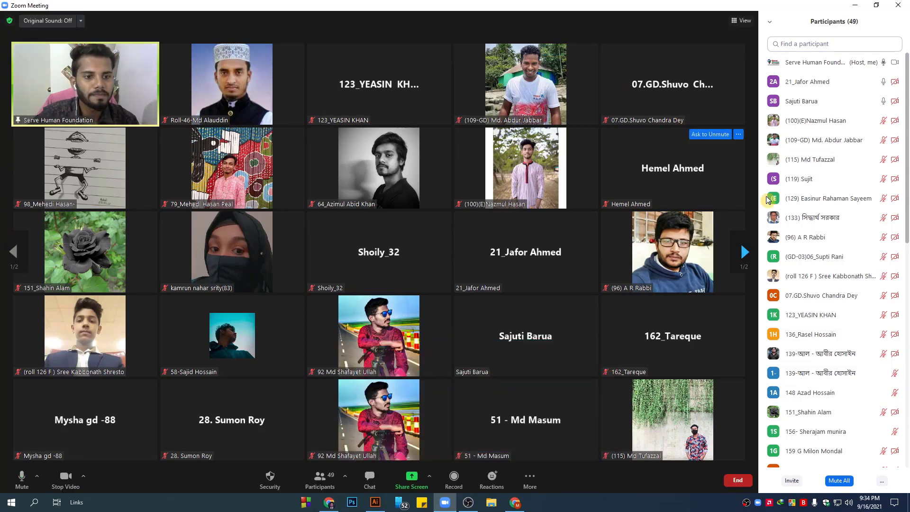
- Page through participant videos, stop the host's camera, mute the host, and hide the participants list
click(742, 251)
click(13, 251)
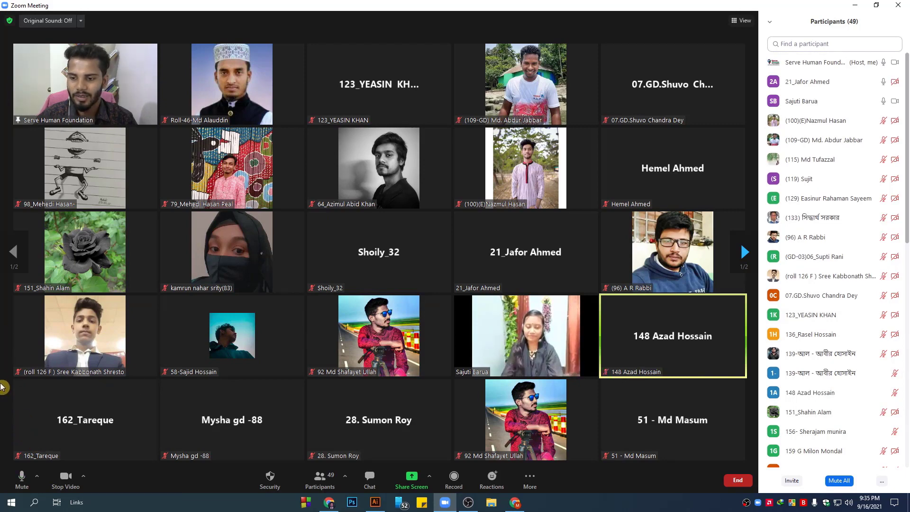
click(66, 476)
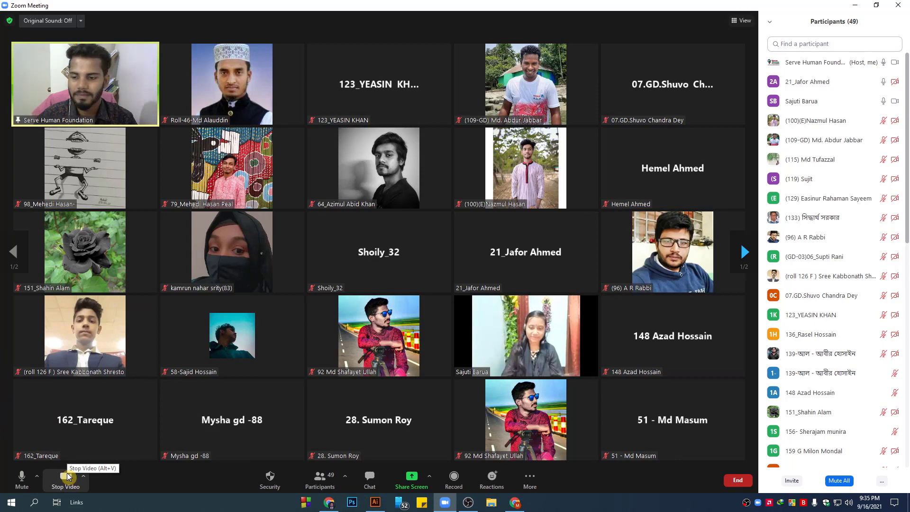
click(23, 477)
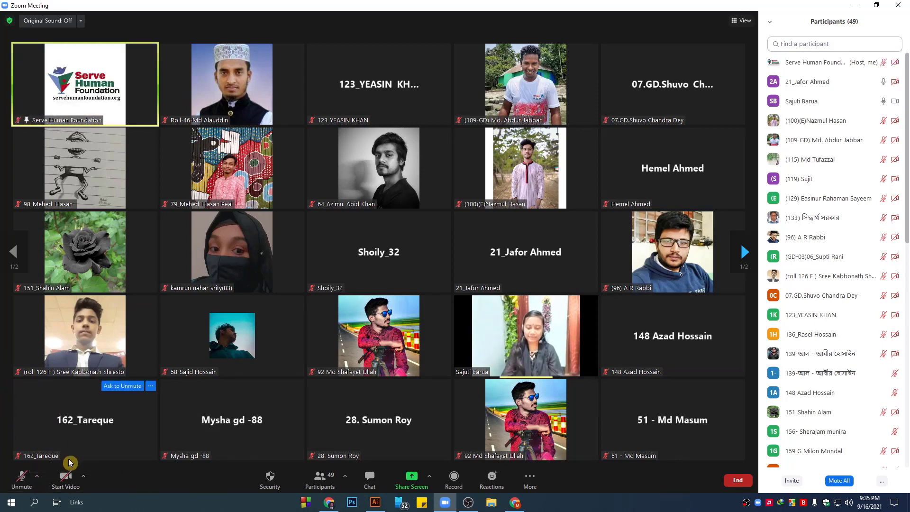
key(alt+v)
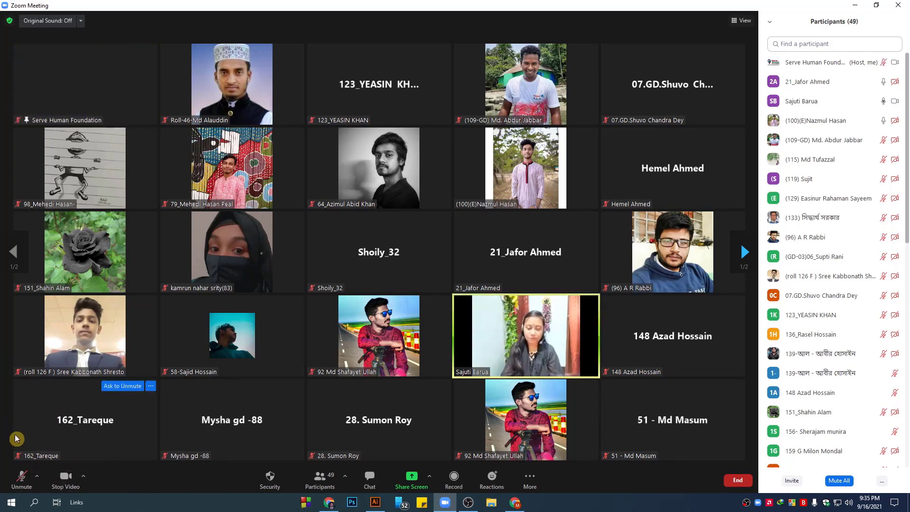
key(alt+v)
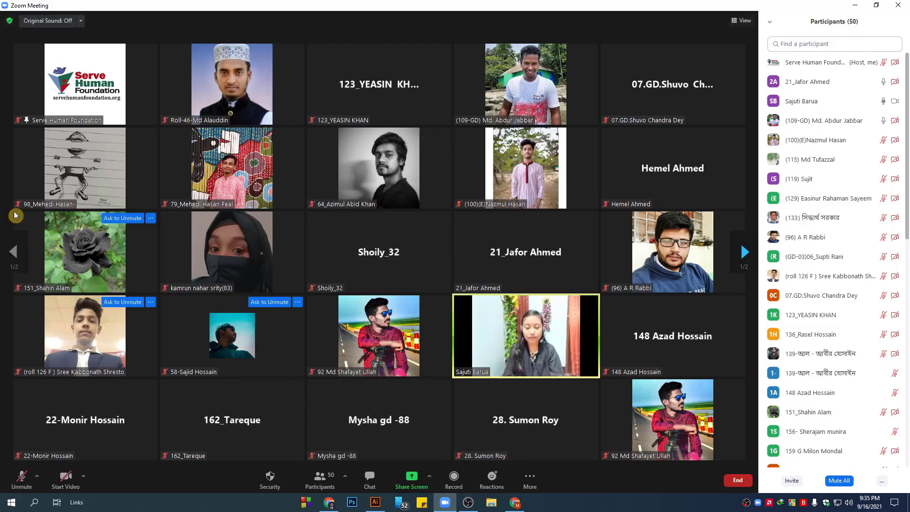
click(320, 479)
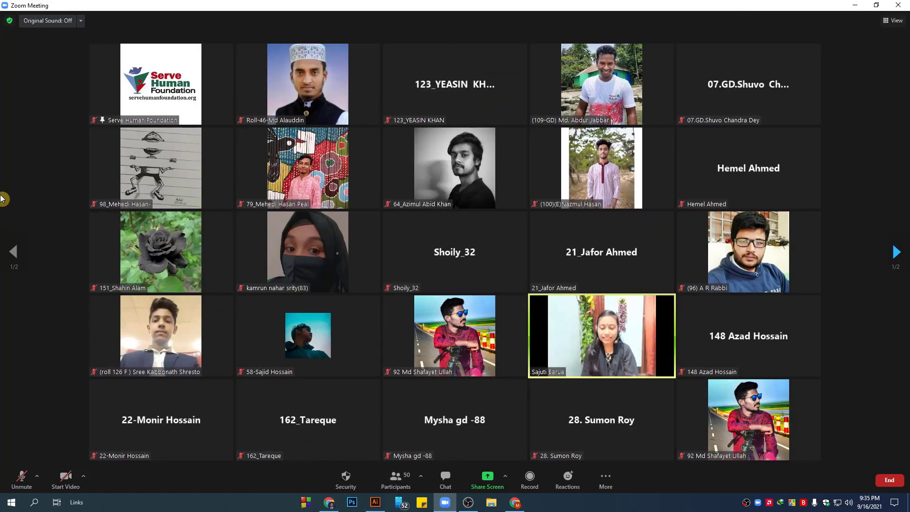
- Allow multiple participants to share their screens simultaneously
click(505, 477)
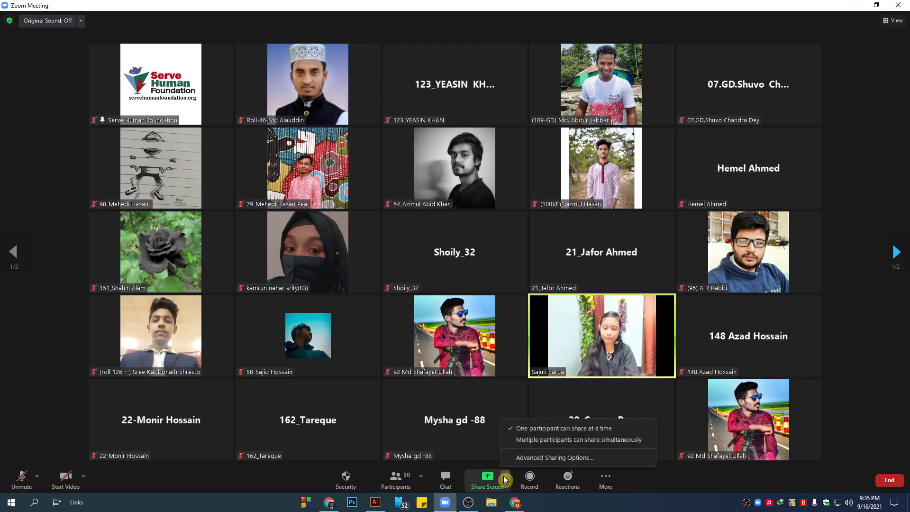
click(580, 440)
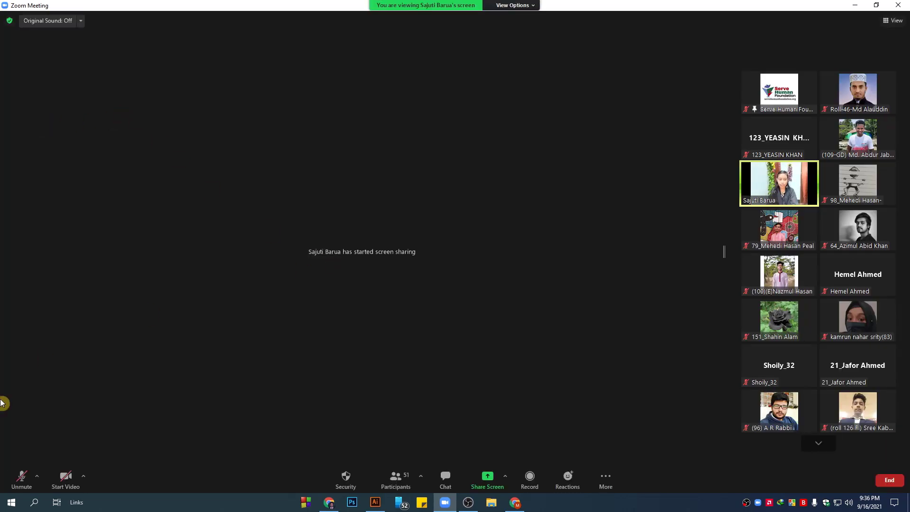
- Briefly unmute and re-mute the microphone, then widen the shared screen beside a narrower video strip
click(21, 476)
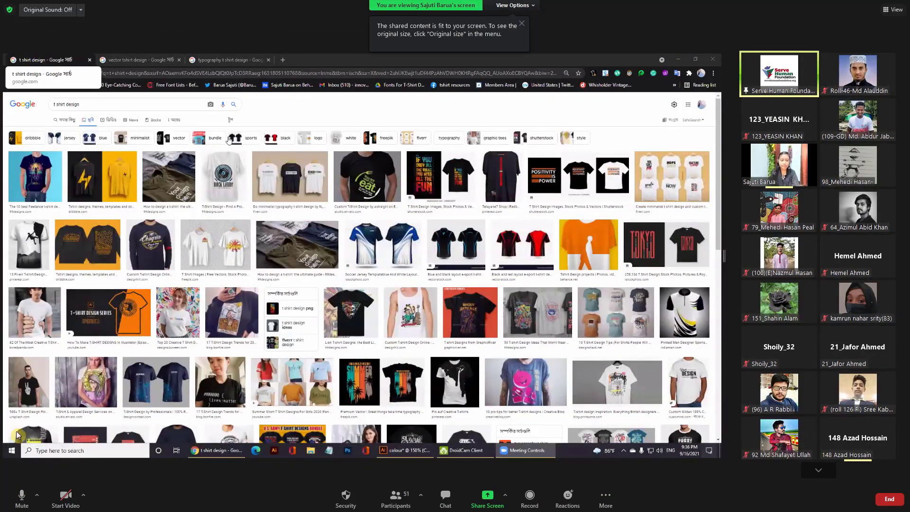
click(22, 495)
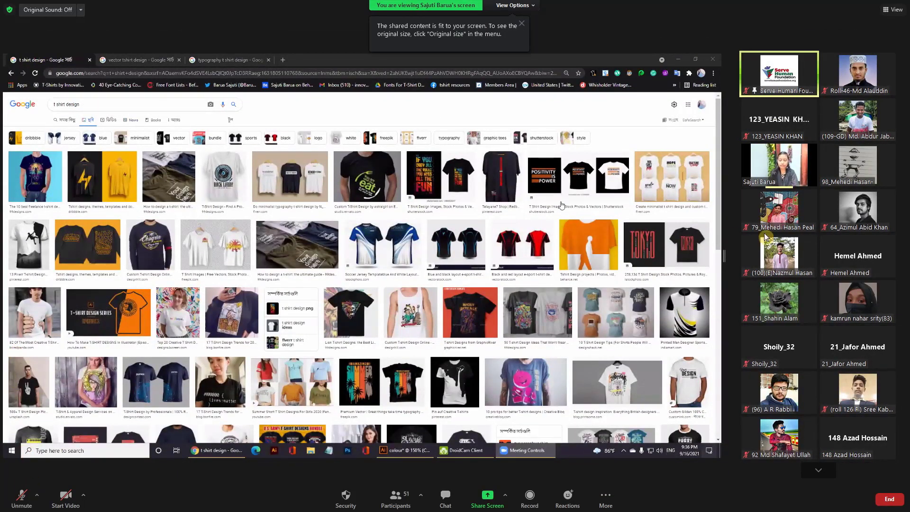
drag(724, 256, 806, 255)
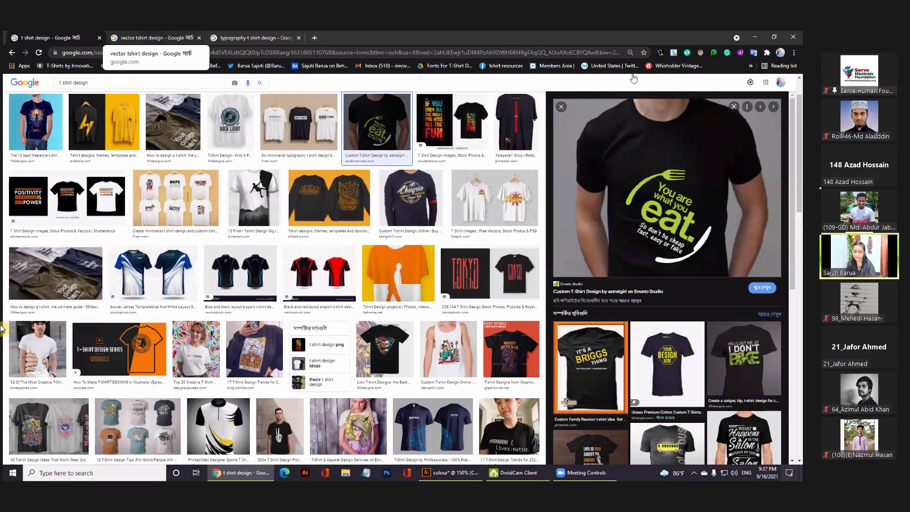
- Switch to the 'vector tshirt design' results and preview the dragon vector T-shirt design
key(ctrl+Tab)
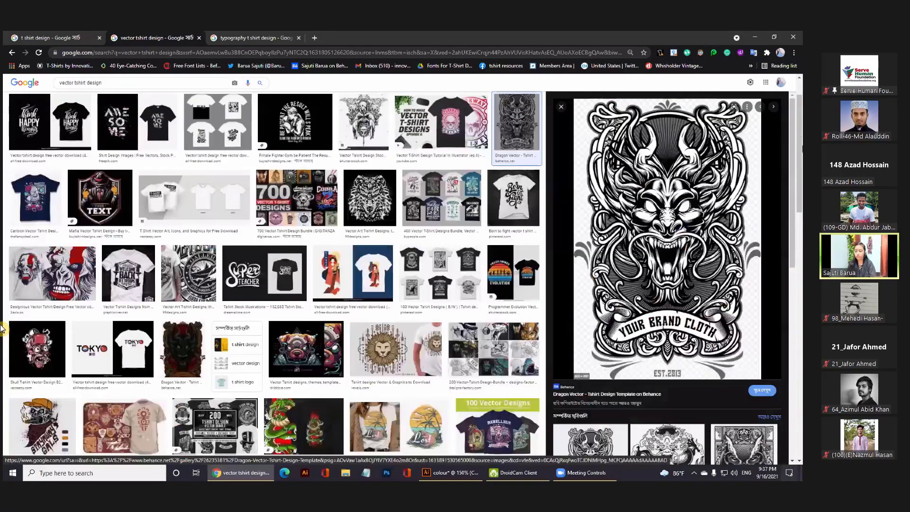
click(511, 167)
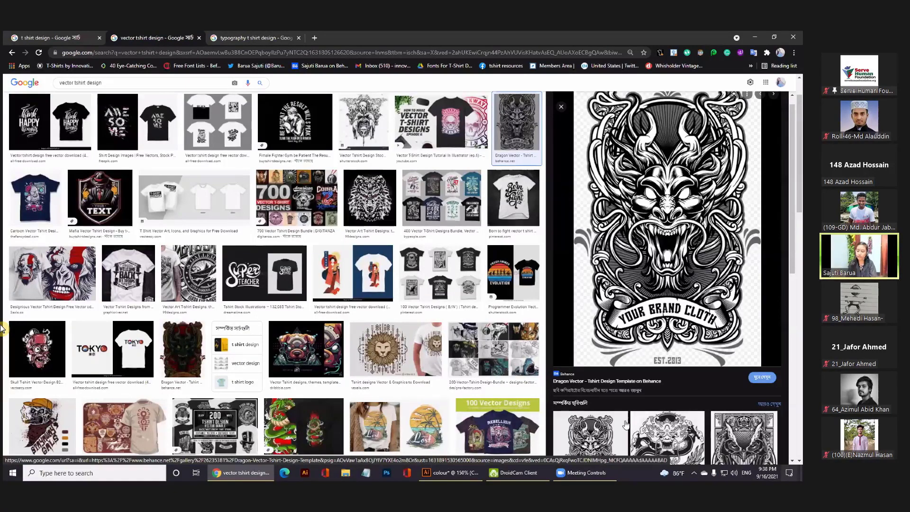
- Preview the next result, the wolf design, then go to the 'typography t shirt design' results
key(Right)
key(Right)
key(Right)
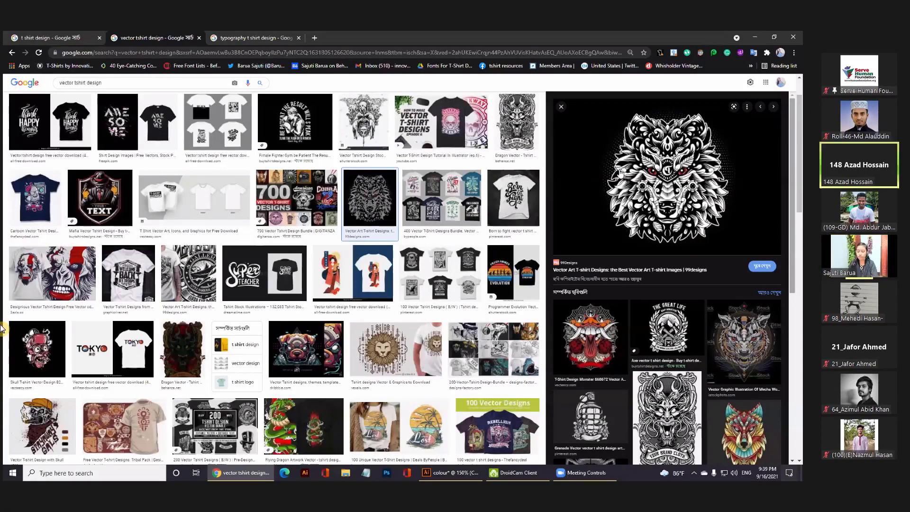
key(ctrl+Tab)
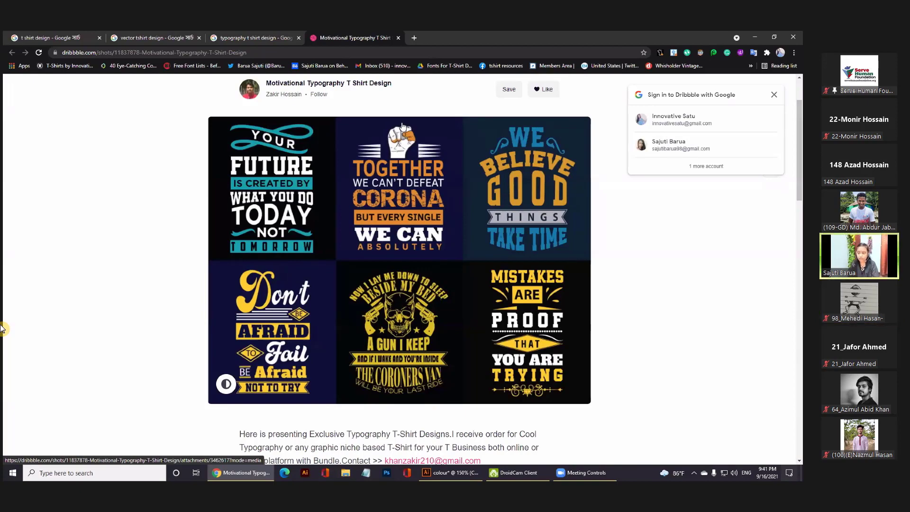
scroll(432, 124, down, 1)
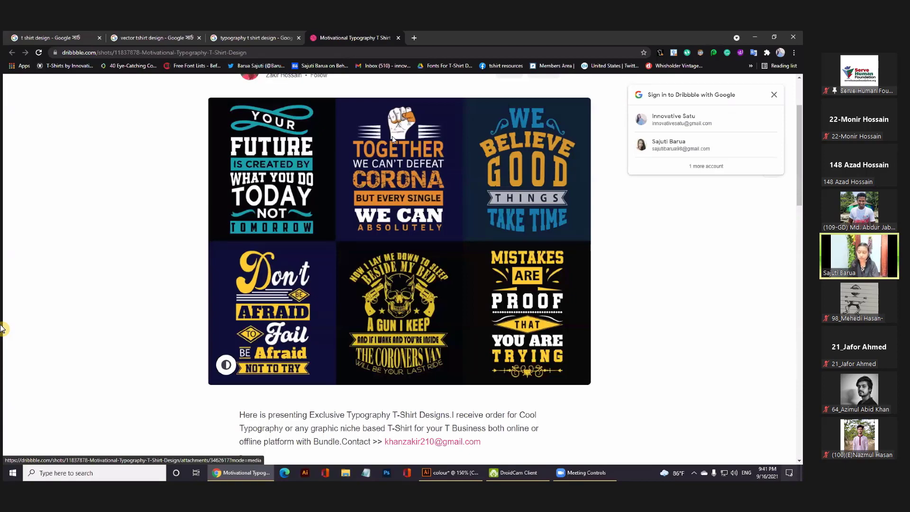
scroll(392, 138, up, 1)
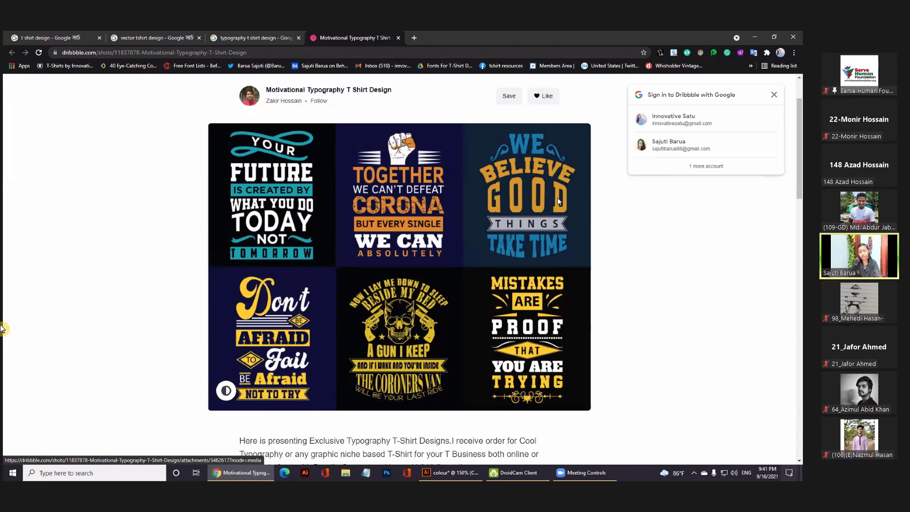
scroll(558, 201, down, 2)
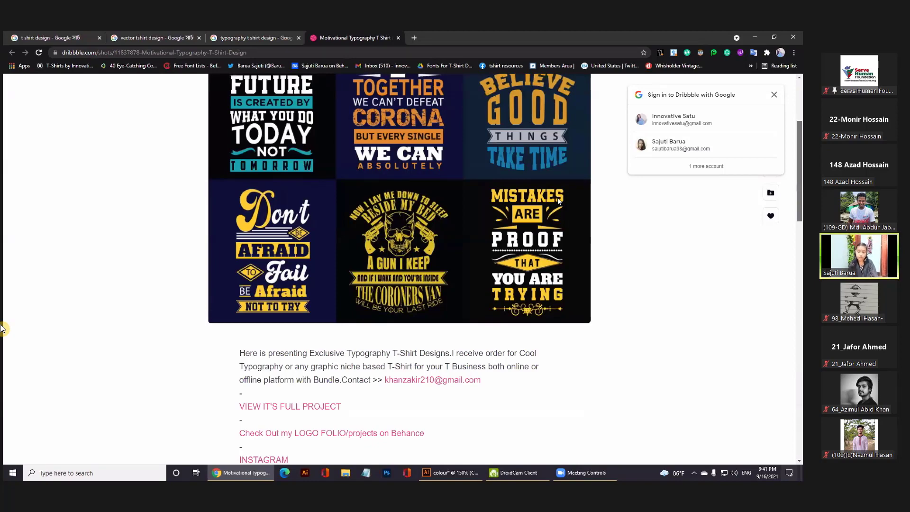
scroll(558, 201, up, 1)
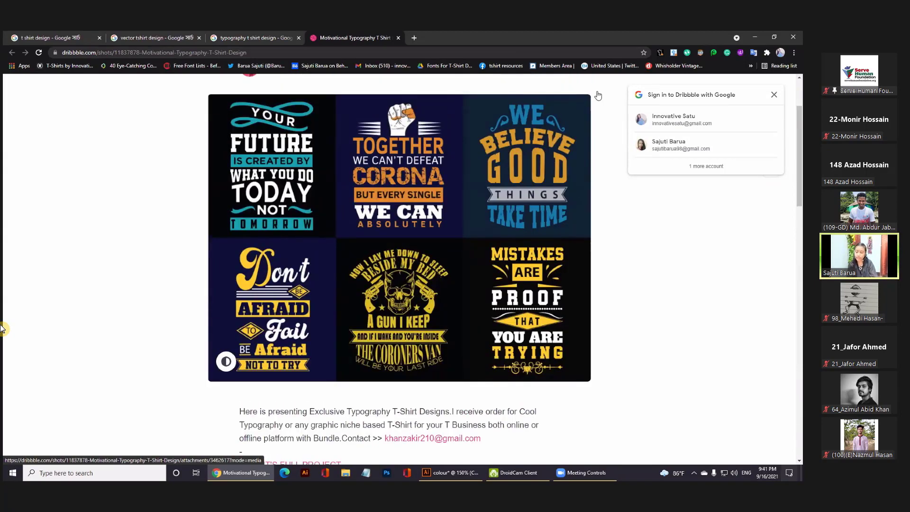
scroll(582, 145, up, 2)
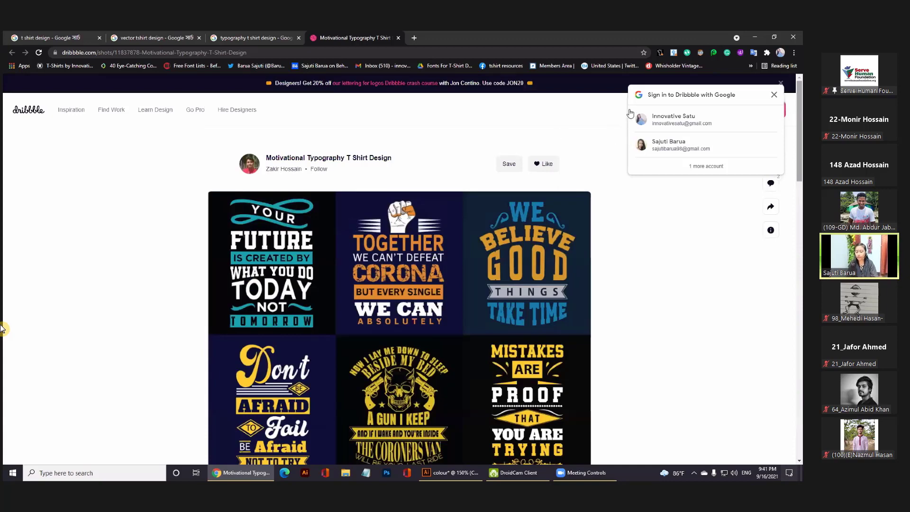
- Go back two browser tabs to the 'typography t shirt design' image results
key(ctrl+shift+Tab)
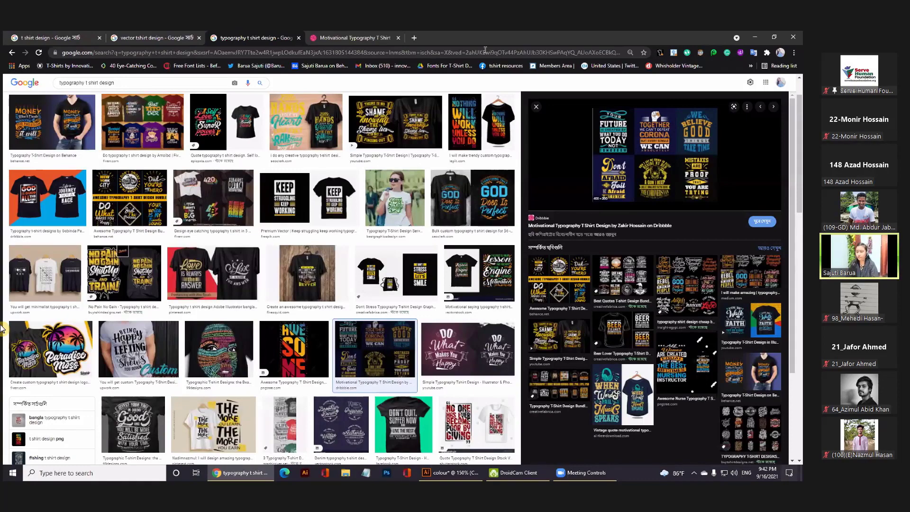
key(ctrl+shift+Tab)
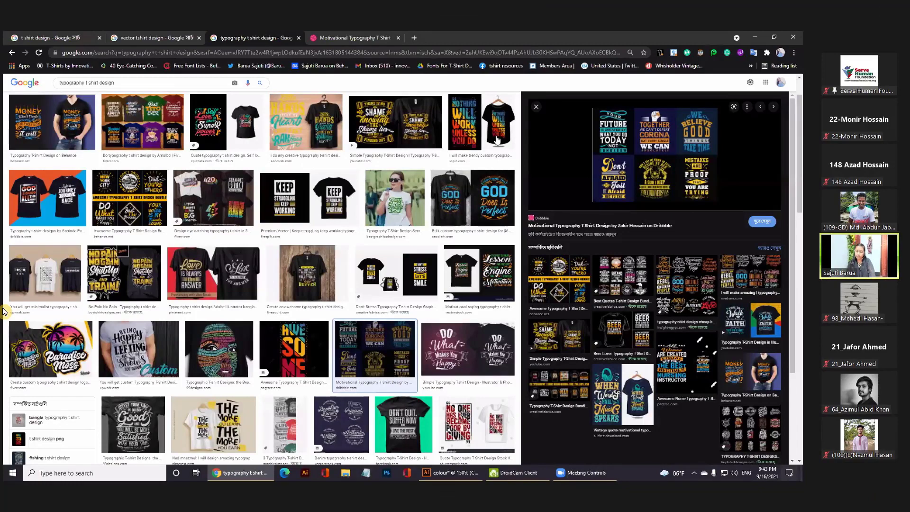
- Preview the 'Keep struggling keep working' design, then step on to 'Work Hard Dream Big'
click(309, 196)
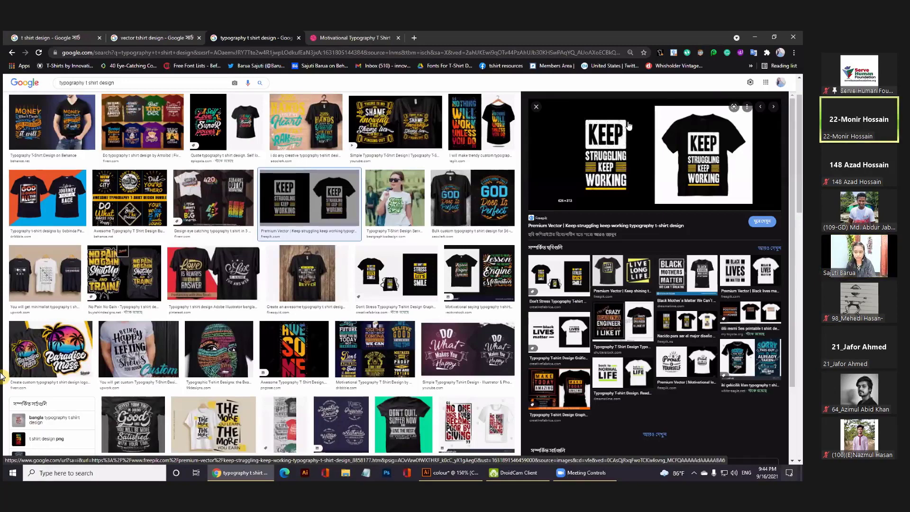
key(Right)
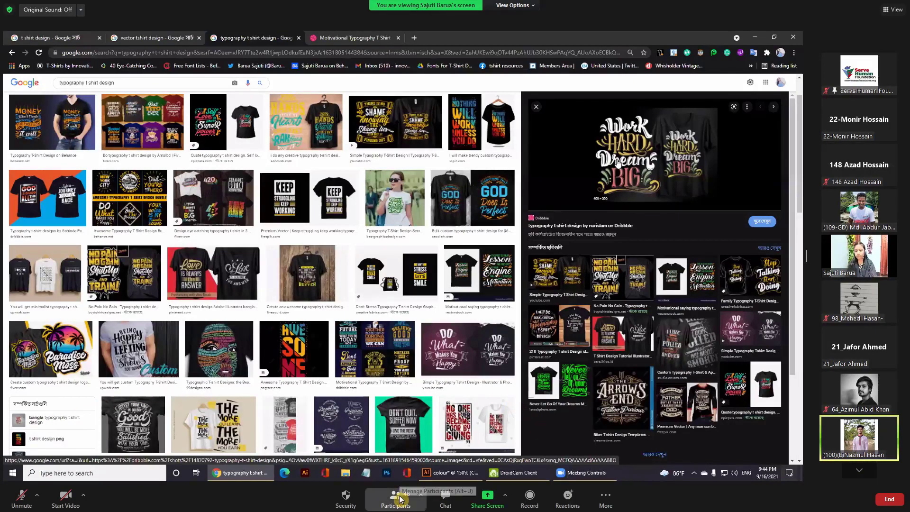
click(395, 498)
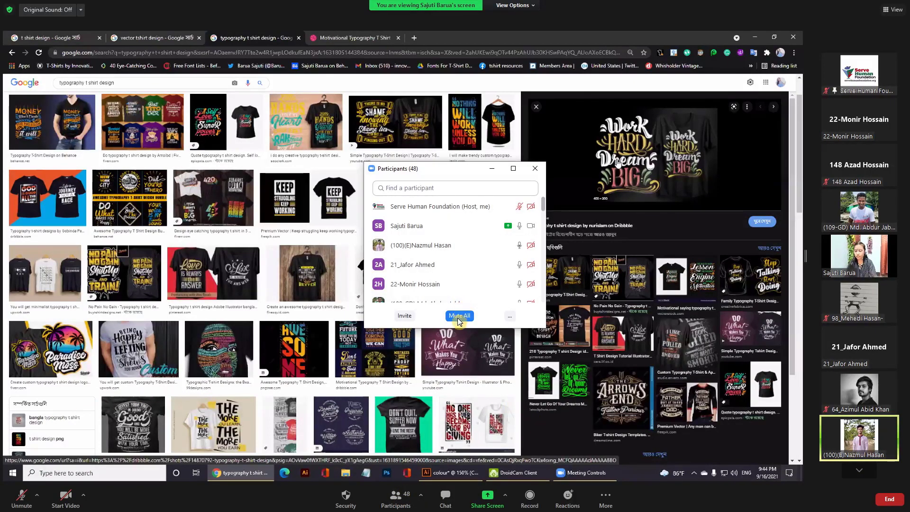
mouse_move(467, 163)
mouse_down()
mouse_move(467, 94)
mouse_move(137, 105)
mouse_up()
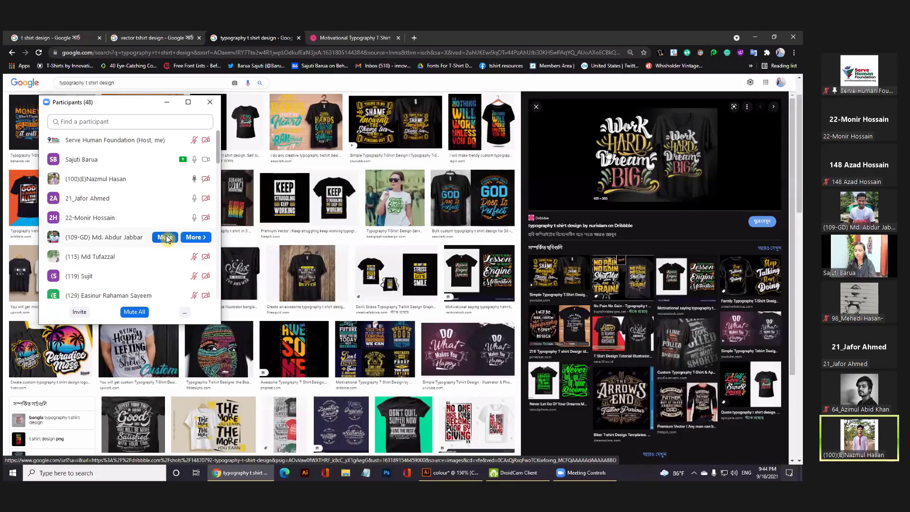
click(167, 102)
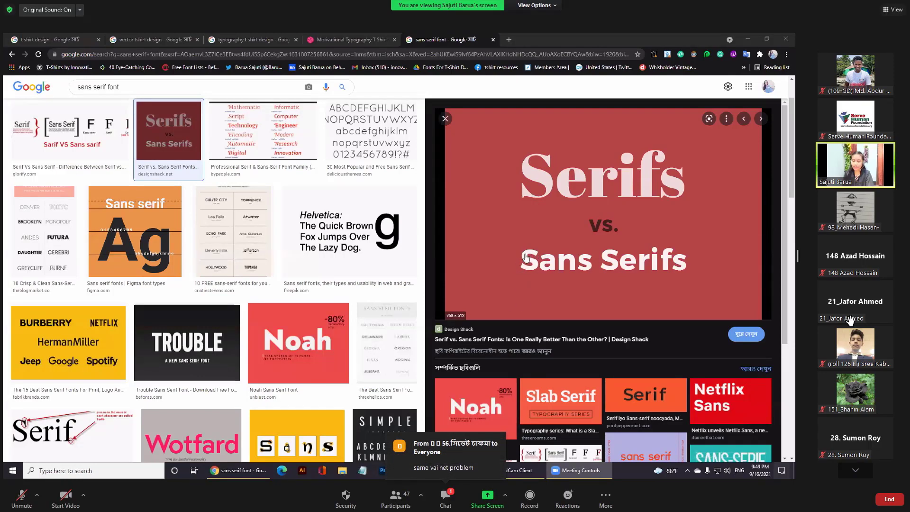
click(404, 499)
drag(447, 176, 793, 138)
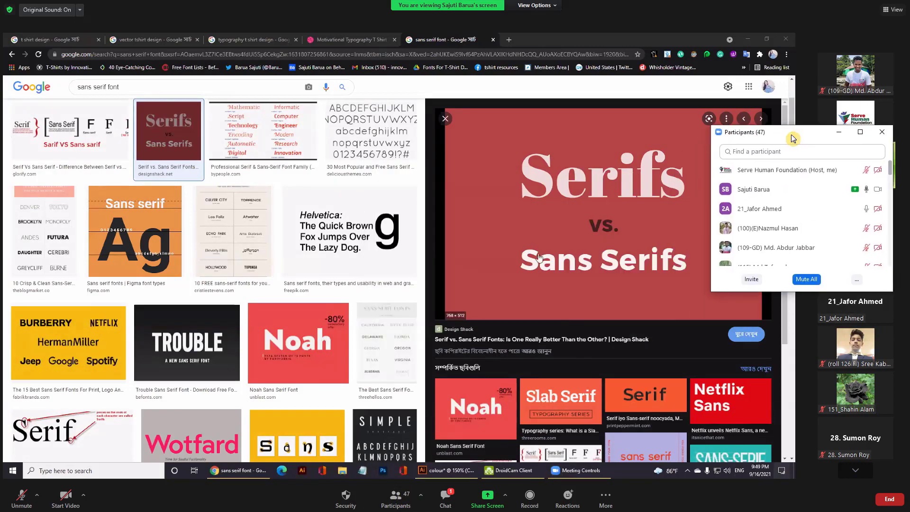
drag(812, 291, 812, 435)
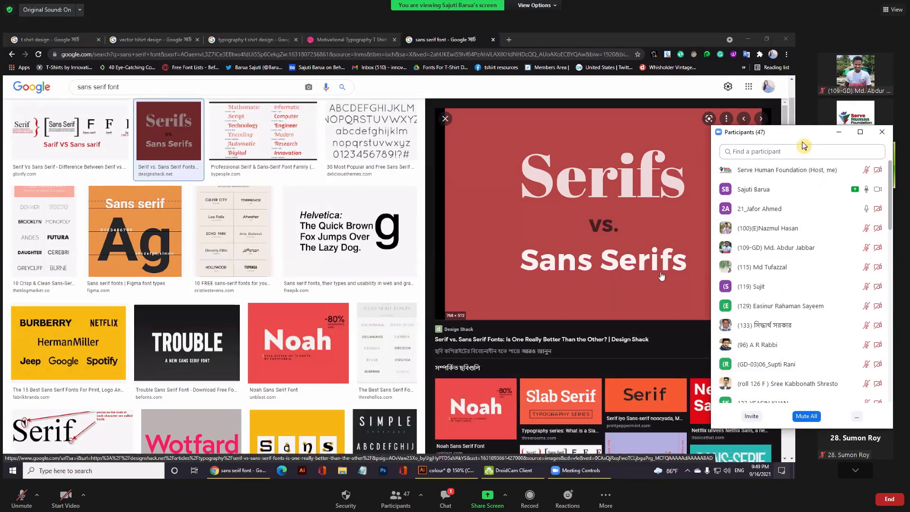
mouse_move(801, 138)
mouse_down()
mouse_move(358, 139)
mouse_move(83, 113)
mouse_move(232, 81)
mouse_up()
scroll(89, 329, down, 5)
scroll(198, 277, up, 5)
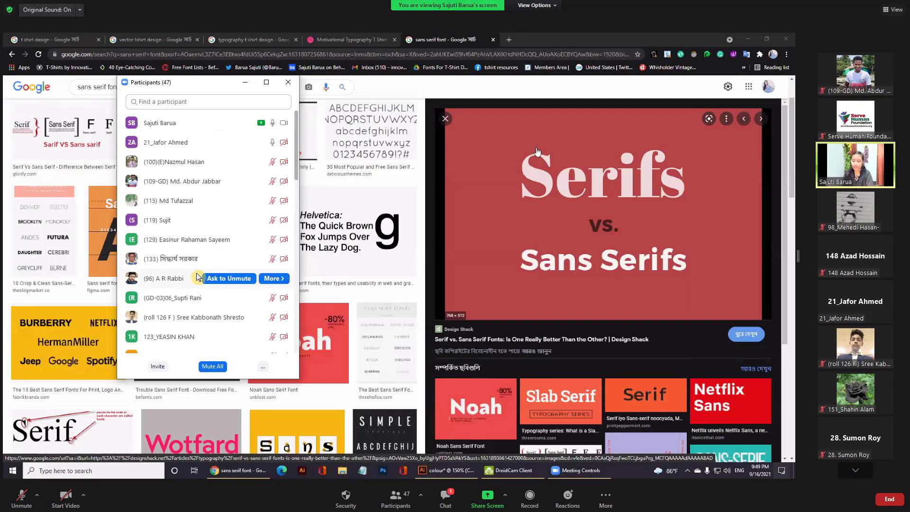
click(288, 82)
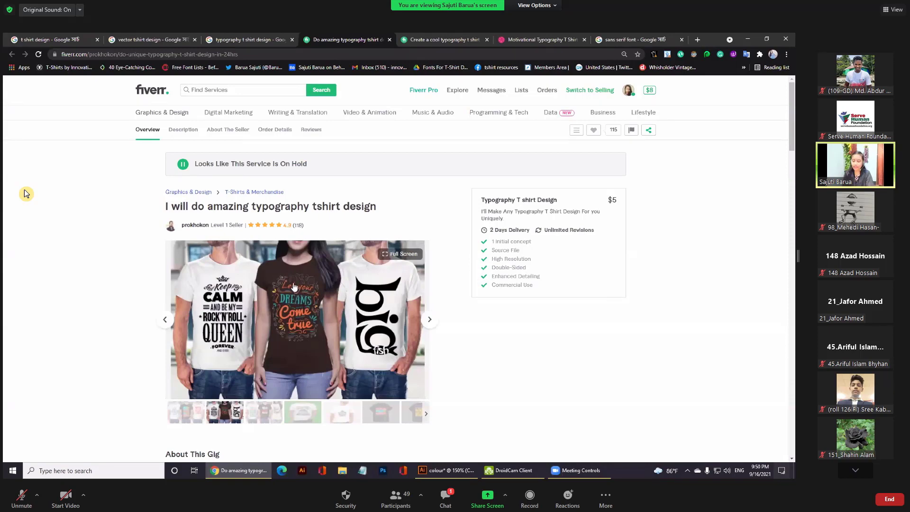
- Open the meeting chat, move it aside, close it, and widen the shared screen area
click(447, 497)
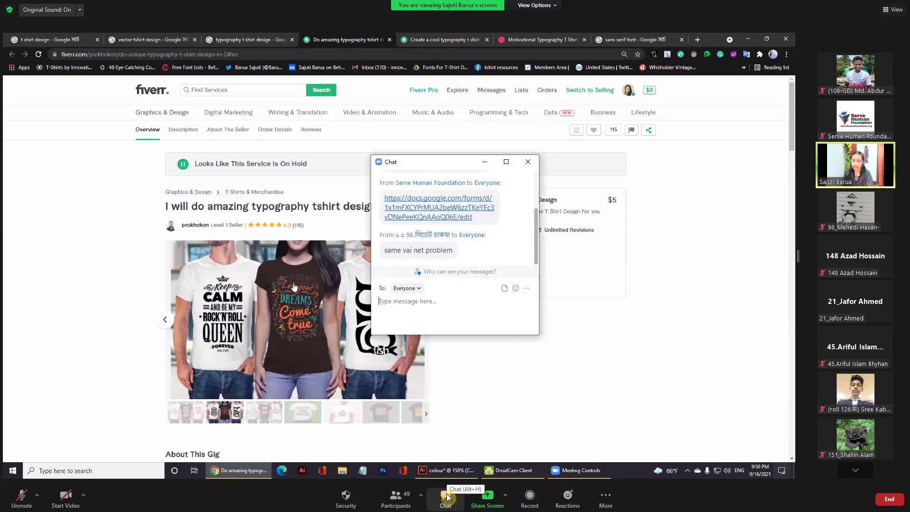
drag(422, 163, 712, 191)
scroll(793, 261, up, 3)
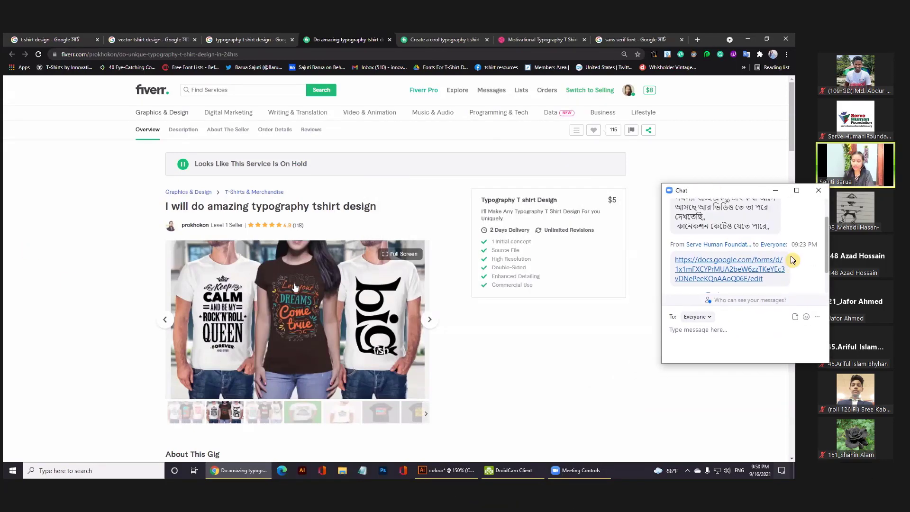
click(775, 190)
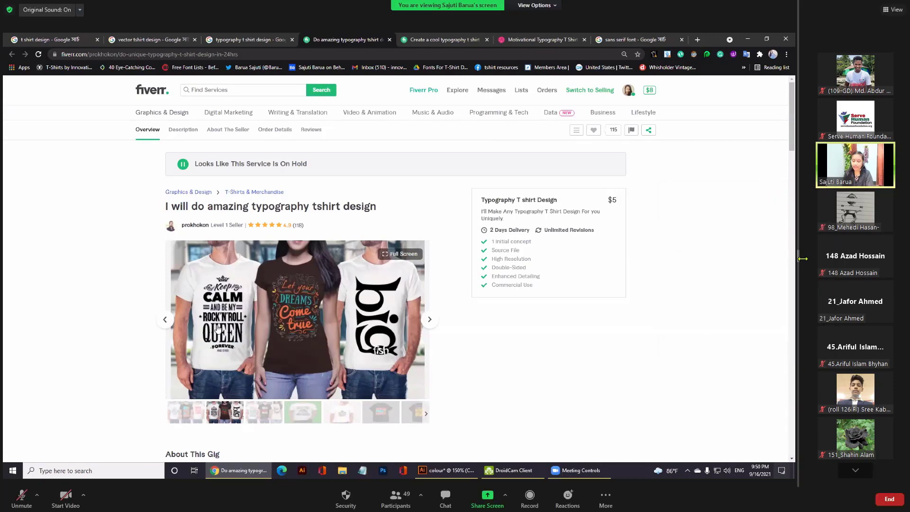
drag(802, 258, 811, 258)
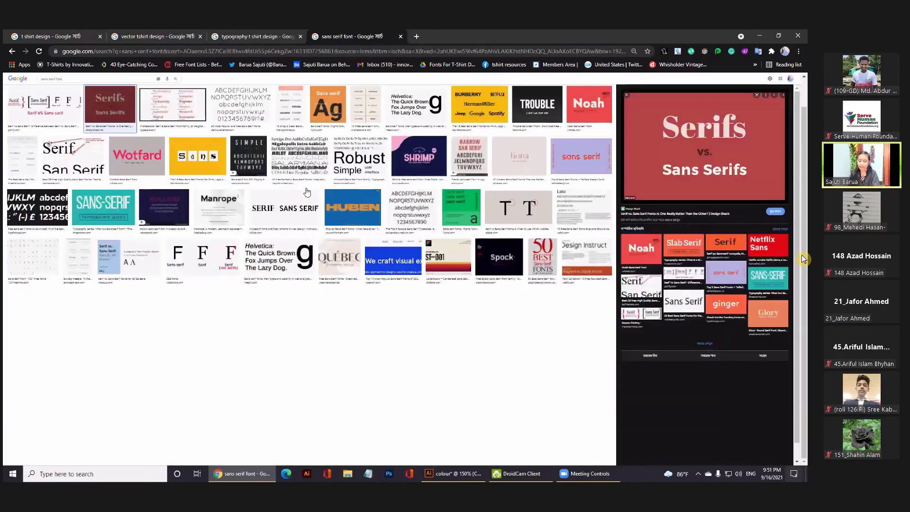
mouse_move(855, 389)
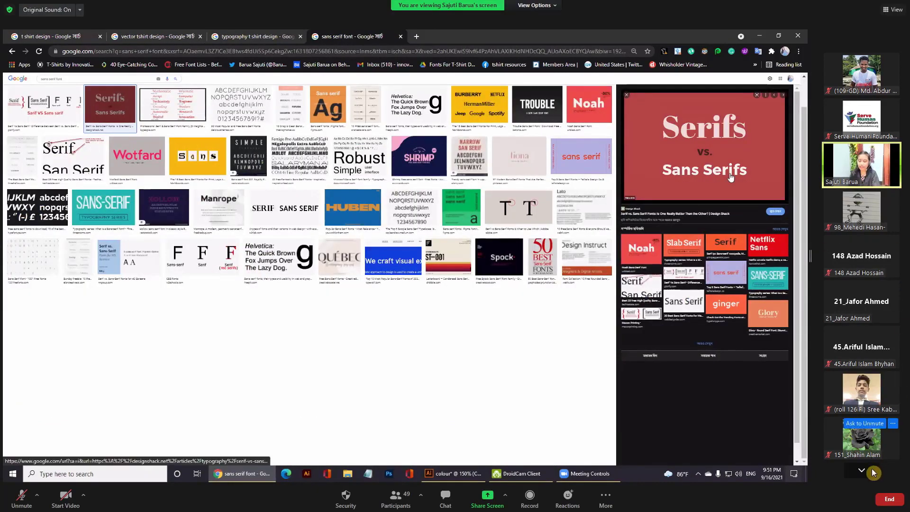
click(866, 469)
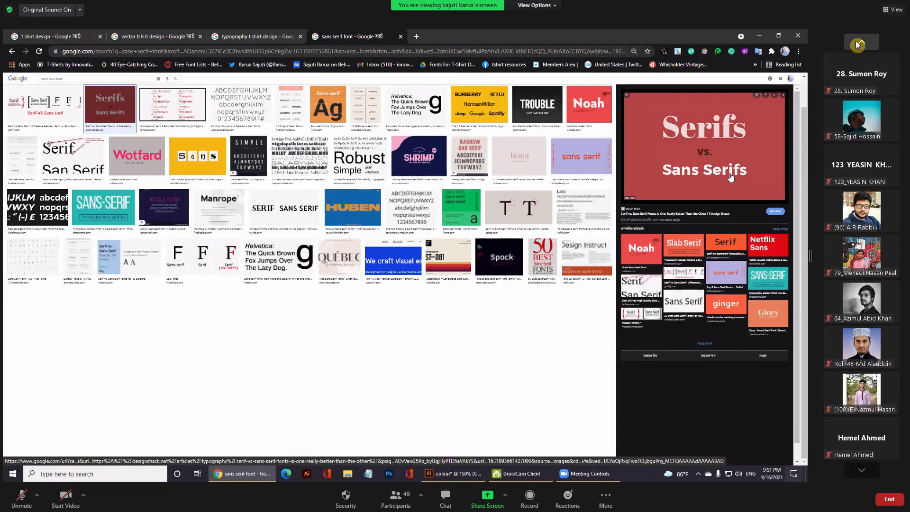
click(858, 43)
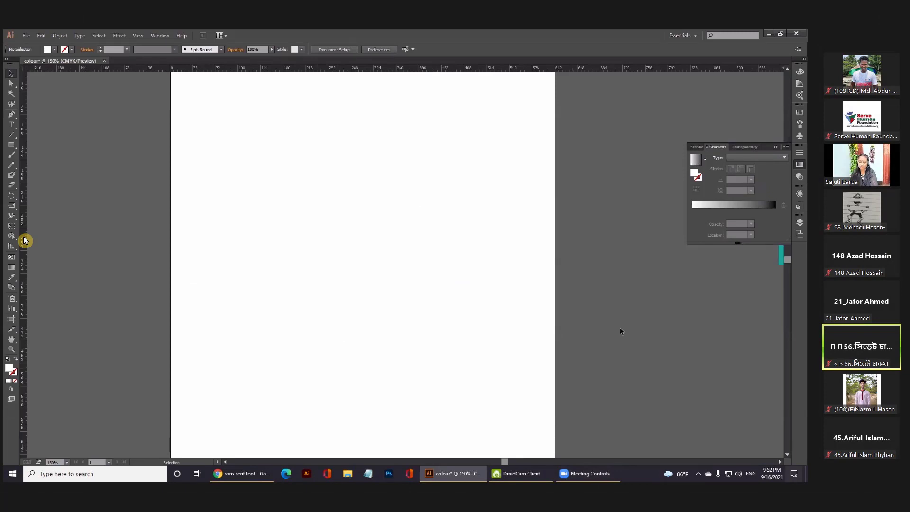
- In Illustrator, place an empty Type-tool text insertion point near the top of the artboard
click(584, 150)
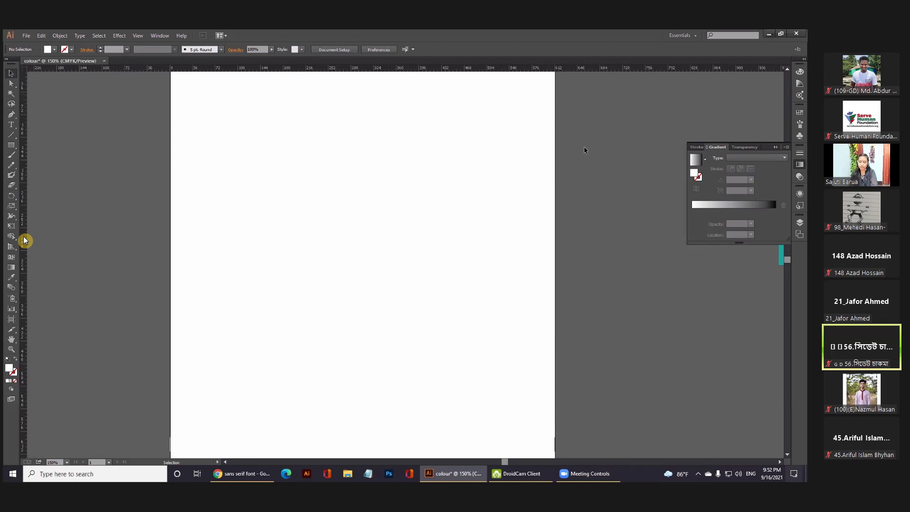
click(11, 124)
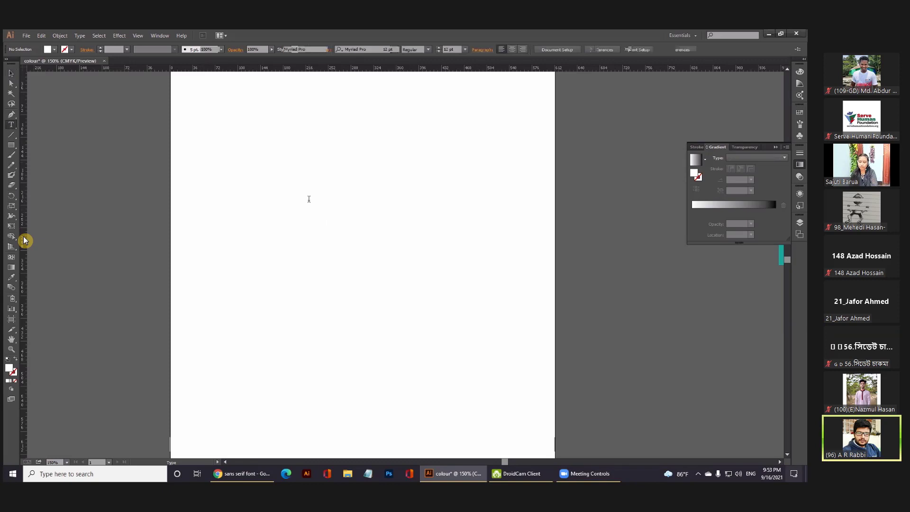
click(308, 199)
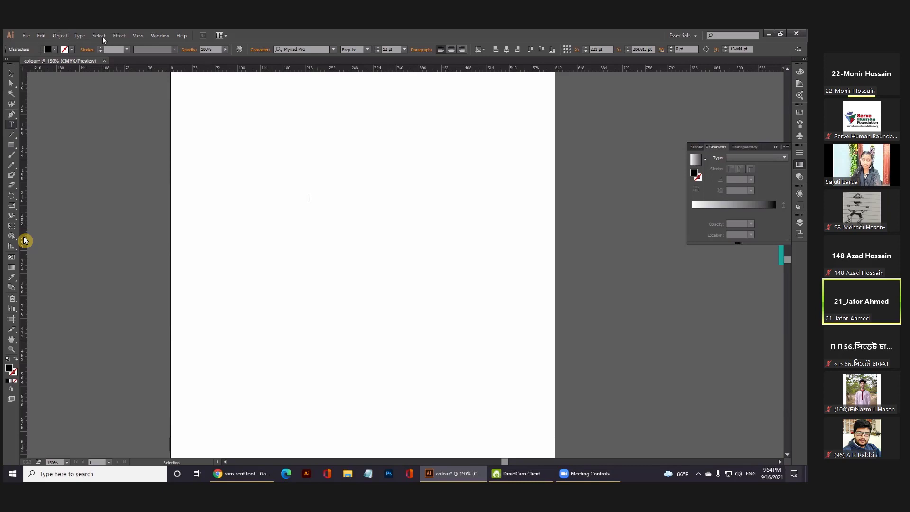
click(26, 36)
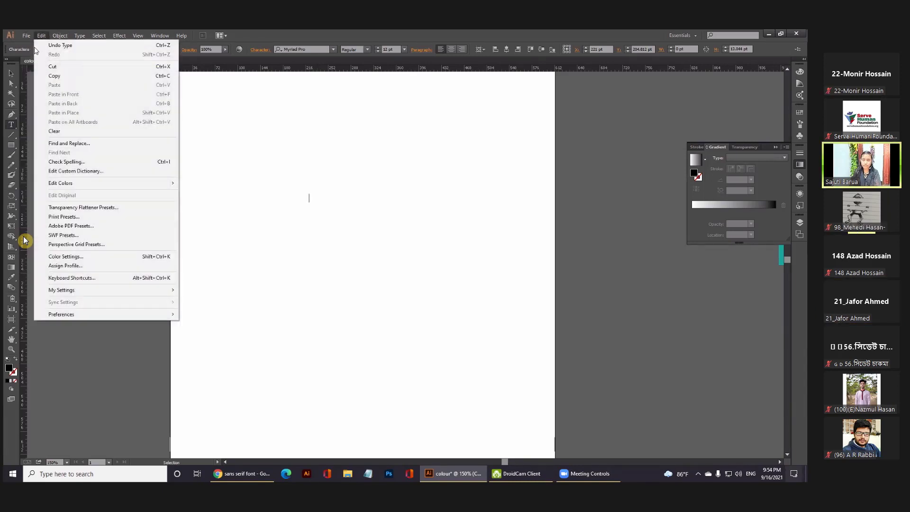
- Create a 4500 × 5400 px CMYK, 300 ppi document named 'tshirt design'
click(37, 45)
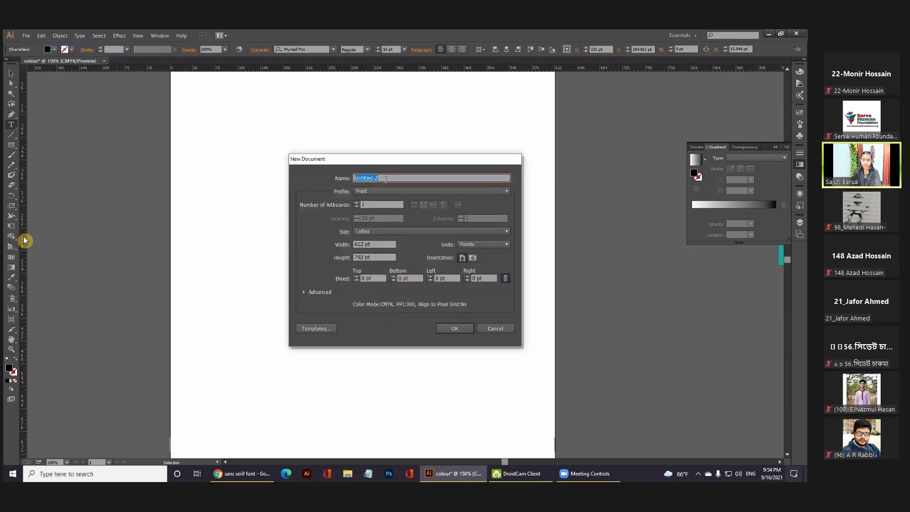
click(385, 179)
text(tshirt d)
text(esign)
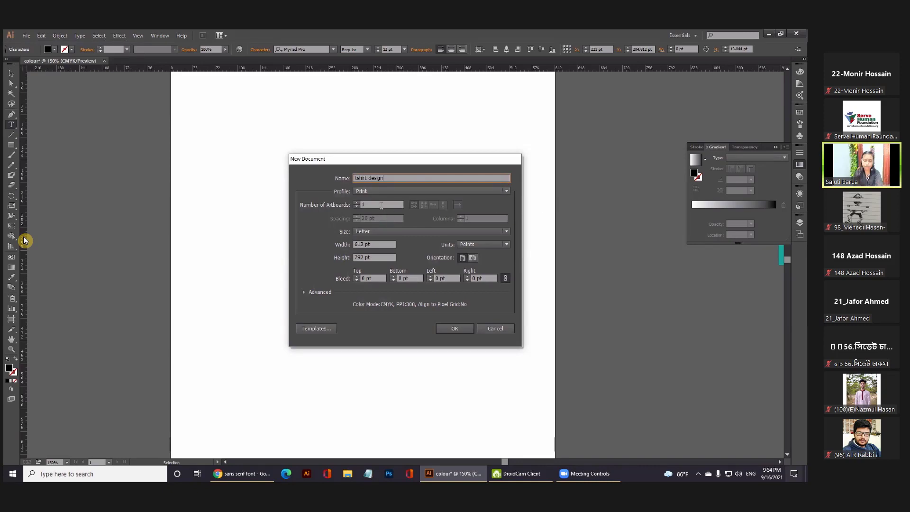
triple_click(375, 244)
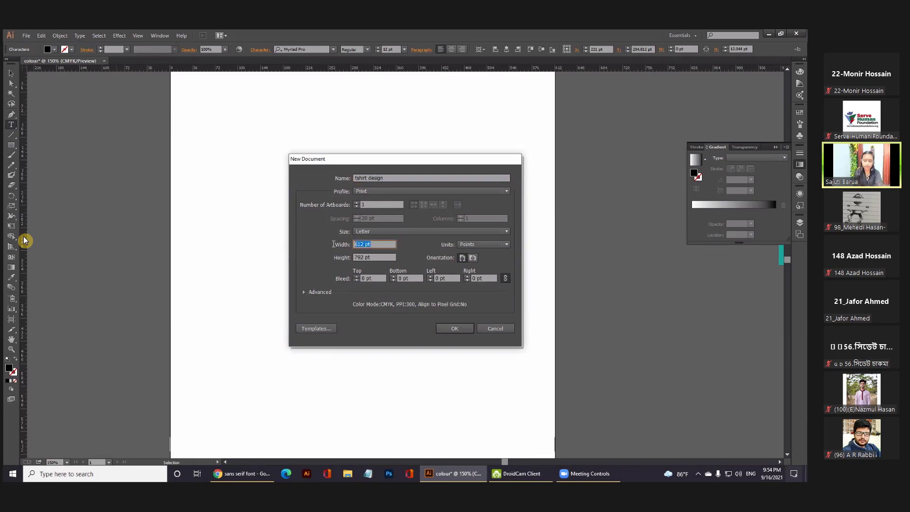
text(4500)
key(Tab)
text(5400)
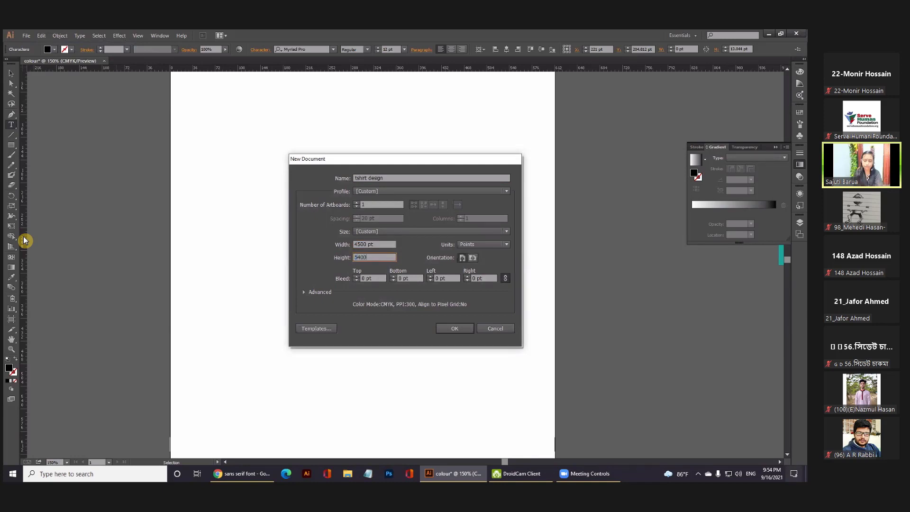
click(496, 243)
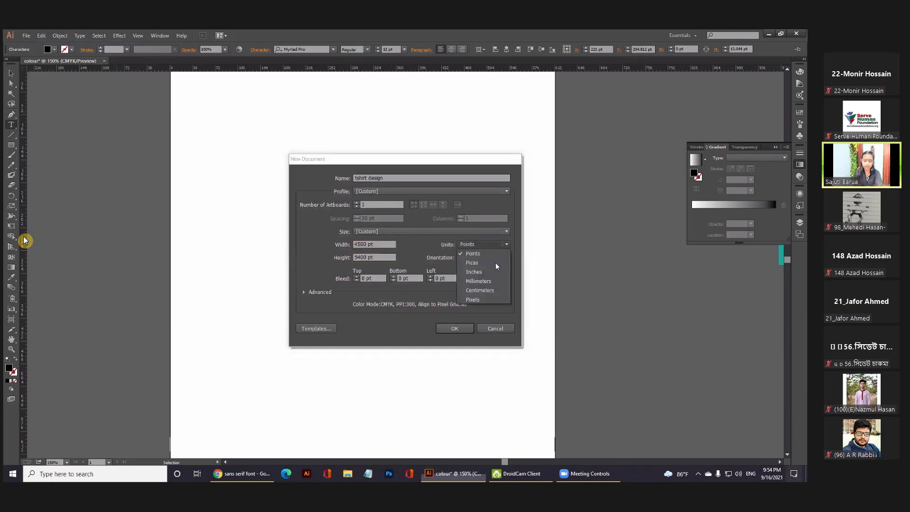
click(496, 300)
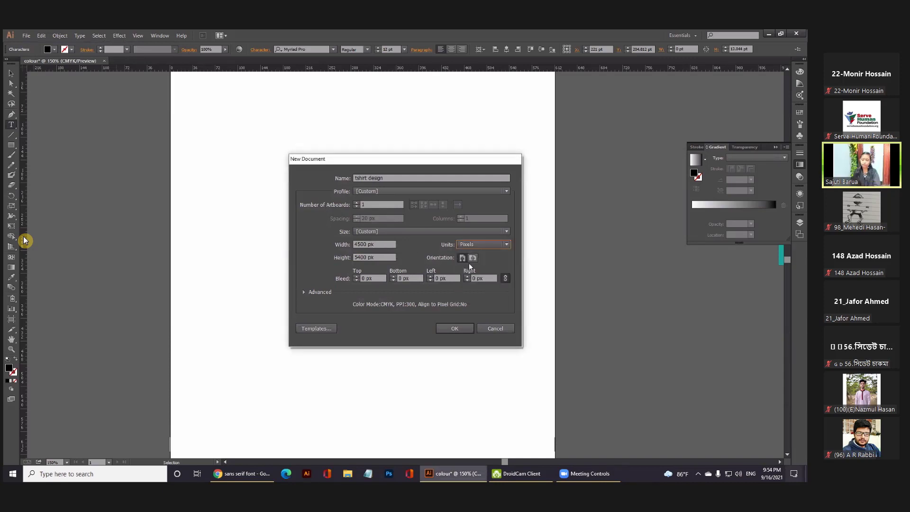
click(304, 291)
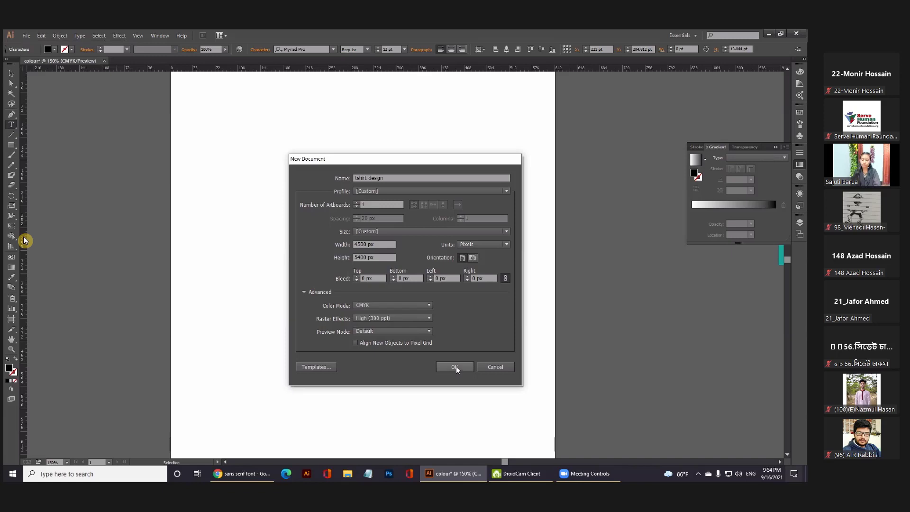
click(455, 367)
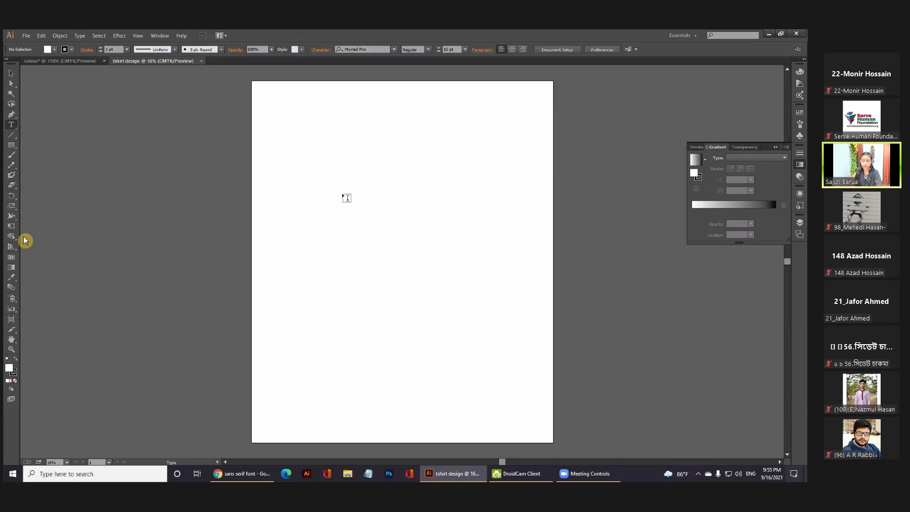
- Switch between the colour and tshirt design tabs, ending on the blank colour artboard
click(71, 60)
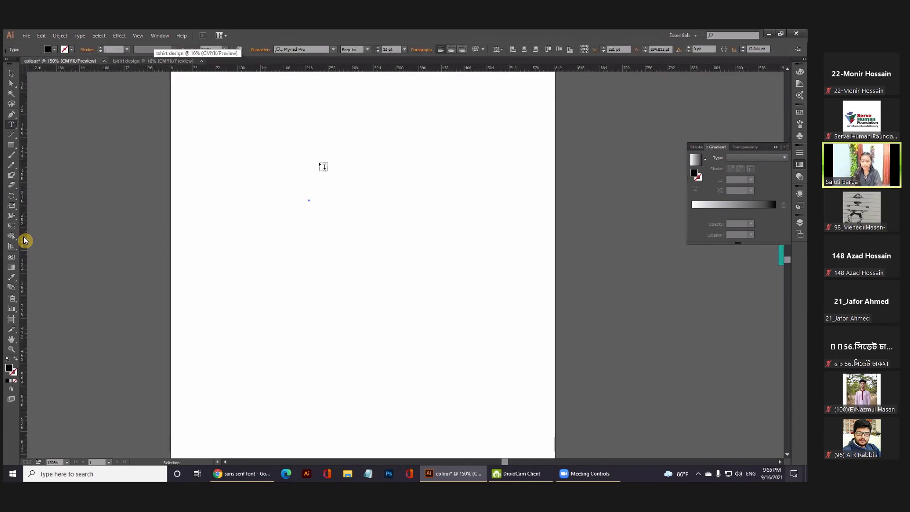
key(ctrl+Tab)
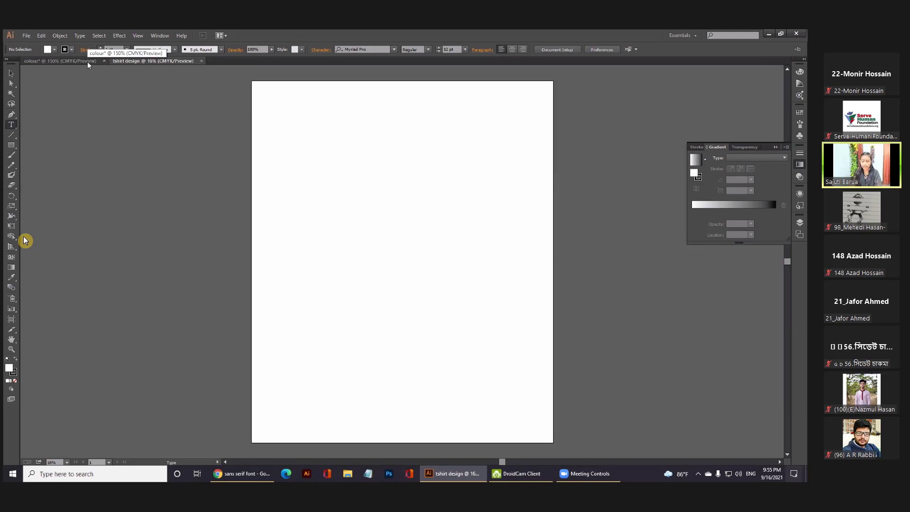
click(94, 63)
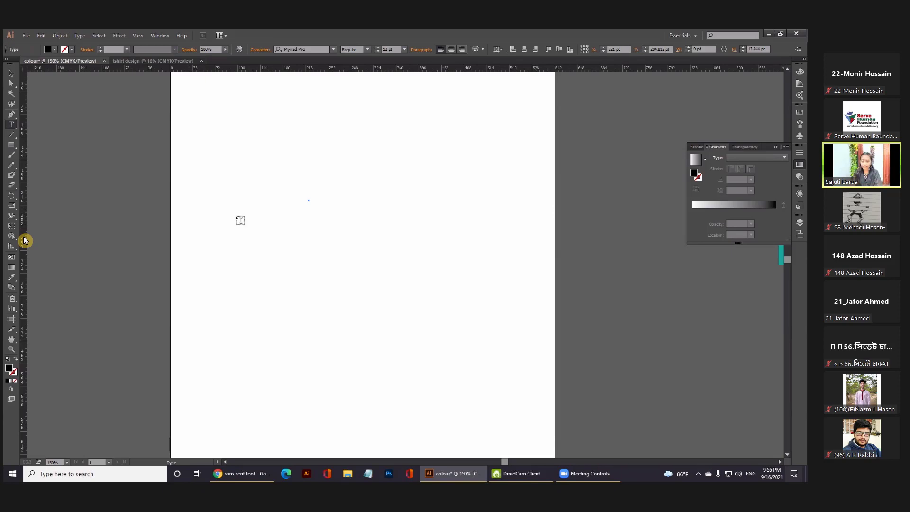
click(309, 201)
mouse_move(21, 496)
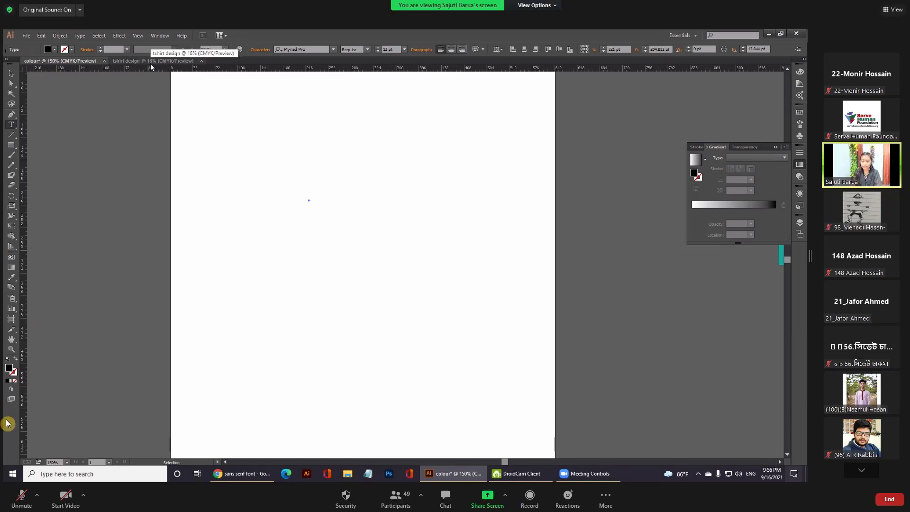
click(21, 495)
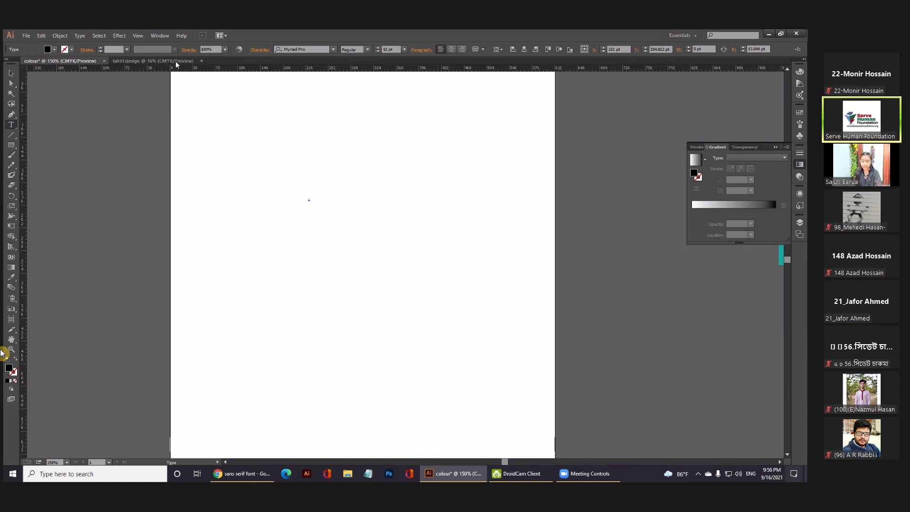
click(176, 62)
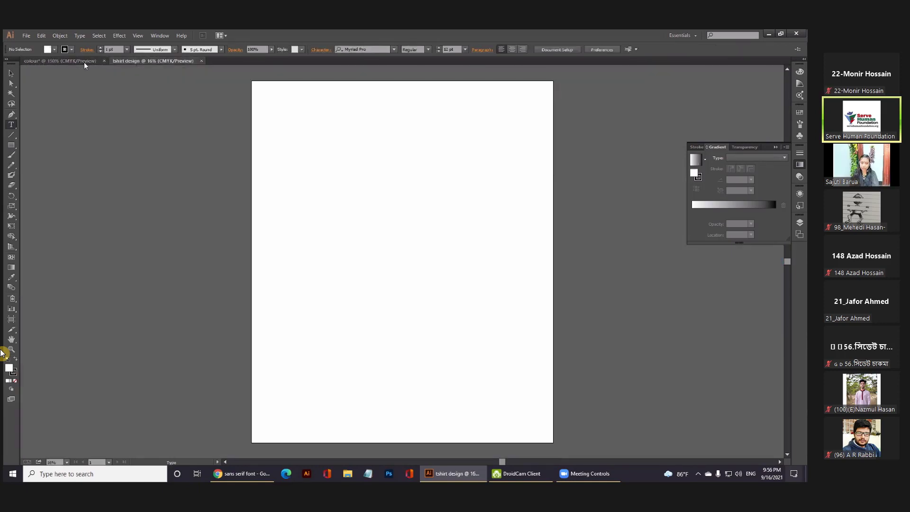
click(84, 62)
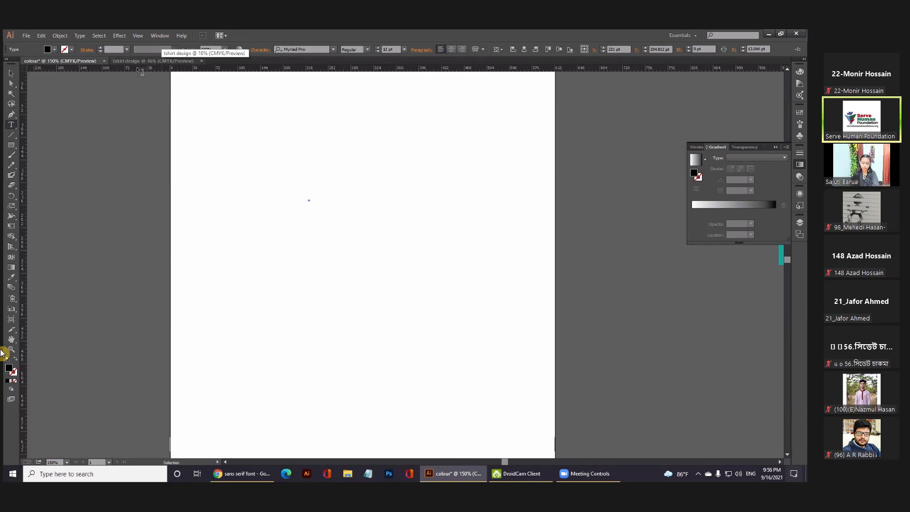
click(140, 62)
click(88, 60)
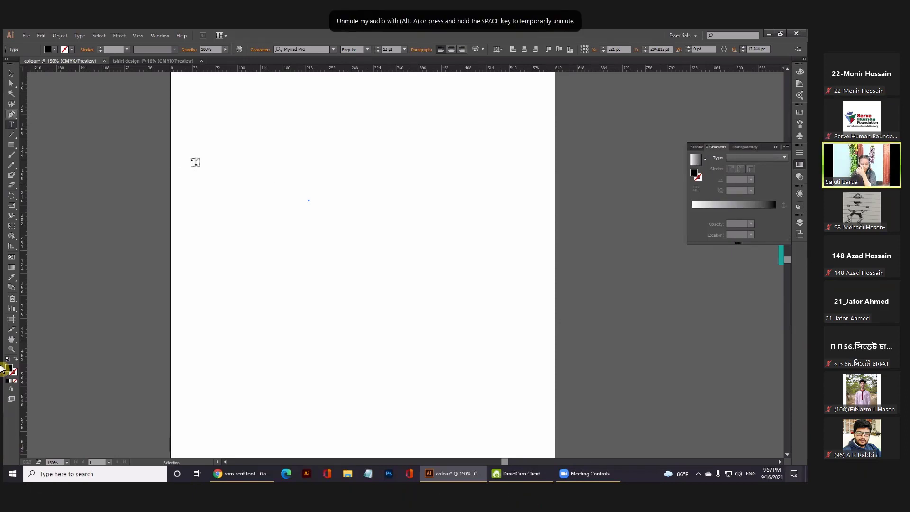
- Type 'do' on the artboard and scale it up to a large size
click(332, 177)
key(Escape)
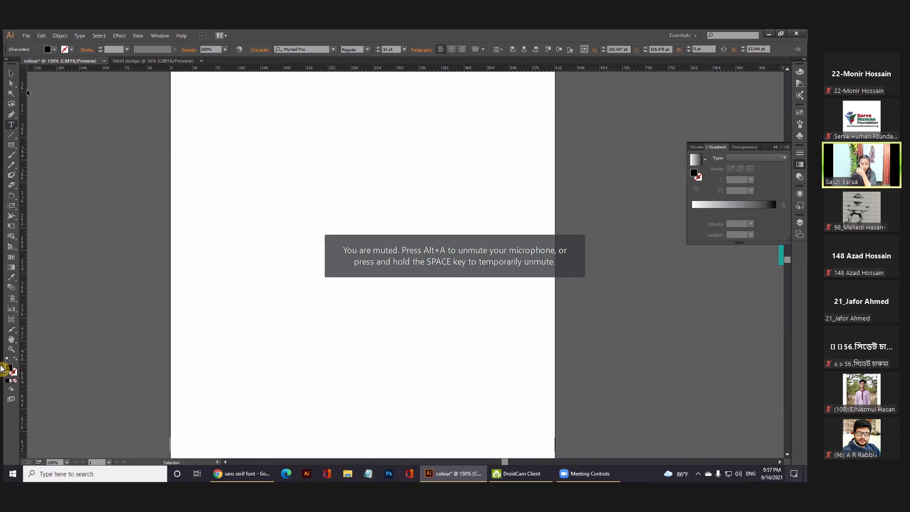
text(do)
key(Escape)
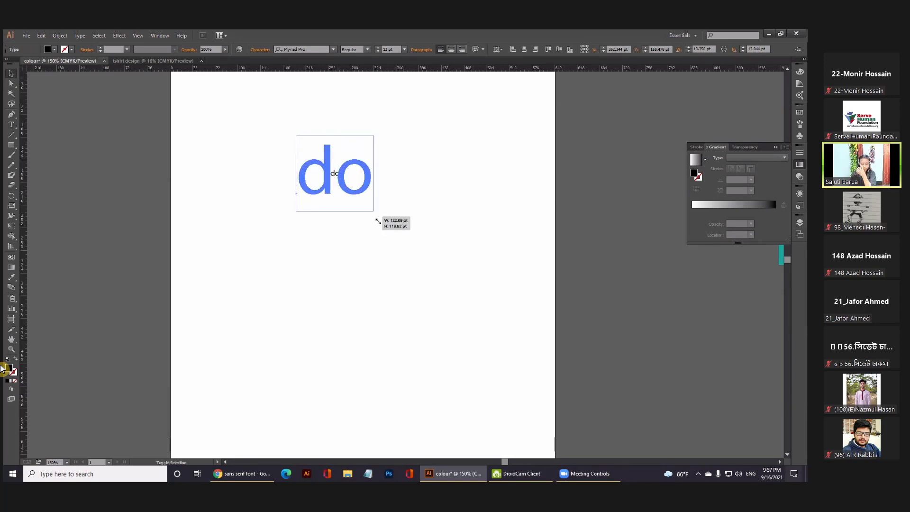
drag(350, 189, 420, 206)
- Duplicate 'do' straight downward and repeat the copy into five evenly stacked lines
click(380, 186)
drag(374, 188, 376, 249)
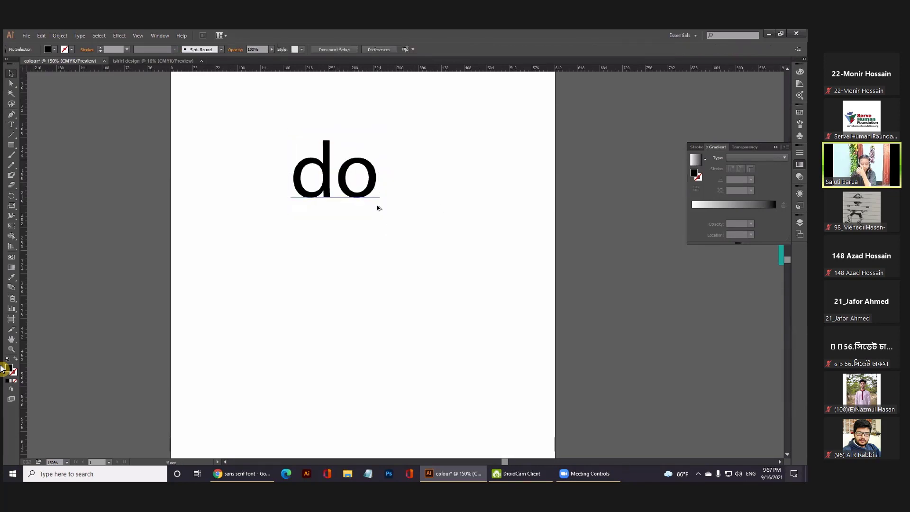
drag(377, 251, 377, 250)
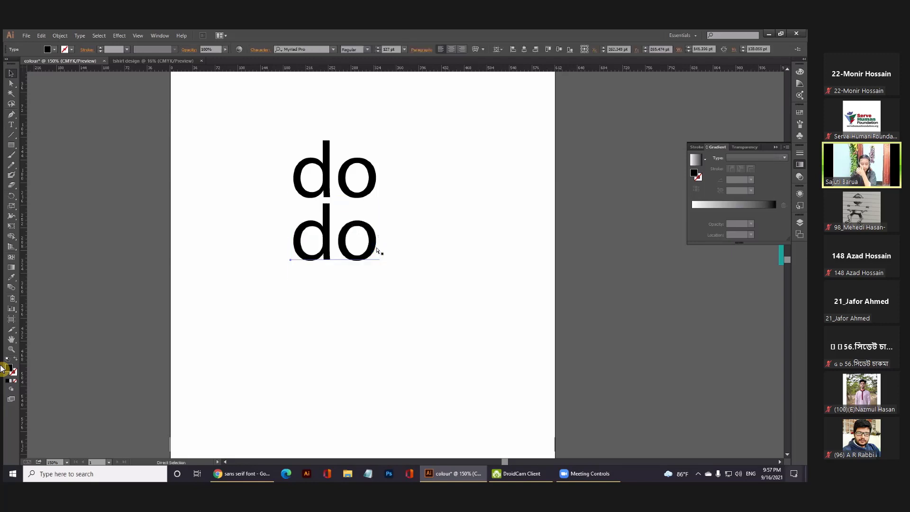
key(ctrl+d)
key(ctrl+d)
key(ctrl+d)
- Select all the text of the second 'do' line for retyping
click(341, 245)
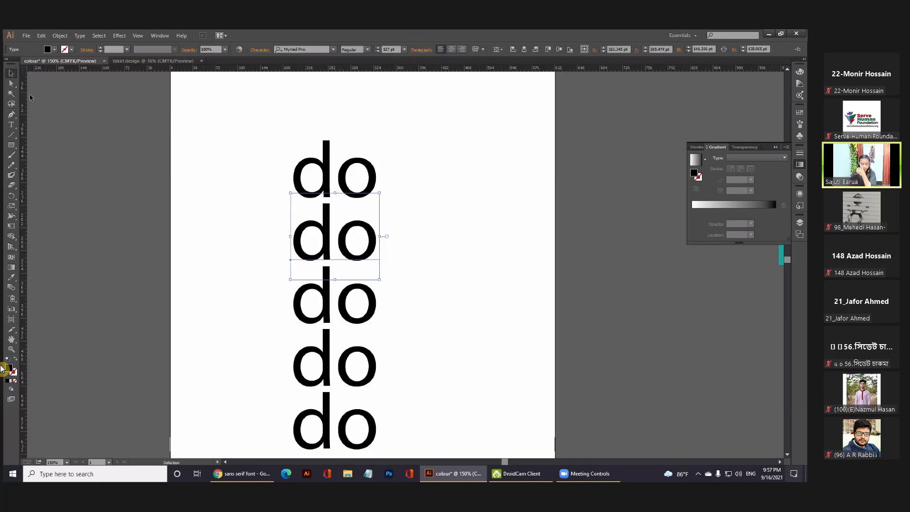
click(14, 125)
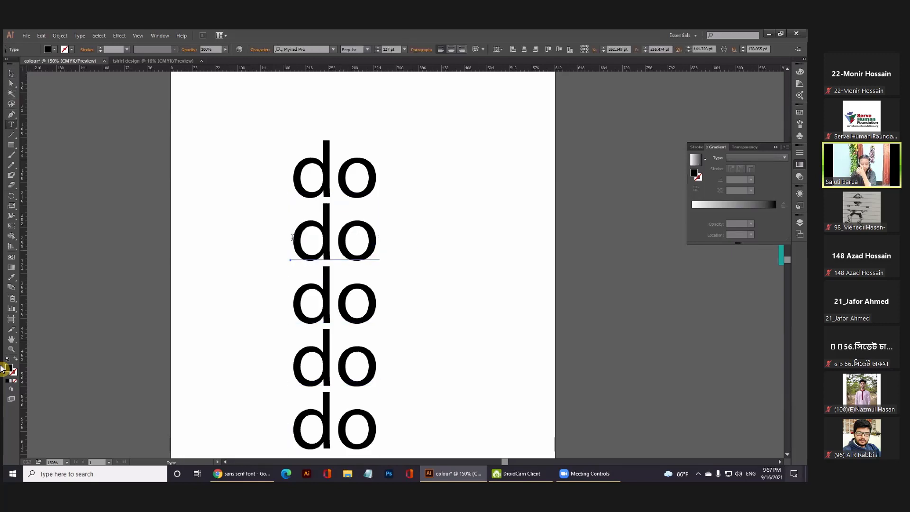
key(ctrl+a)
- Retype the second line as 'something' and the third line as 'today'
text(so)
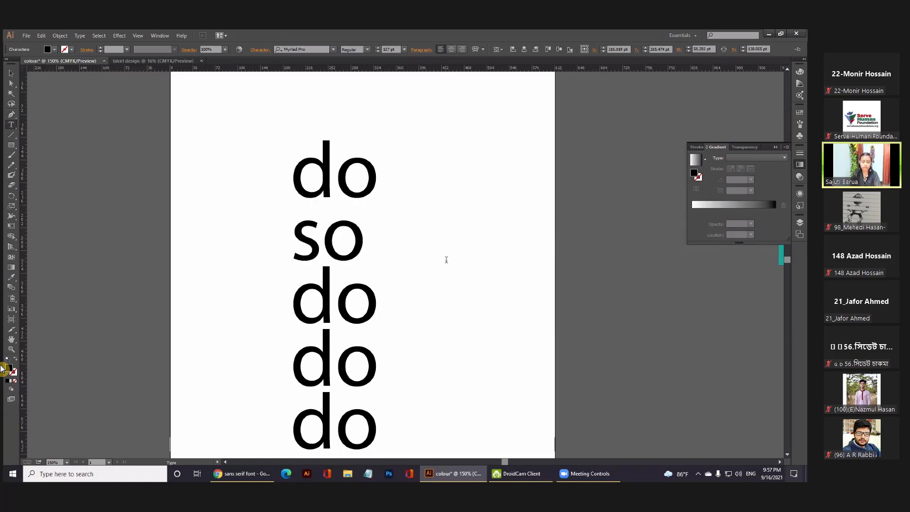
text(methi)
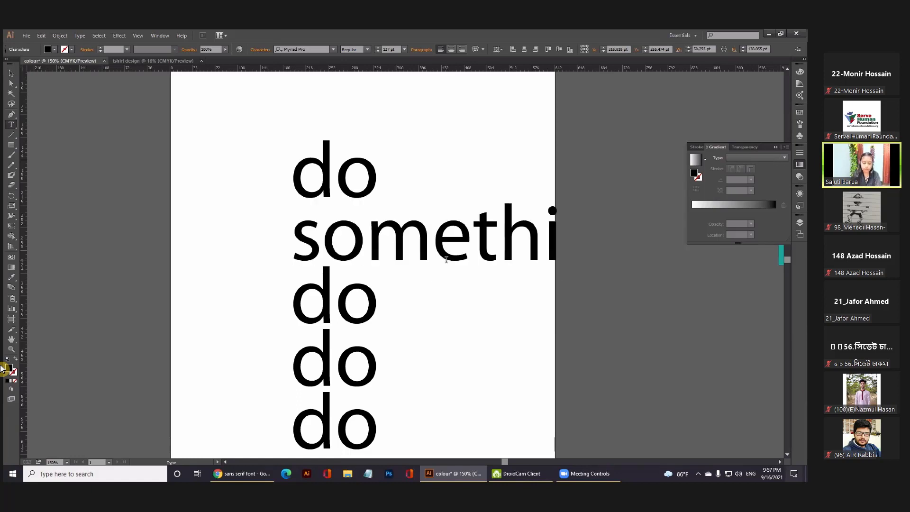
text(ng)
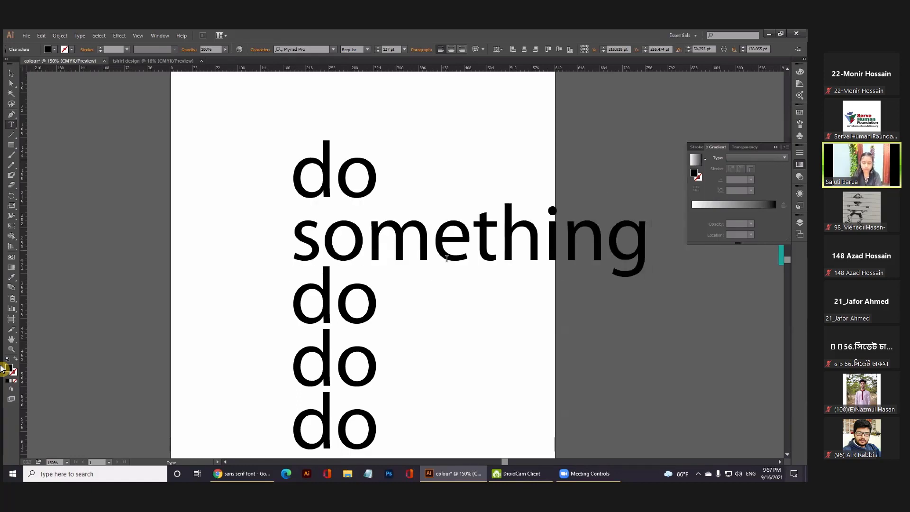
drag(291, 237, 367, 237)
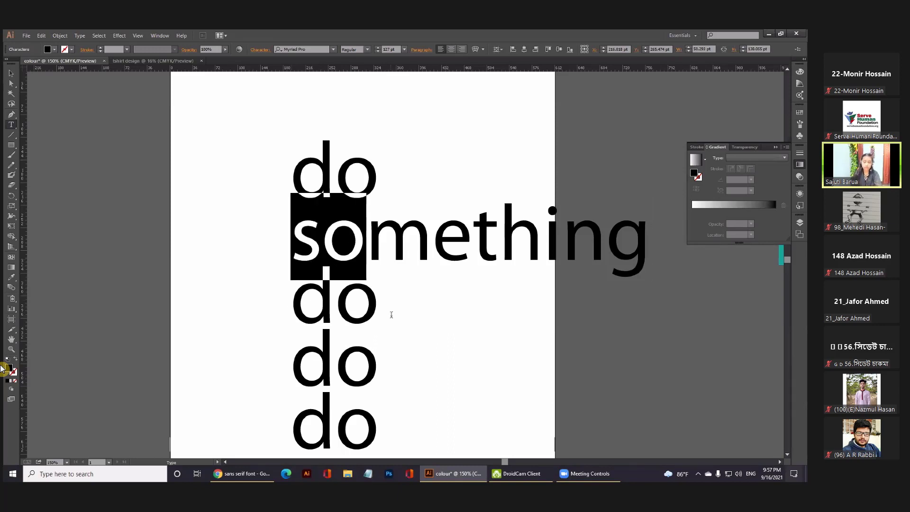
click(348, 312)
double_click(347, 312)
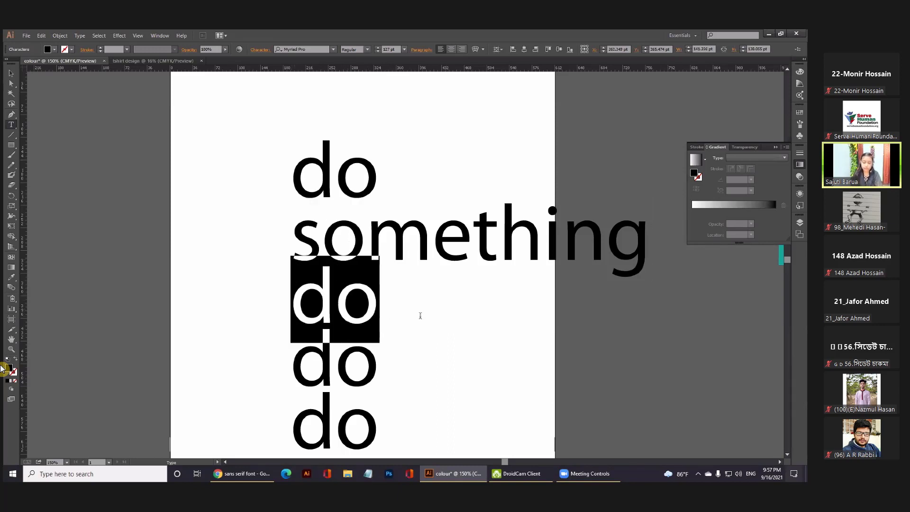
text(toda)
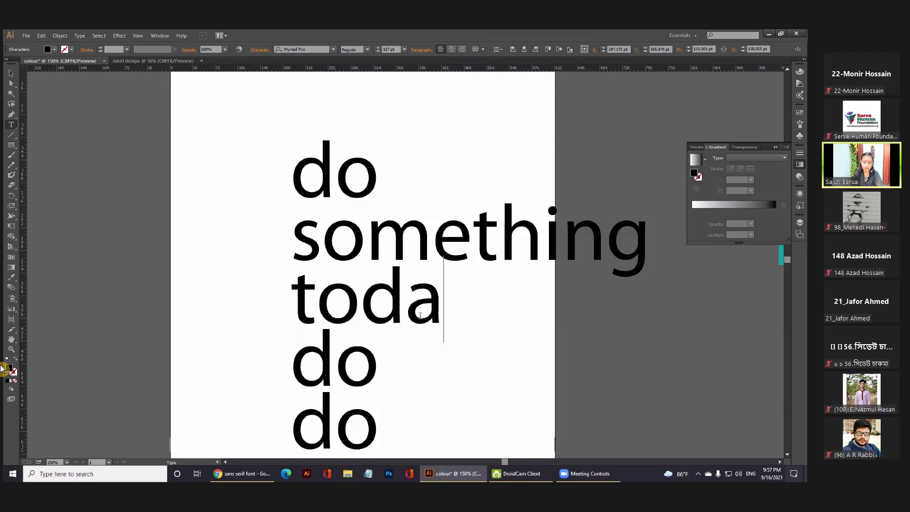
text(y)
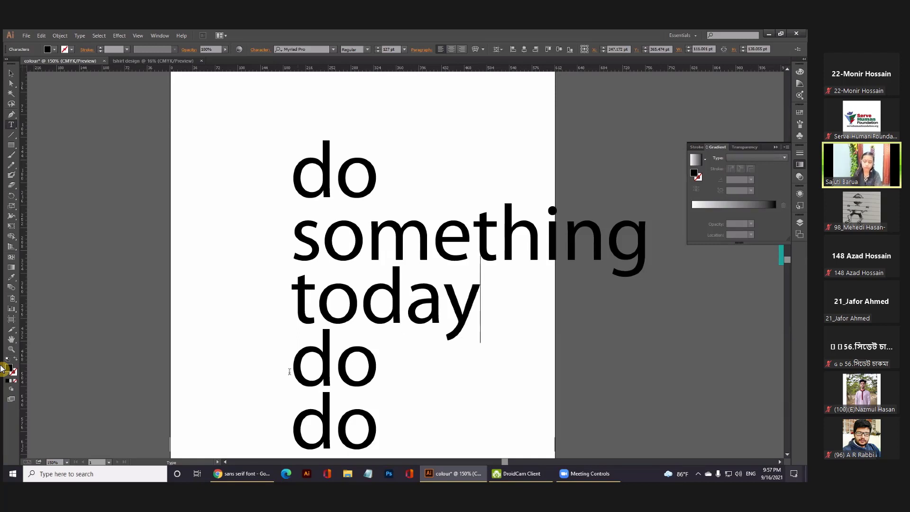
drag(291, 303, 444, 304)
click(314, 374)
- Change the fourth line to 'for a better' and the last line to 'tomorrow'
drag(291, 365, 412, 365)
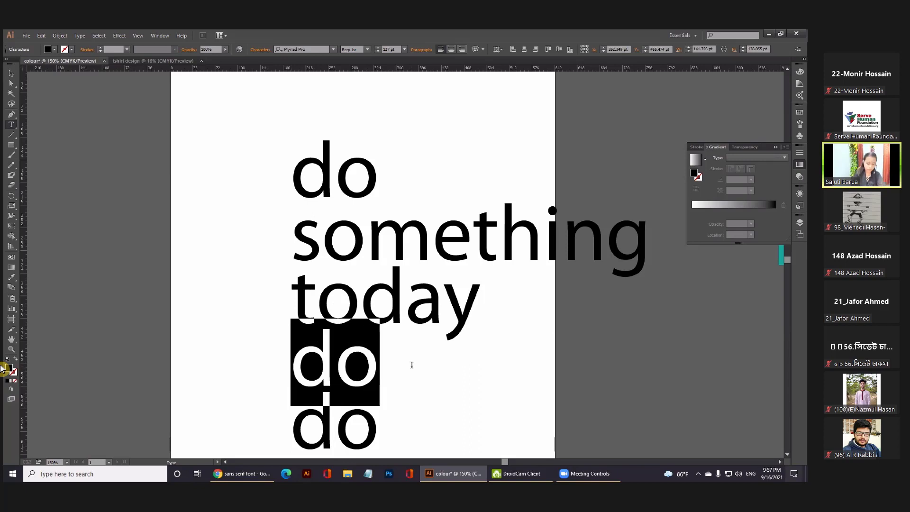
text(for a)
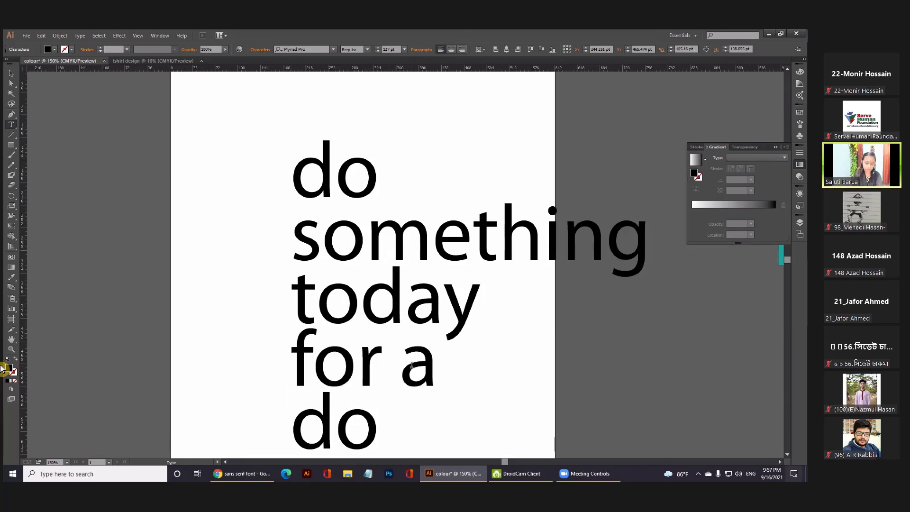
text( be)
text(tte)
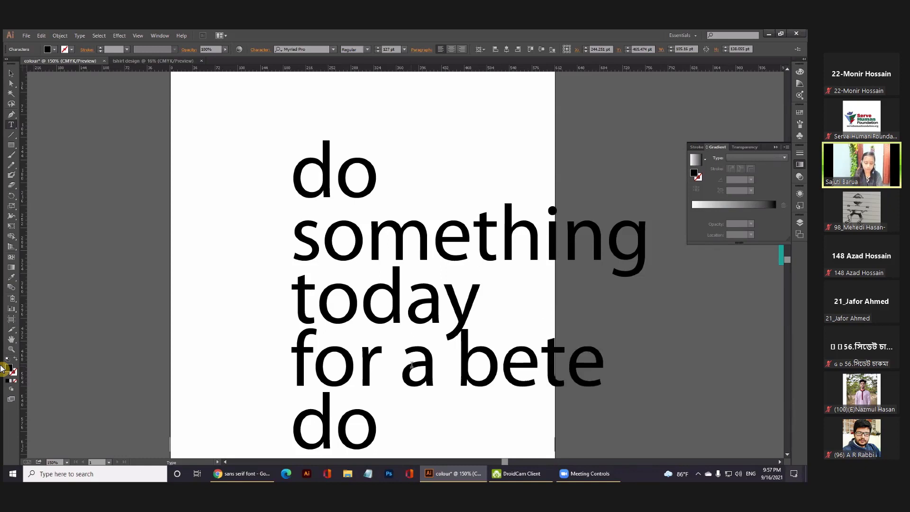
key(BackSpace)
text(ter)
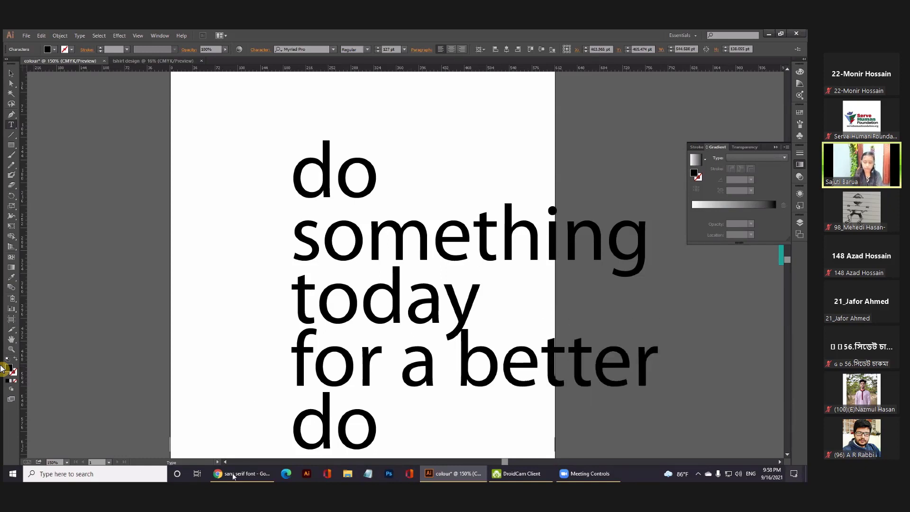
drag(296, 435, 401, 446)
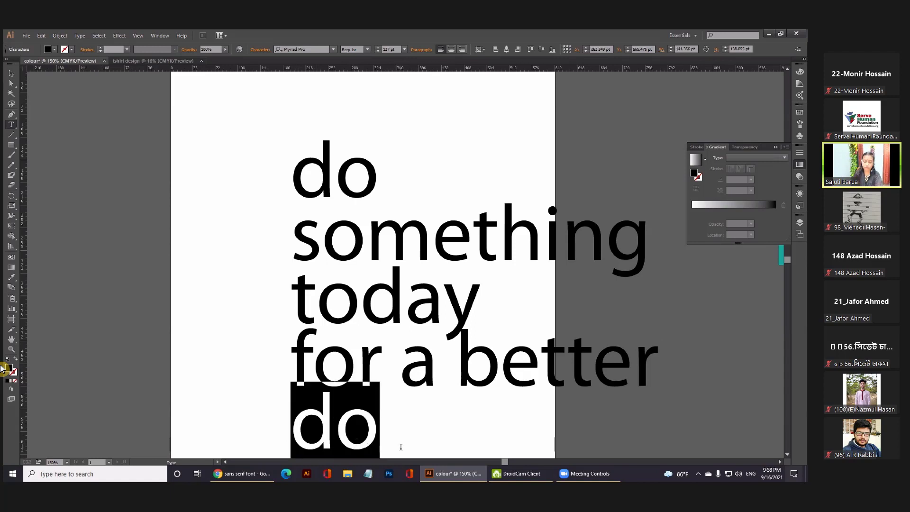
text(tomo)
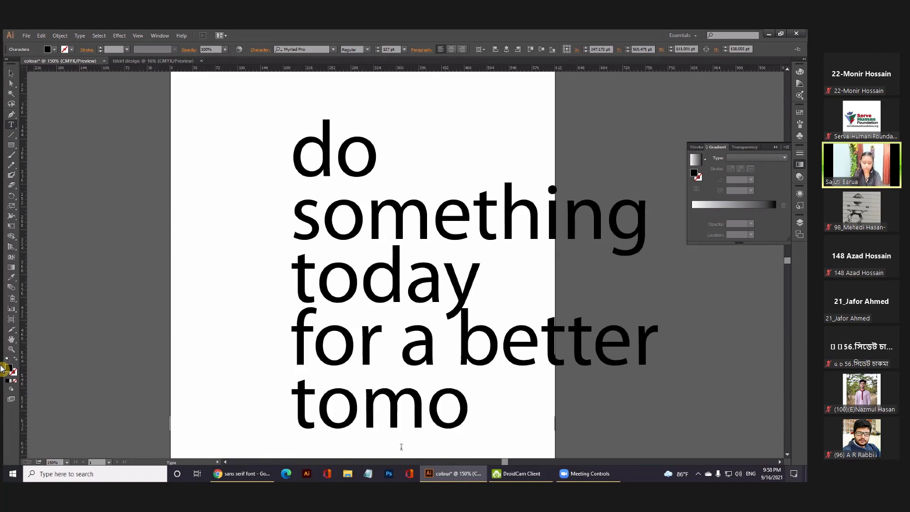
text(rrow)
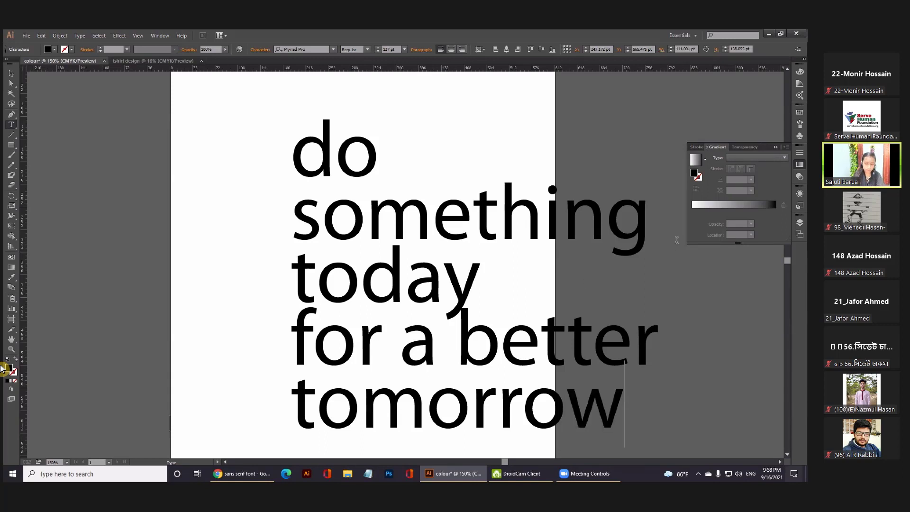
click(11, 74)
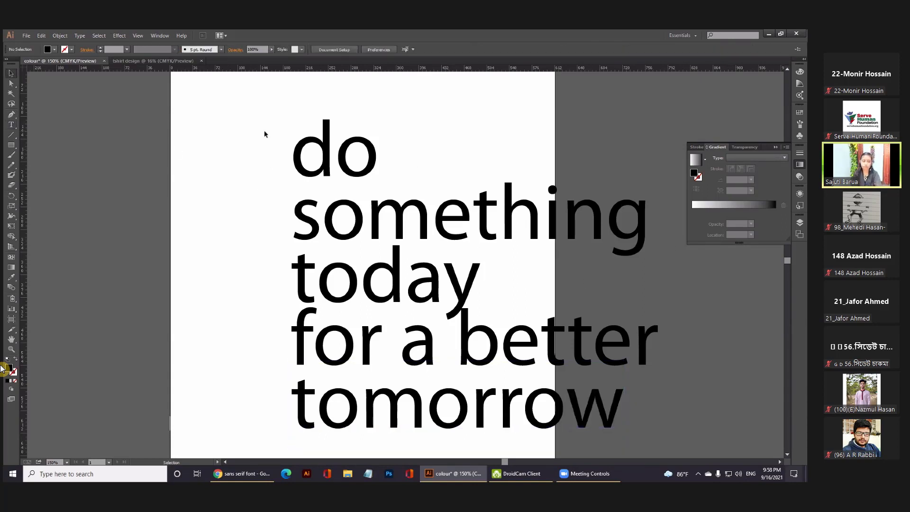
- Select all five text lines and open the Character panel from the Window menu
drag(265, 132, 400, 411)
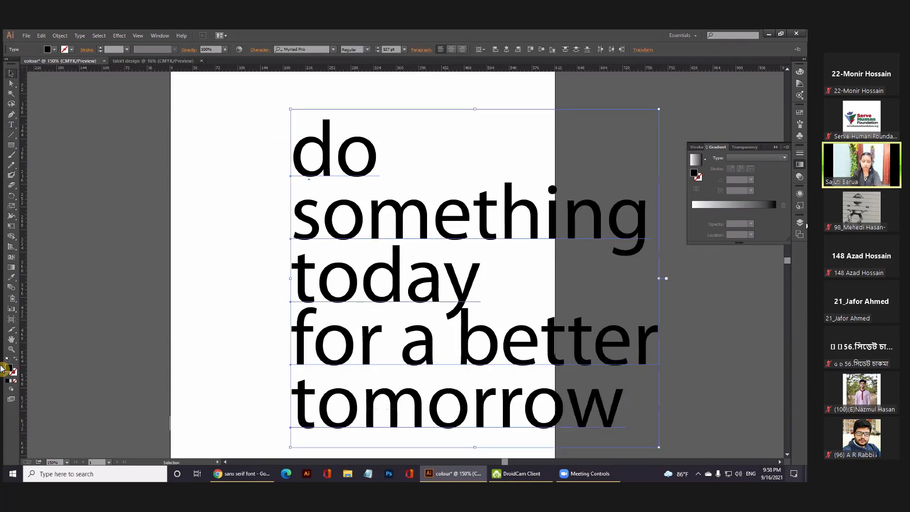
click(161, 35)
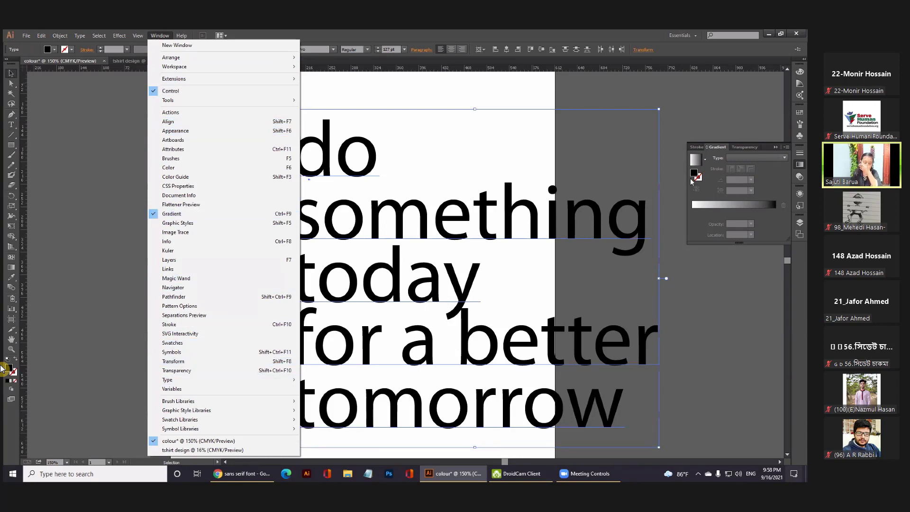
mouse_move(213, 380)
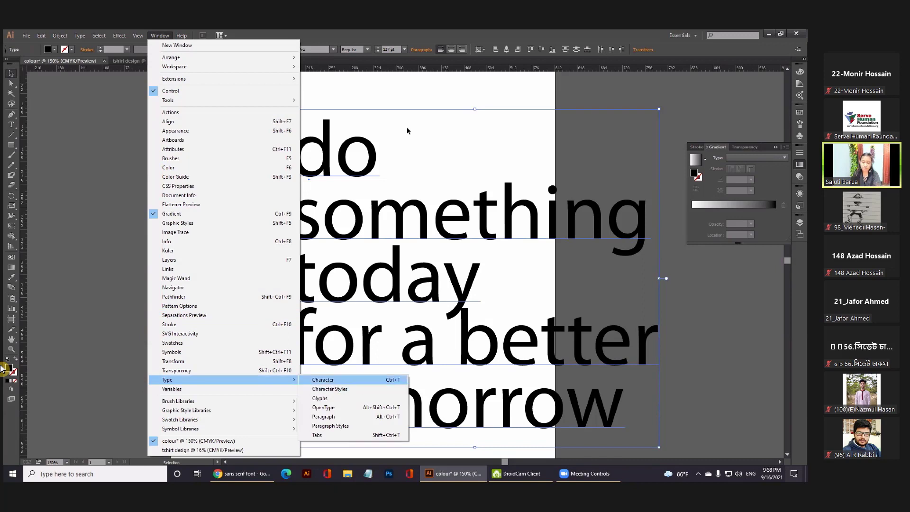
key(Return)
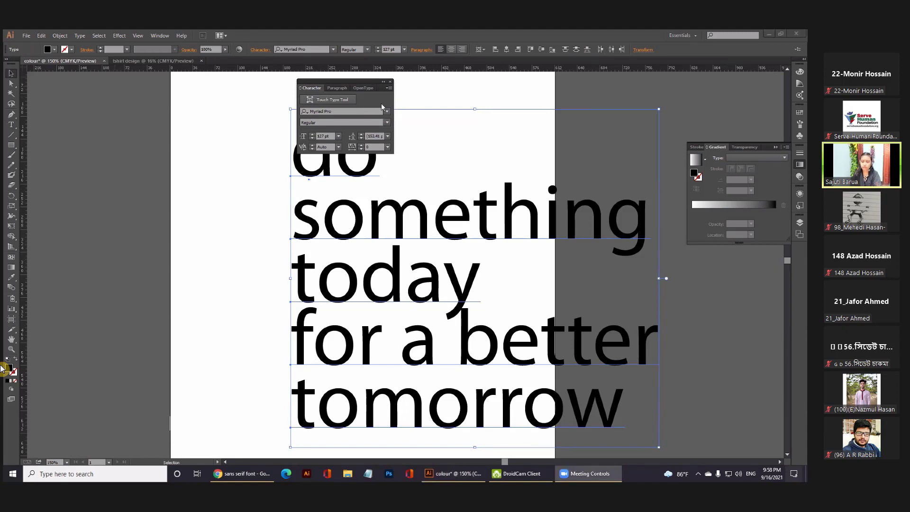
click(367, 105)
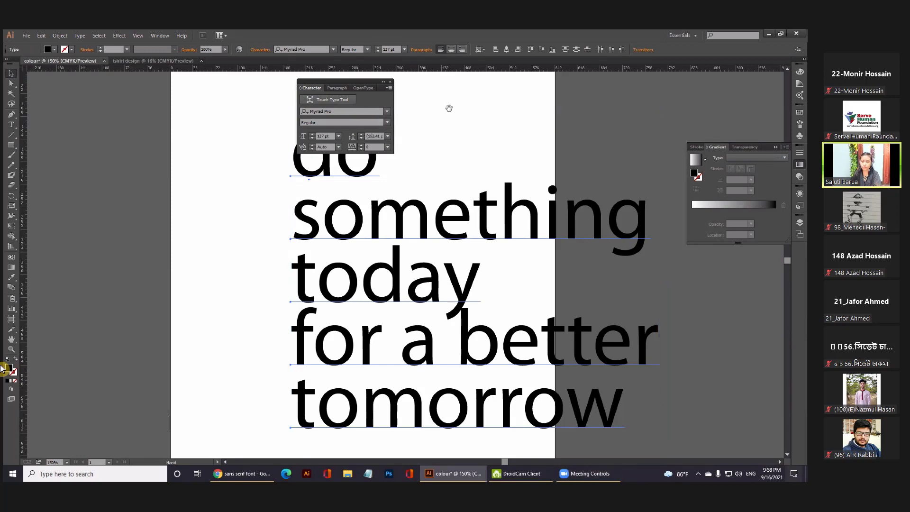
scroll(387, 105, up, 3)
scroll(387, 105, up, 1)
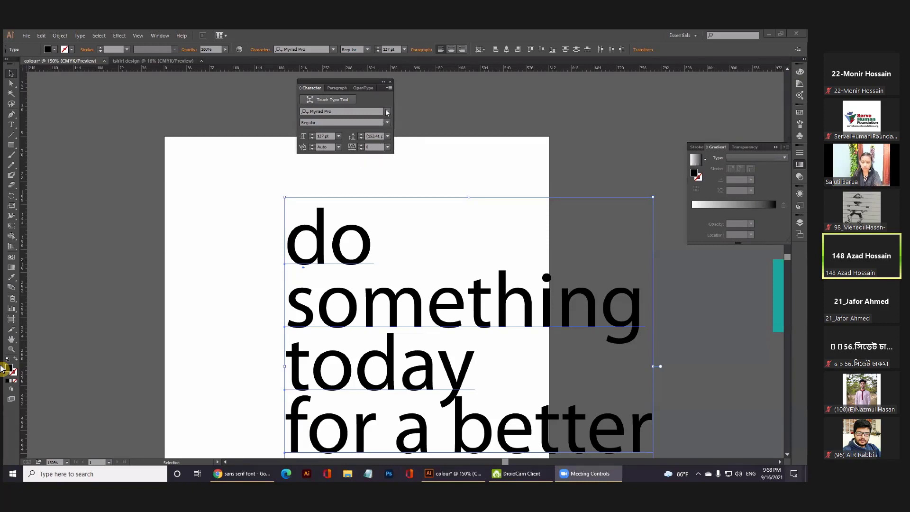
click(343, 88)
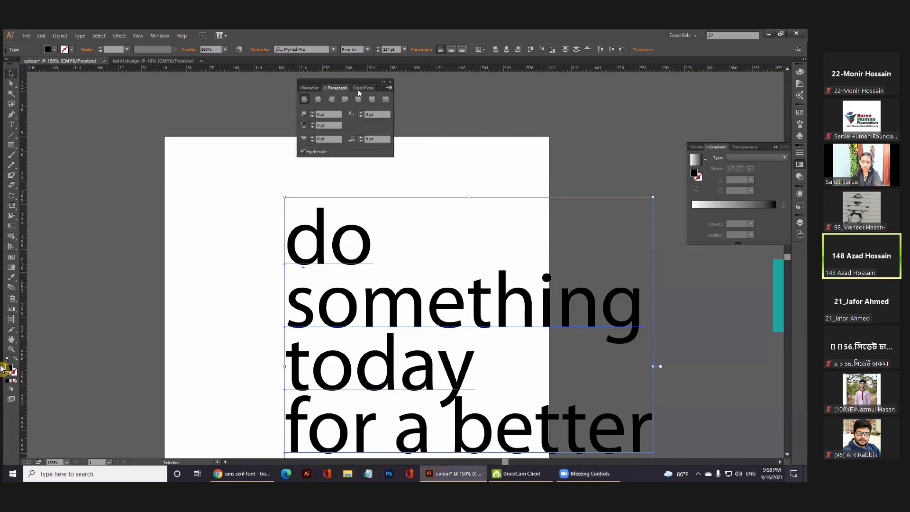
click(358, 89)
click(315, 89)
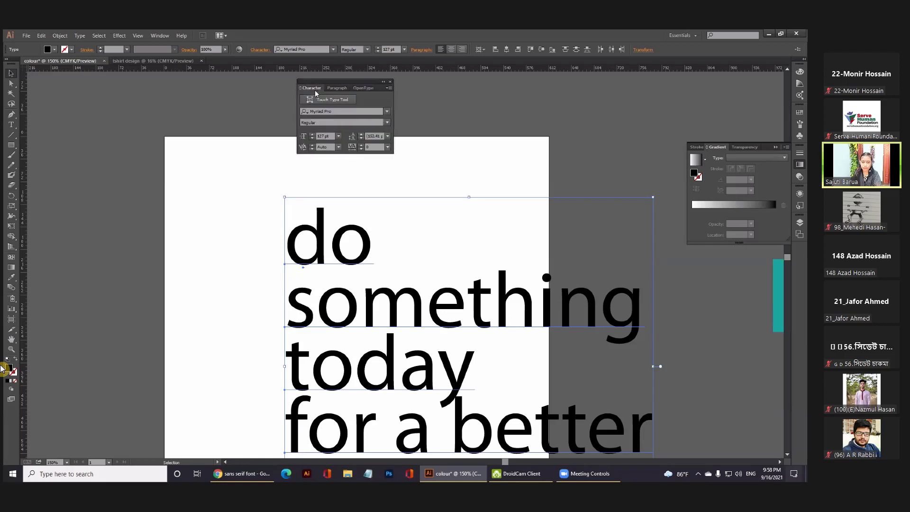
- Move the Character panel to the top-left and set the phrase to All Caps
click(160, 36)
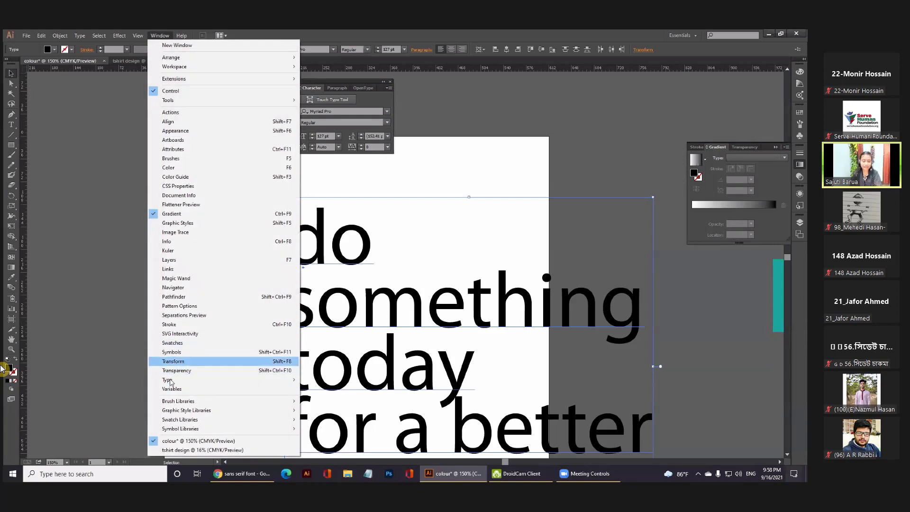
mouse_move(168, 379)
click(314, 389)
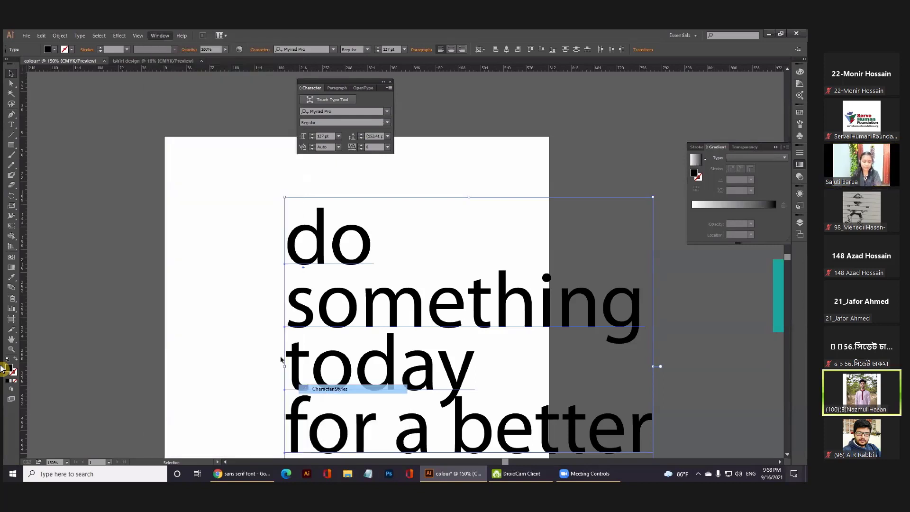
click(357, 169)
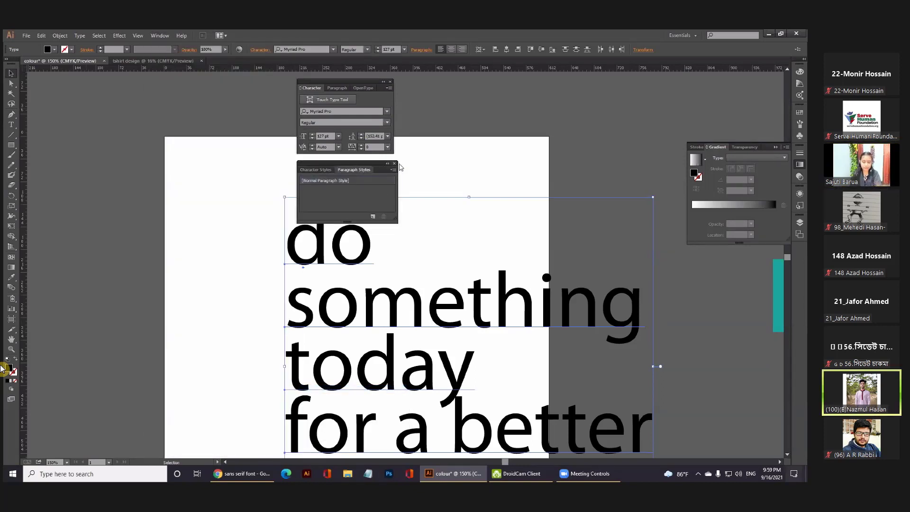
click(394, 164)
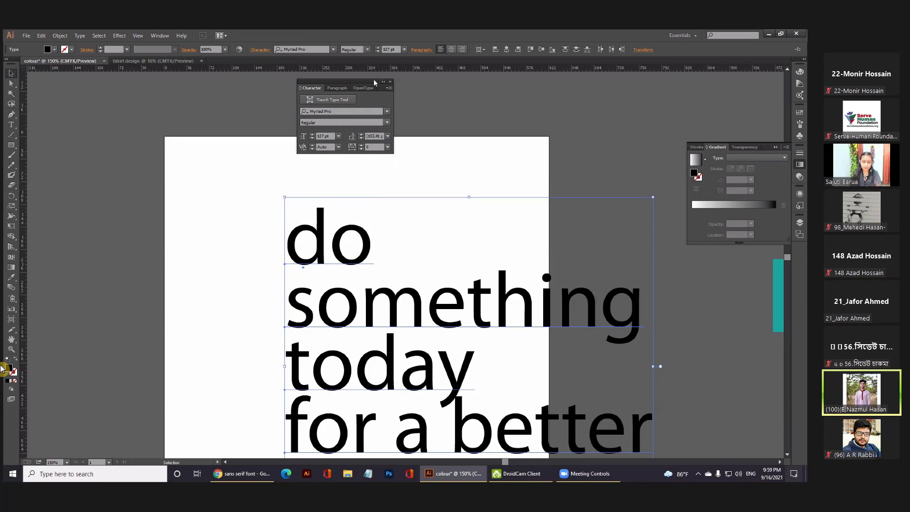
drag(373, 79, 111, 88)
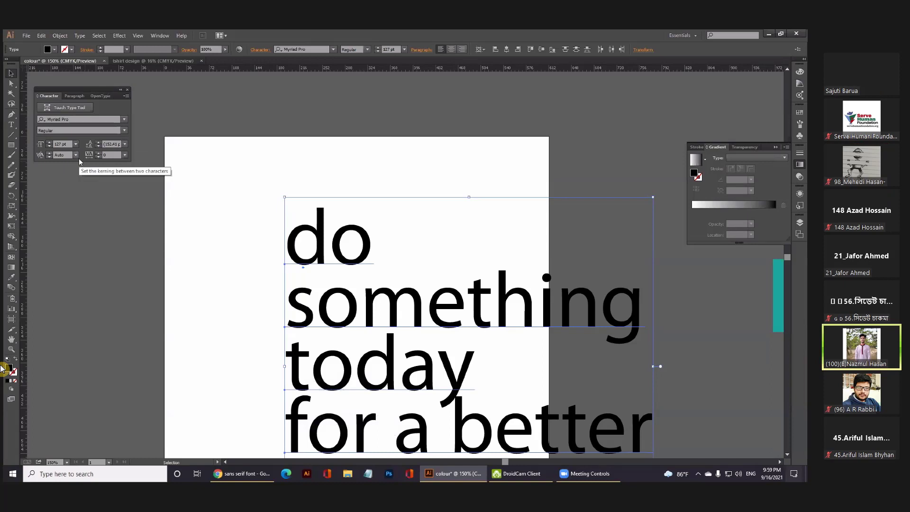
drag(120, 89, 140, 80)
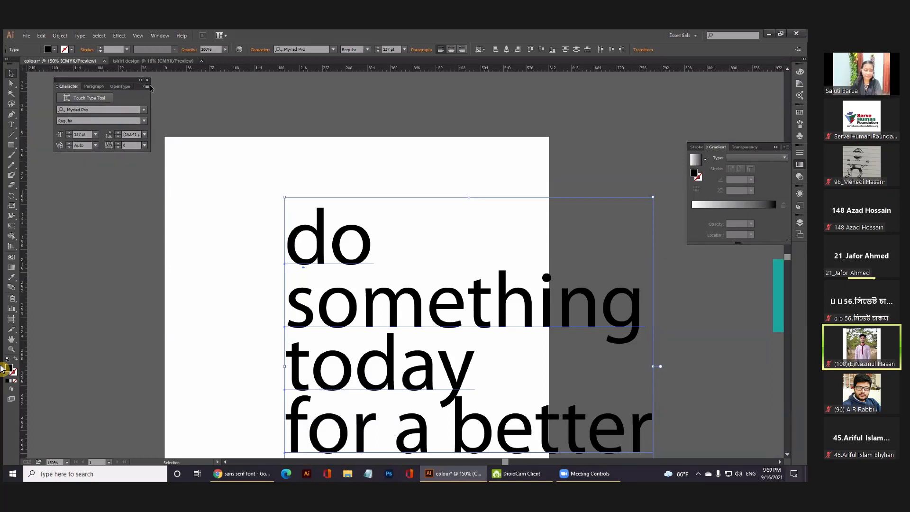
click(145, 87)
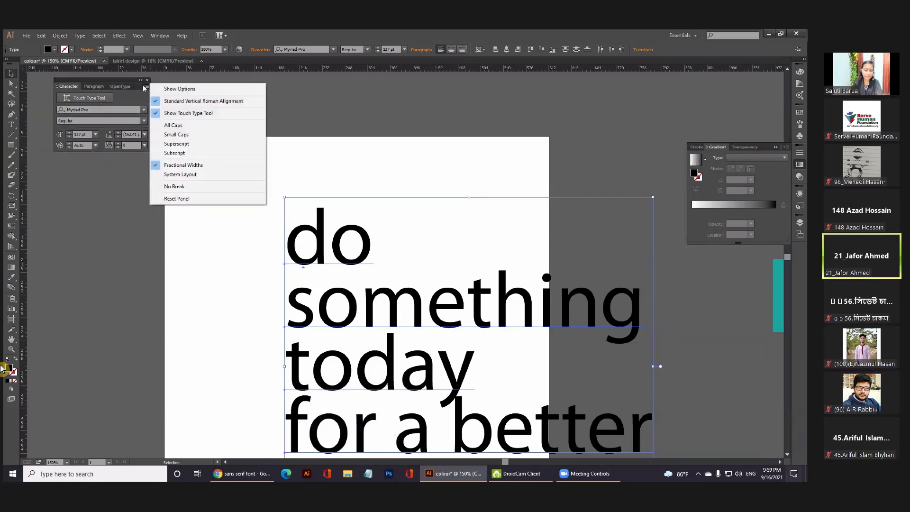
click(173, 125)
- Move the text block onto the artboard and centre it horizontally
drag(302, 132, 281, 123)
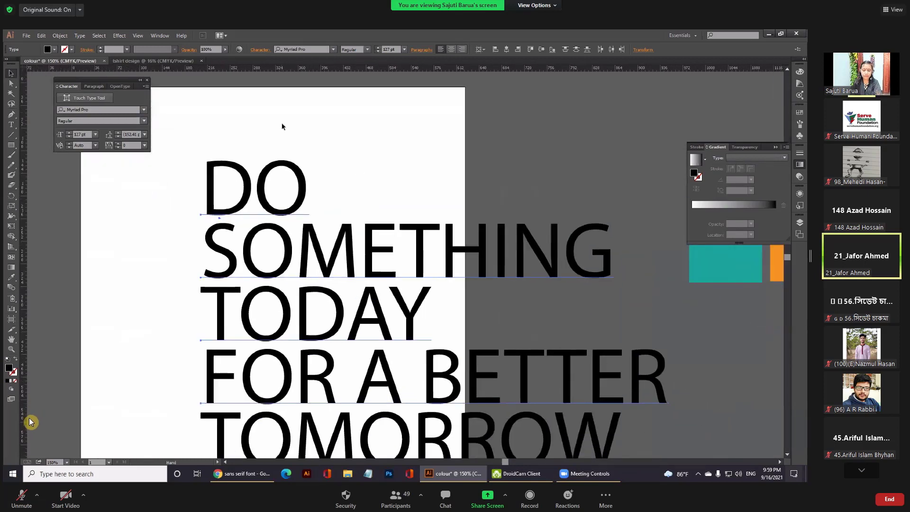
key(ctrl+minus)
key(ctrl+minus)
key(ctrl+minus)
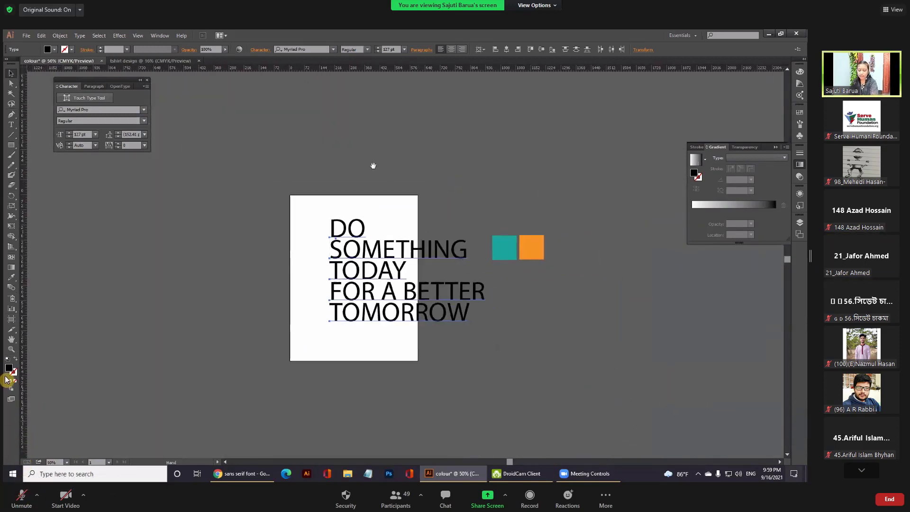
mouse_move(424, 223)
mouse_down()
mouse_move(373, 164)
mouse_move(375, 144)
mouse_up()
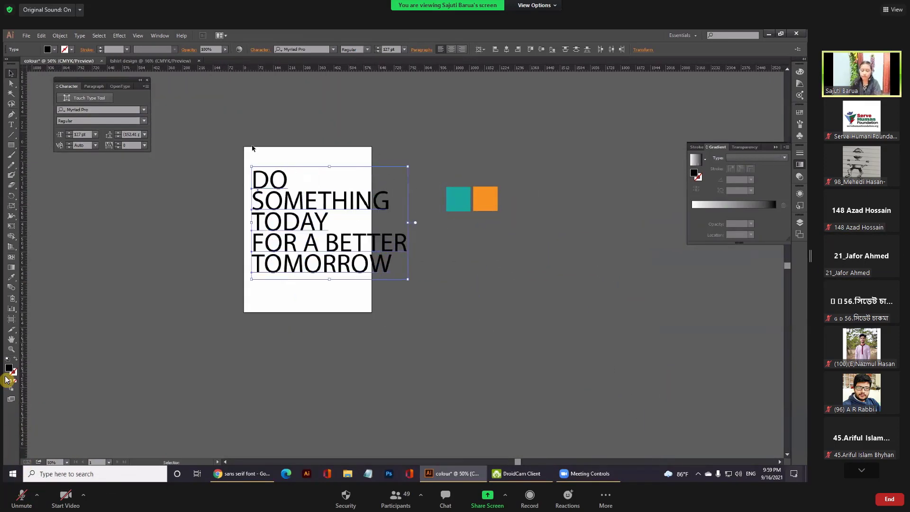
click(259, 160)
drag(288, 219, 303, 272)
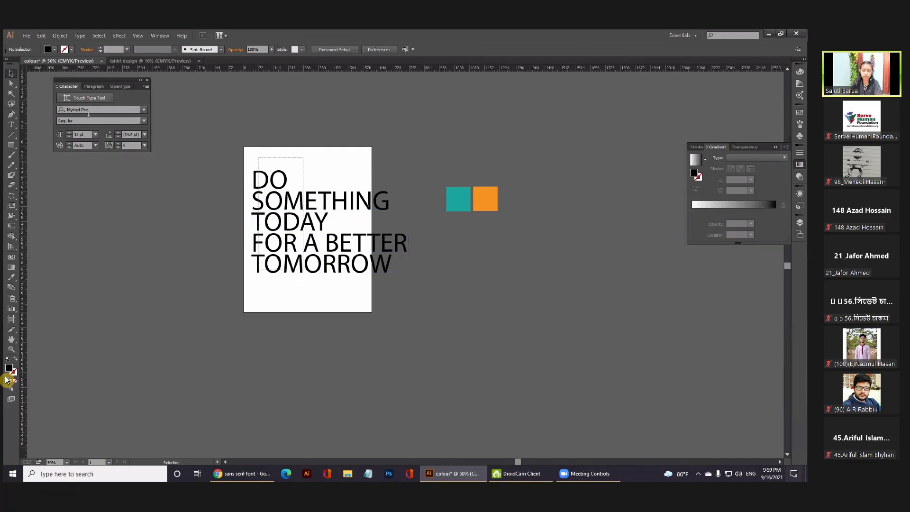
click(146, 86)
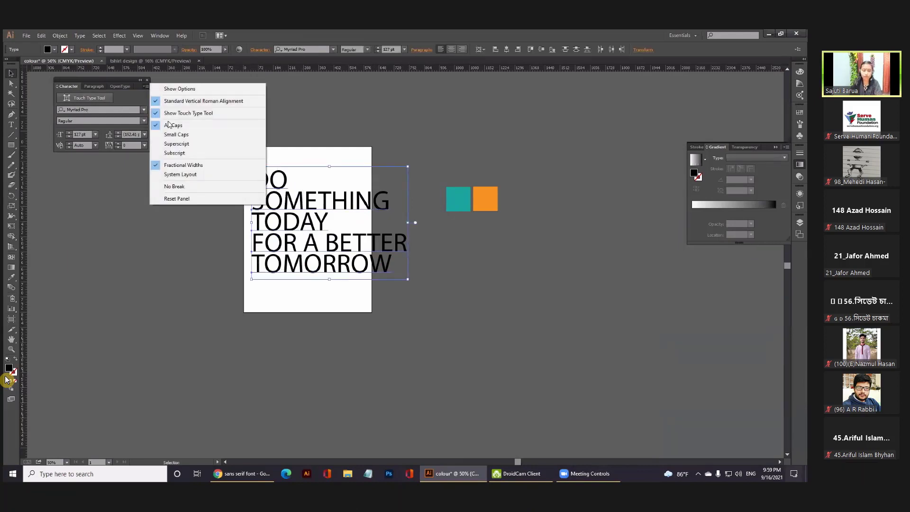
click(317, 126)
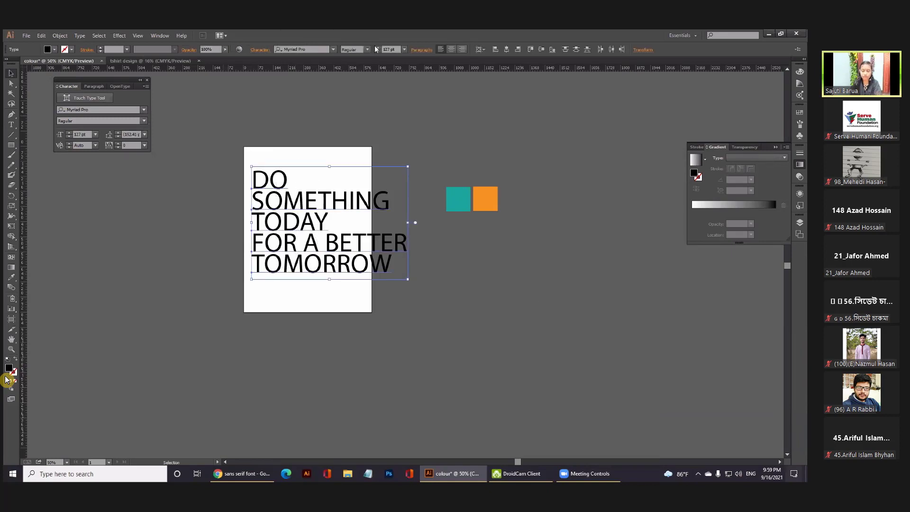
click(506, 49)
click(334, 138)
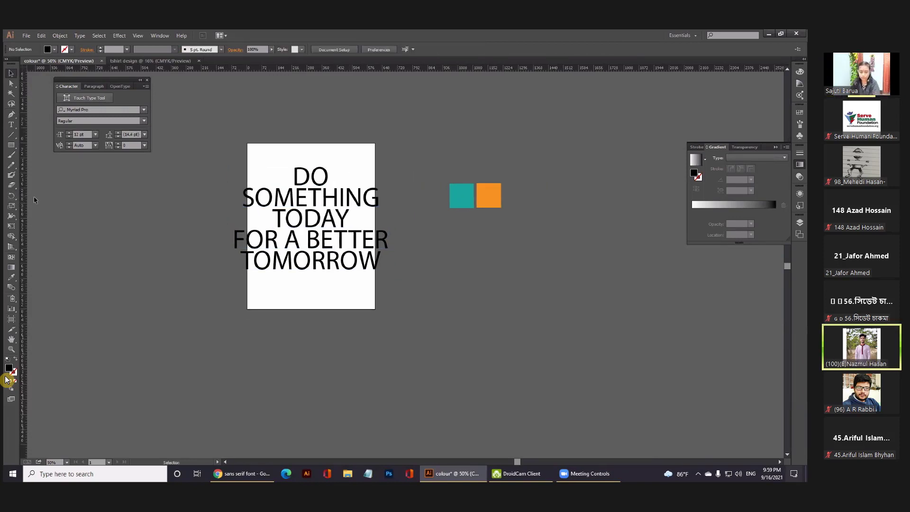
- Zoom in, select the stacked phrase, and drag a bounding-box handle to shrink it inside the artboard
key(ctrl+plus)
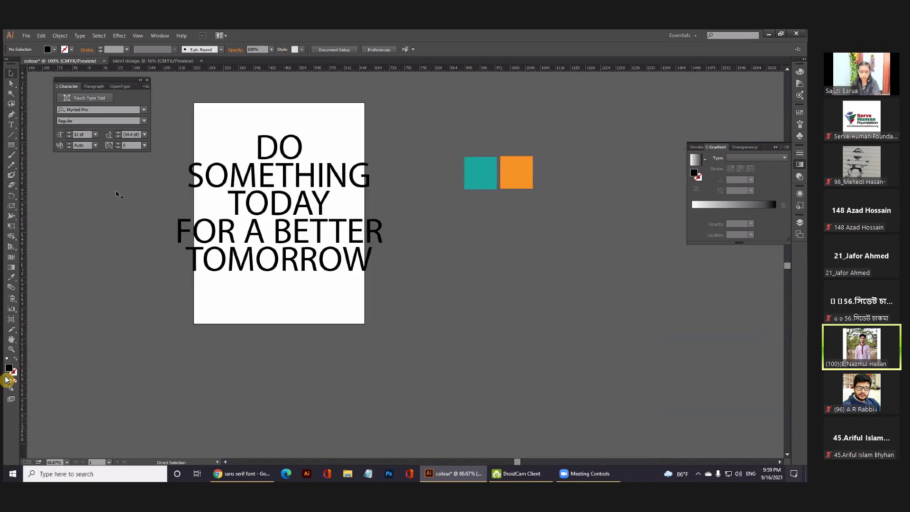
key(ctrl+plus)
drag(249, 154, 338, 211)
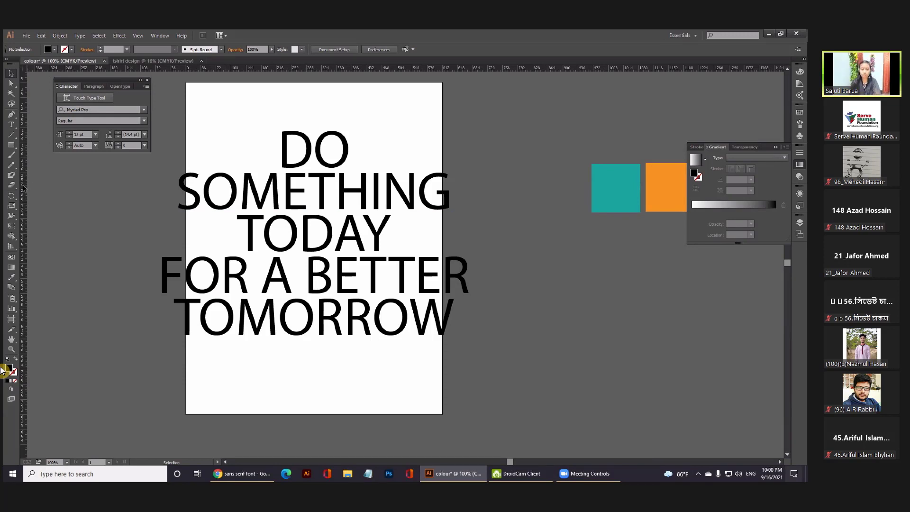
drag(273, 115, 469, 296)
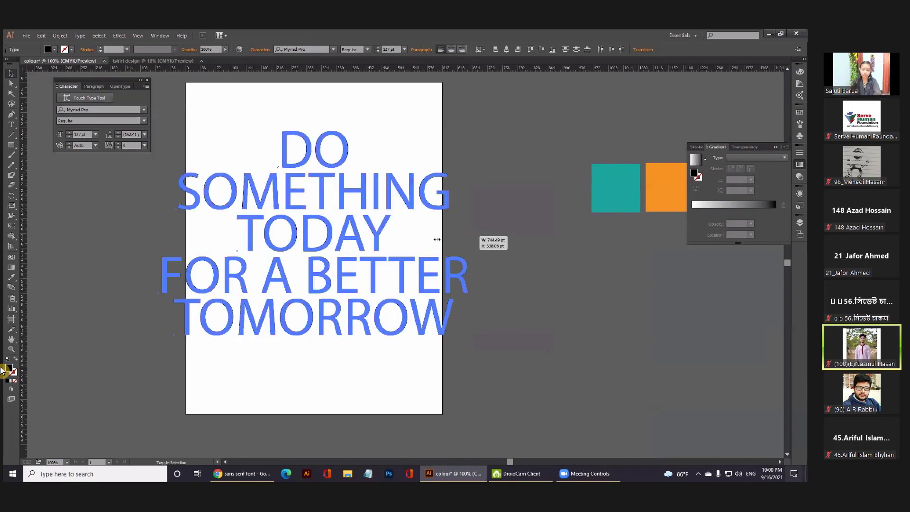
drag(436, 239, 426, 233)
click(521, 356)
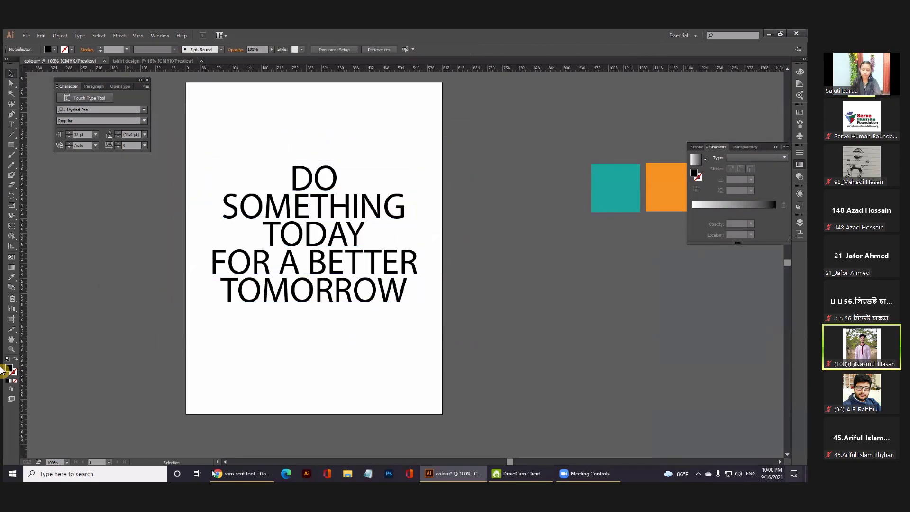
- Switch to Chrome and open the Fiverr 'amazing typography tshirt design' gig in a new tab
click(242, 473)
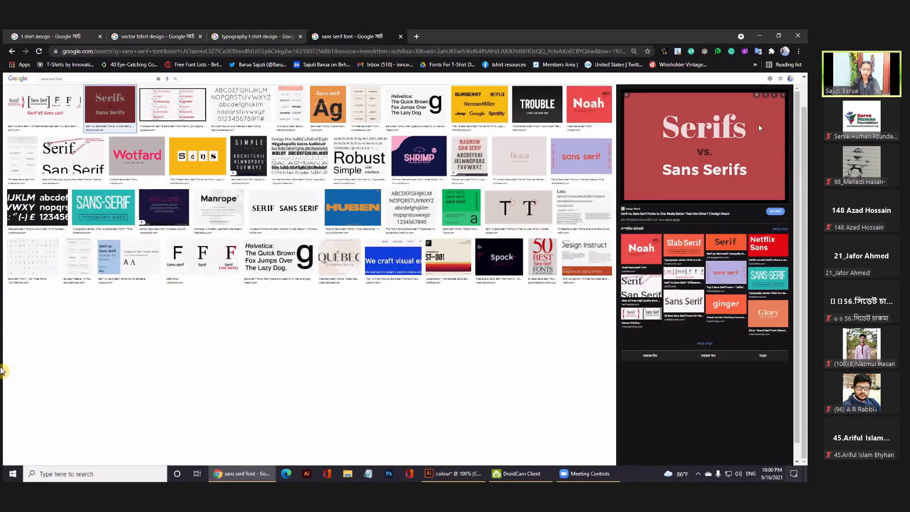
key(ctrl+Page_Up)
click(702, 175)
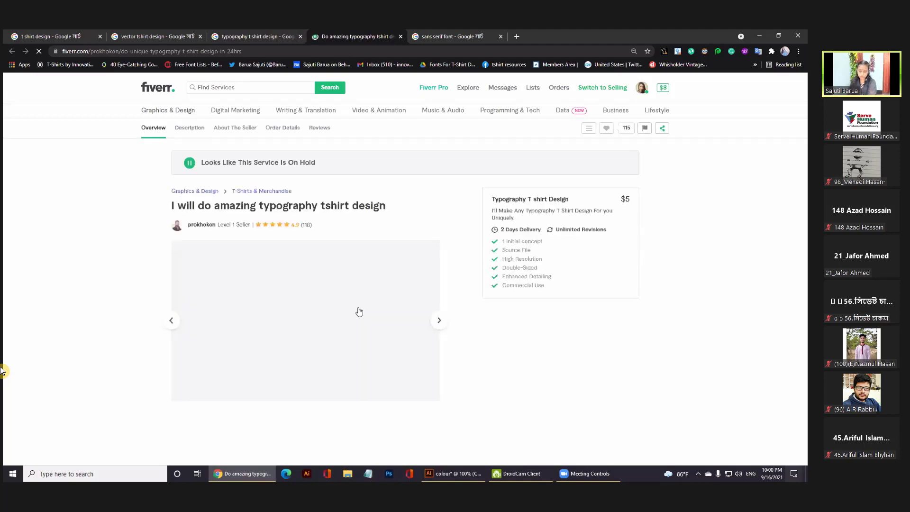
click(435, 322)
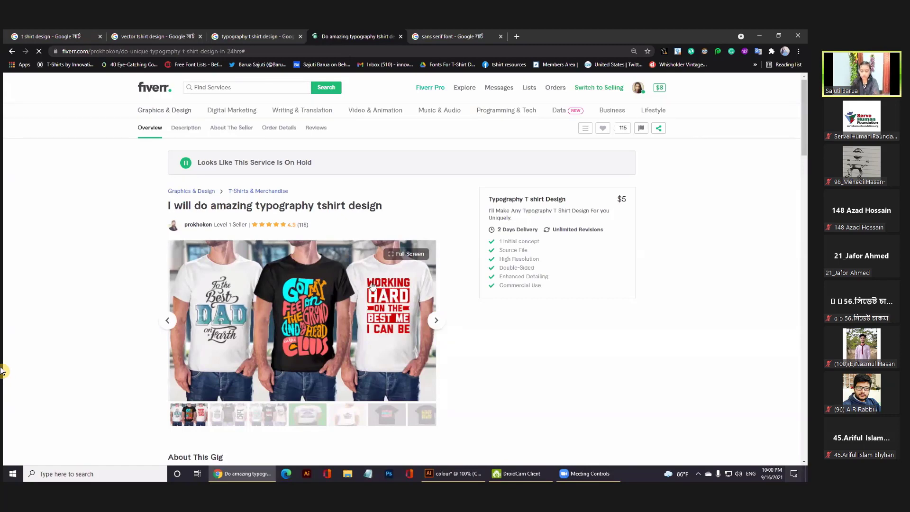
ctrl+scroll(392, 370, up, 1)
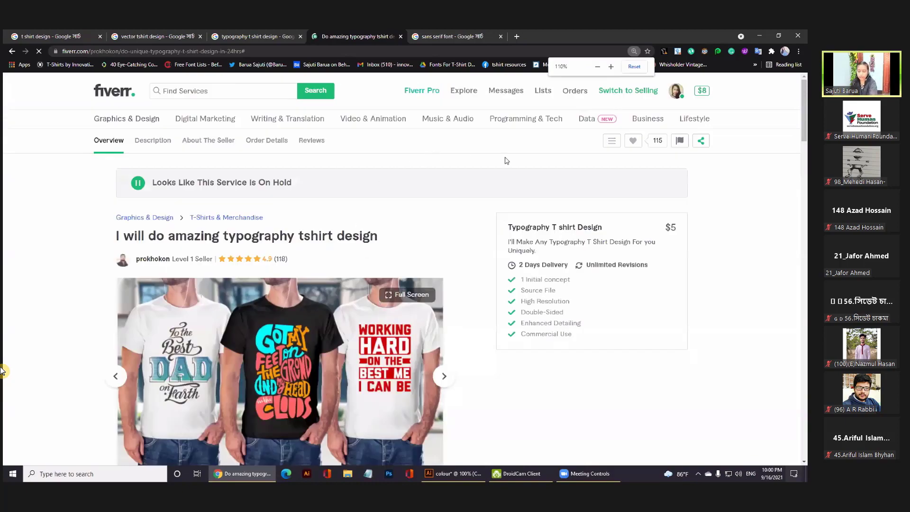
ctrl+scroll(392, 370, up, 1)
scroll(689, 199, down, 3)
scroll(688, 199, up, 1)
scroll(353, 209, up, 1)
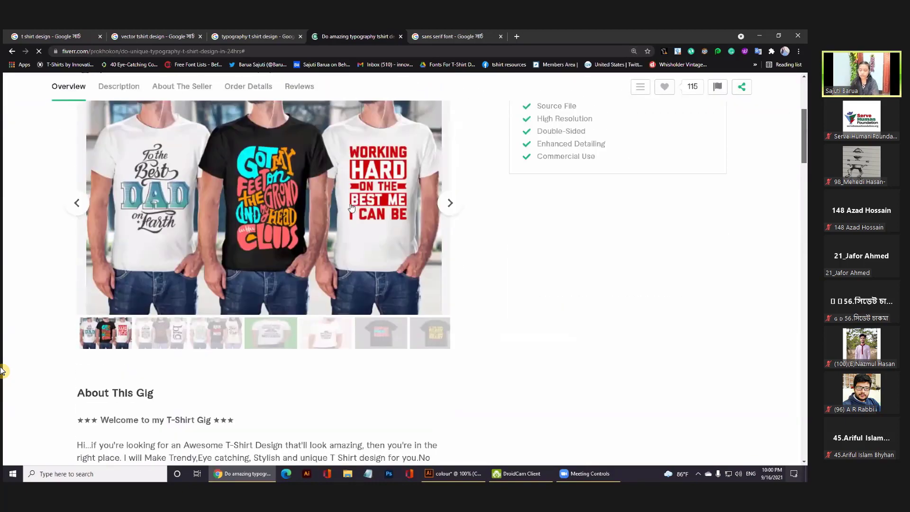
scroll(353, 208, up, 1)
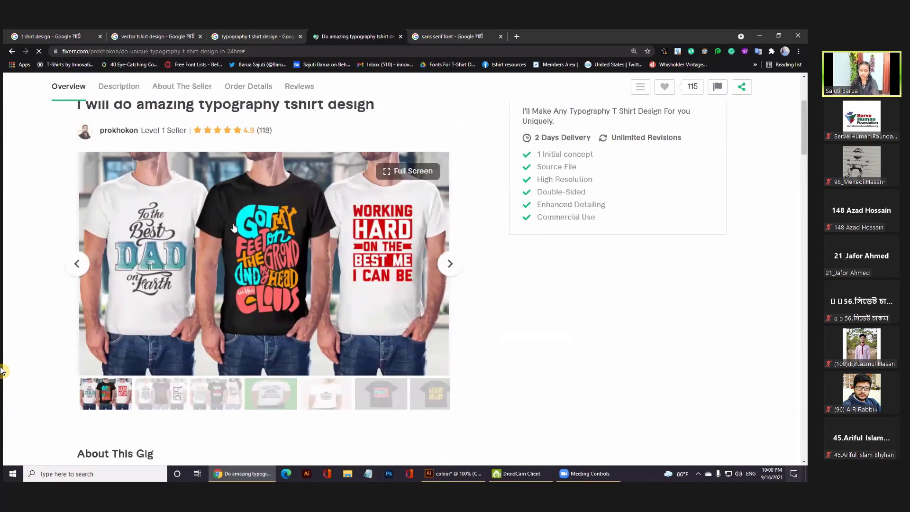
scroll(272, 439, up, 2)
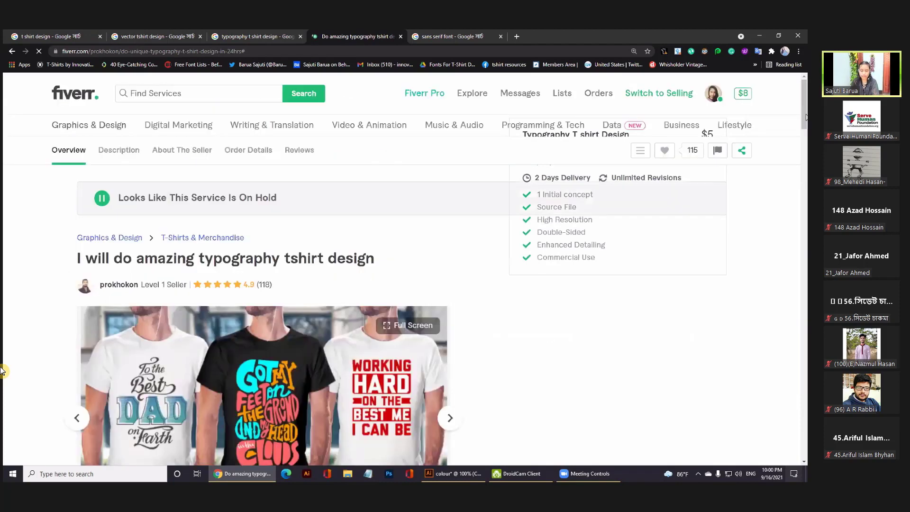
scroll(234, 270, down, 2)
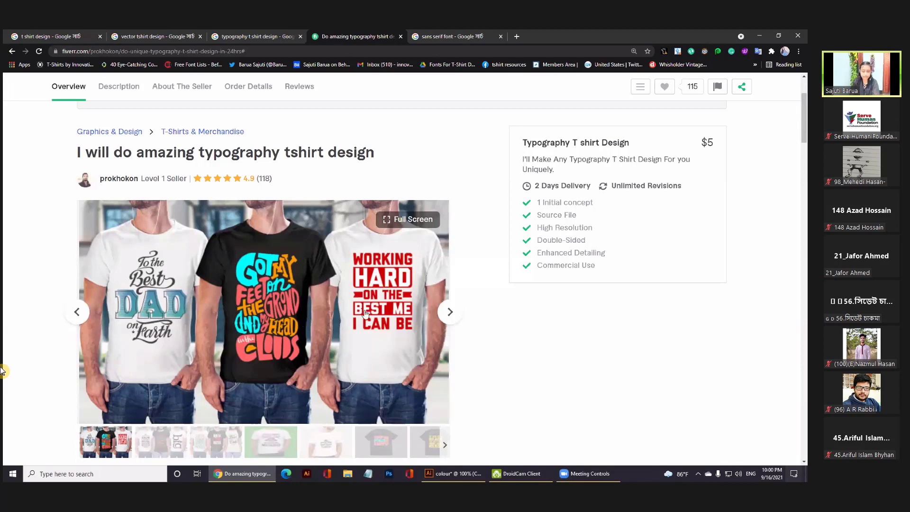
- Show the next sample image on the Fiverr gig page
click(458, 322)
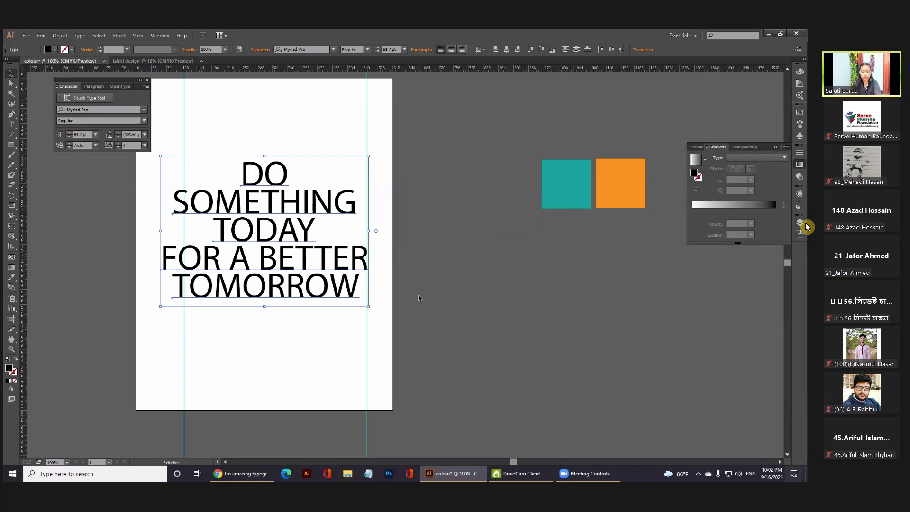
- Select the DO through FOR A BETTER lines and browse the font list without changing font
click(421, 172)
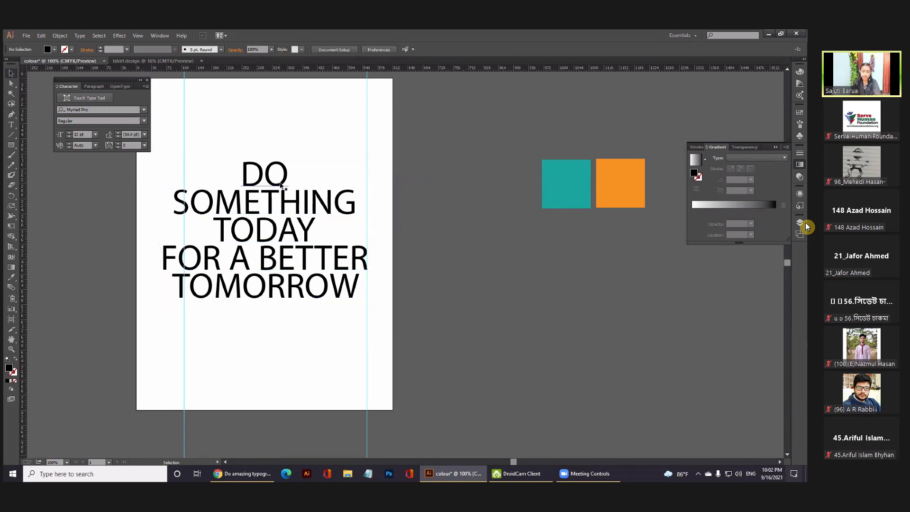
click(281, 184)
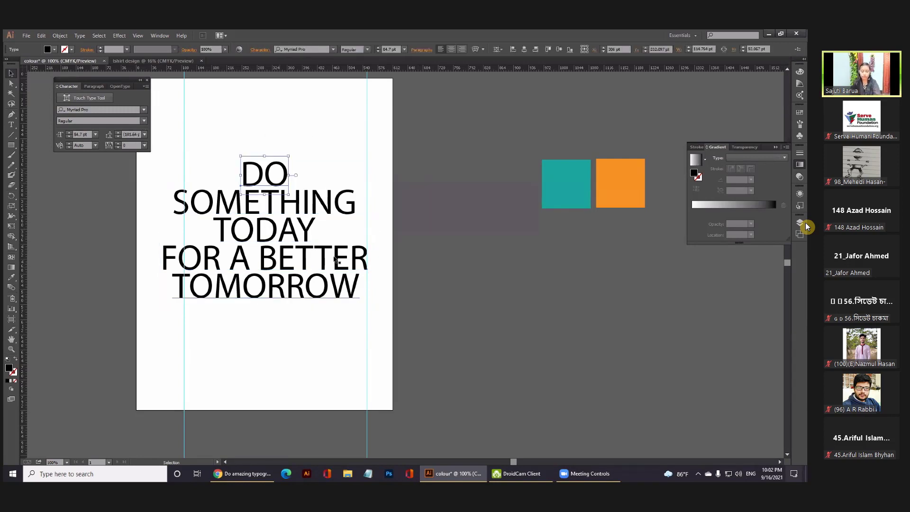
click(335, 258)
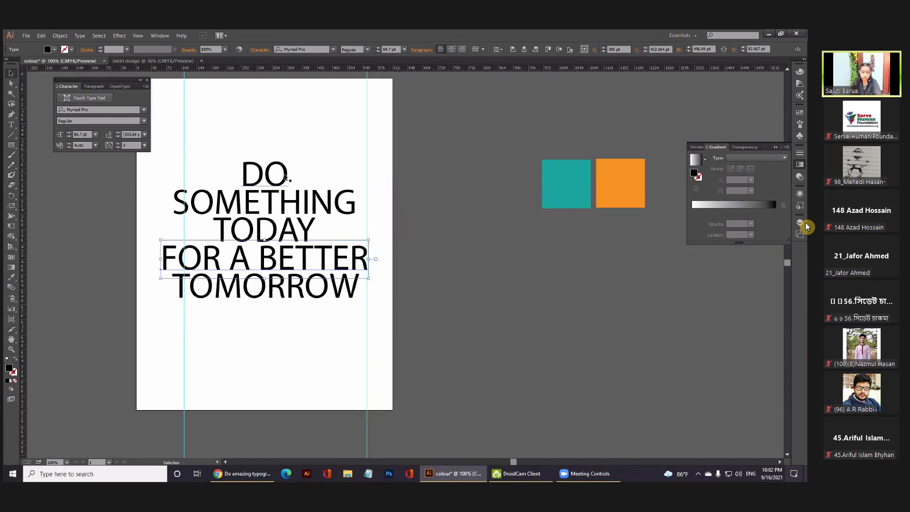
shift+click(285, 176)
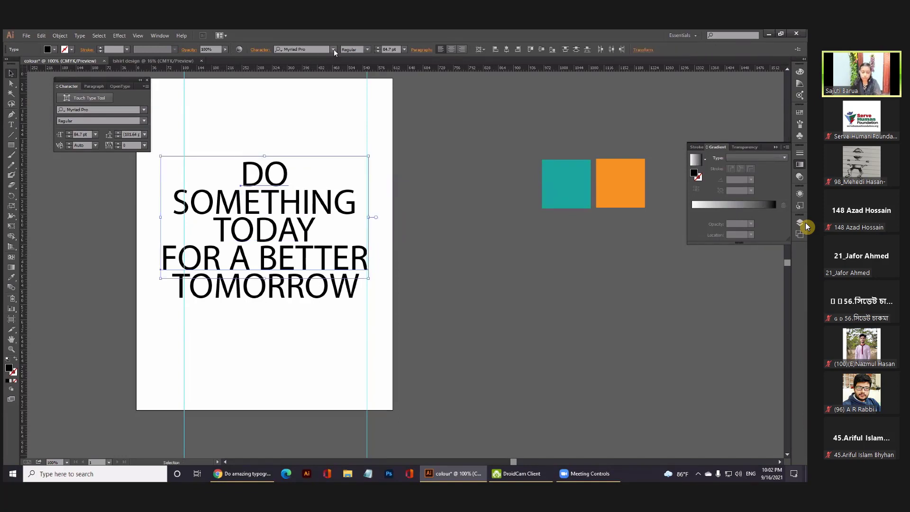
click(334, 49)
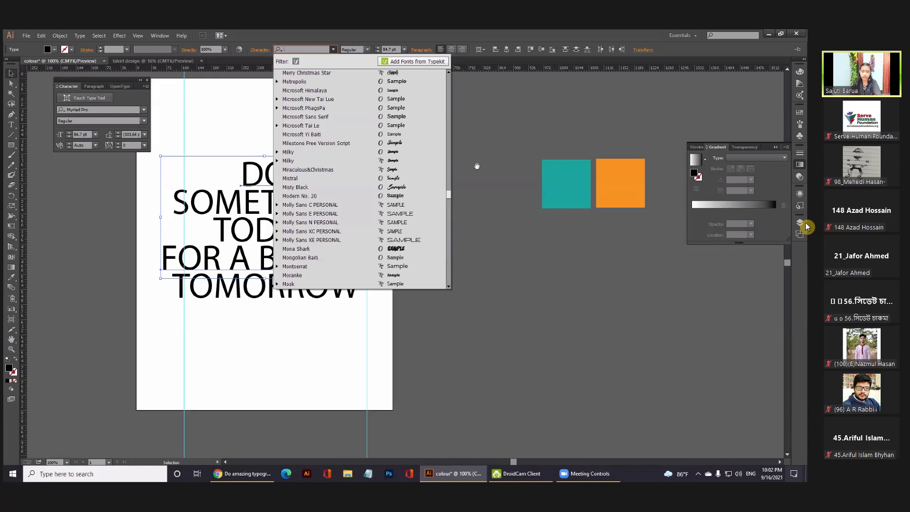
click(432, 182)
drag(432, 183, 356, 187)
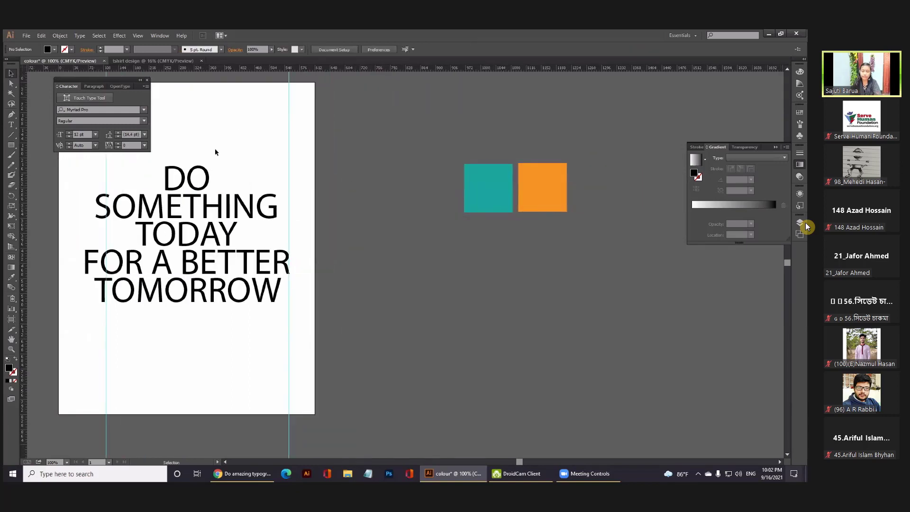
- Try About Love, then set DO and FOR A BETTER in Nexa Bold
click(199, 180)
shift+click(227, 267)
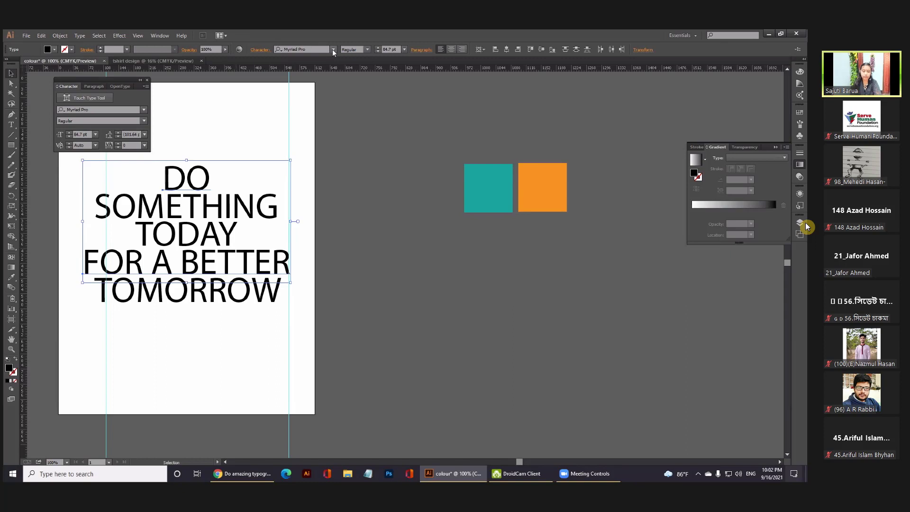
click(334, 50)
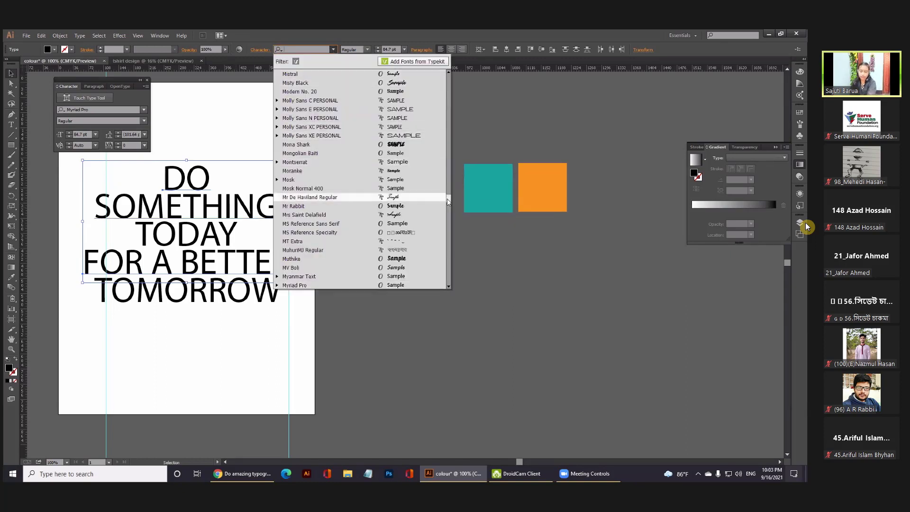
scroll(449, 179, up, 1)
scroll(448, 179, up, 10)
scroll(380, 142, up, 10)
scroll(300, 74, up, 10)
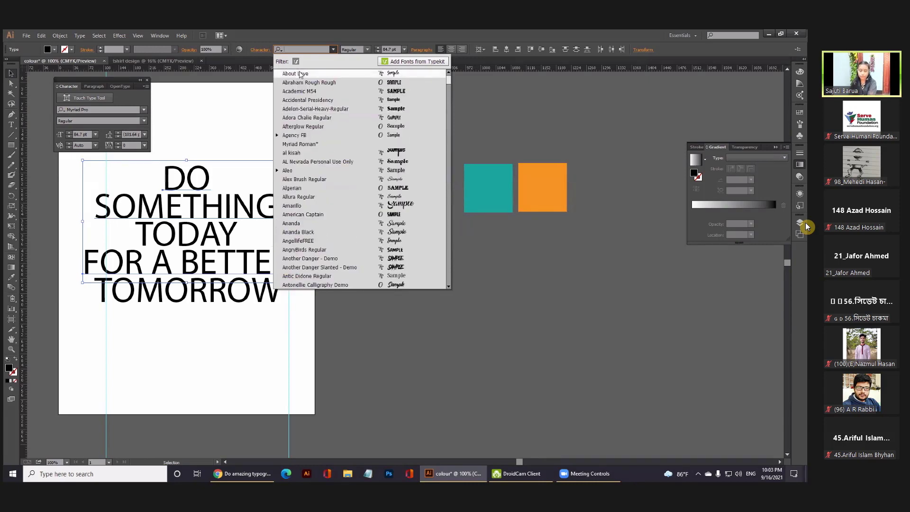
click(300, 74)
click(315, 49)
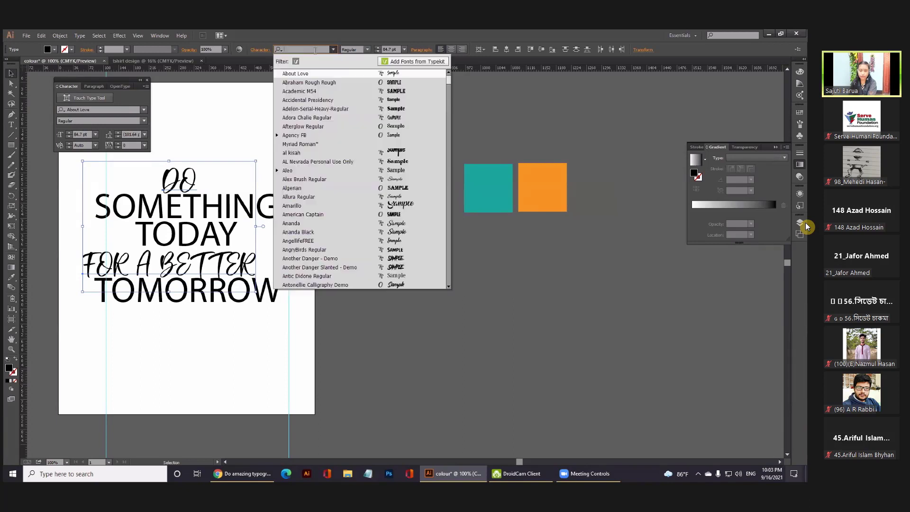
text(ne)
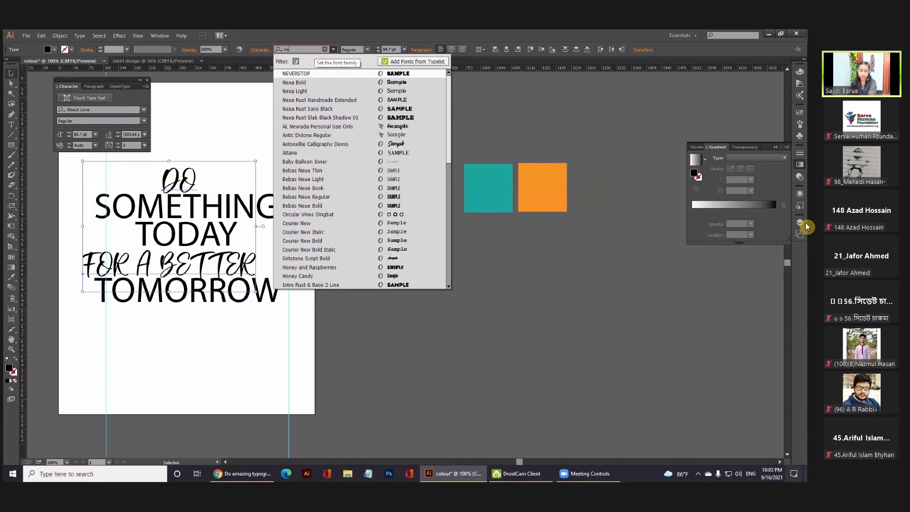
text(xa Bold)
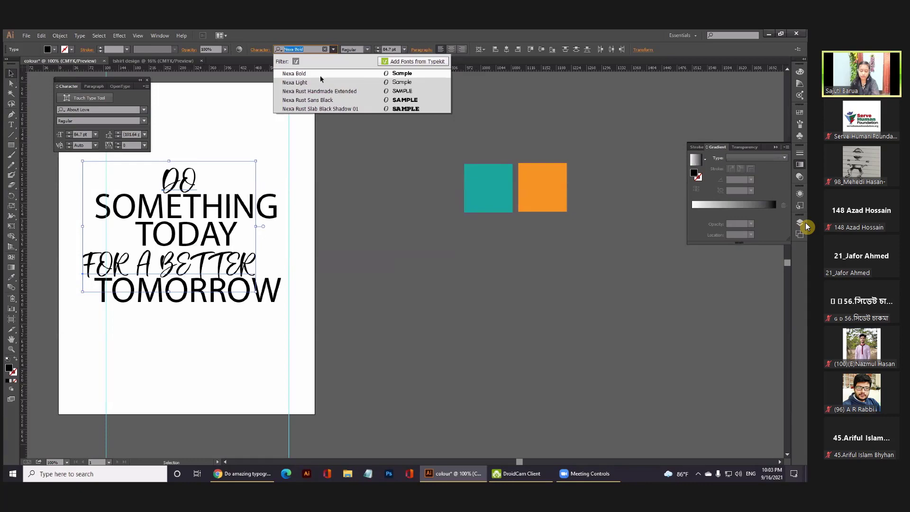
click(320, 76)
- Raise DO slightly to leave a gap above SOMETHING
mouse_move(302, 146)
mouse_down()
mouse_move(410, 135)
mouse_move(443, 185)
mouse_up()
click(344, 209)
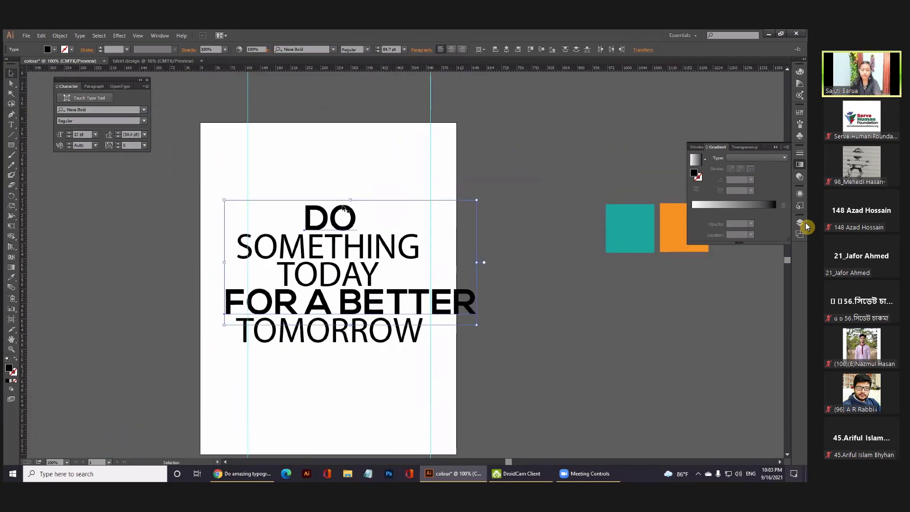
key(ctrl+shift+a)
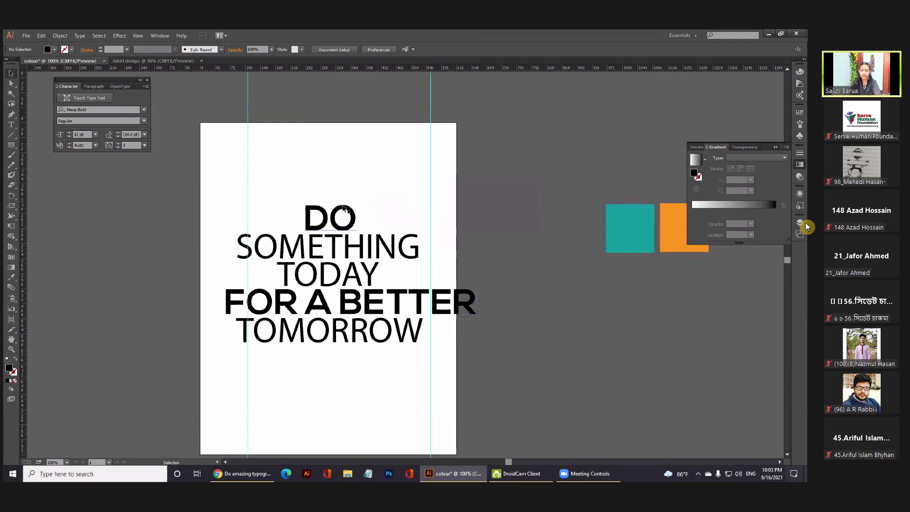
drag(341, 209, 342, 196)
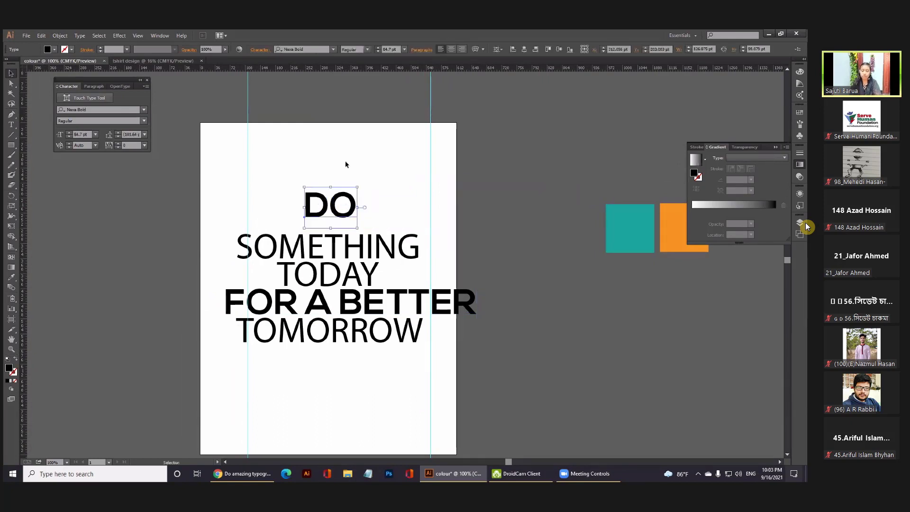
click(345, 164)
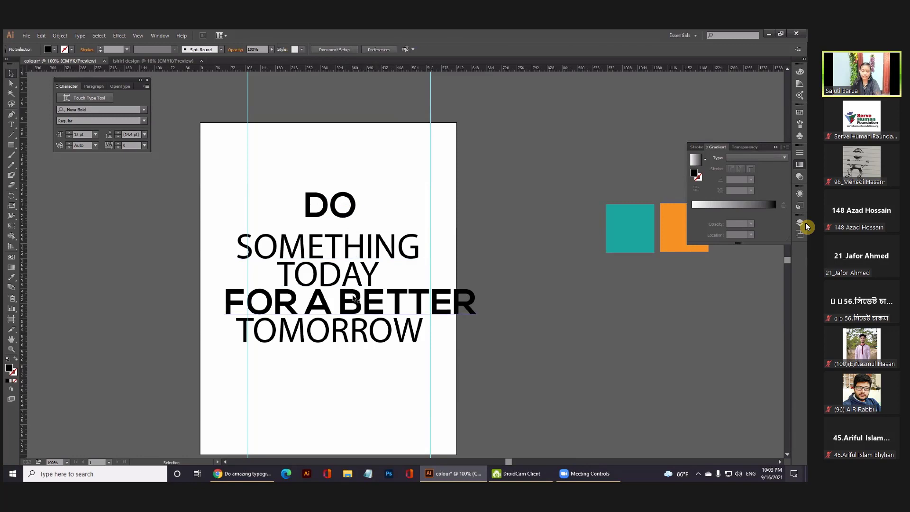
- Lower TOMORROW and resize FOR A BETTER to span exactly between the two column guides
drag(401, 330, 400, 365)
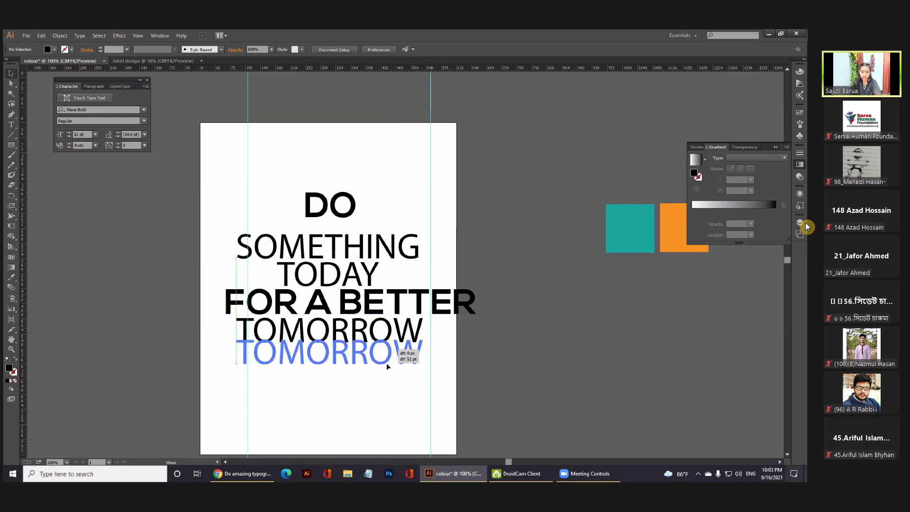
click(473, 310)
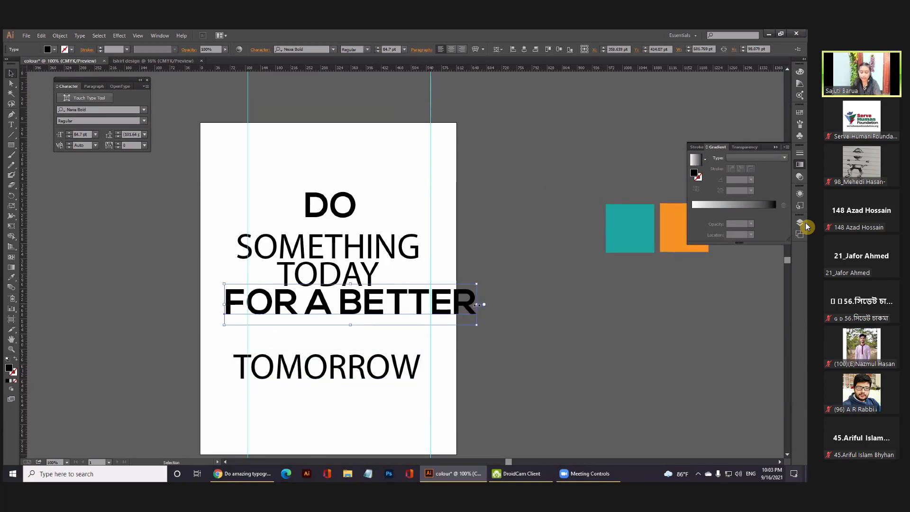
drag(477, 305, 439, 305)
drag(262, 305, 247, 304)
drag(438, 304, 431, 304)
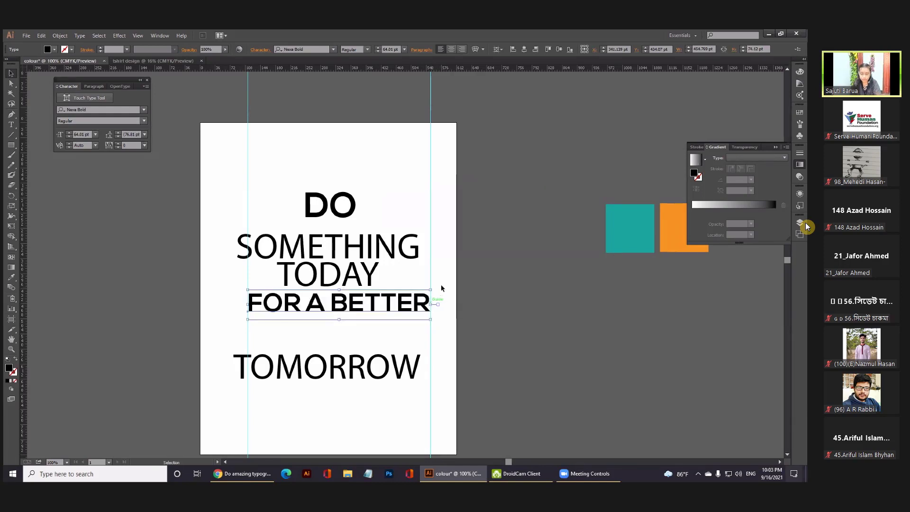
click(441, 285)
- Turn on Snap to Point from the View menu
click(138, 36)
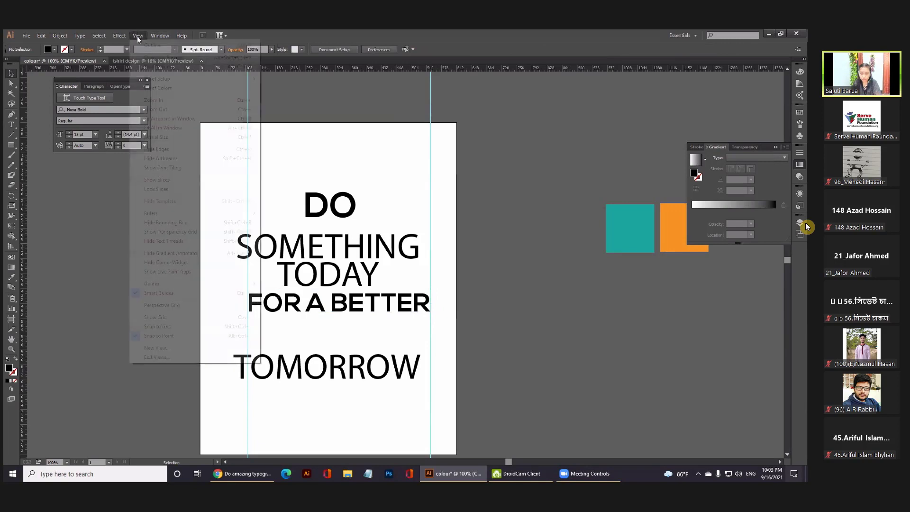
click(171, 128)
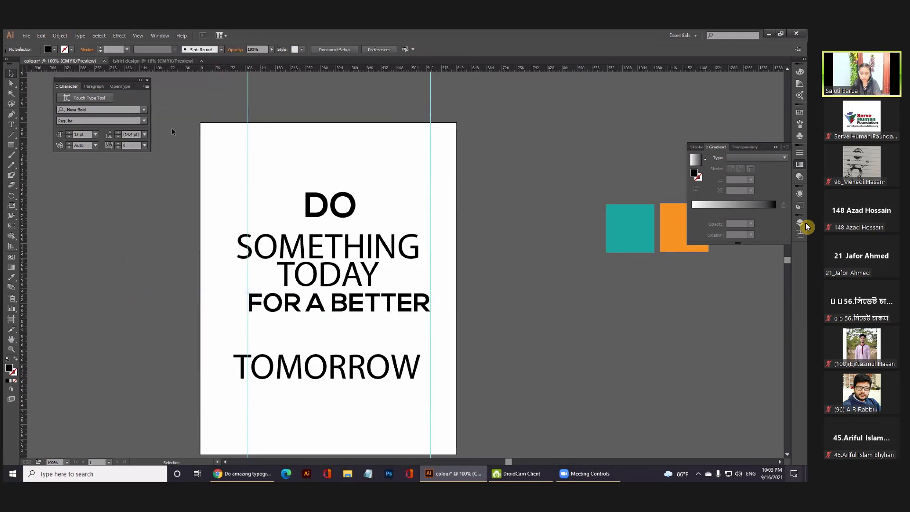
click(138, 36)
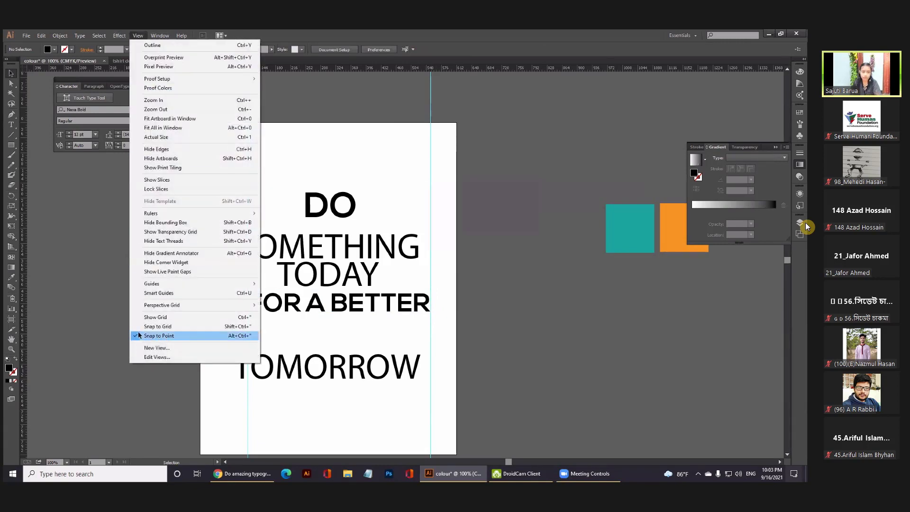
click(157, 336)
- Zoom to 200% and align FOR A BETTER's left edge to the guide
key(ctrl+equal)
key(ctrl+equal)
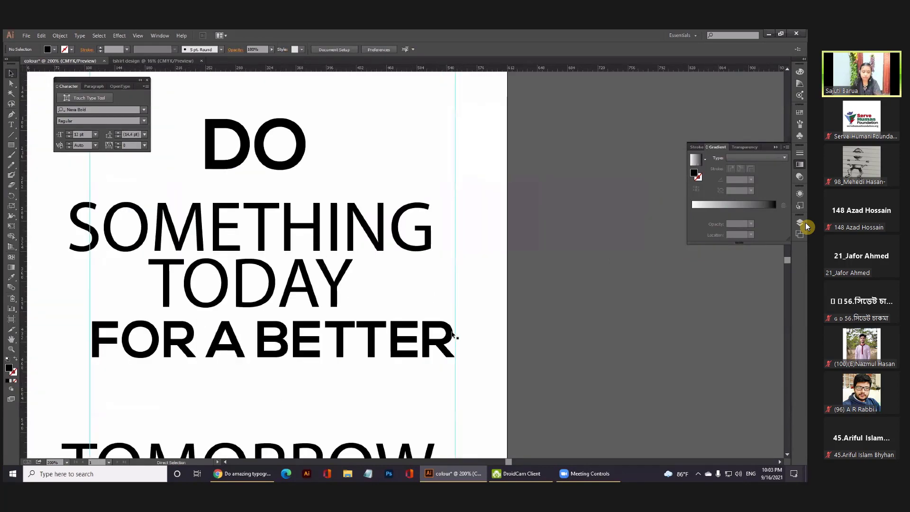
drag(481, 311, 492, 289)
click(106, 313)
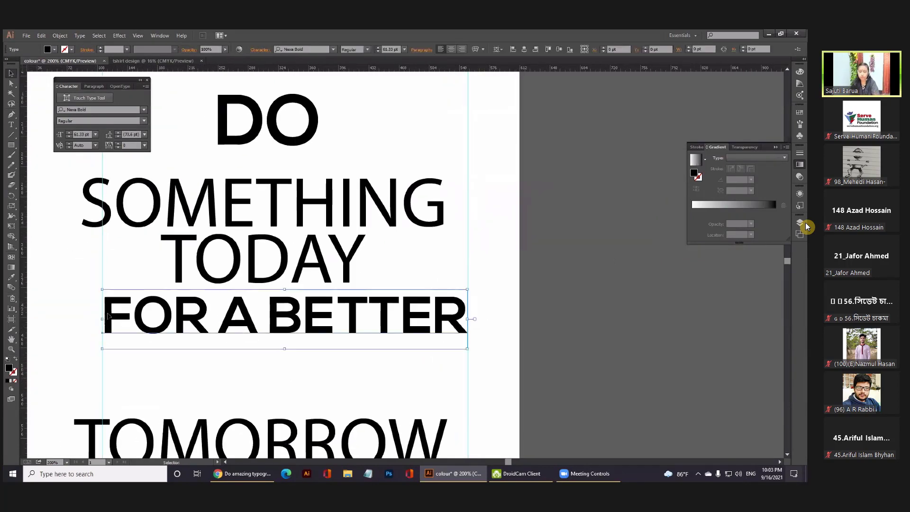
drag(100, 321, 99, 320)
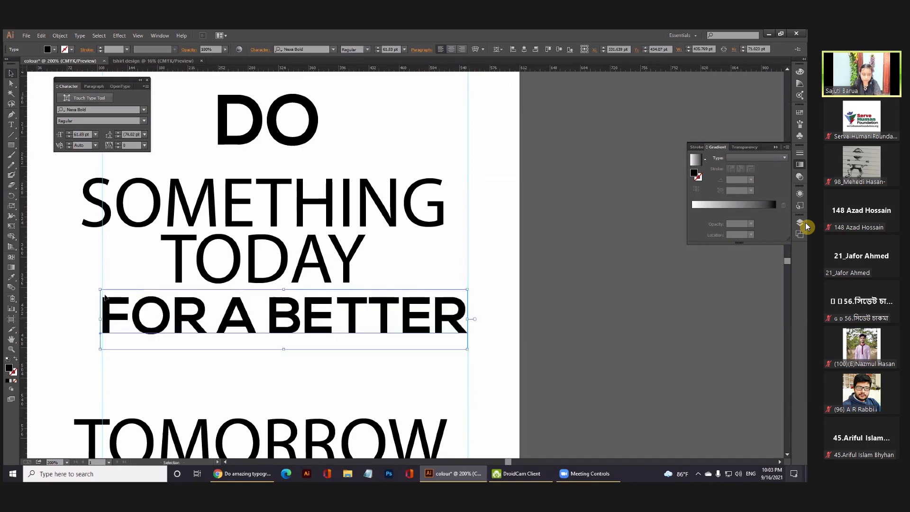
click(95, 283)
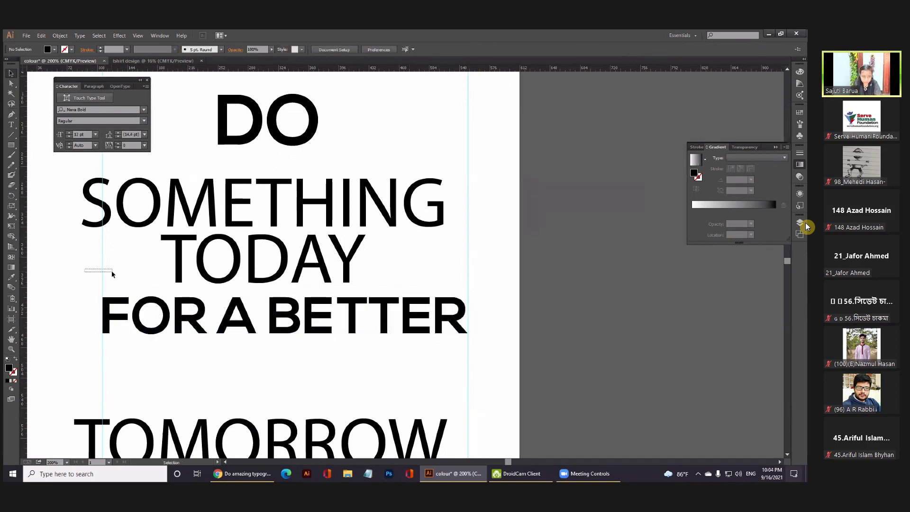
- Check the canvas guide options and reselect the FOR A BETTER line for resizing
right_click(91, 274)
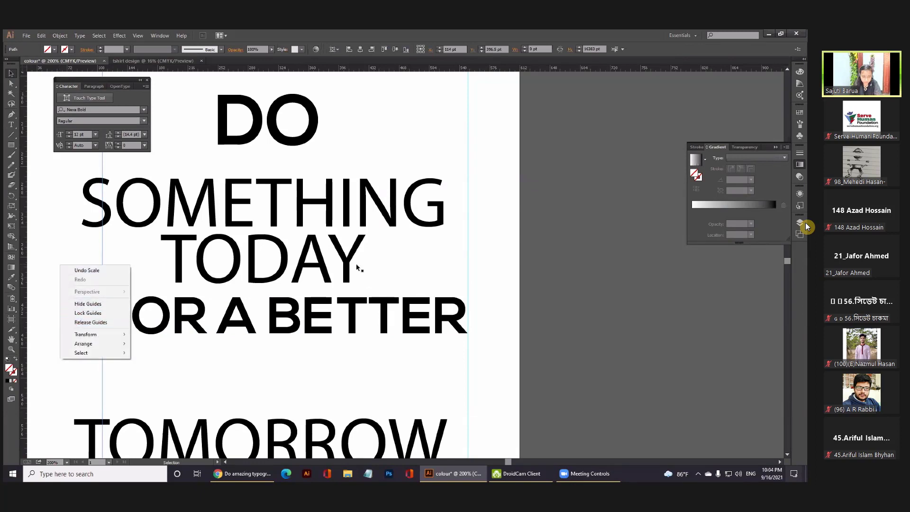
click(526, 250)
click(463, 311)
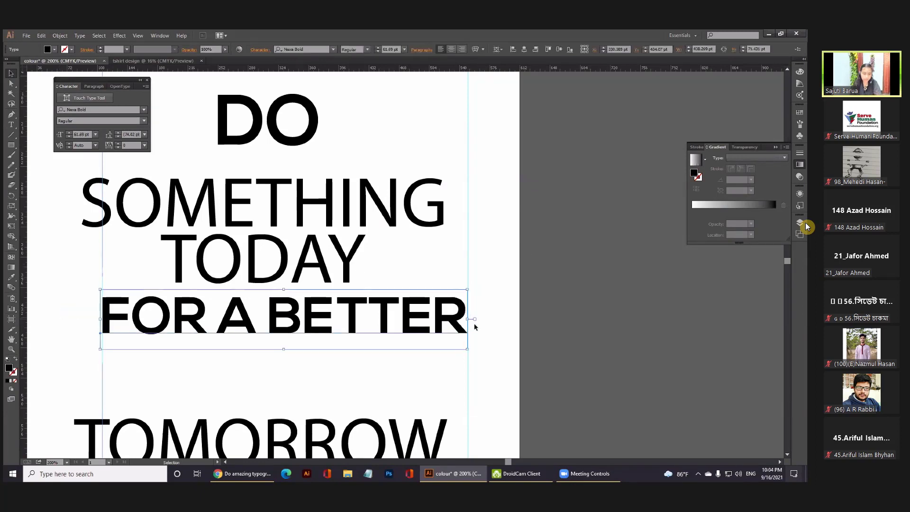
click(473, 339)
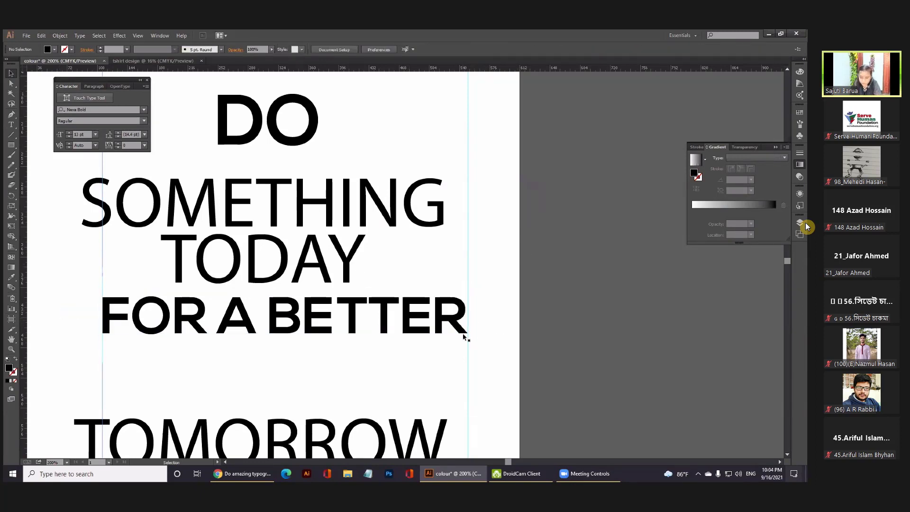
click(466, 332)
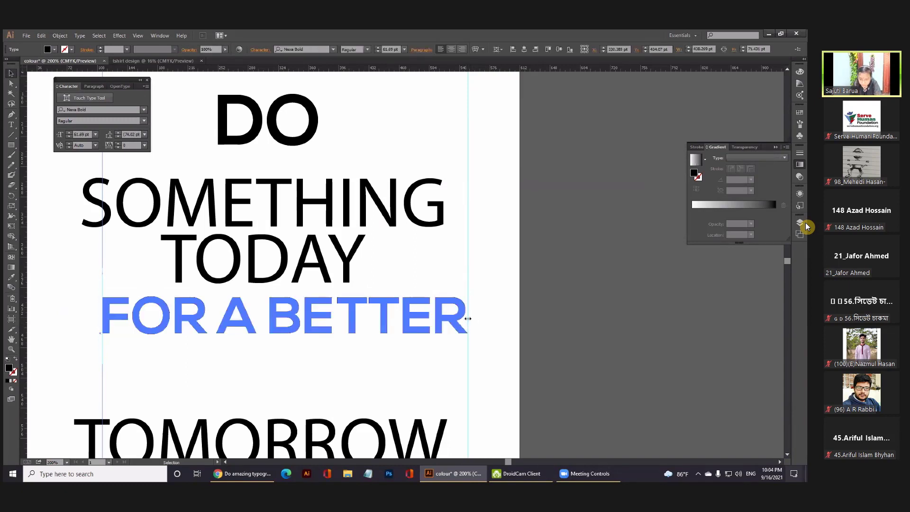
key(Escape)
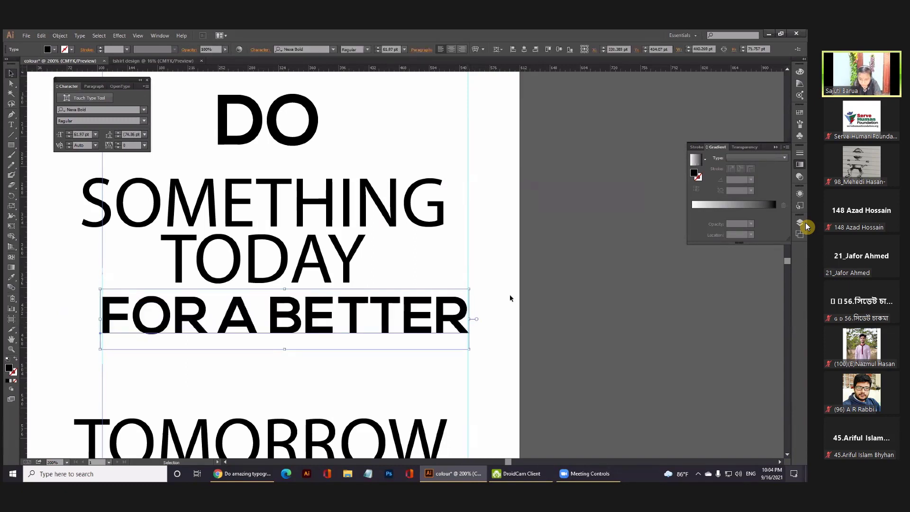
click(510, 294)
- Recentre the page and zoom out to 100% to see the whole artboard
drag(487, 281, 491, 281)
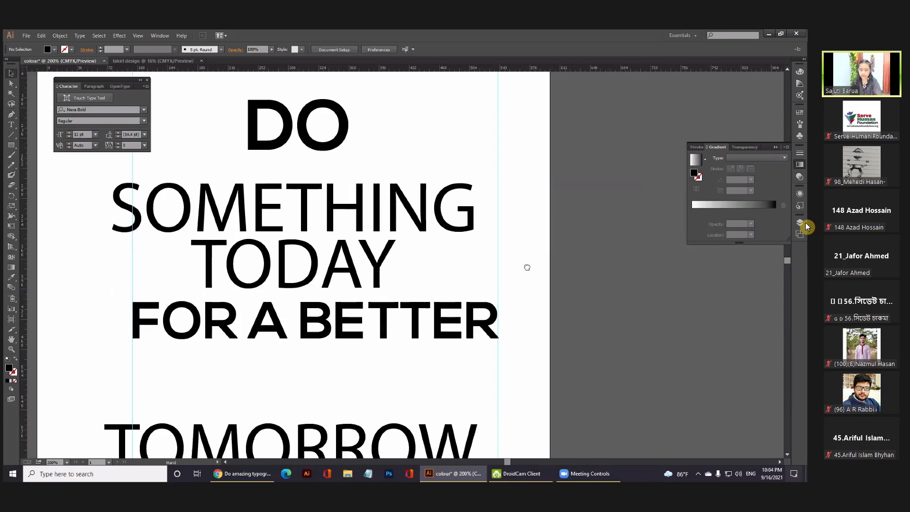
drag(526, 268, 562, 254)
key(ctrl+minus)
key(ctrl+minus)
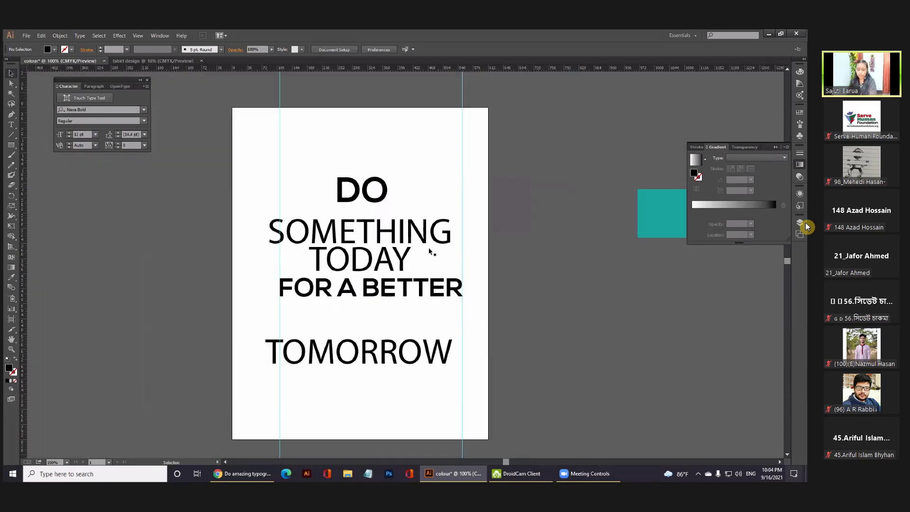
- Move DO higher up the page and shift SOMETHING right to the left guide
drag(394, 166, 385, 138)
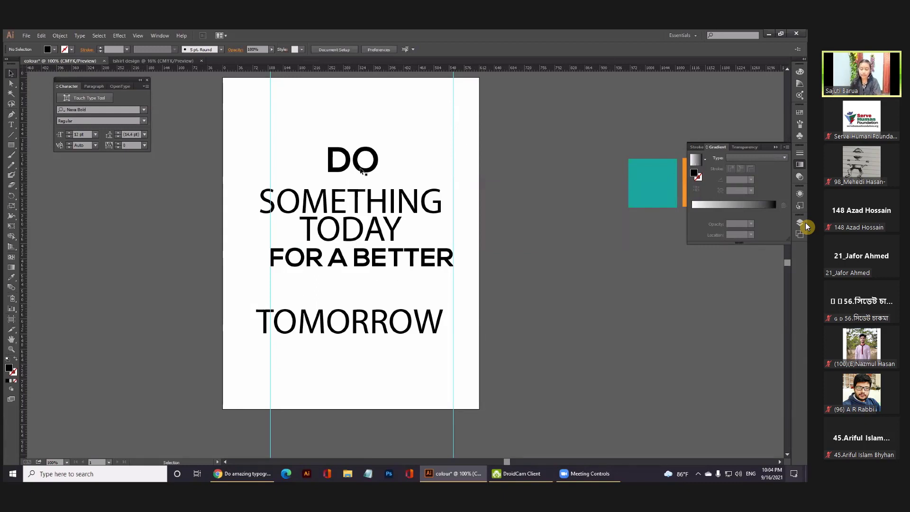
drag(361, 171, 356, 137)
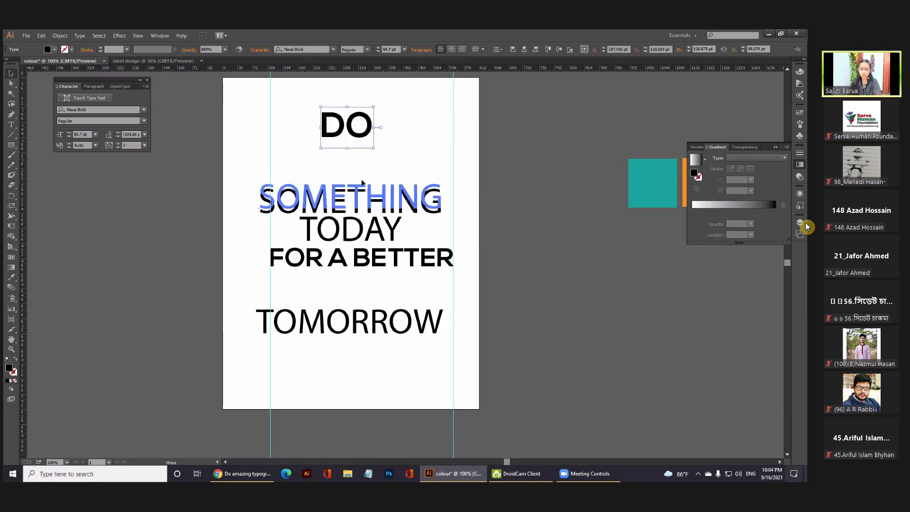
mouse_move(363, 182)
mouse_down()
mouse_move(371, 207)
mouse_move(362, 213)
mouse_up()
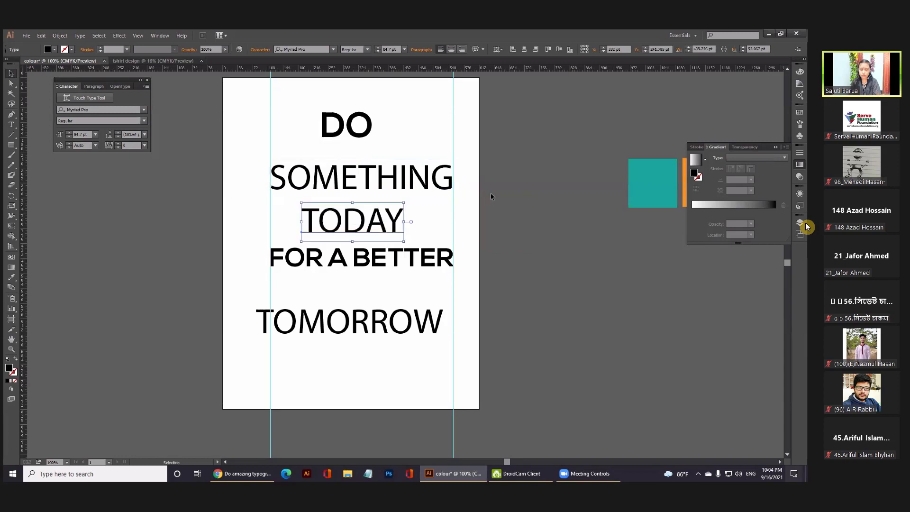
- Select SOMETHING, TODAY and TOMORROW together
click(333, 188)
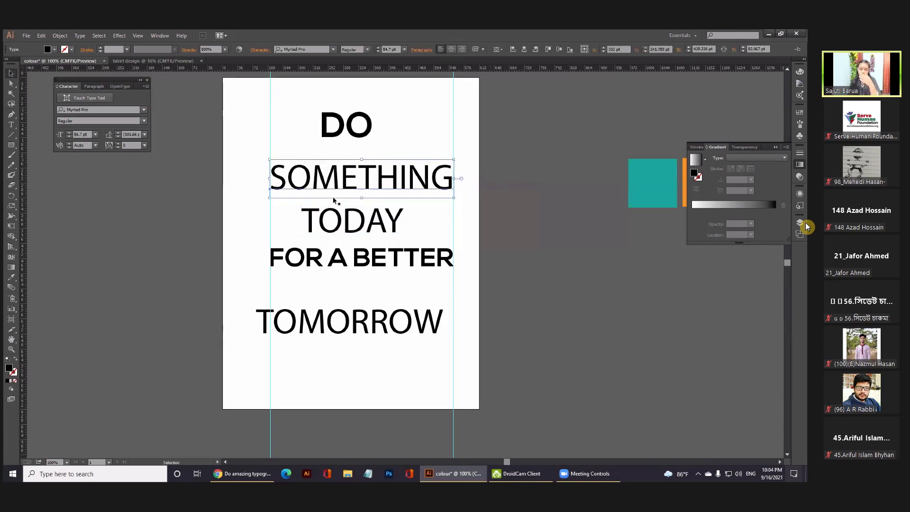
shift+click(356, 228)
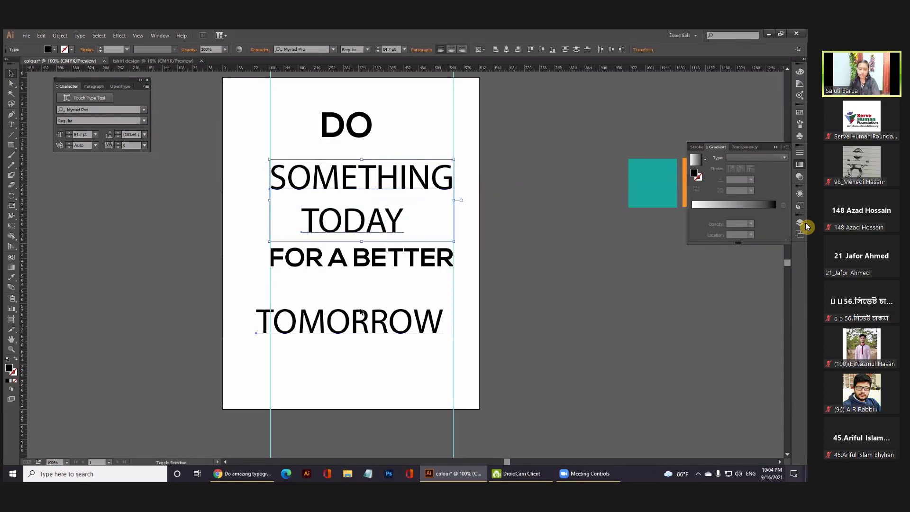
shift+click(361, 312)
- Set SOMETHING, TODAY and TOMORROW in the Veneer font by searching 'ver'
double_click(319, 49)
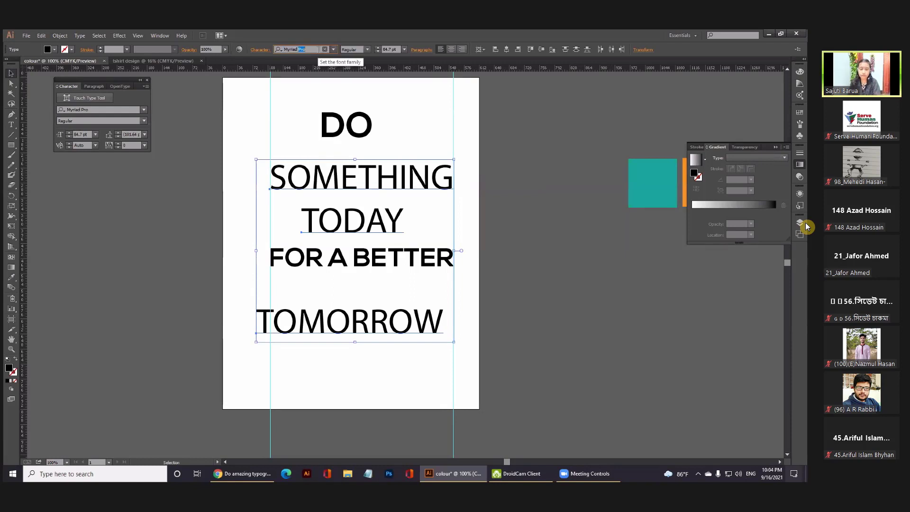
triple_click(319, 49)
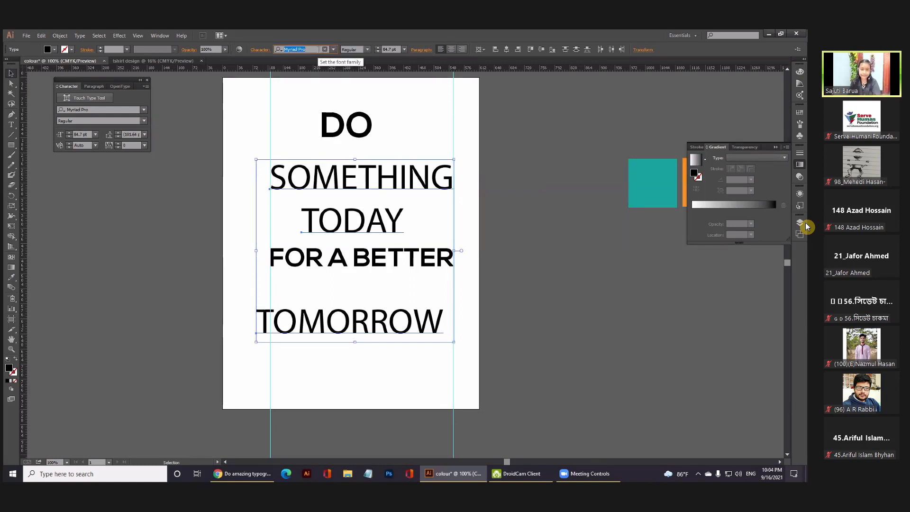
text(ver)
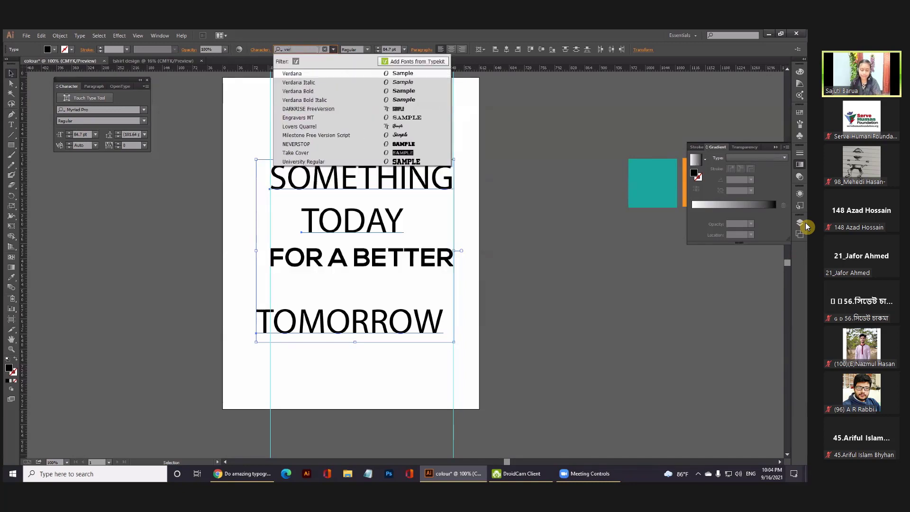
click(391, 99)
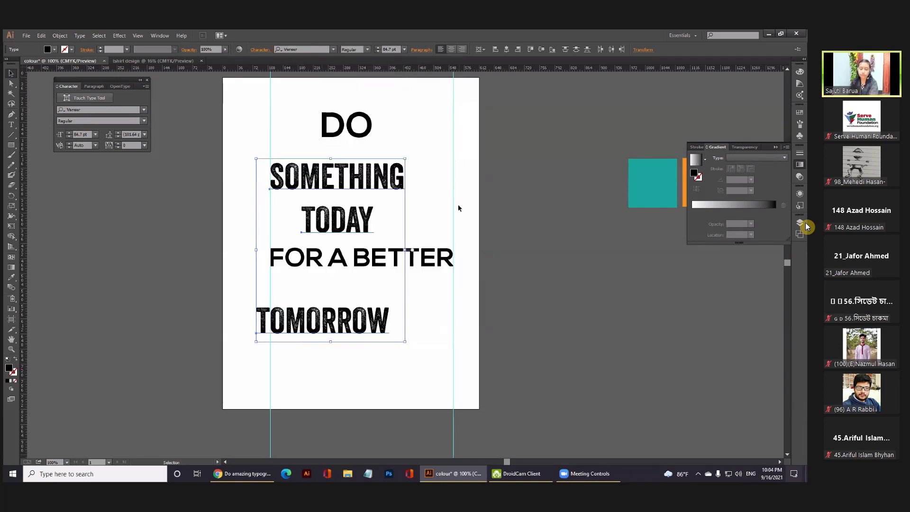
click(422, 216)
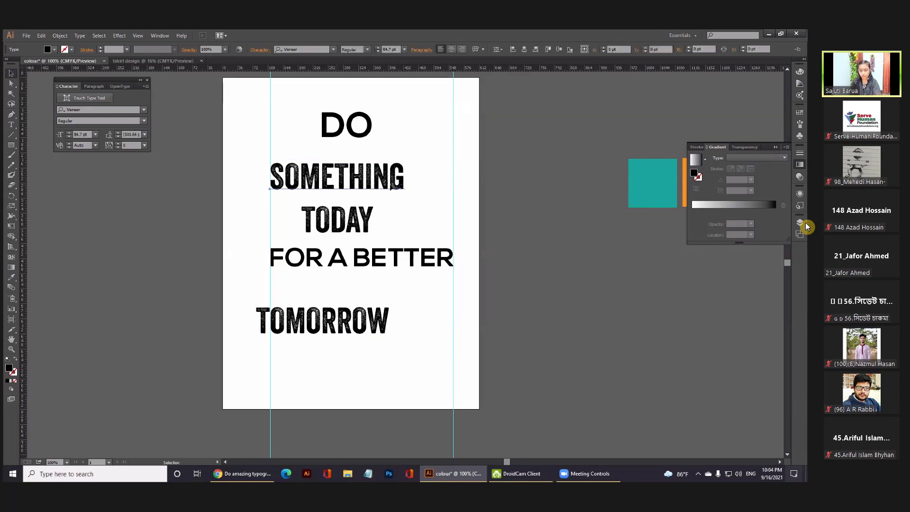
click(402, 182)
- Scale SOMETHING and TODAY across the column and move TOMORROW up to the left guide
mouse_move(405, 179)
mouse_down()
mouse_move(464, 191)
mouse_move(455, 189)
mouse_up()
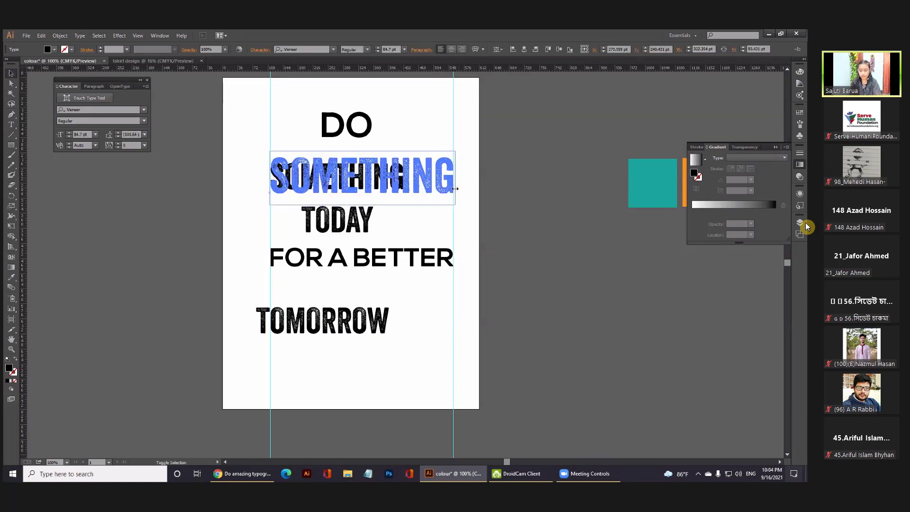
click(349, 240)
drag(355, 223, 454, 236)
mouse_move(316, 225)
mouse_down()
mouse_move(392, 234)
mouse_move(361, 272)
mouse_up()
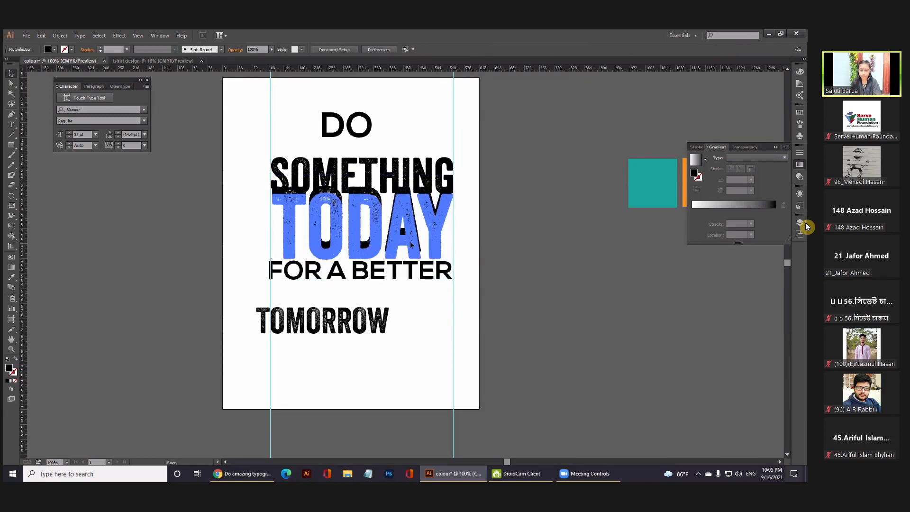
drag(411, 234, 468, 226)
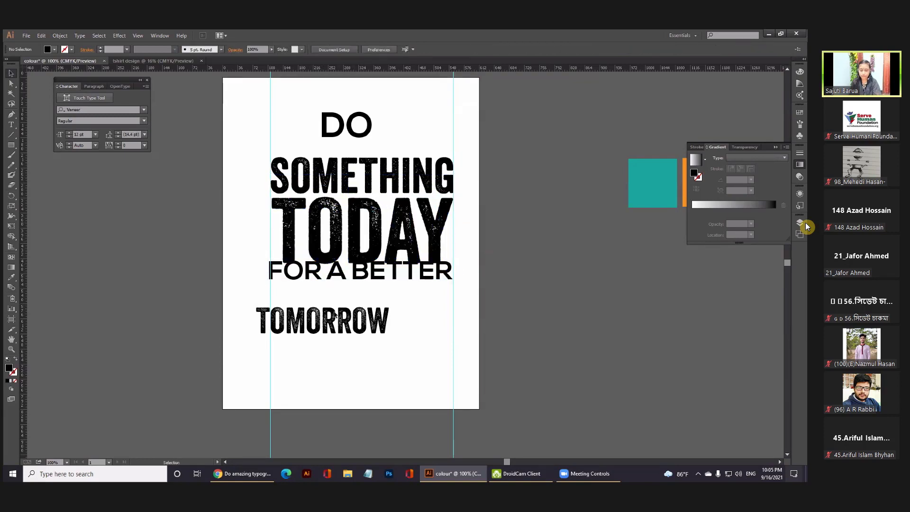
drag(334, 315, 352, 305)
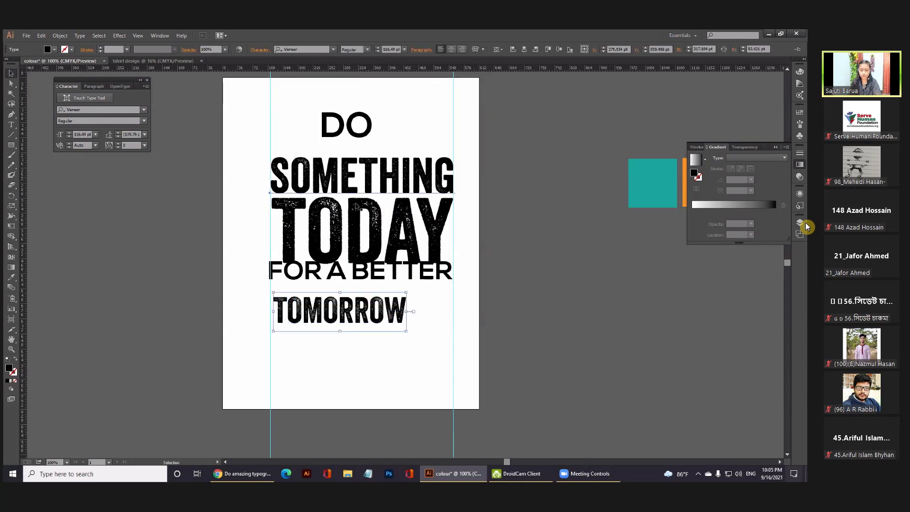
click(357, 205)
- Search the font list for 'ne' on the selected words, then cancel
shift+click(294, 316)
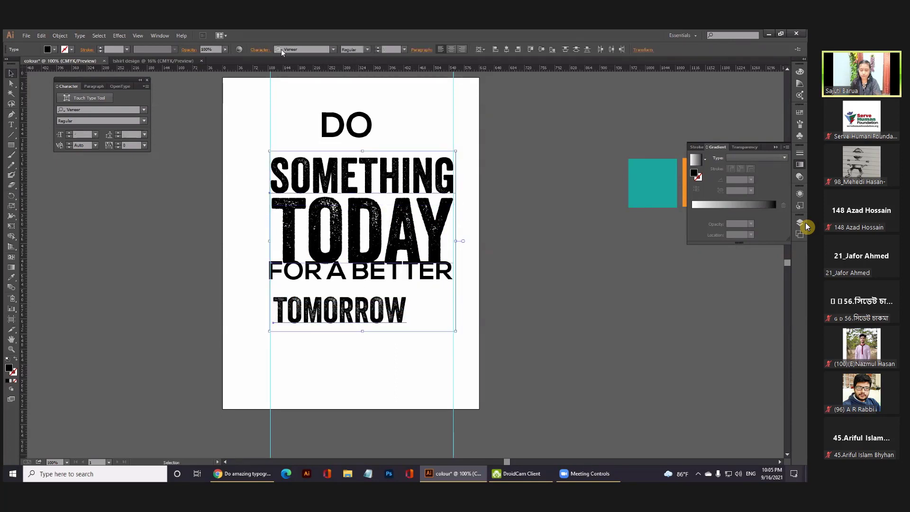
click(317, 49)
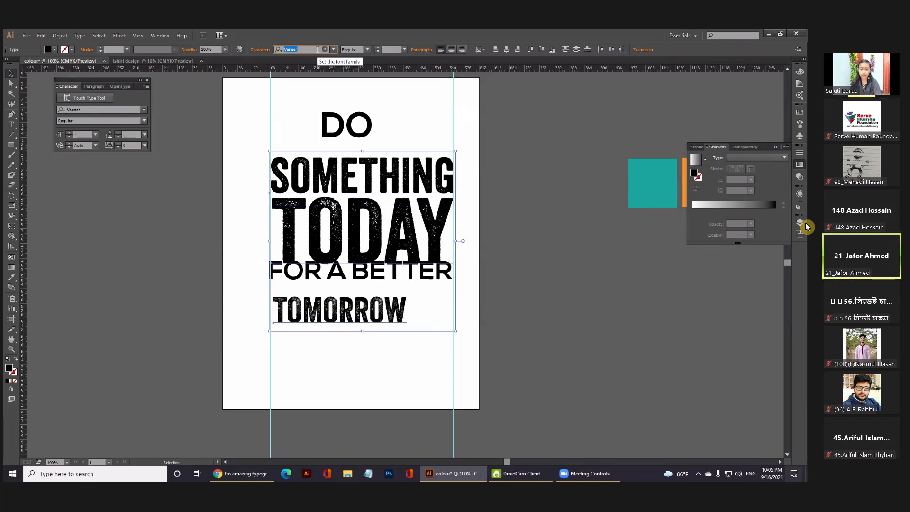
text(ne)
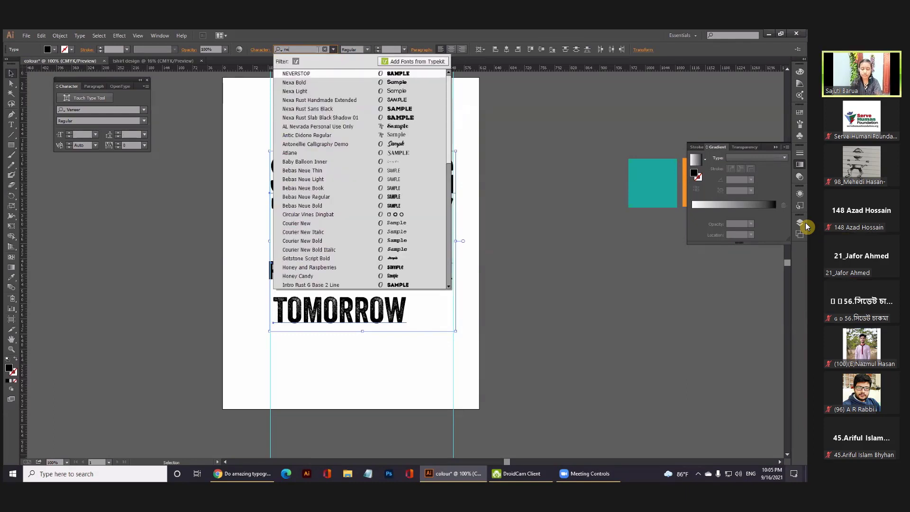
key(Escape)
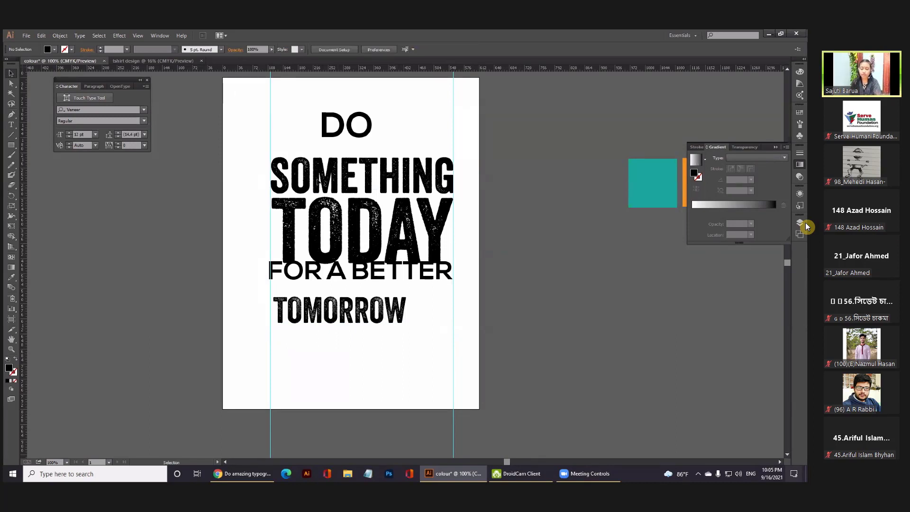
- Apply Nexa Rust Slab Black Shadow 01 to SOMETHING, TODAY and TOMORROW
click(331, 195)
shift+click(355, 283)
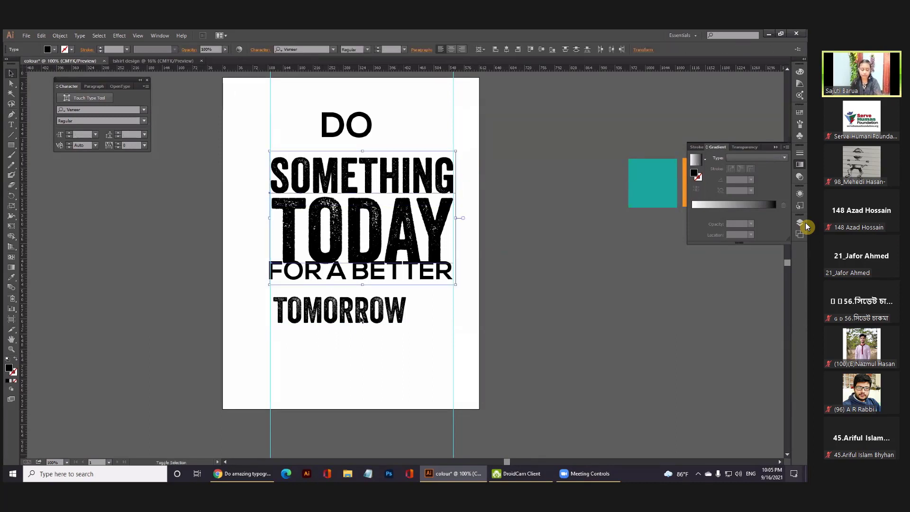
shift+click(339, 315)
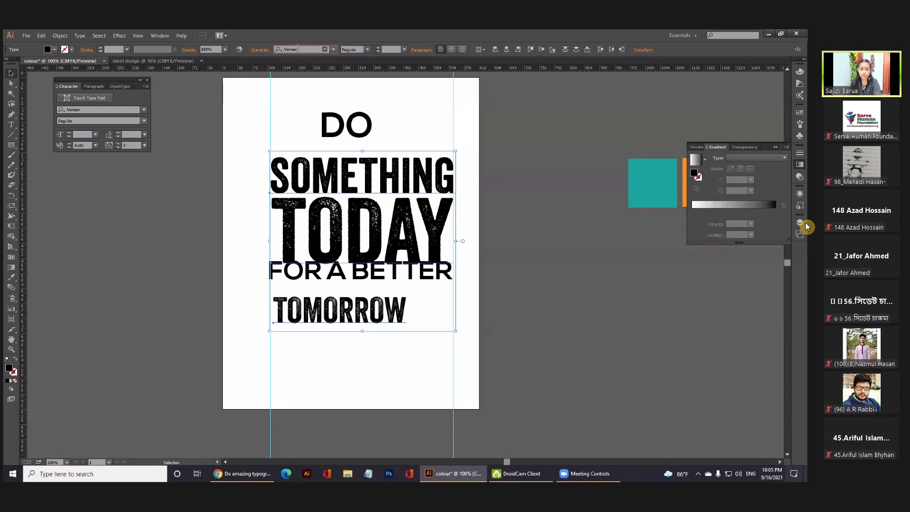
double_click(297, 49)
text(nexa)
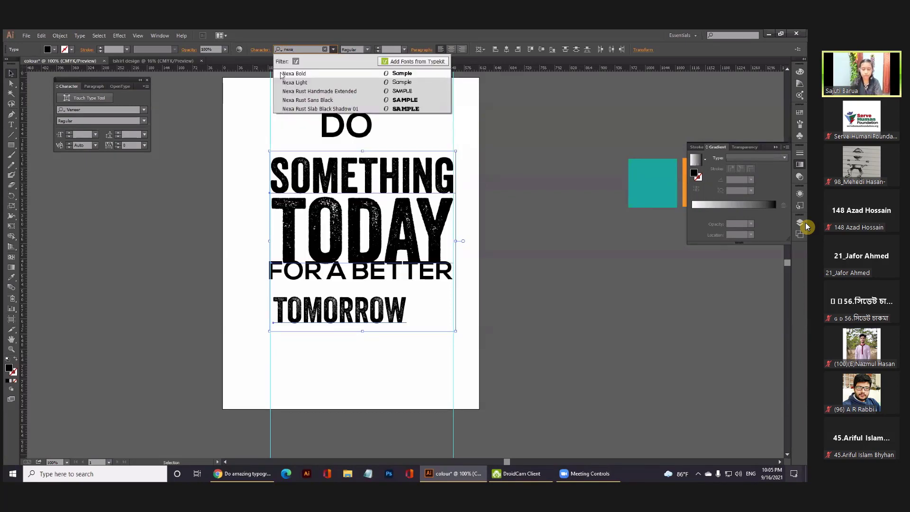
key(Down)
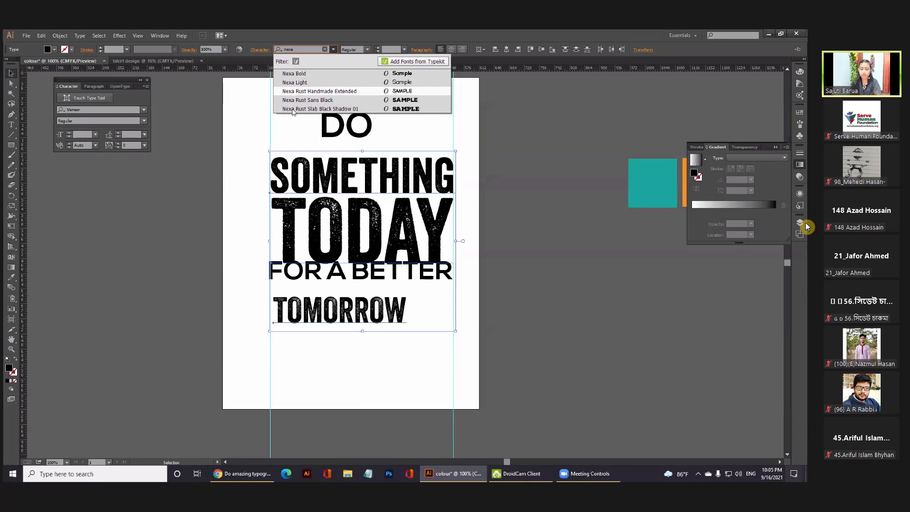
click(322, 108)
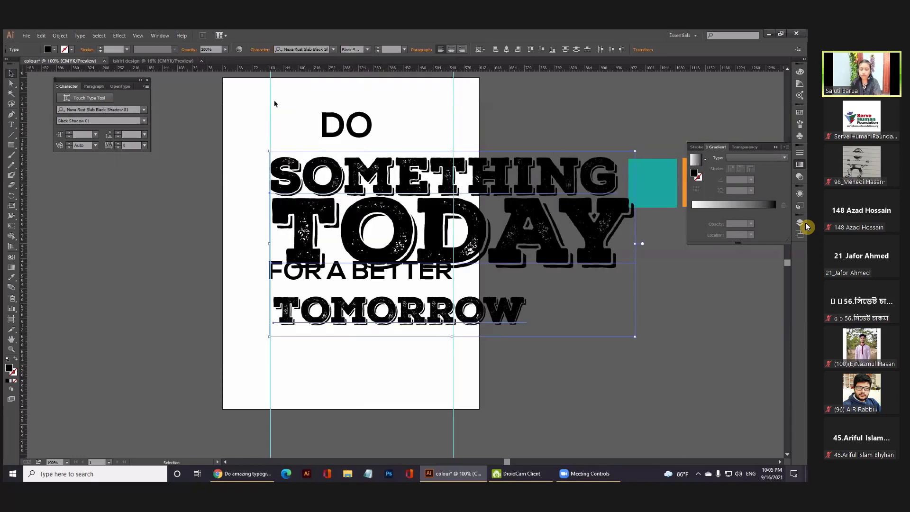
- Switch the three words to the MASTERPLAN TRIAL font by searching 'mas'
click(325, 49)
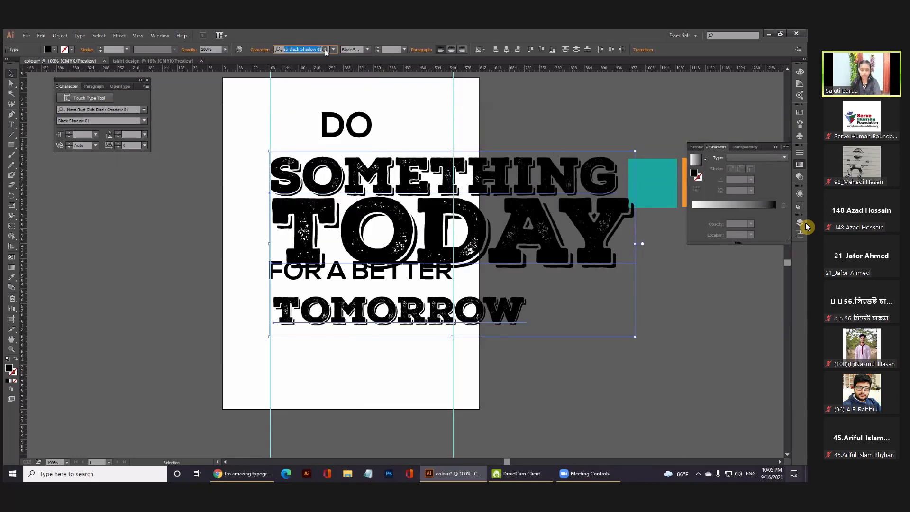
text(m)
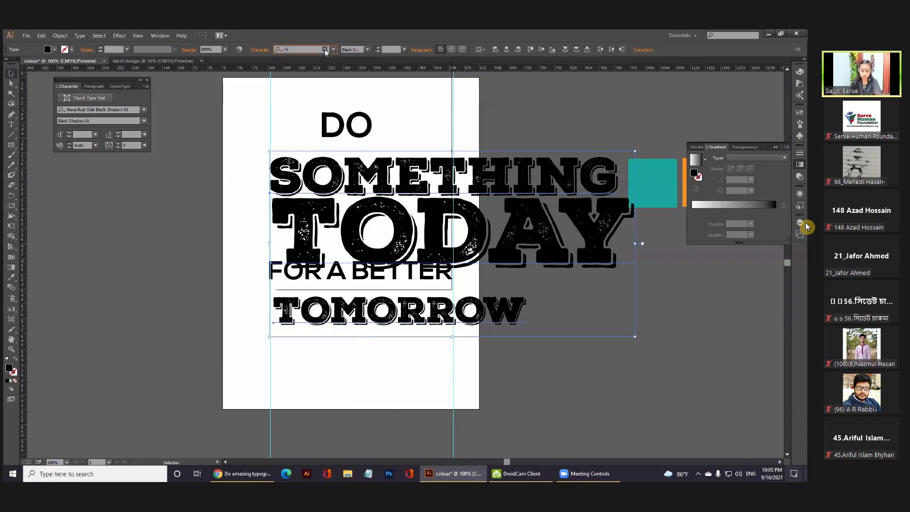
text(as)
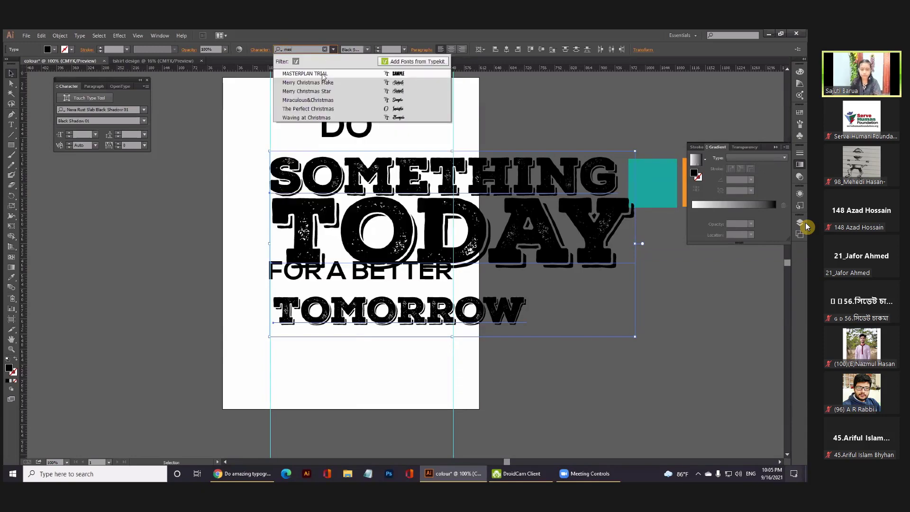
click(322, 74)
- Move TOMORROW and FOR A BETTER lower on the page
click(519, 193)
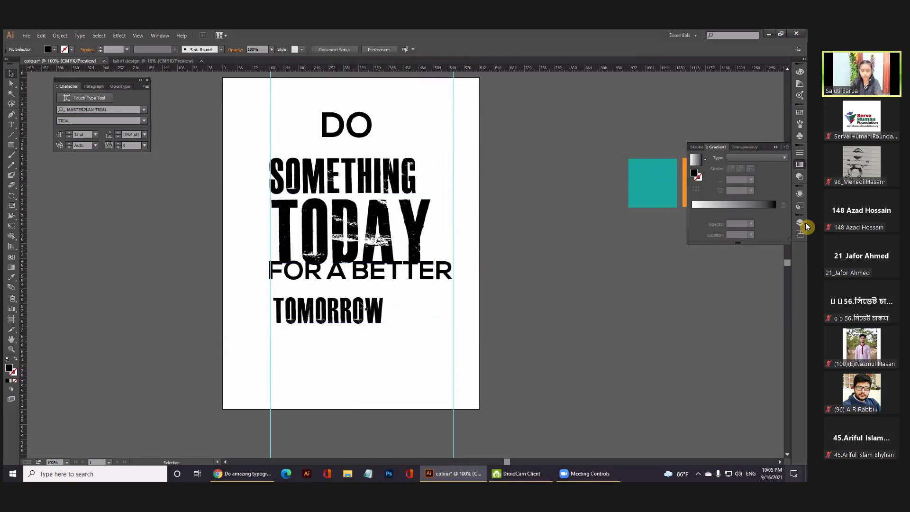
drag(364, 305, 365, 332)
drag(365, 299, 366, 326)
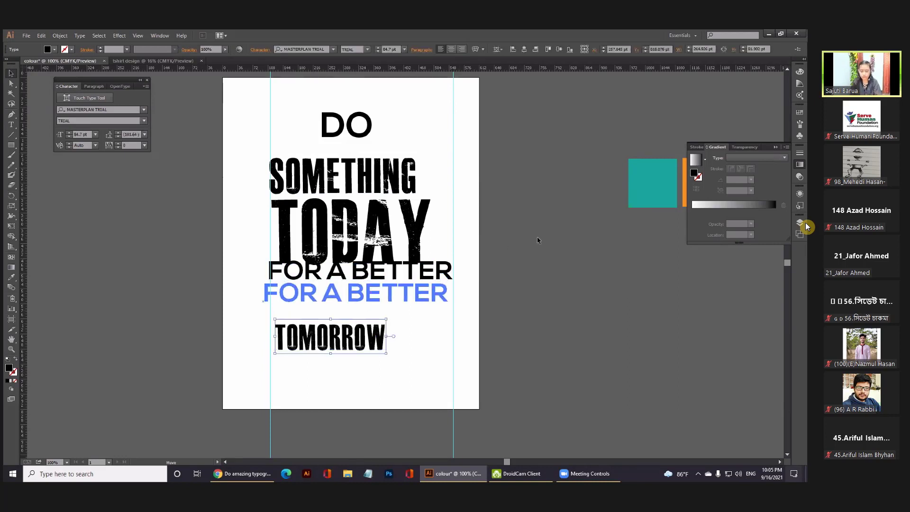
- Stretch TODAY to the column's right edge and nudge SOMETHING right
click(413, 241)
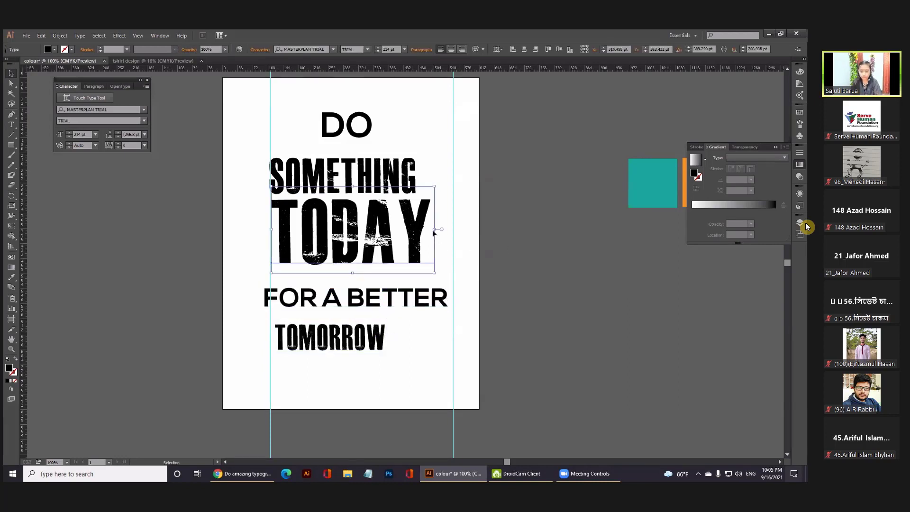
drag(435, 230, 458, 232)
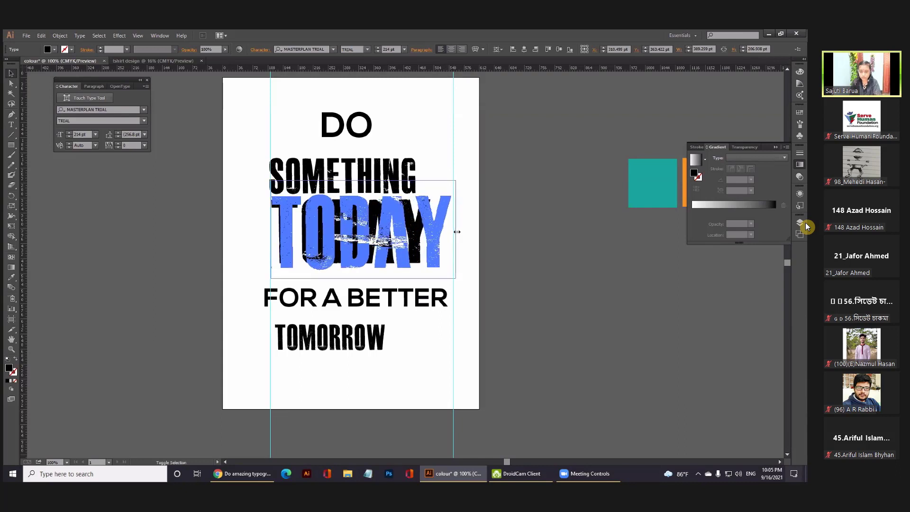
click(326, 122)
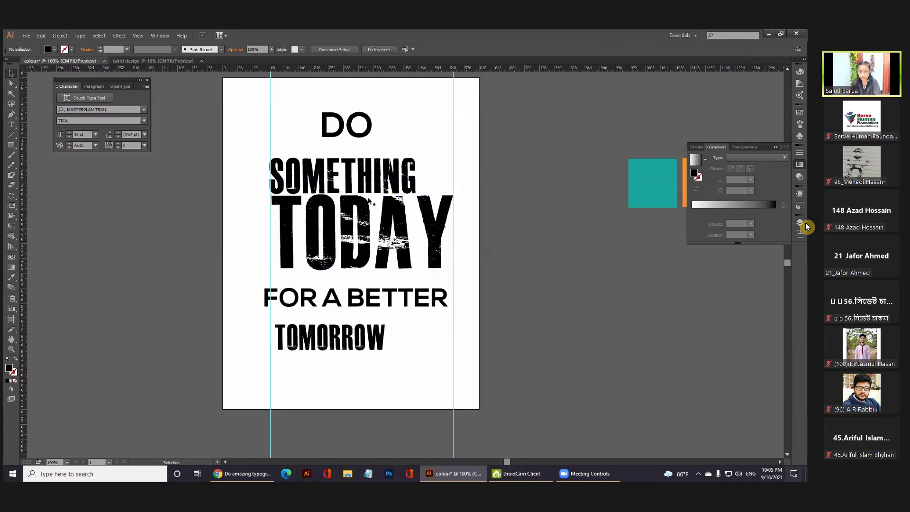
click(367, 180)
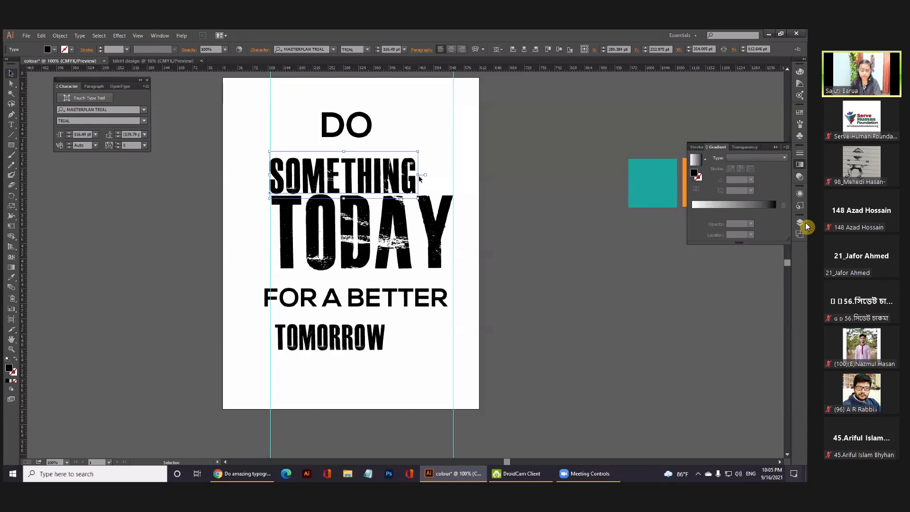
key(Right)
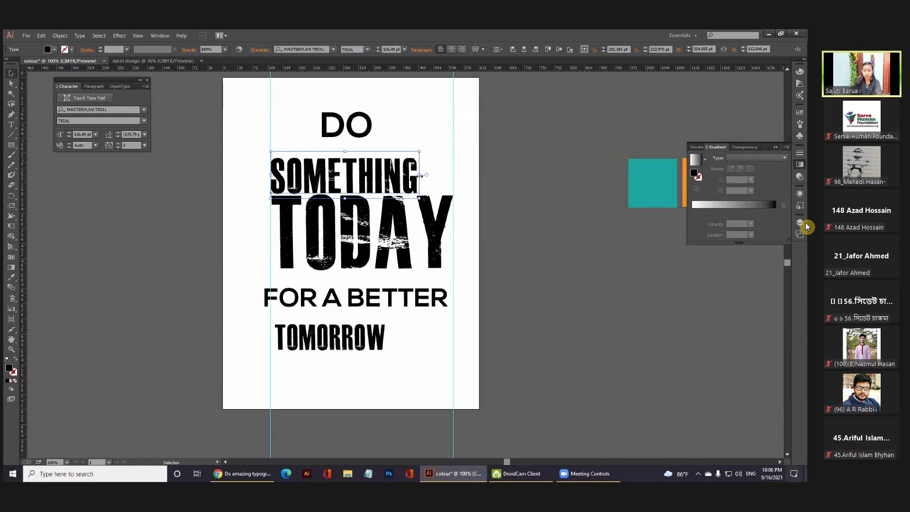
- Widen SOMETHING to match TODAY's width and nudge it up two steps to sit snugly above
drag(419, 175, 456, 175)
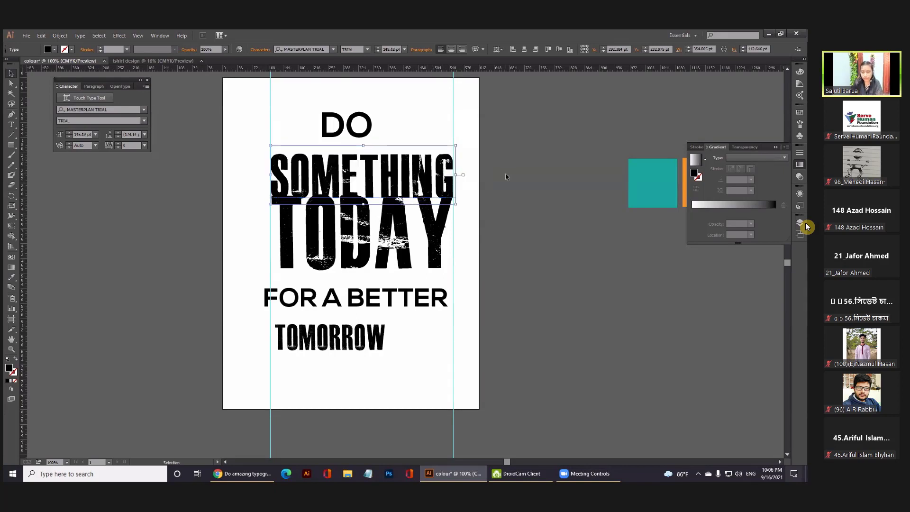
key(Up)
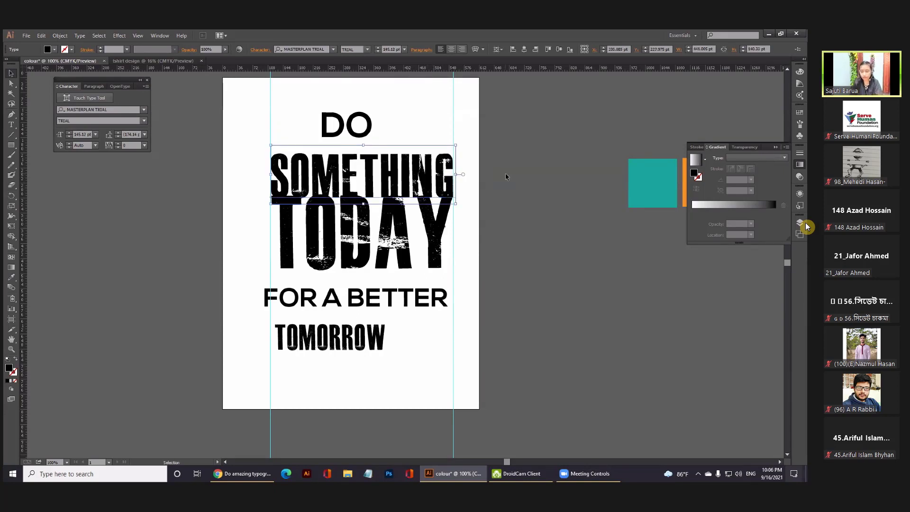
key(Up)
key(Up)
key(Up)
key(Up)
key(Up)
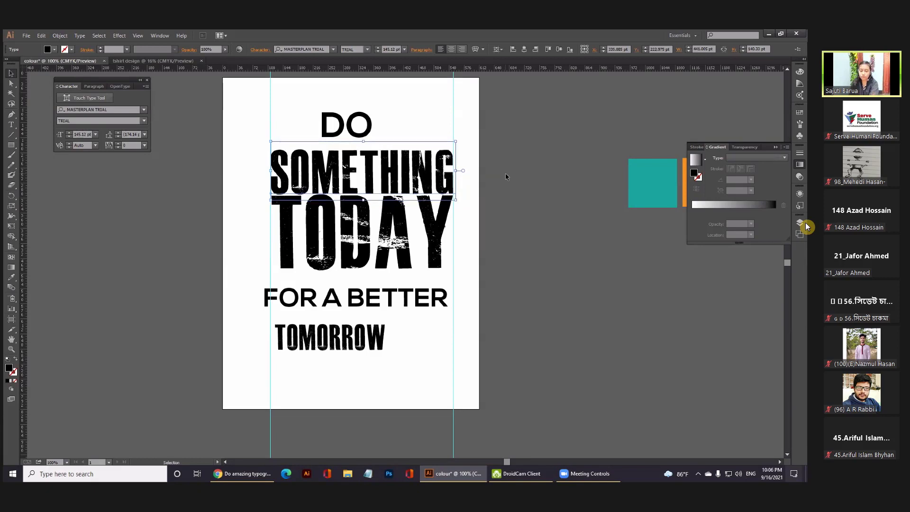
click(505, 176)
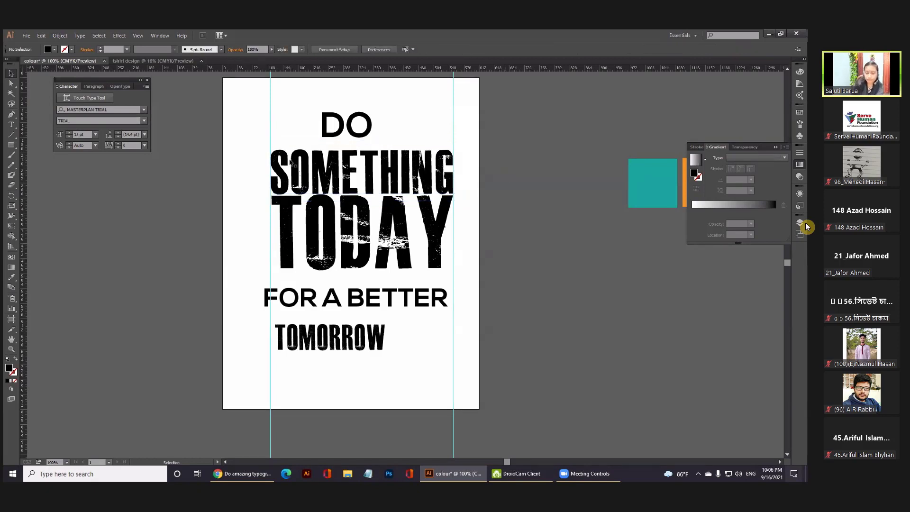
click(291, 164)
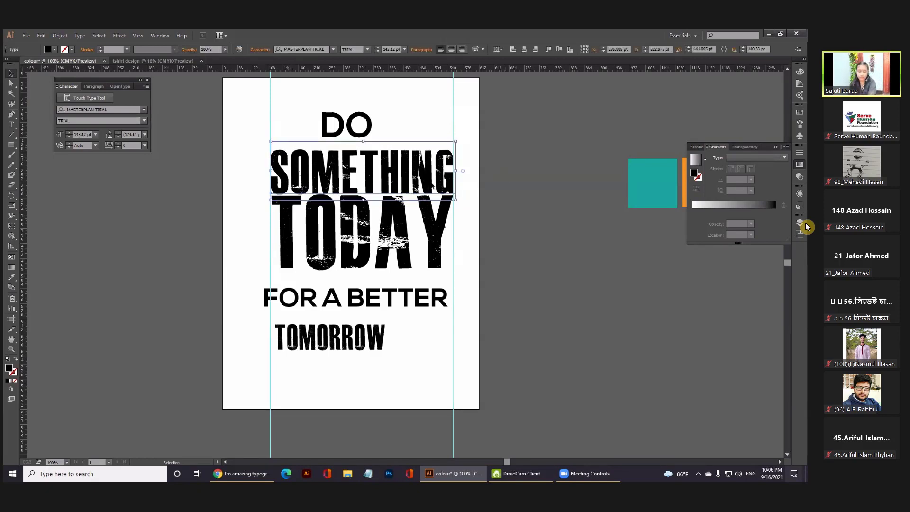
click(465, 191)
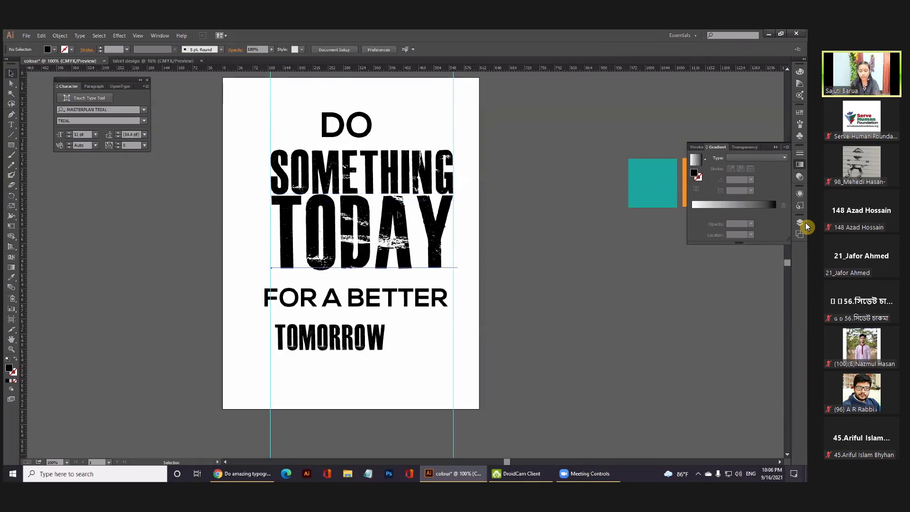
click(450, 215)
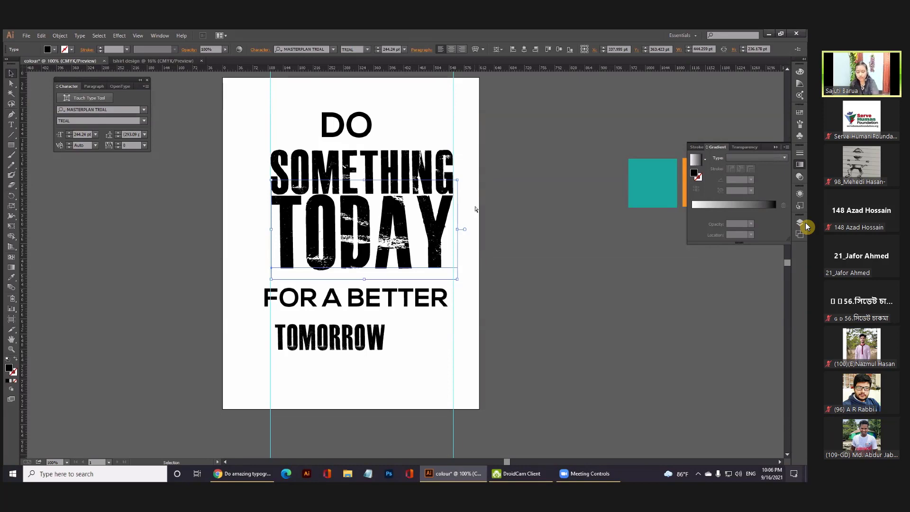
- Zoom to 150% and tuck TOMORROW up against the left guide beneath FOR A BETTER
key(ctrl+plus)
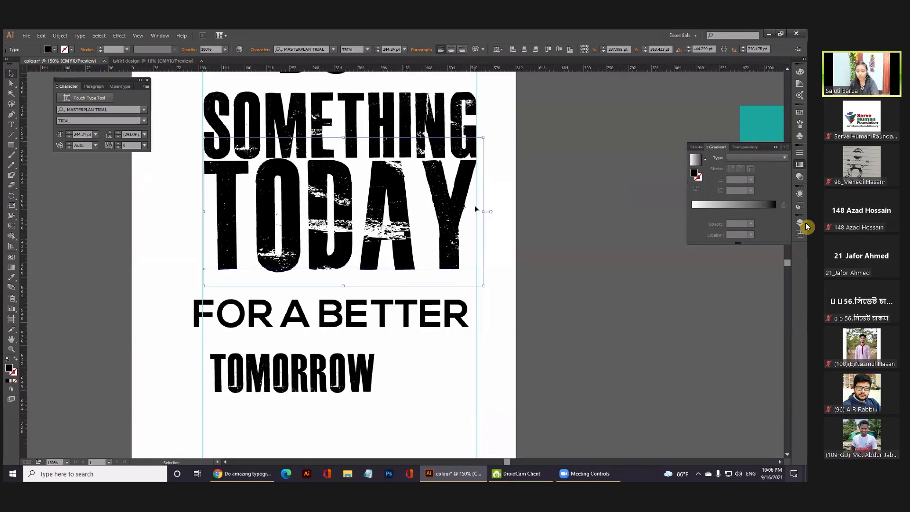
click(489, 178)
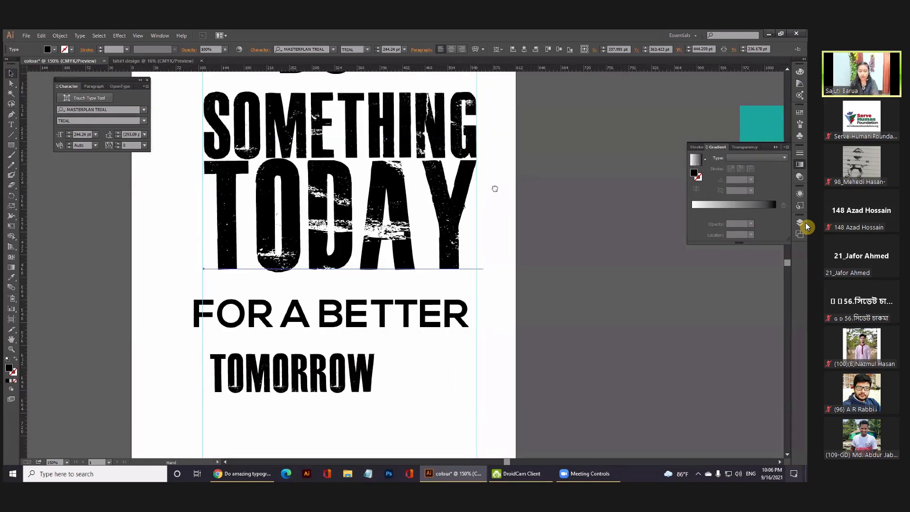
drag(495, 188, 494, 224)
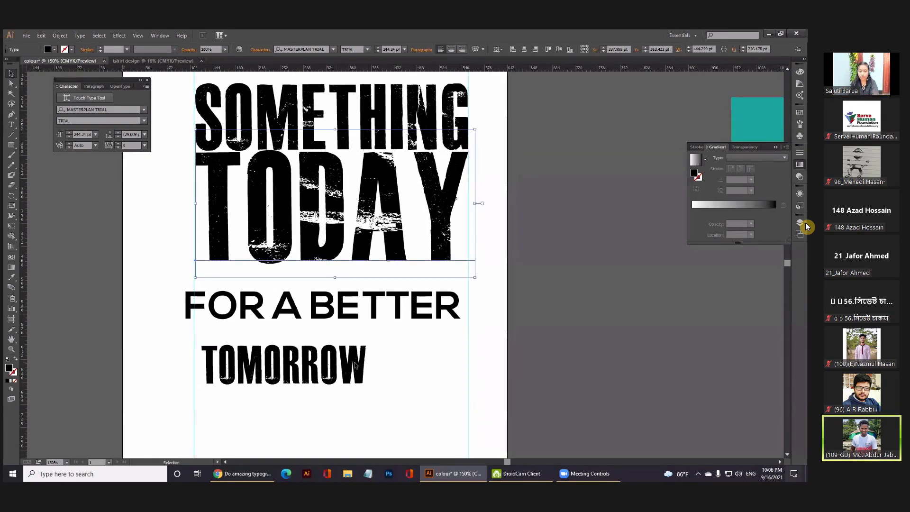
mouse_move(355, 365)
mouse_down()
mouse_move(376, 356)
mouse_move(367, 362)
mouse_up()
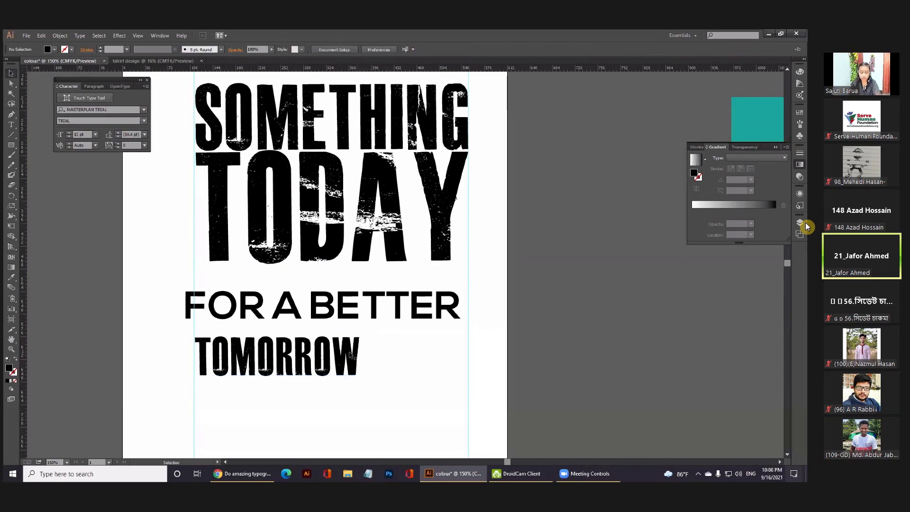
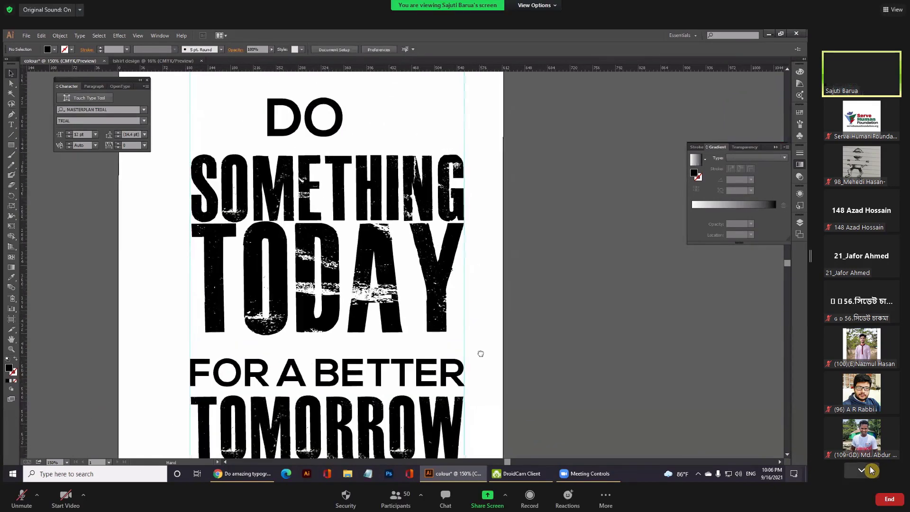
- Page through the meeting participants and return to the first page
click(867, 471)
click(872, 470)
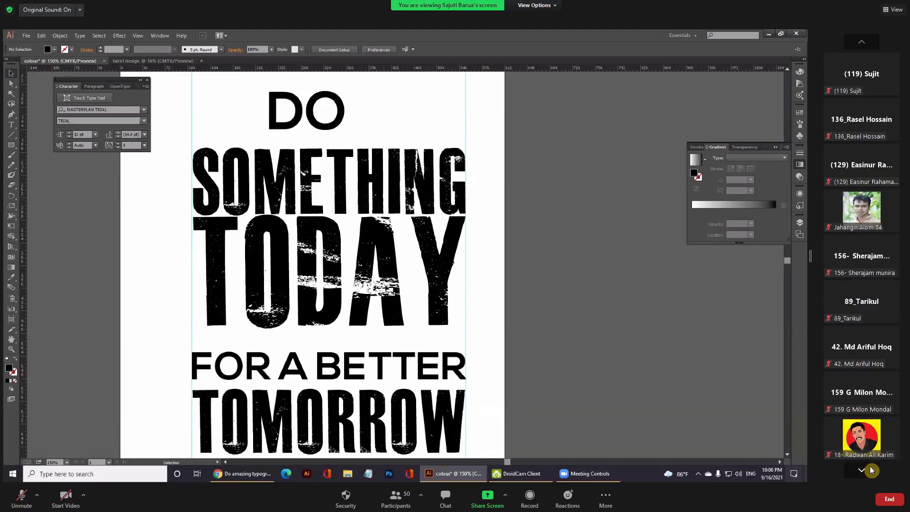
click(871, 470)
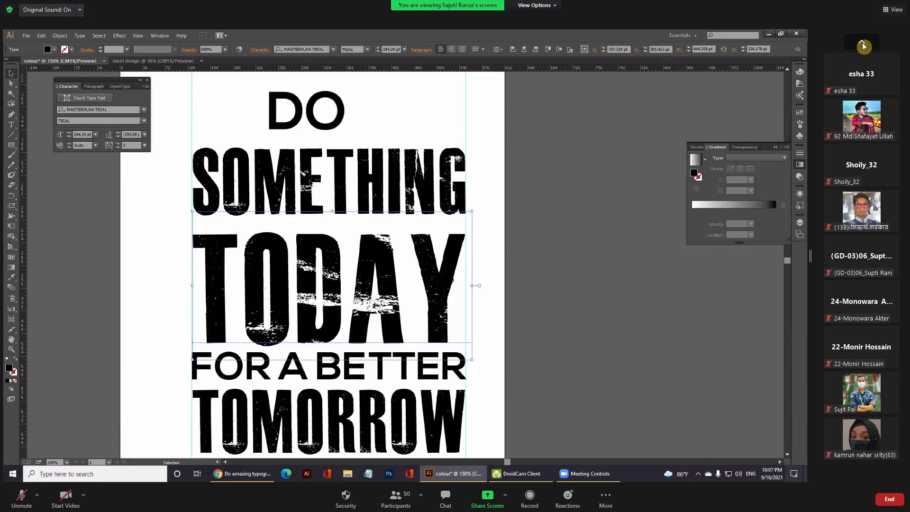
click(863, 44)
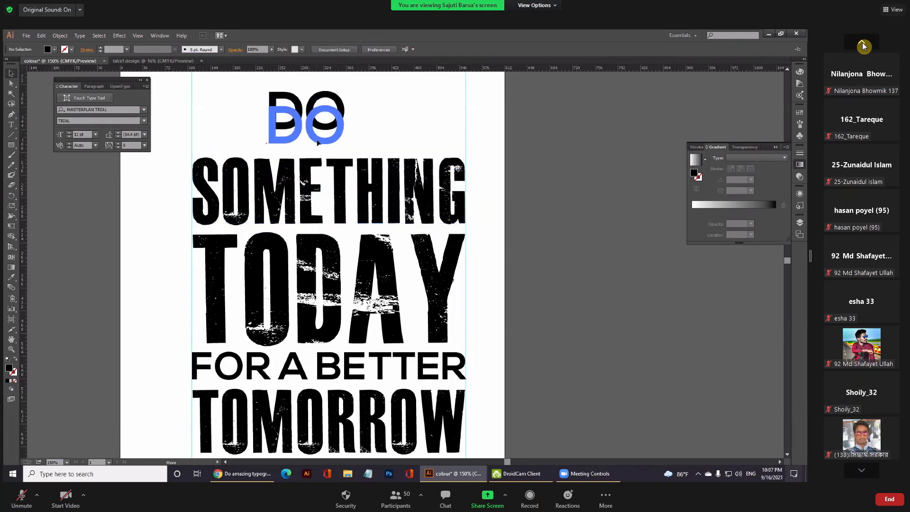
click(863, 42)
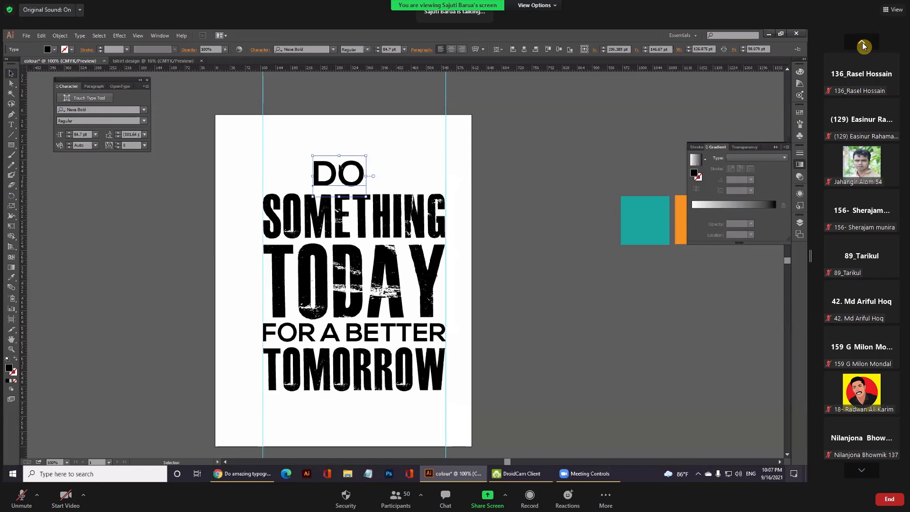
click(863, 43)
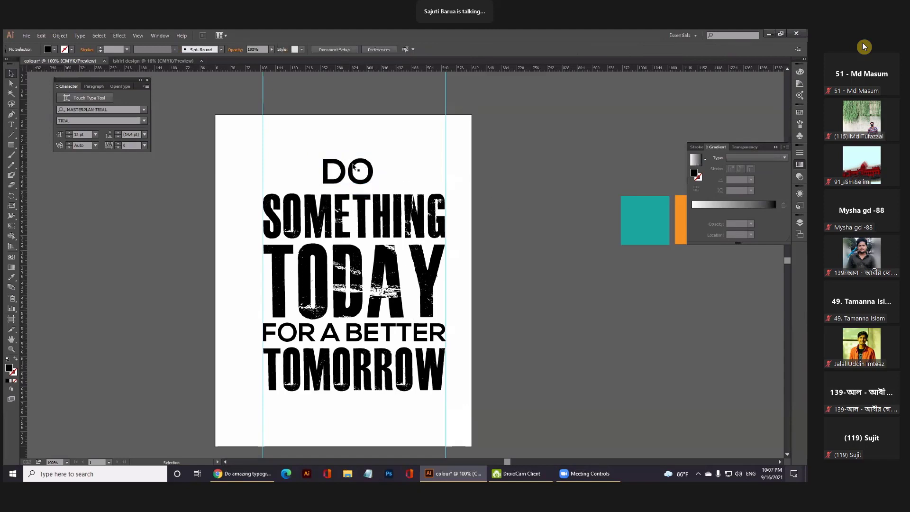
click(863, 41)
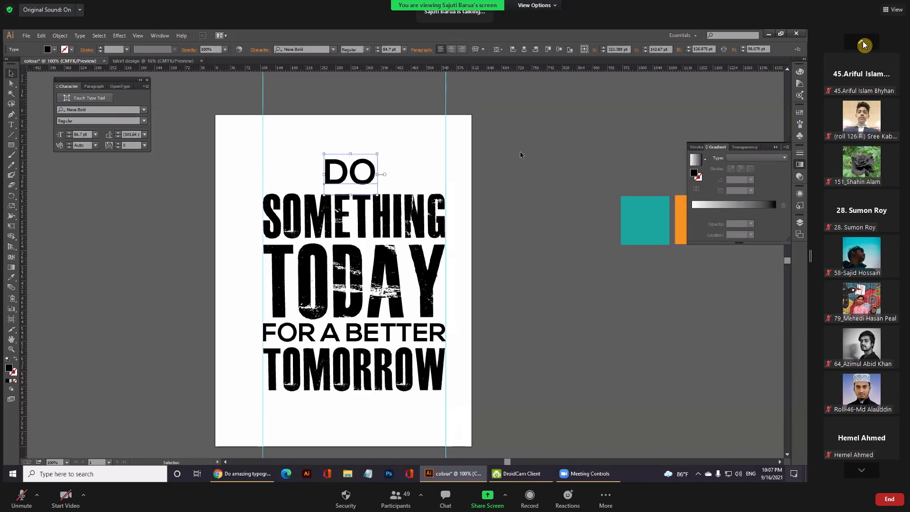
click(862, 41)
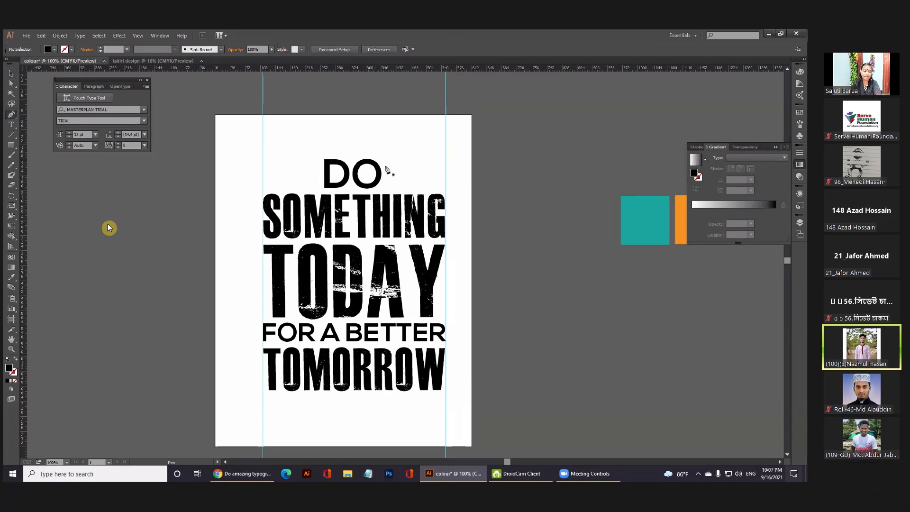
- Draw a horizontal line right of DO with no fill, black stroke and heavier weight
click(385, 166)
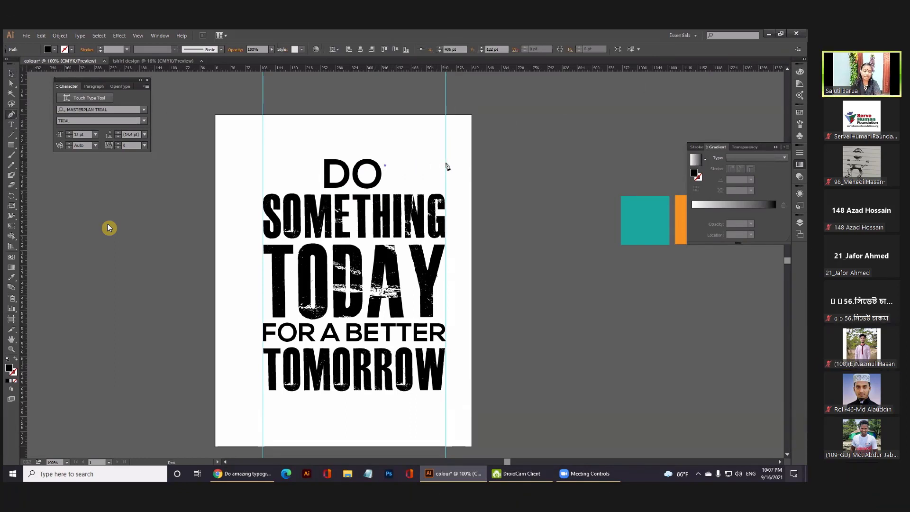
click(446, 165)
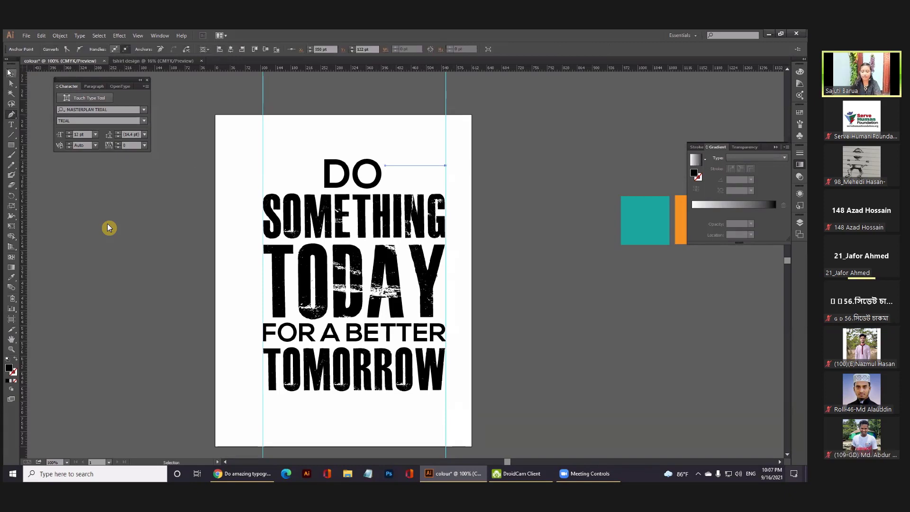
key(v)
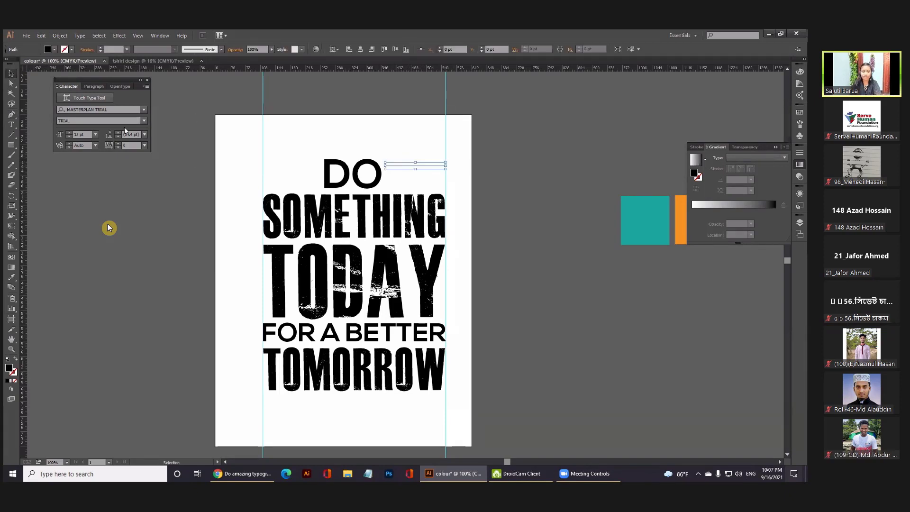
click(56, 50)
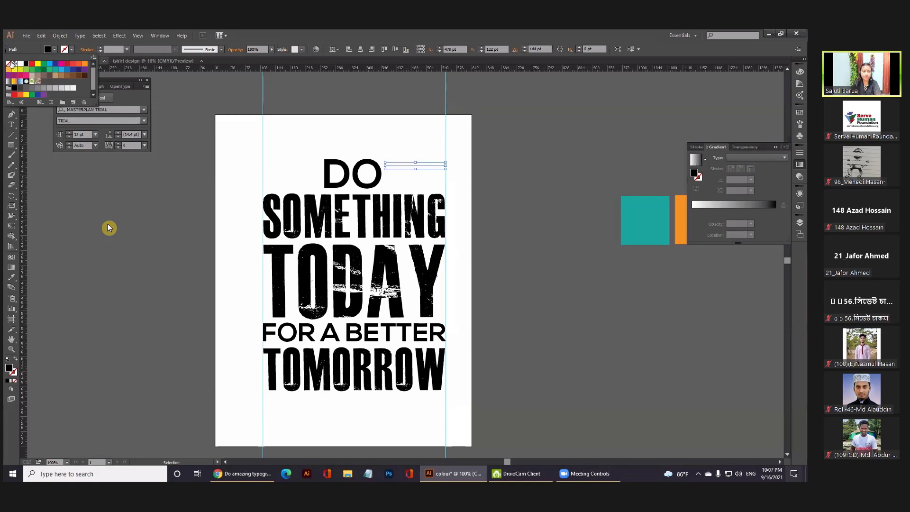
click(10, 64)
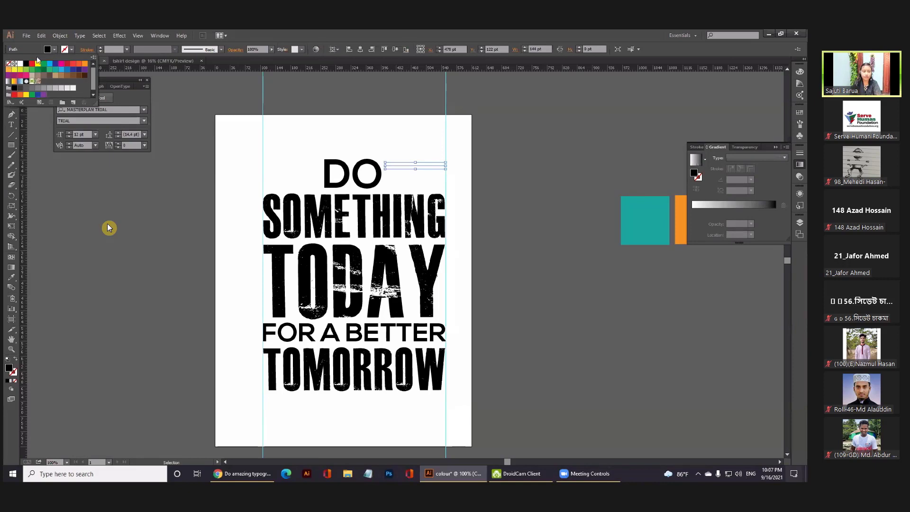
click(71, 49)
click(26, 64)
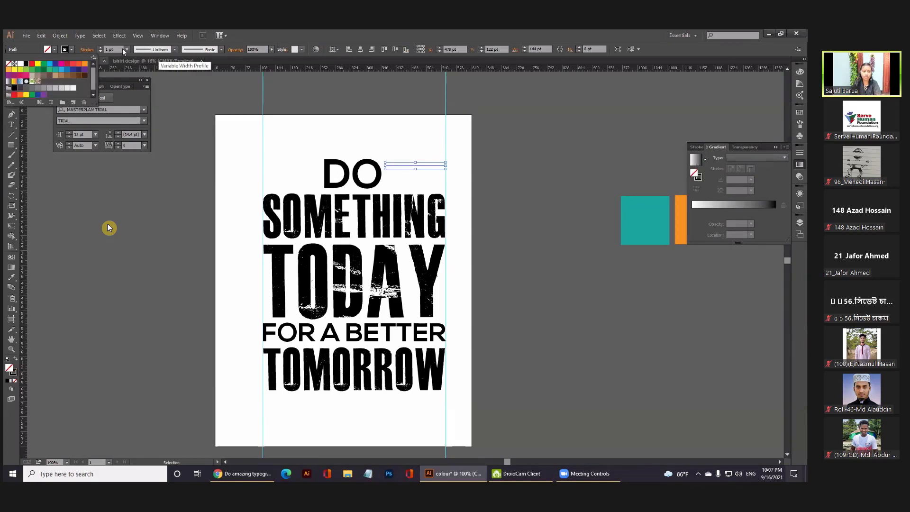
click(100, 48)
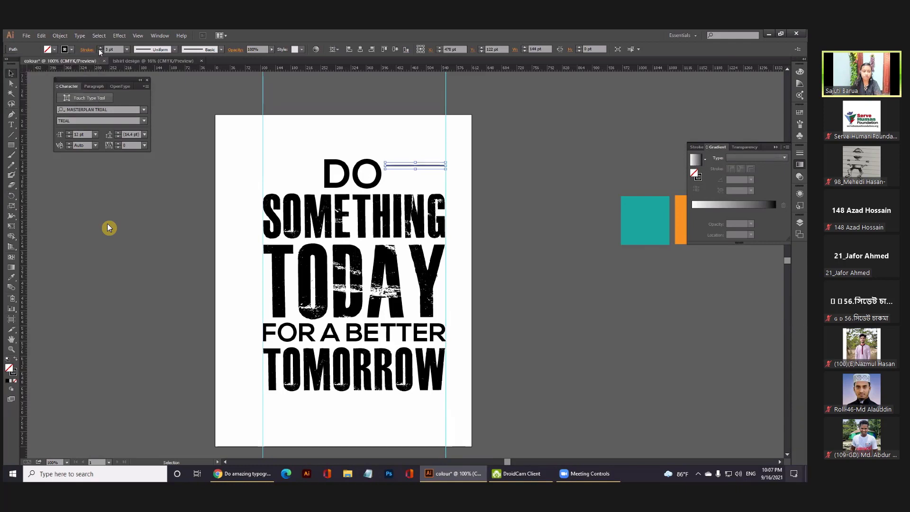
click(100, 48)
- Pin the presenter's video in the meeting and copy the line straight down below itself
click(491, 167)
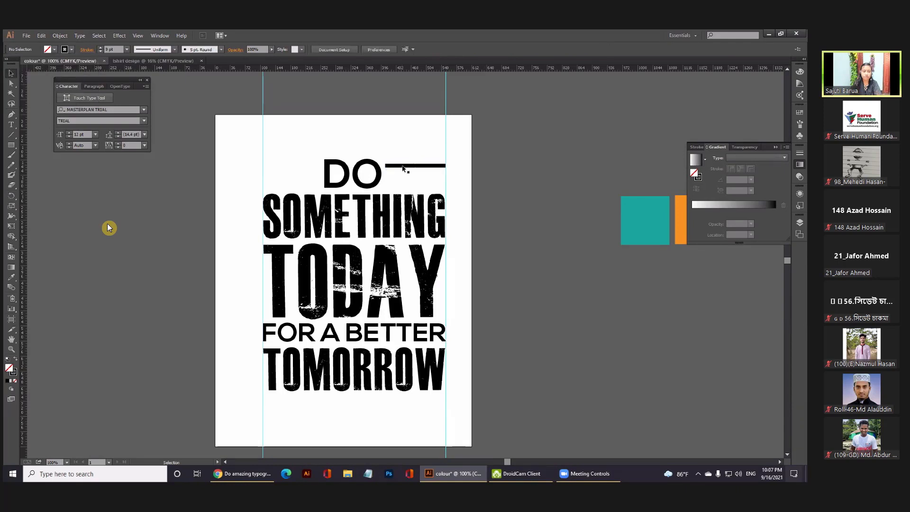
click(403, 166)
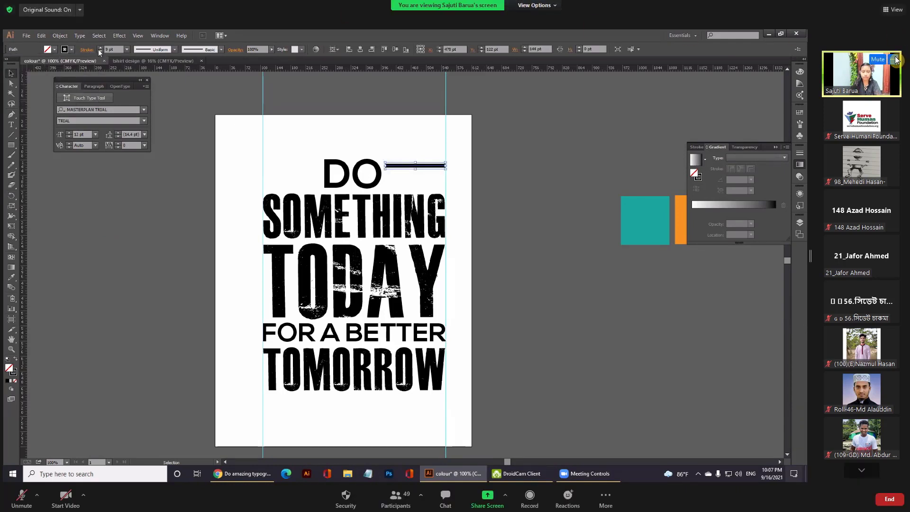
click(895, 59)
click(835, 112)
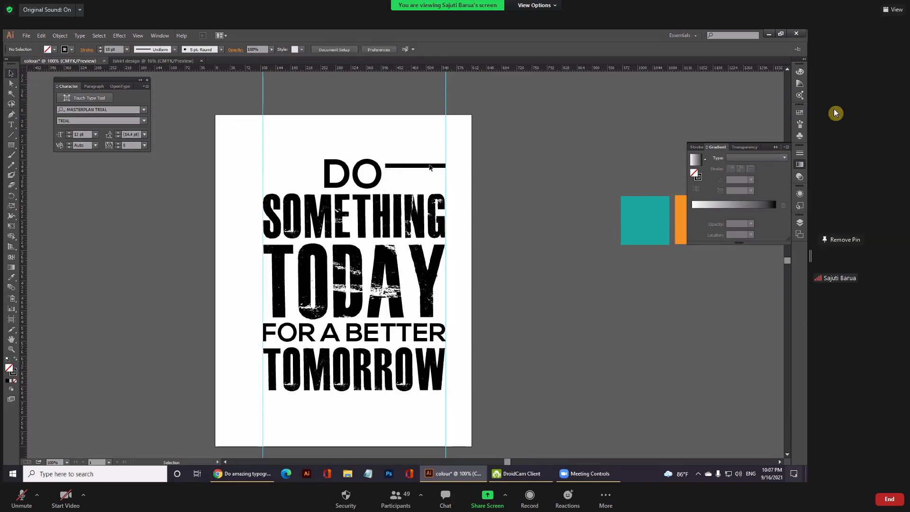
click(427, 167)
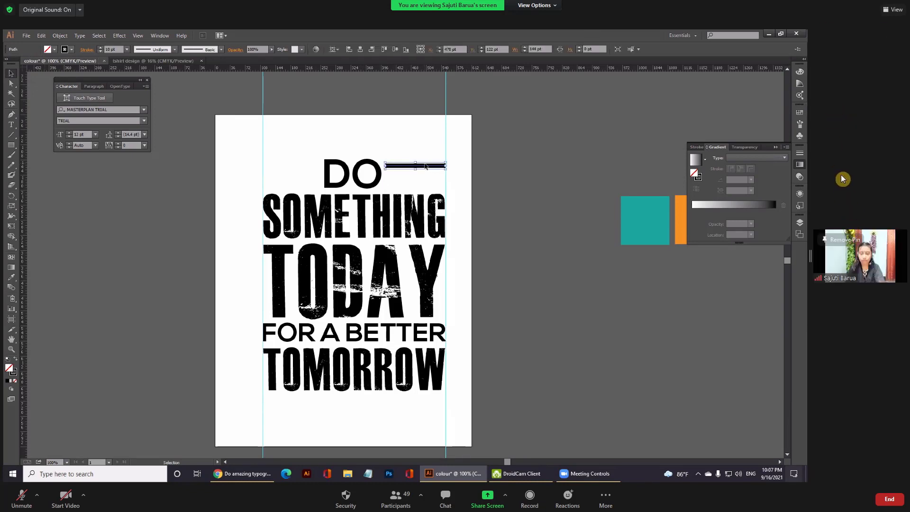
drag(422, 168, 424, 175)
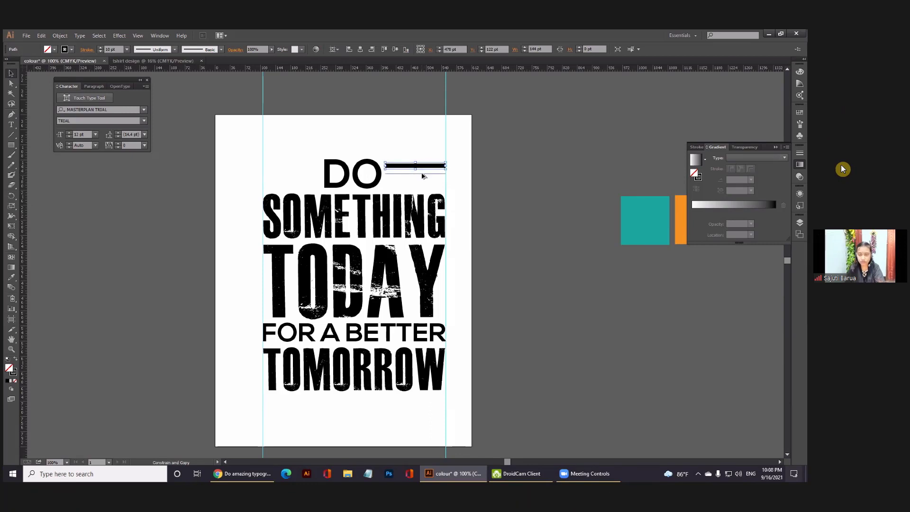
- Repeat the copy twice with Ctrl+D for four stacked stripes, then select just the four lines
key(ctrl+d)
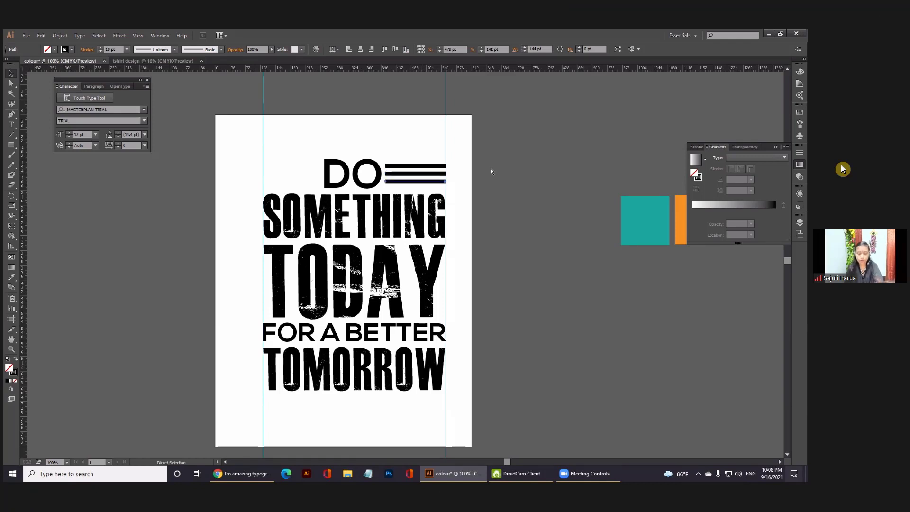
key(ctrl+d)
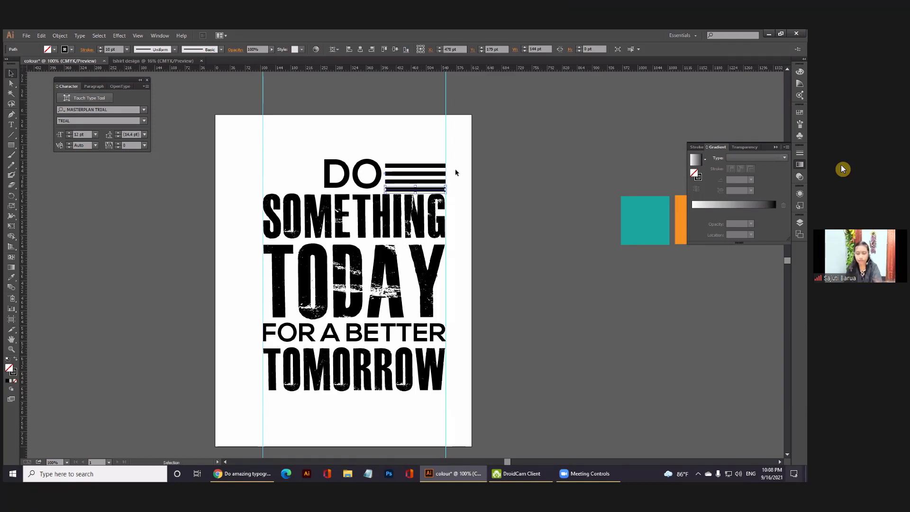
drag(393, 141, 401, 199)
shift+click(401, 165)
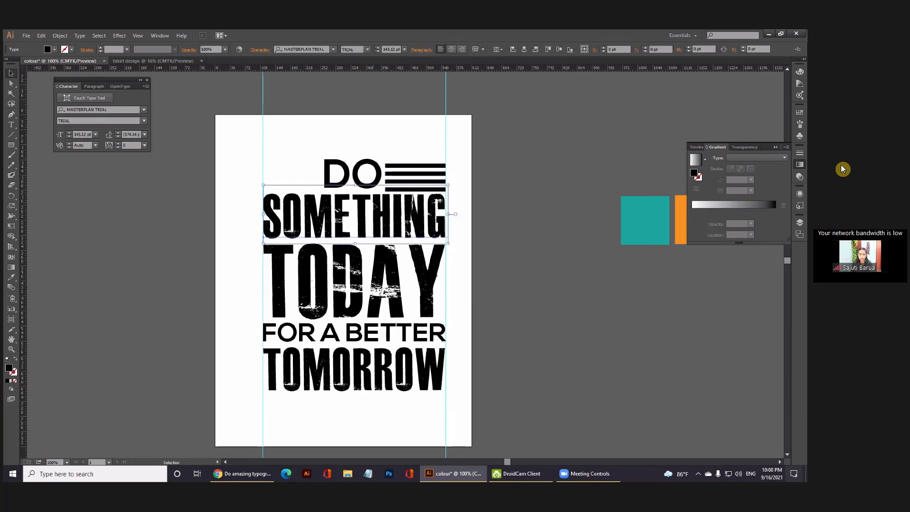
drag(403, 146, 417, 190)
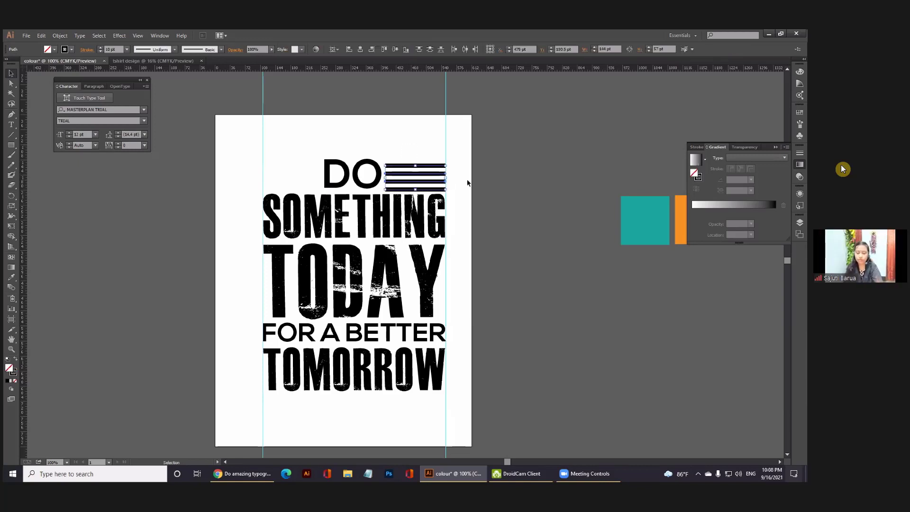
- Give the four stripes the tapered Width Profile 4 and a 13 pt stroke weight
click(174, 50)
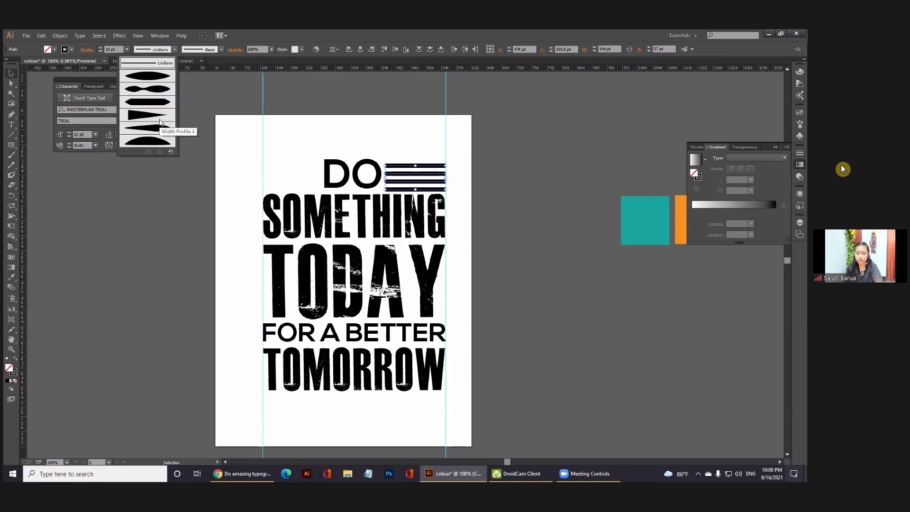
click(422, 135)
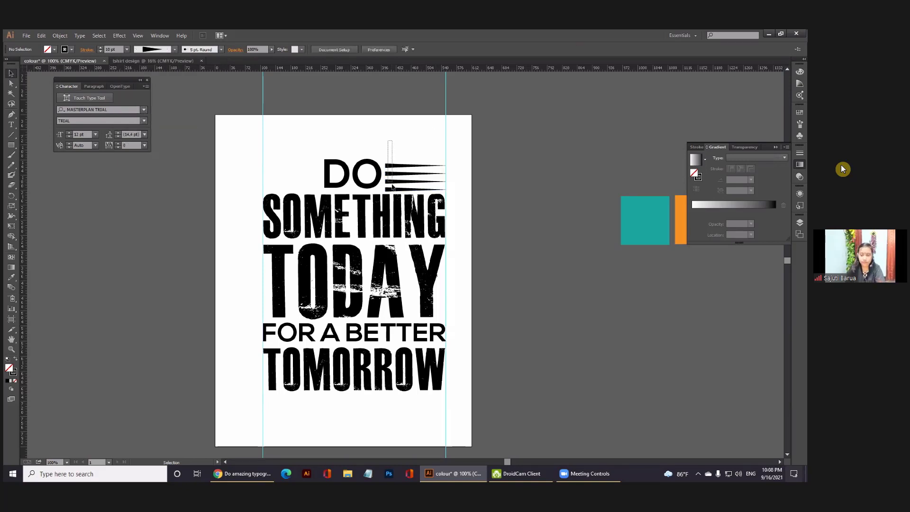
drag(393, 188, 394, 189)
click(101, 48)
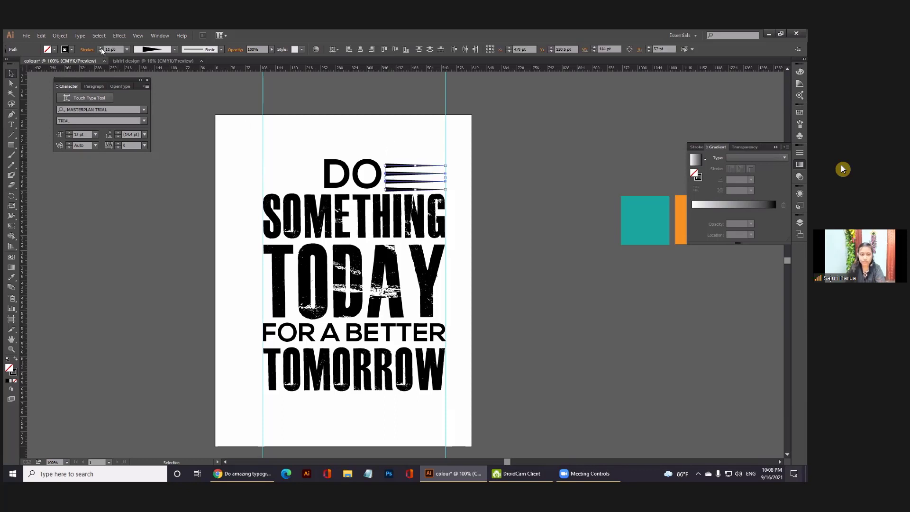
click(406, 189)
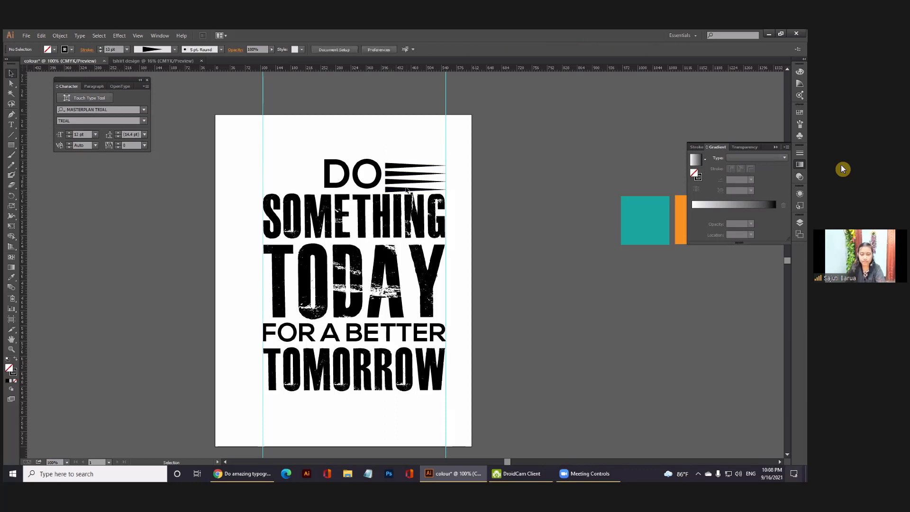
key(ctrl+plus)
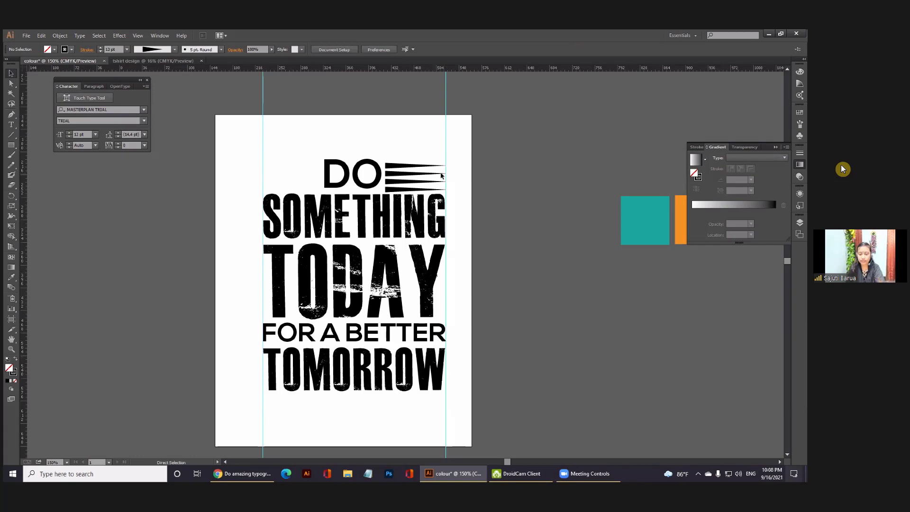
key(ctrl+plus)
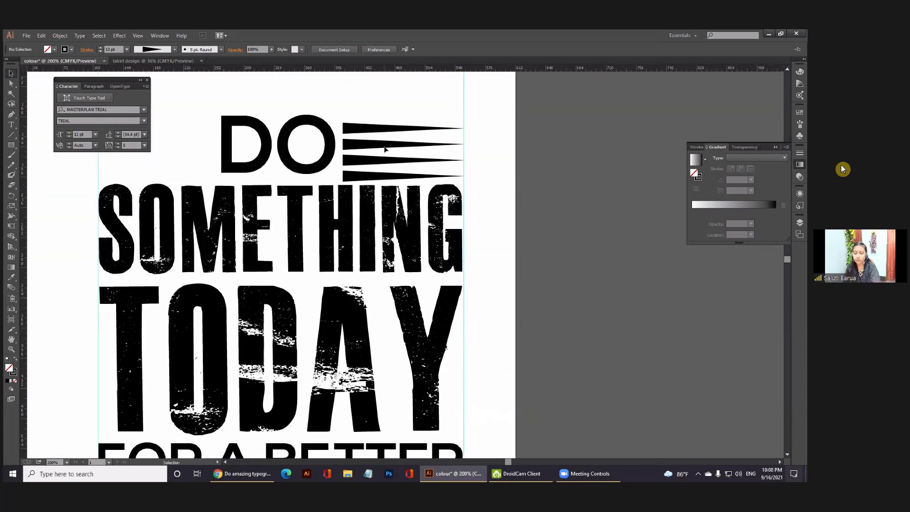
click(385, 148)
click(372, 163)
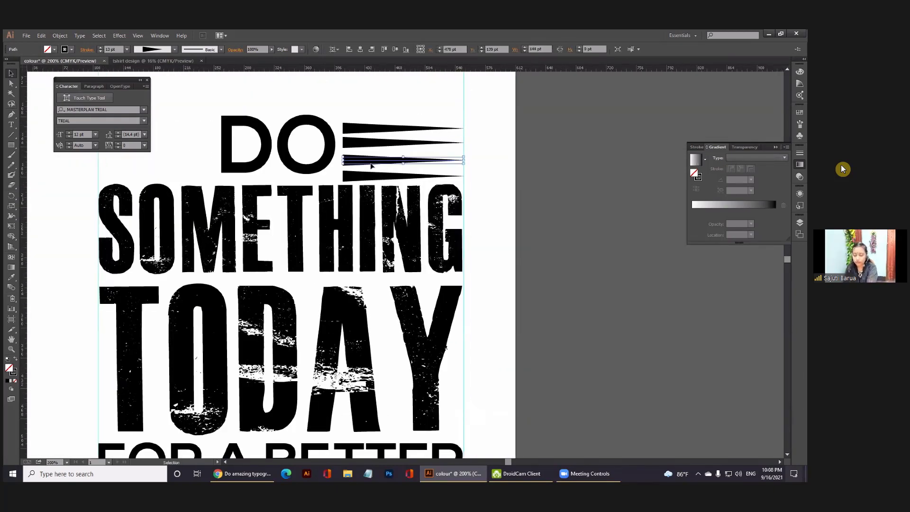
drag(371, 164, 363, 176)
drag(374, 103, 362, 177)
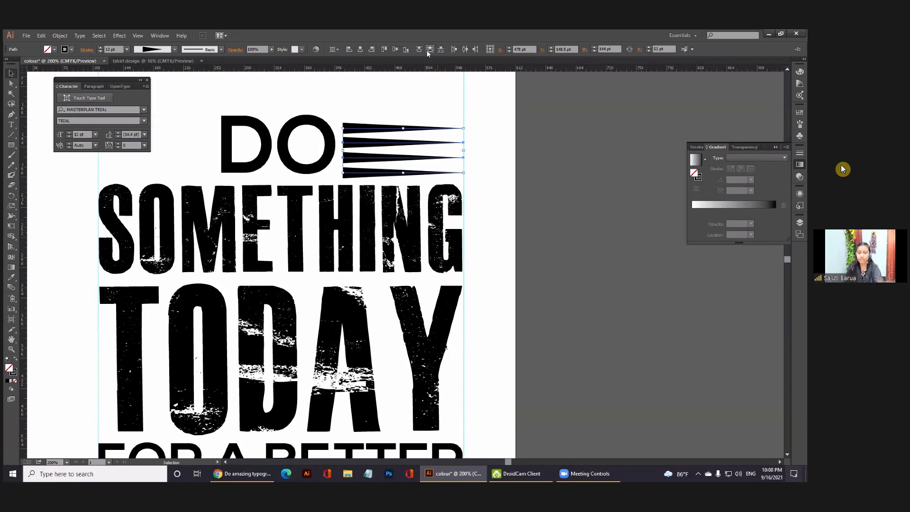
click(429, 50)
key(ctrl+z)
click(430, 50)
key(ctrl+z)
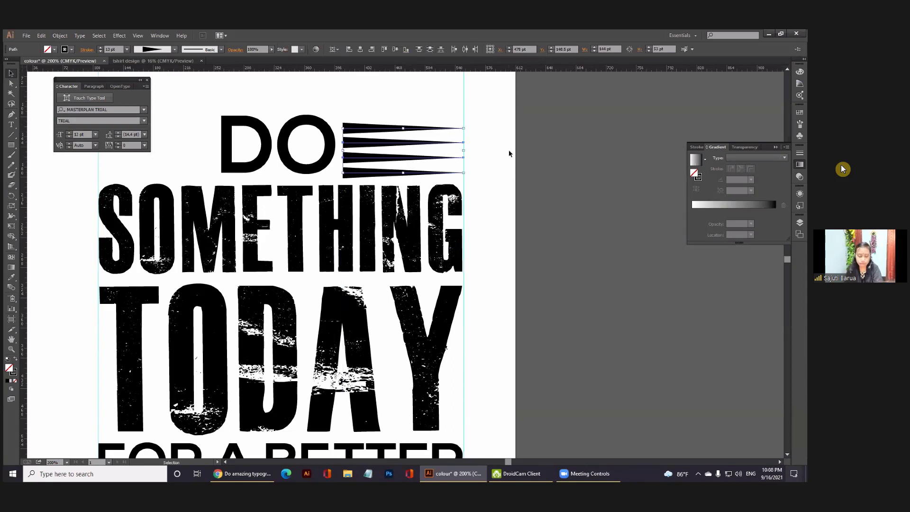
click(418, 98)
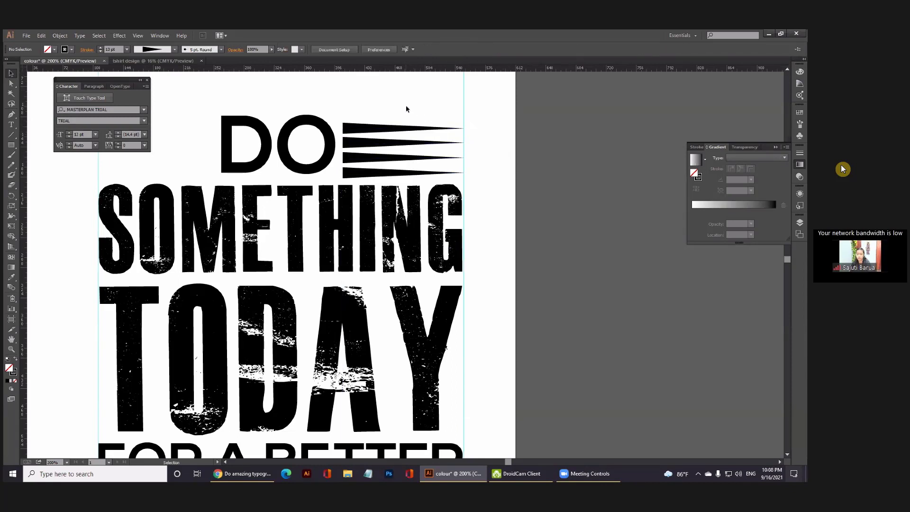
key(a)
key(ctrl+minus)
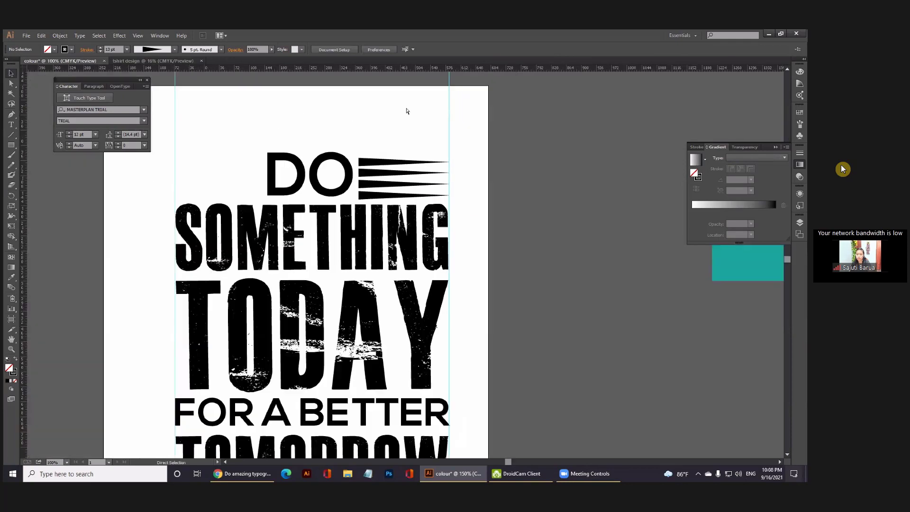
key(ctrl+minus)
key(ctrl+minus)
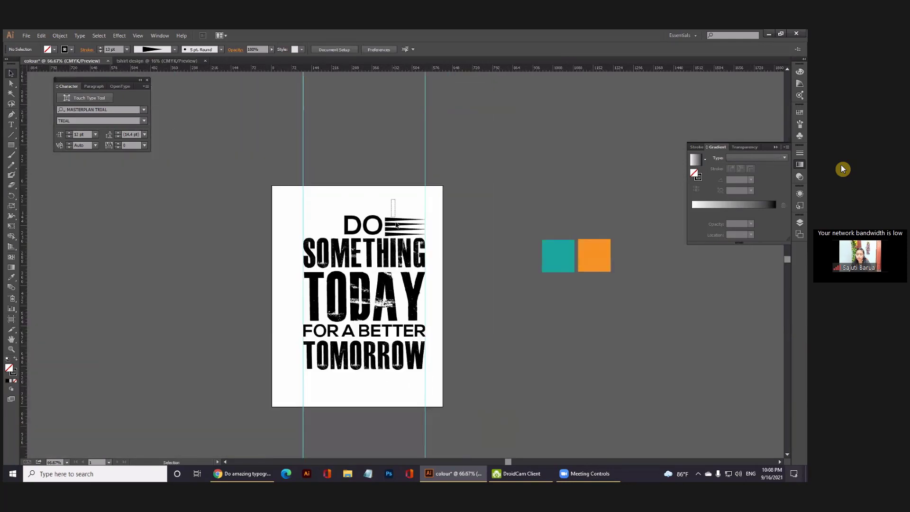
drag(400, 237, 401, 240)
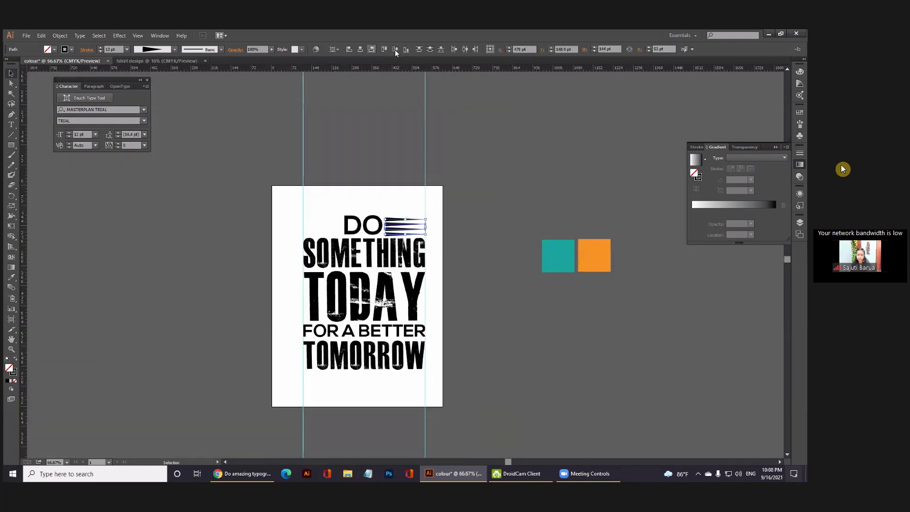
click(432, 49)
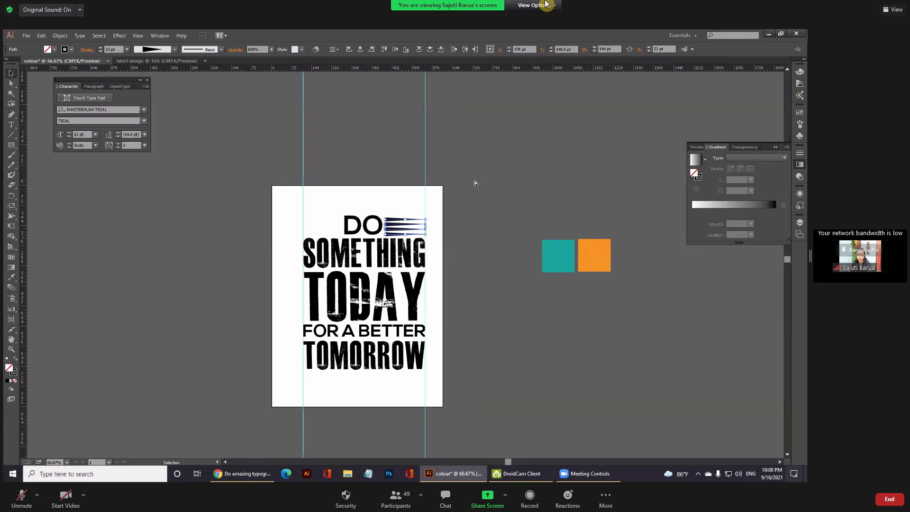
click(538, 5)
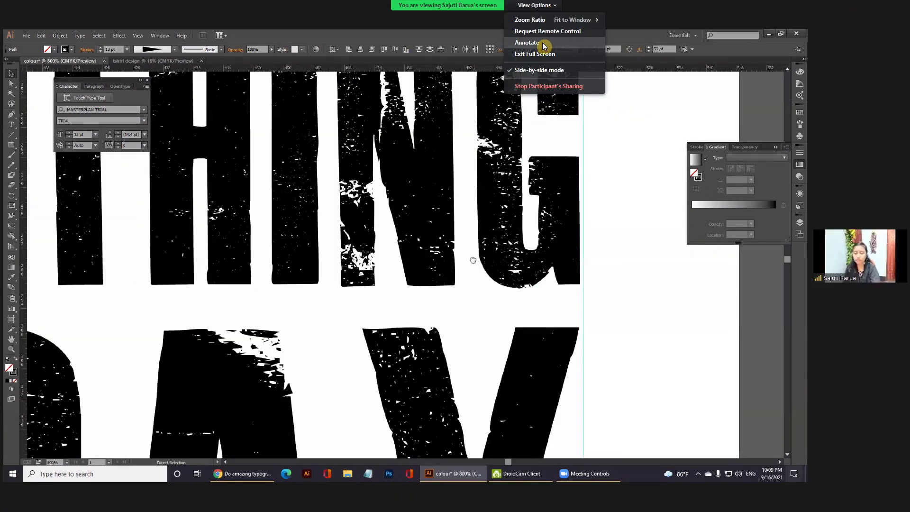
click(543, 44)
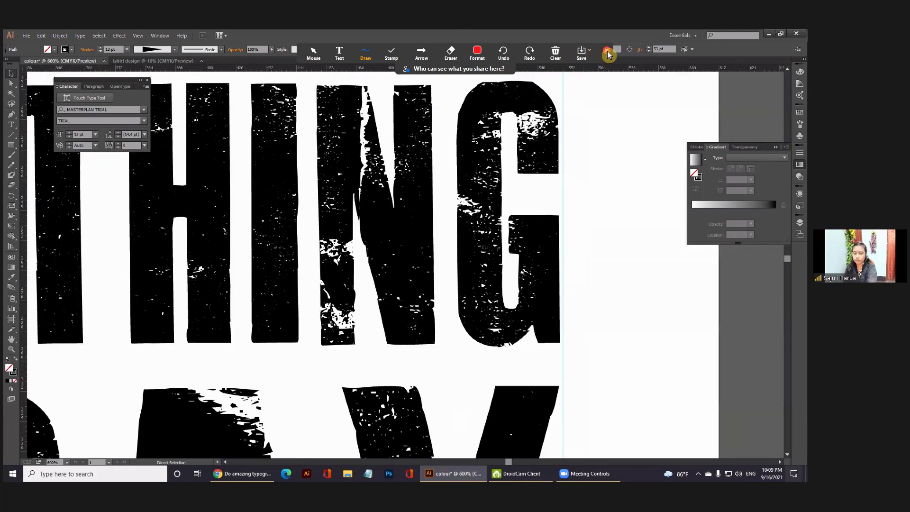
click(607, 51)
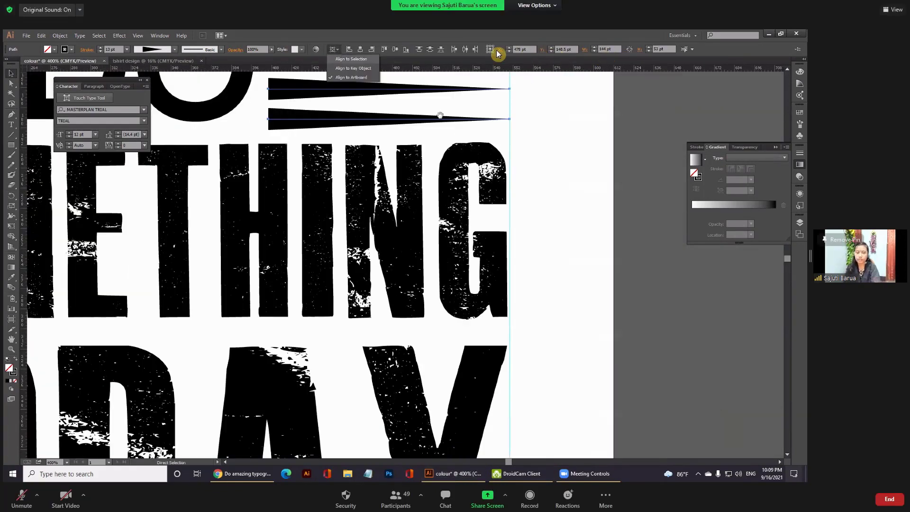
click(534, 6)
click(588, 95)
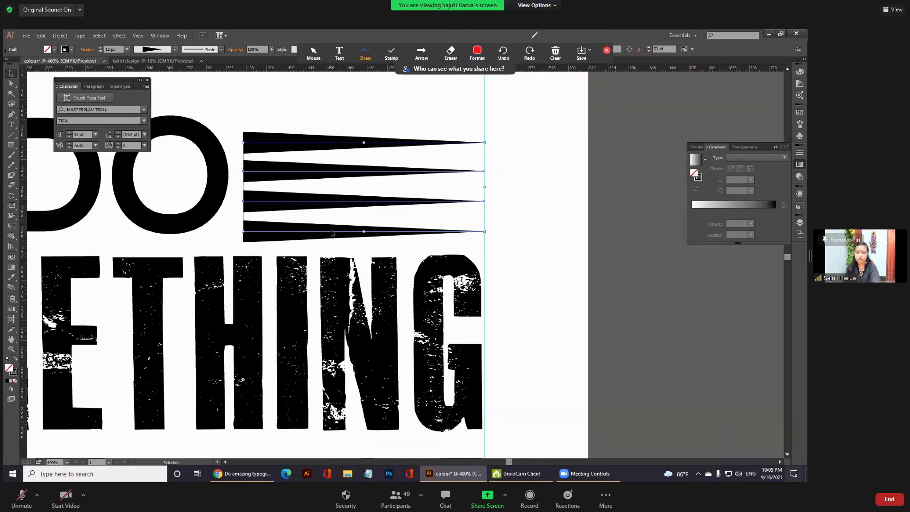
click(366, 53)
click(553, 52)
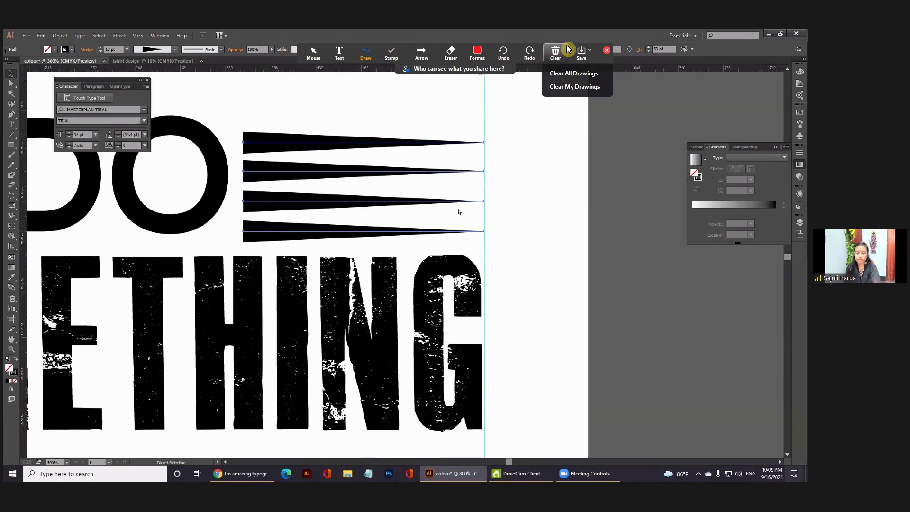
click(550, 51)
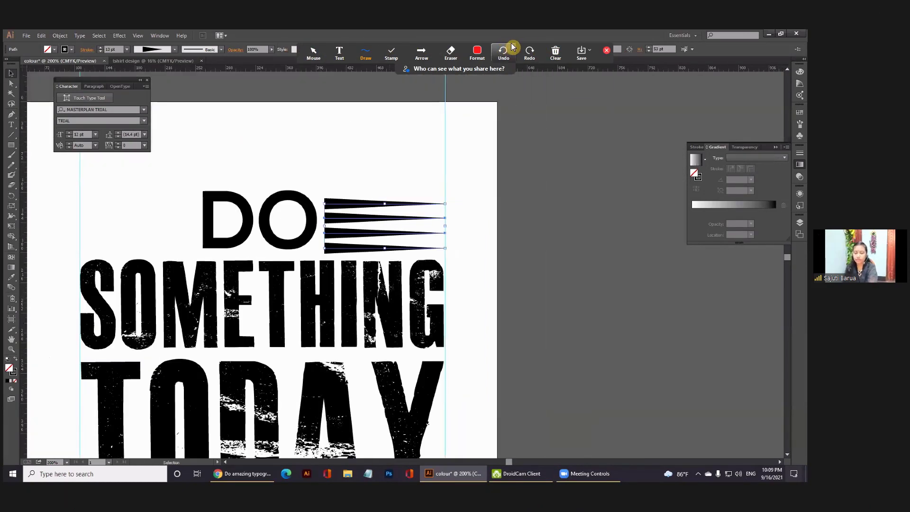
click(515, 98)
drag(335, 90, 338, 47)
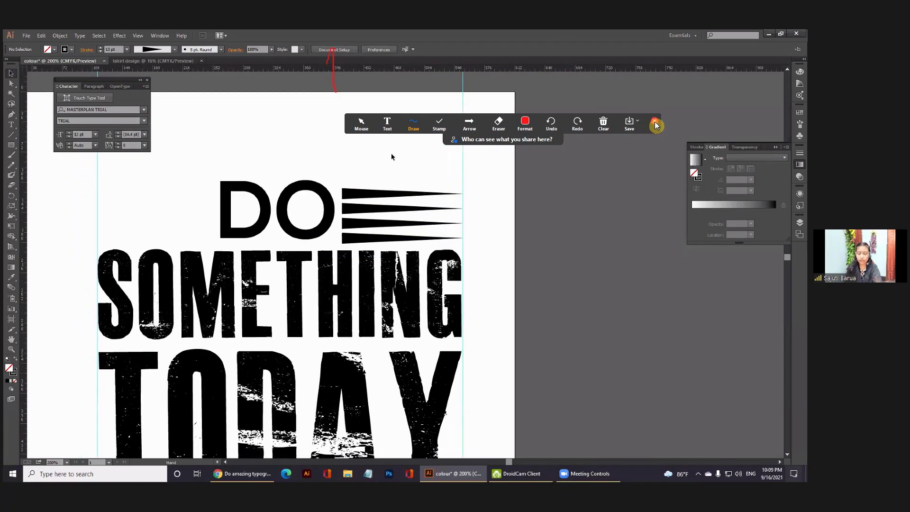
click(603, 123)
click(654, 120)
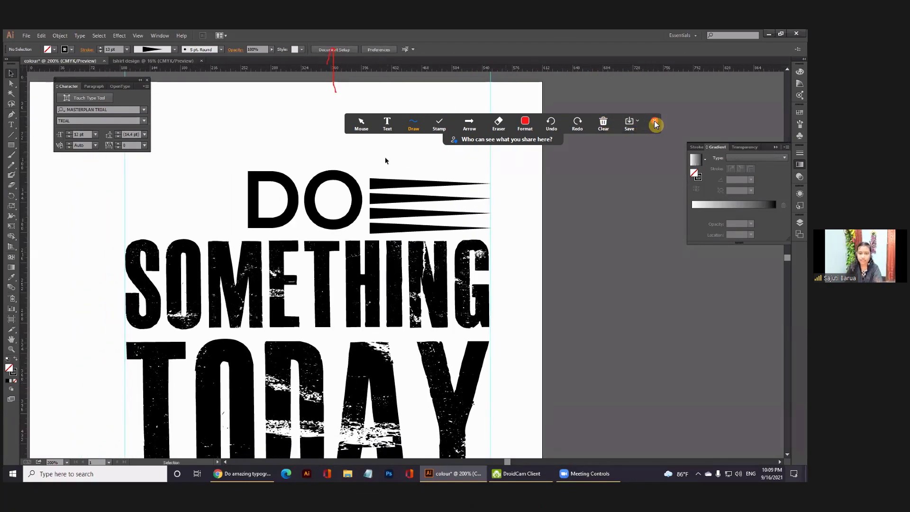
click(654, 121)
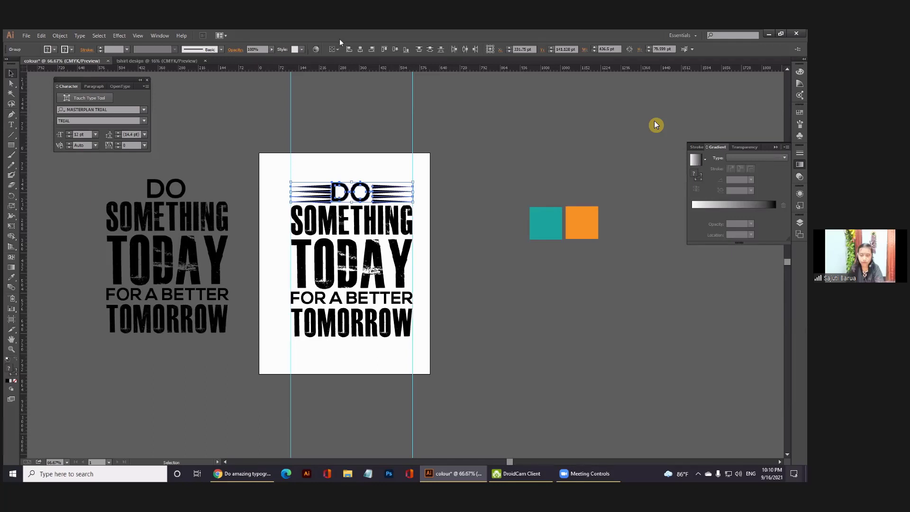
- Center DO and its stripes on one middle line, aligned to the selection
click(334, 48)
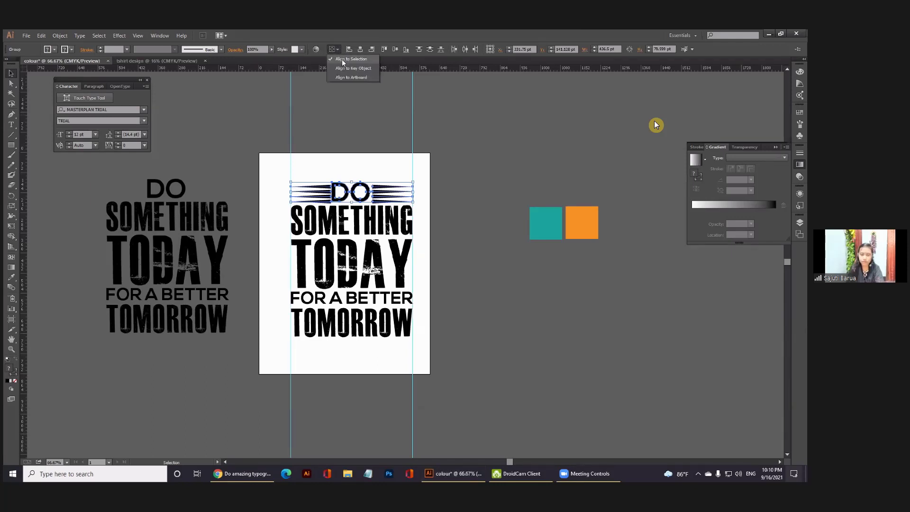
click(352, 61)
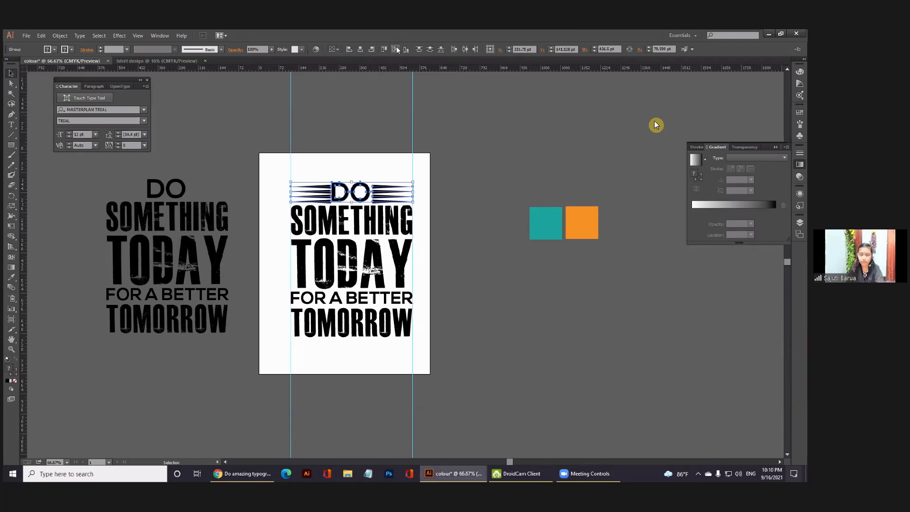
click(395, 50)
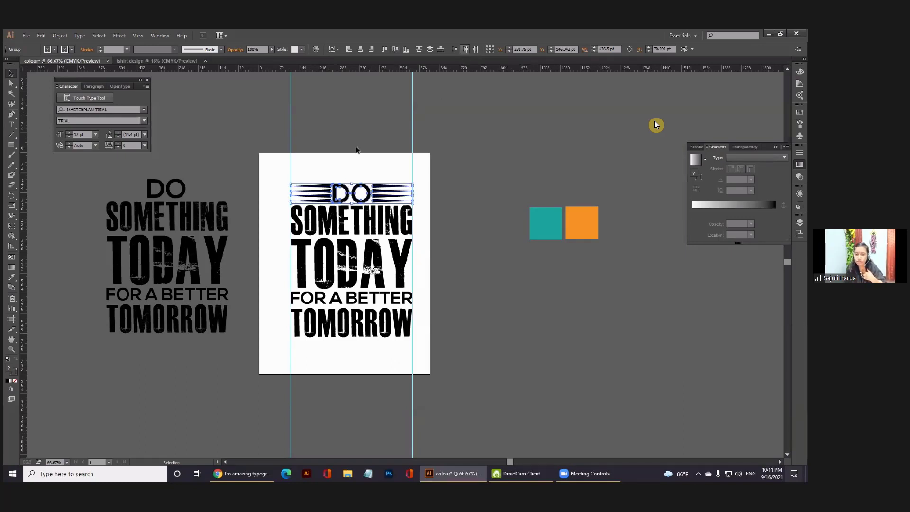
click(353, 177)
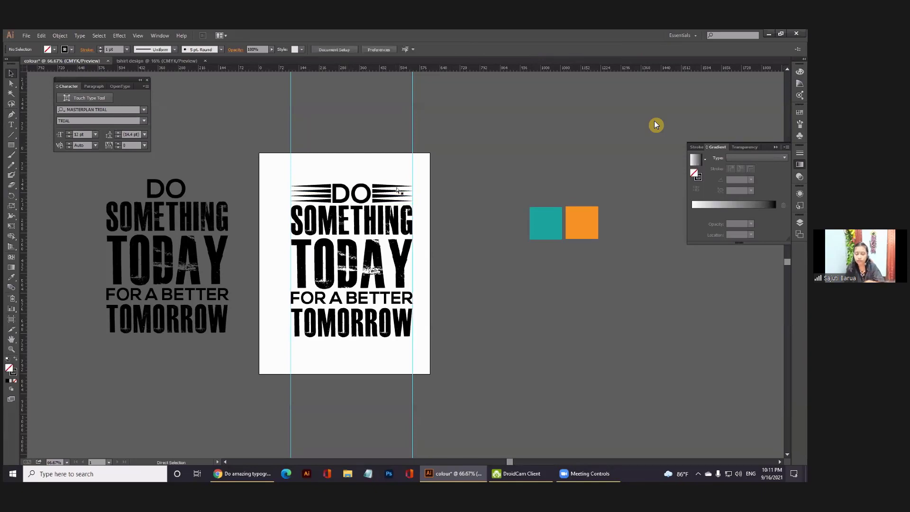
key(ctrl+plus)
key(v)
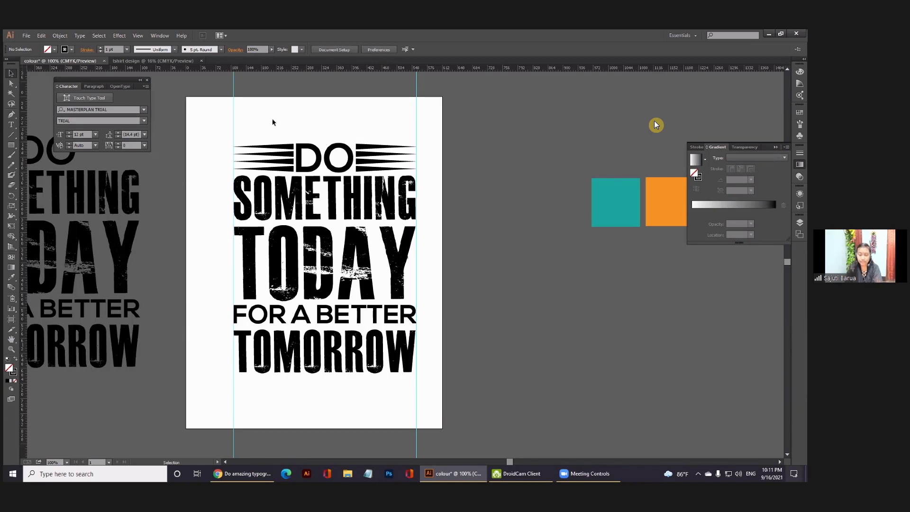
- Select the striped DO group and ungroup it
drag(281, 119, 347, 150)
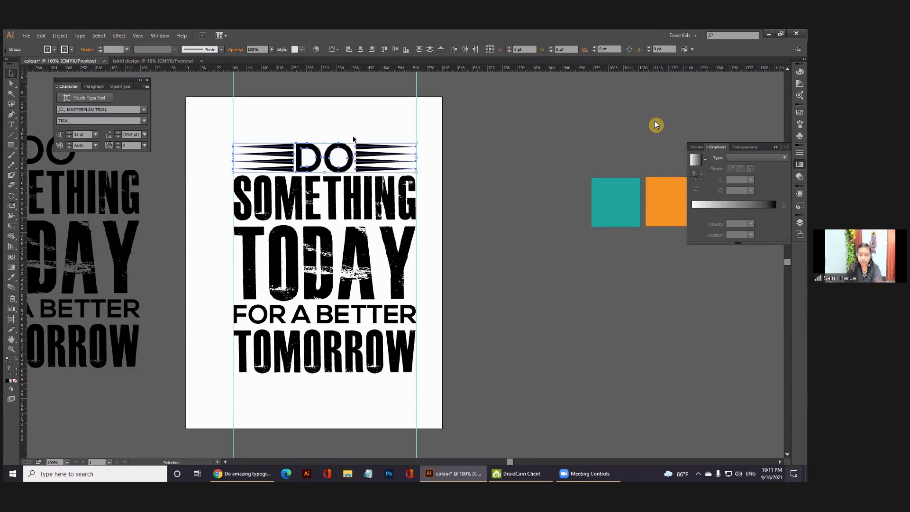
click(347, 150)
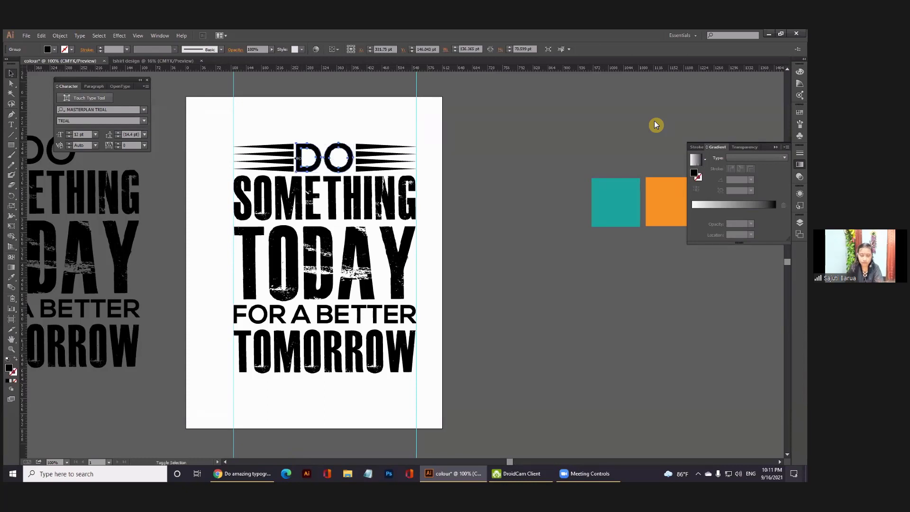
shift+click(289, 147)
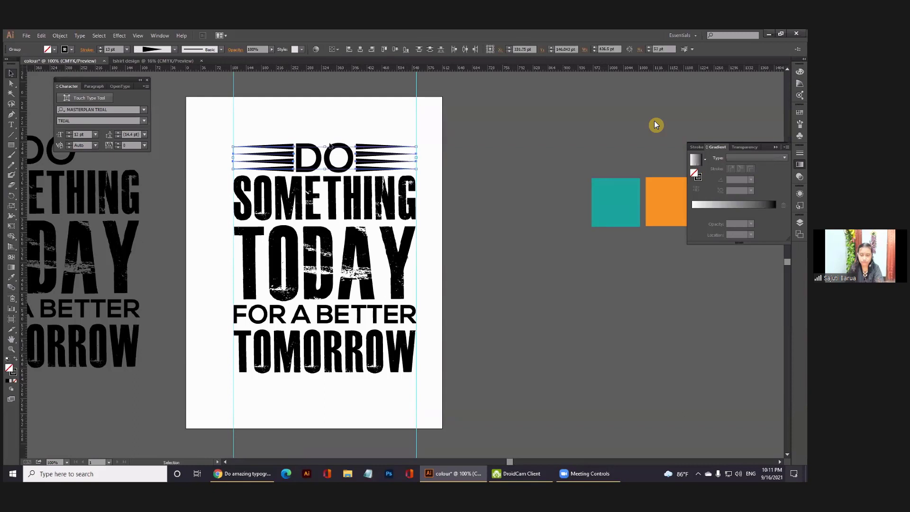
click(287, 158)
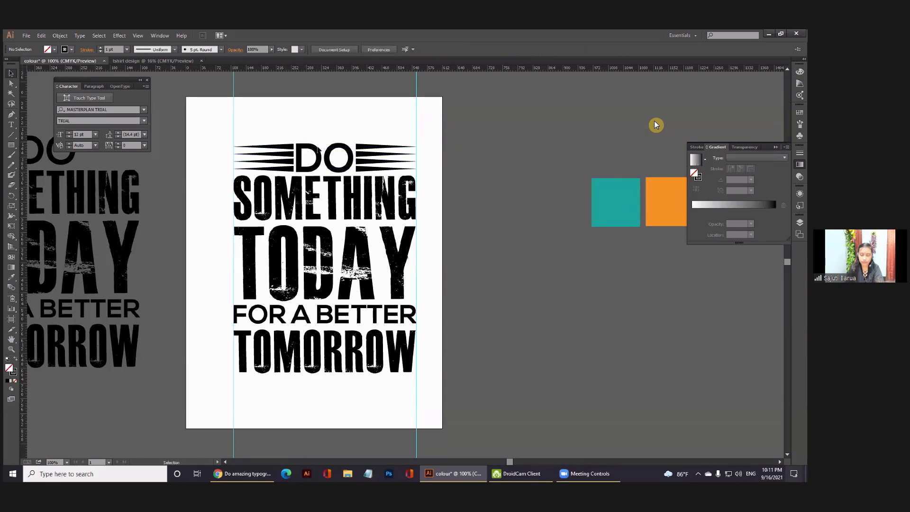
click(318, 149)
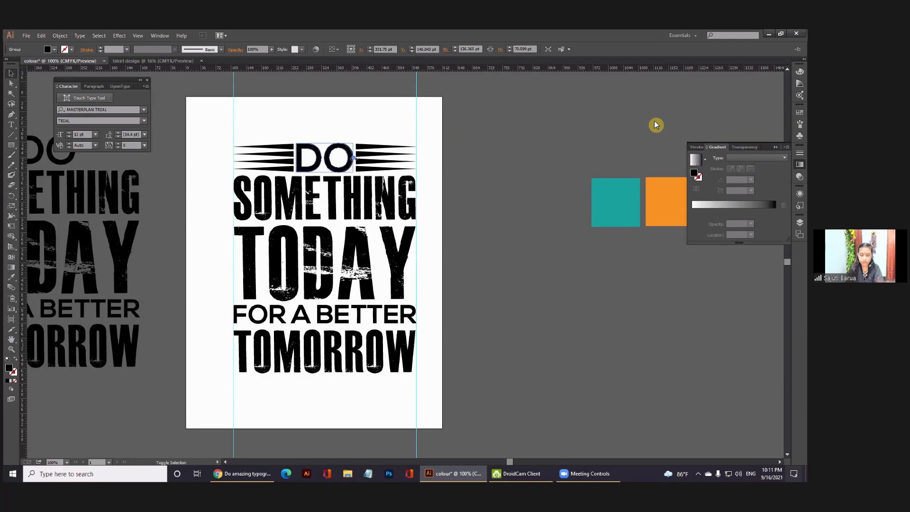
mouse_move(269, 133)
mouse_down()
mouse_move(334, 152)
mouse_move(299, 121)
mouse_up()
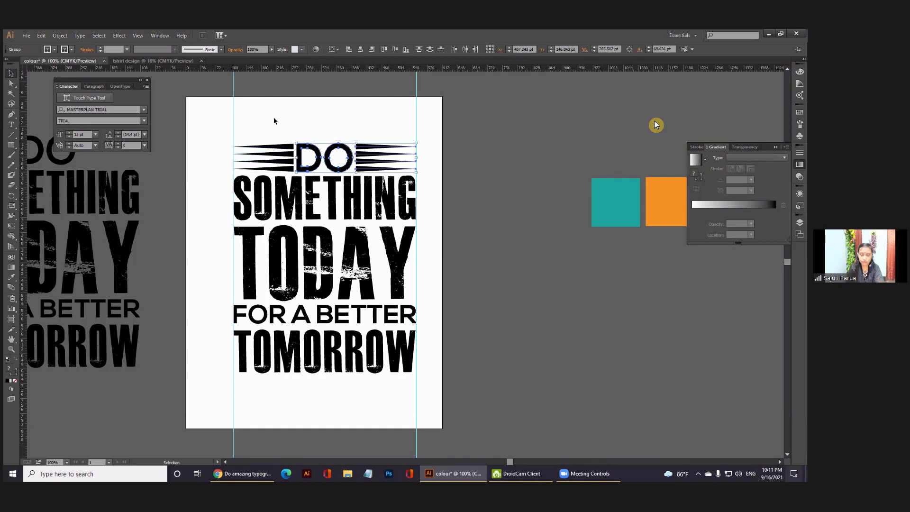
drag(367, 158, 256, 142)
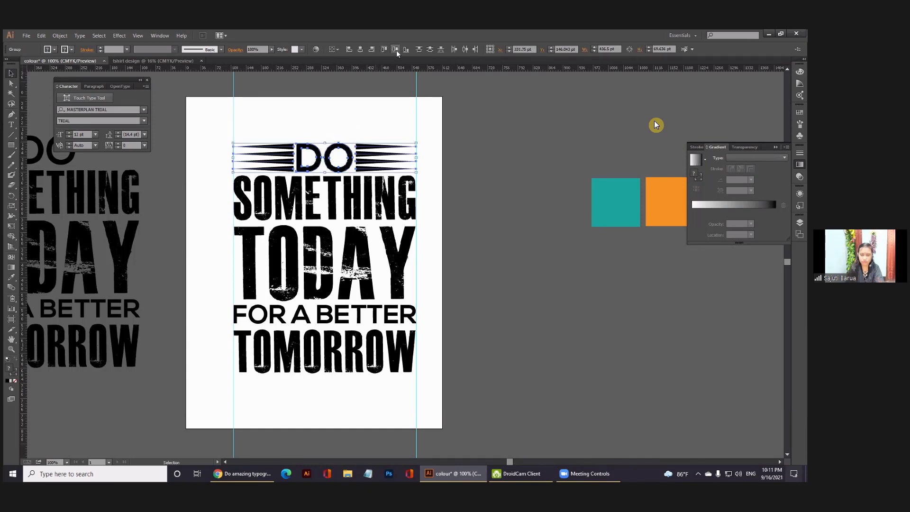
click(321, 112)
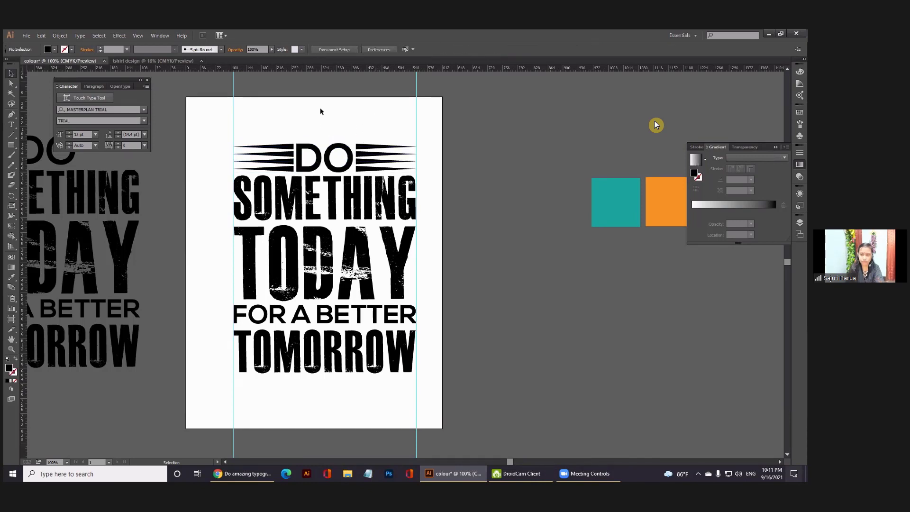
drag(343, 135, 266, 157)
right_click(347, 124)
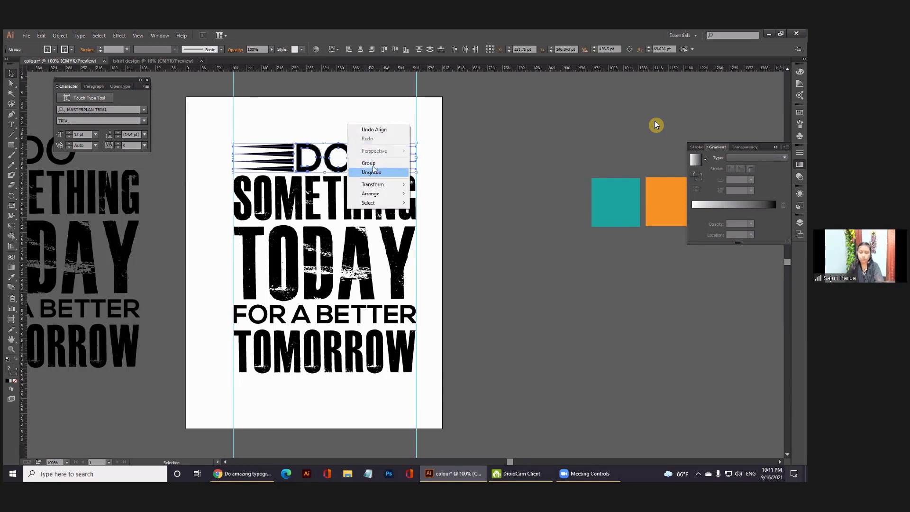
click(372, 172)
click(315, 120)
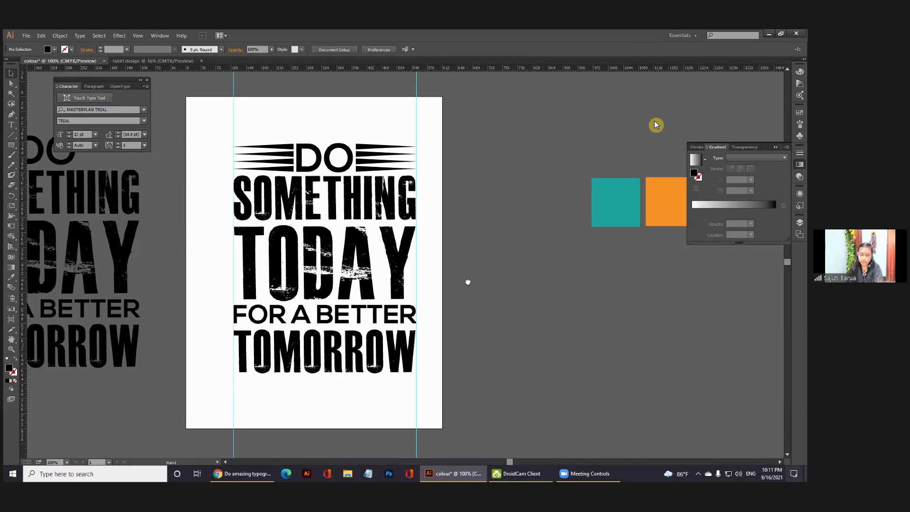
- Nudge the FOR A BETTER line down 1 pt
drag(452, 256, 438, 226)
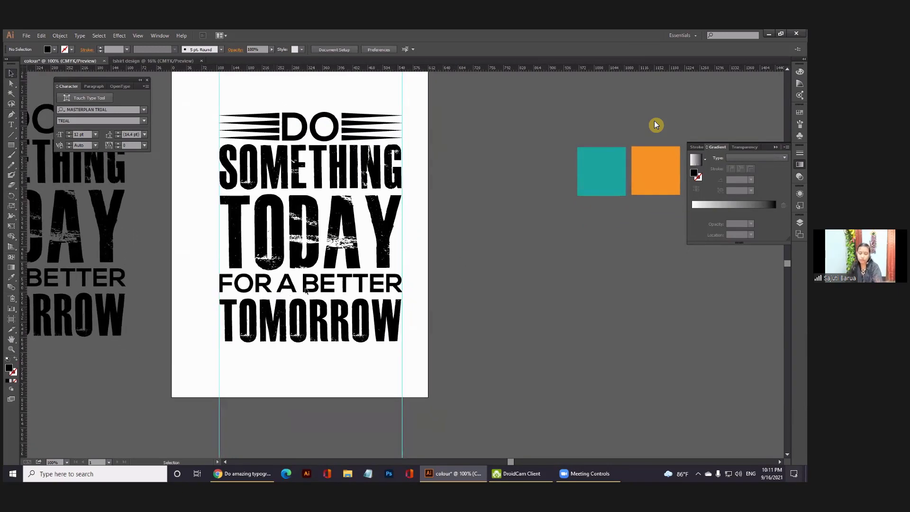
click(313, 313)
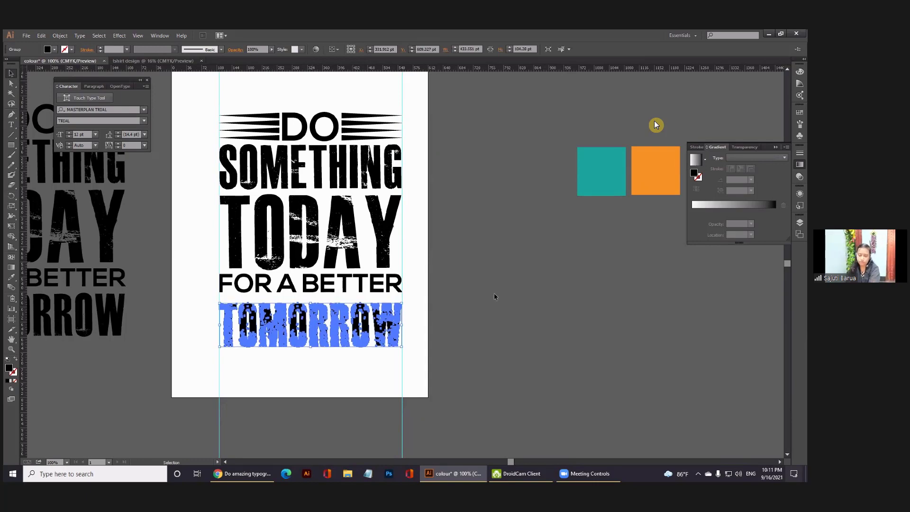
click(430, 308)
scroll(437, 295, up, 2)
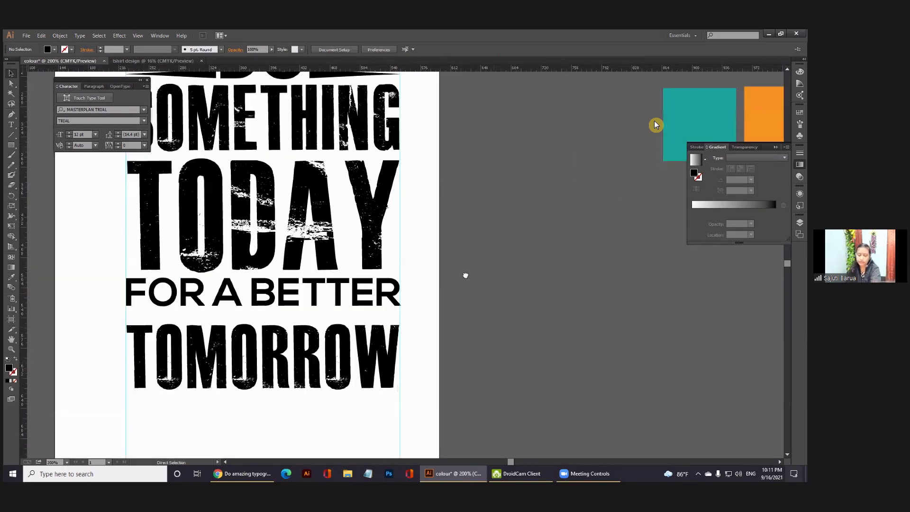
scroll(466, 274, up, 2)
scroll(432, 292, left, 2)
scroll(406, 288, up, 1)
scroll(406, 288, left, 1)
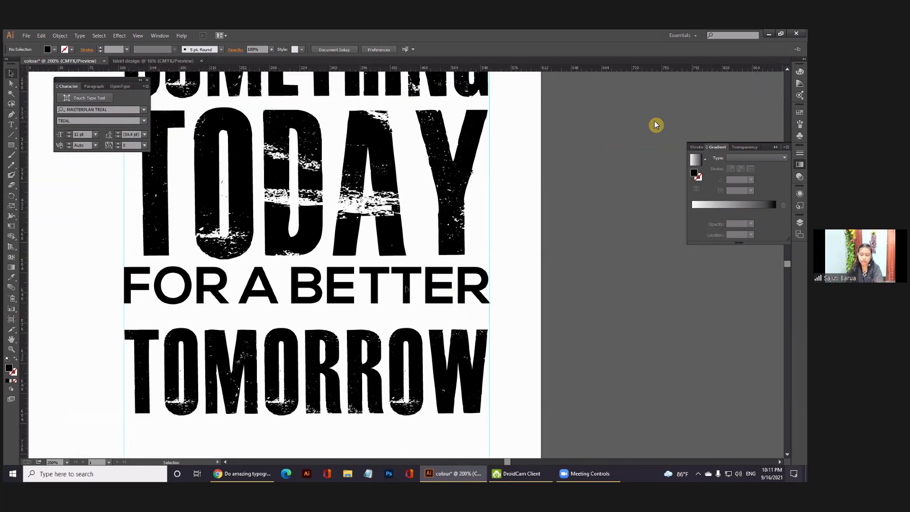
click(406, 288)
key(Down)
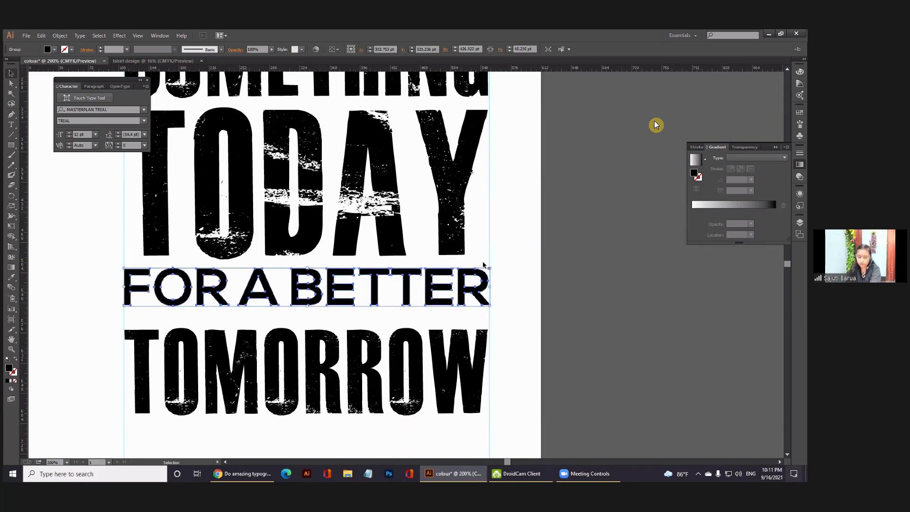
- Draw a rectangle covering the FOR A BETTER line and send it behind the text
click(12, 145)
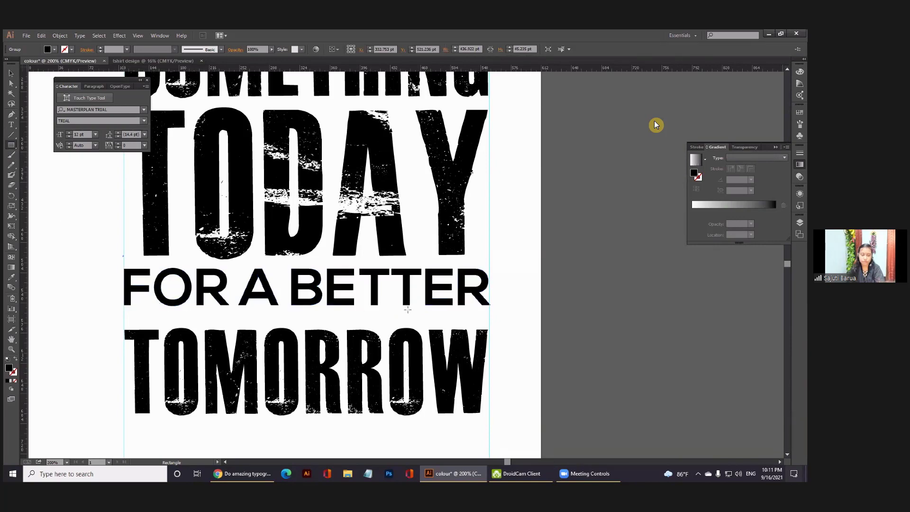
drag(123, 255, 490, 313)
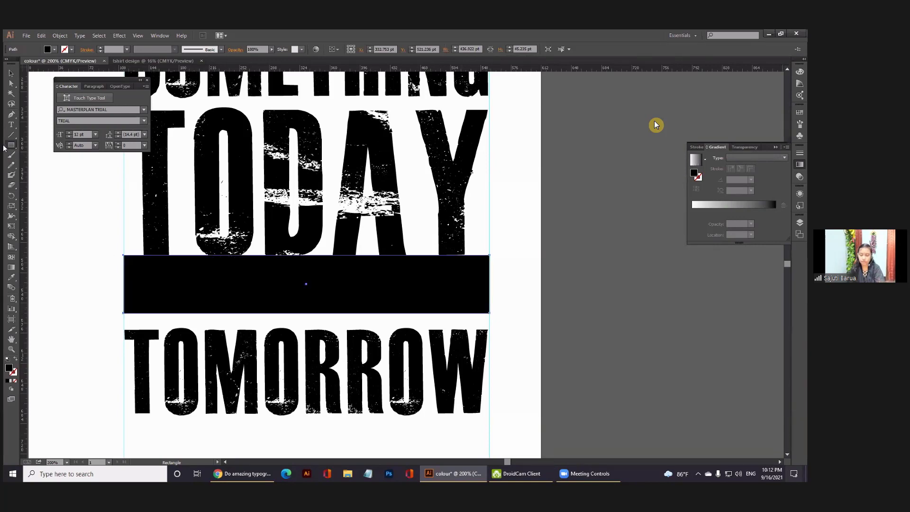
click(11, 74)
click(498, 274)
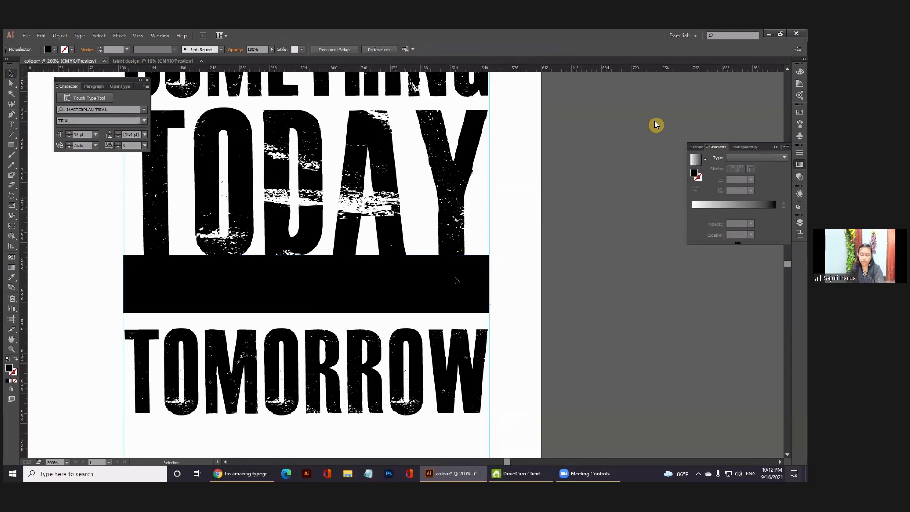
click(455, 280)
right_click(456, 279)
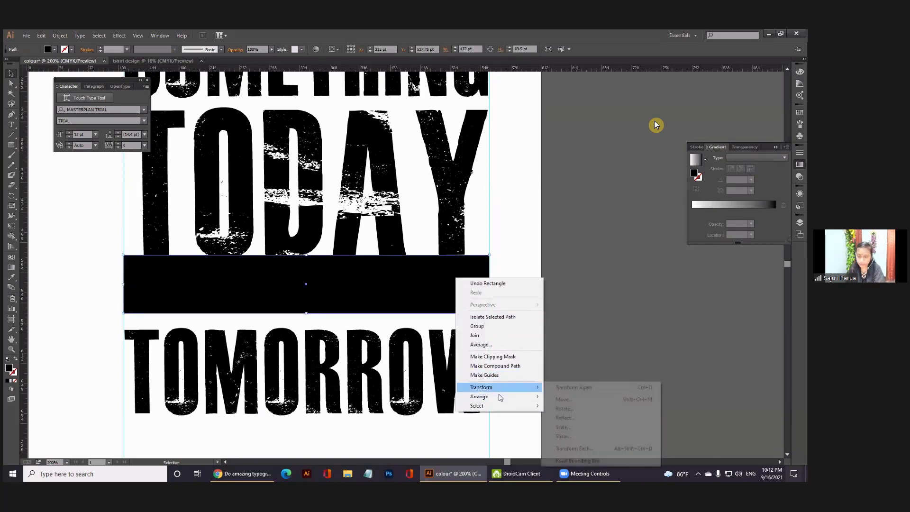
mouse_move(479, 396)
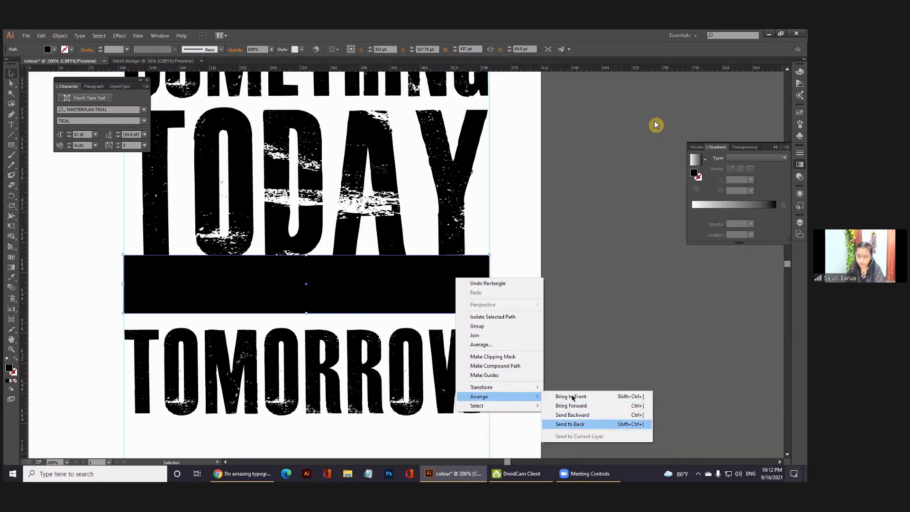
click(573, 397)
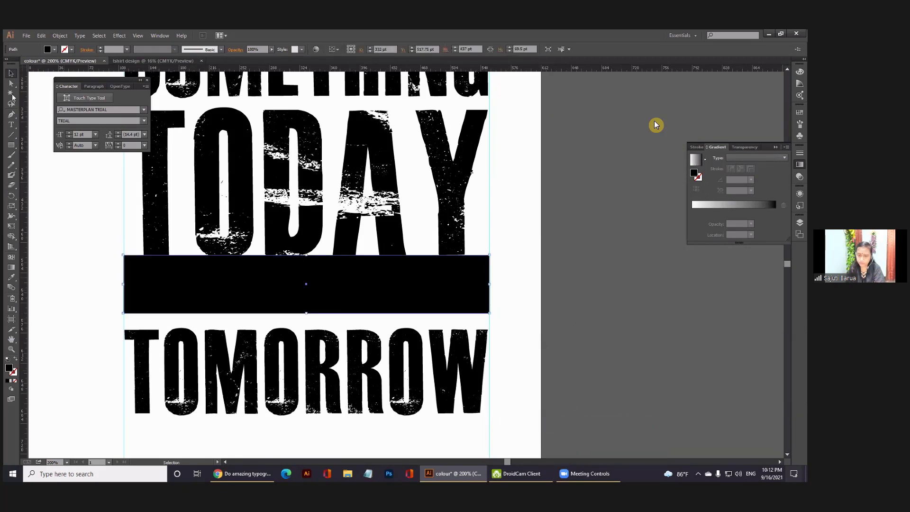
click(54, 49)
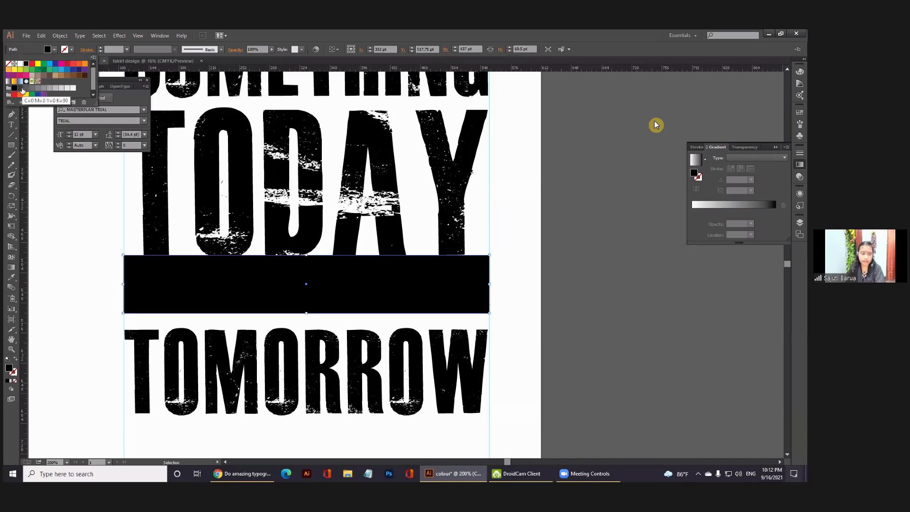
- Fill the band behind FOR A BETTER with the C=0 M=0 Y=0 K=90 grey swatch
click(20, 89)
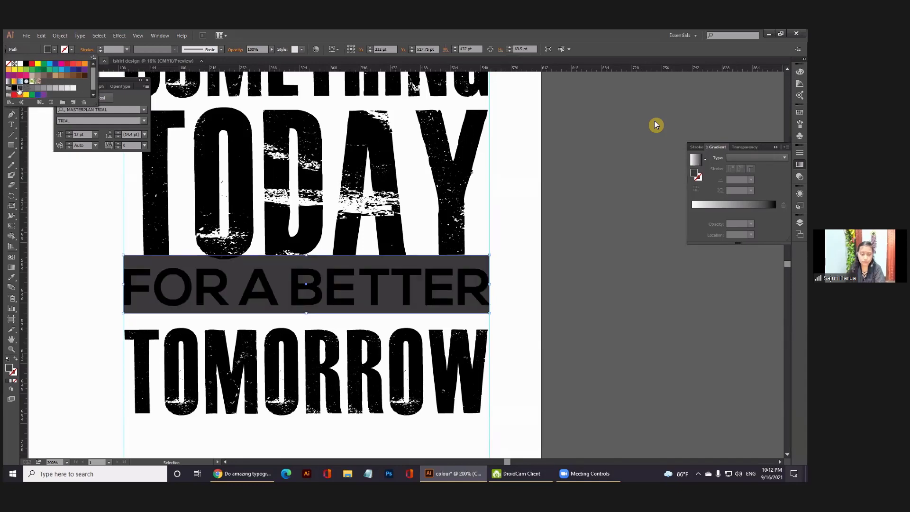
drag(810, 256, 689, 254)
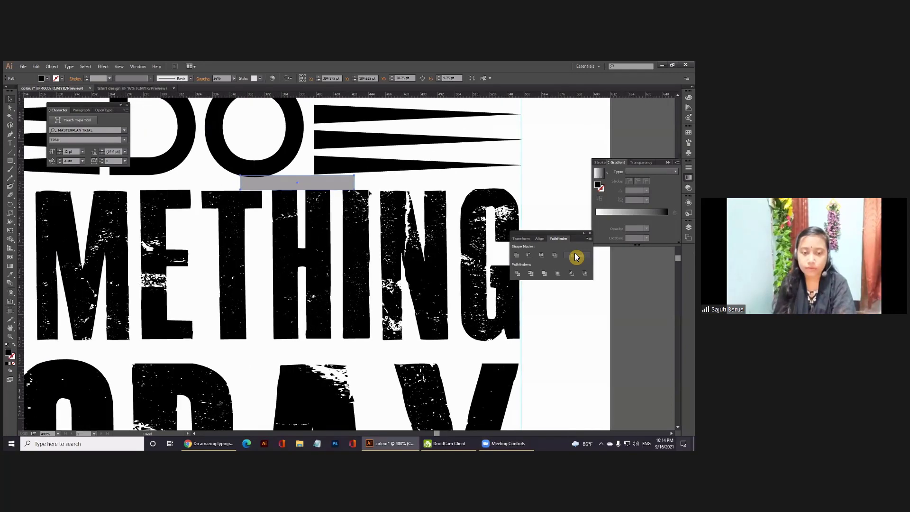
- Move the small grey bar down below SOMETHING
drag(207, 186, 350, 200)
mouse_move(388, 192)
mouse_down()
mouse_move(233, 192)
mouse_move(256, 199)
mouse_up()
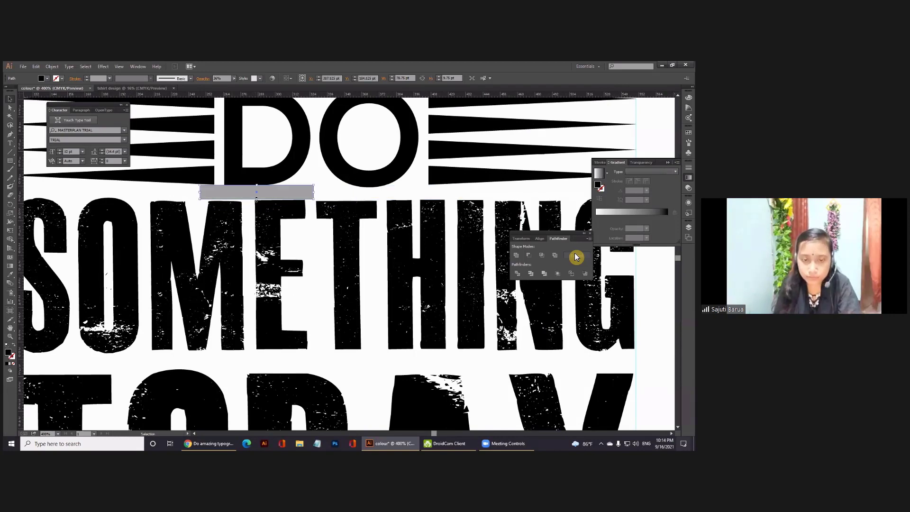
click(302, 181)
mouse_move(275, 168)
mouse_down()
mouse_move(267, 158)
mouse_move(285, 322)
mouse_up()
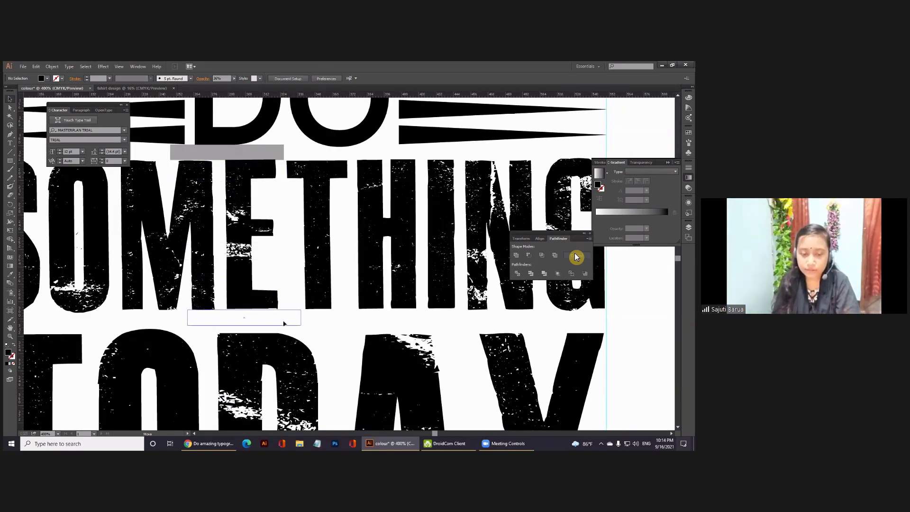
drag(285, 322, 406, 322)
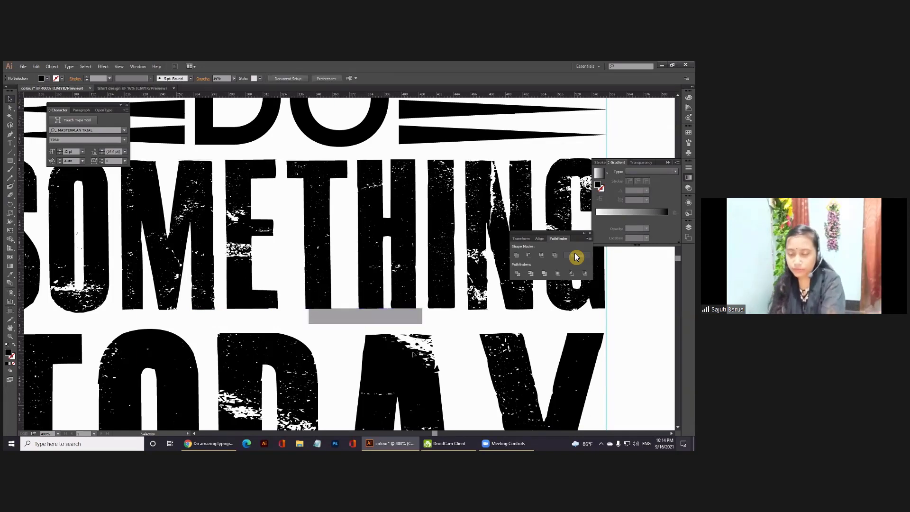
- Nudge TODAY up three steps and move the grey bar below TODAY
click(414, 354)
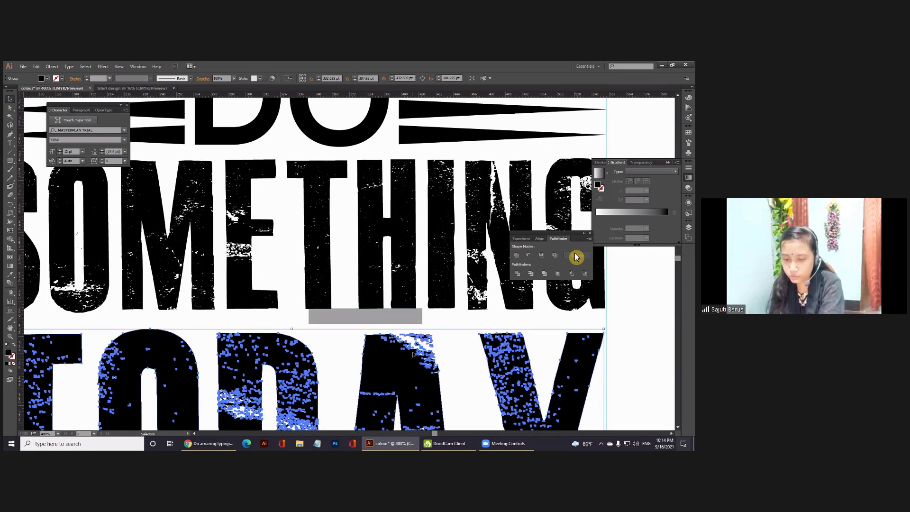
key(Up)
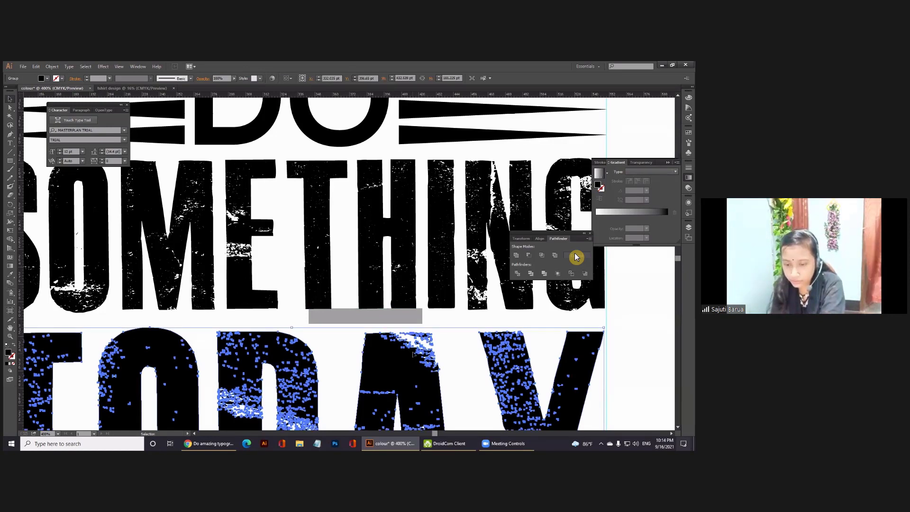
key(Up)
key(Up)
key(Up)
key(Up)
key(Up)
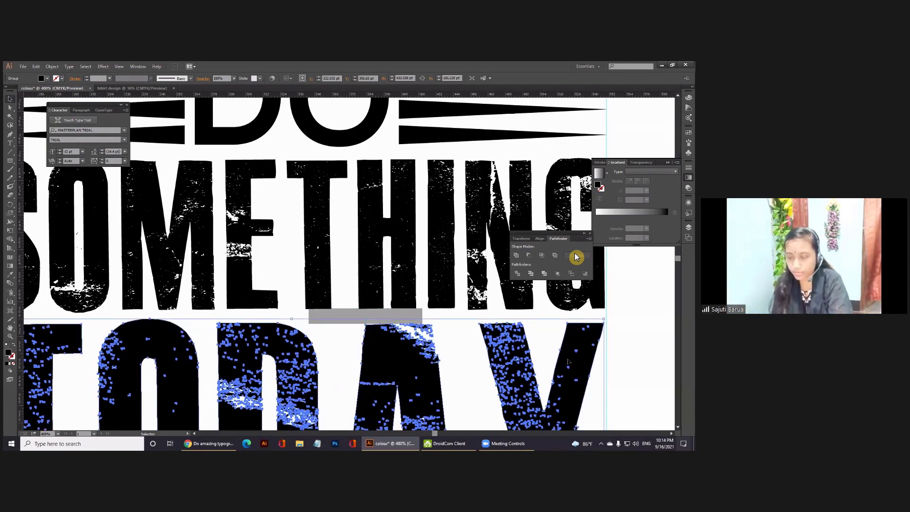
key(Up)
drag(622, 390, 612, 367)
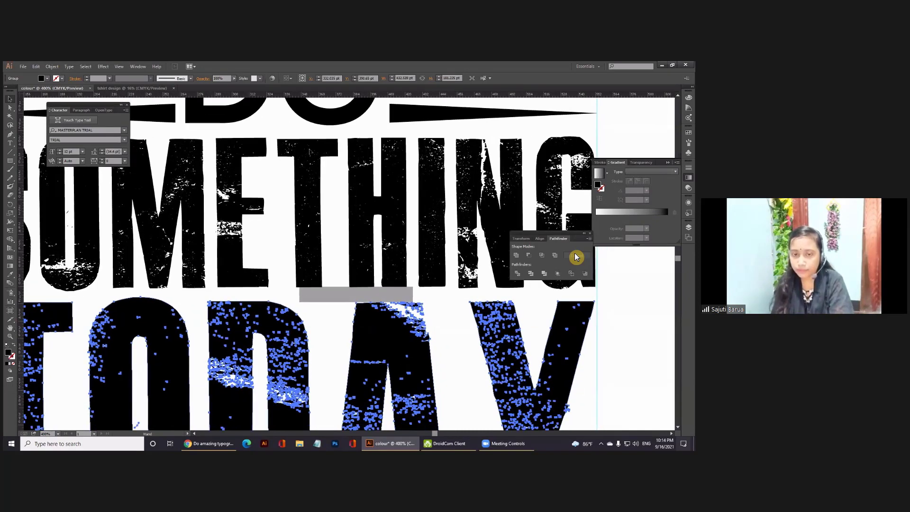
scroll(320, 129, down, 5)
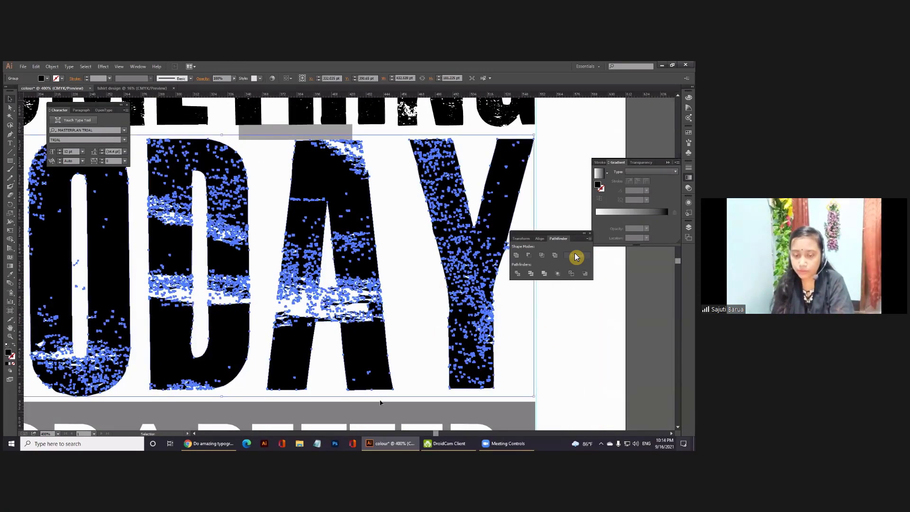
drag(321, 137, 380, 402)
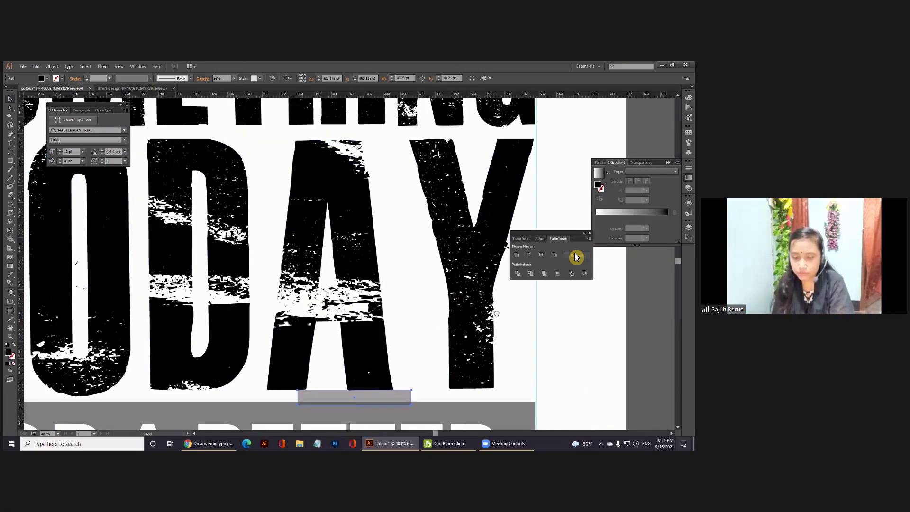
- Fine-tune the FOR A BETTER band's position, nudging it down then back up
scroll(497, 314, down, 1)
scroll(460, 313, down, 1)
scroll(422, 312, down, 1)
scroll(387, 311, down, 1)
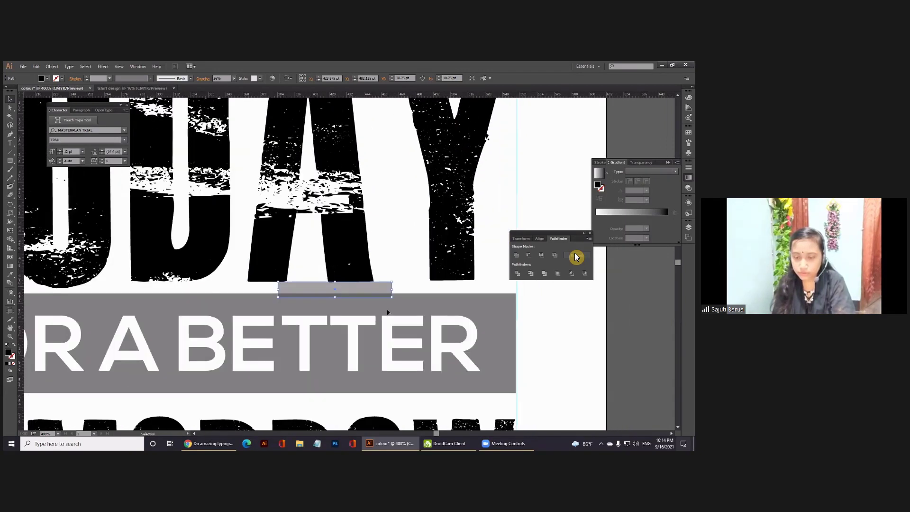
click(387, 311)
key(Down)
key(Down)
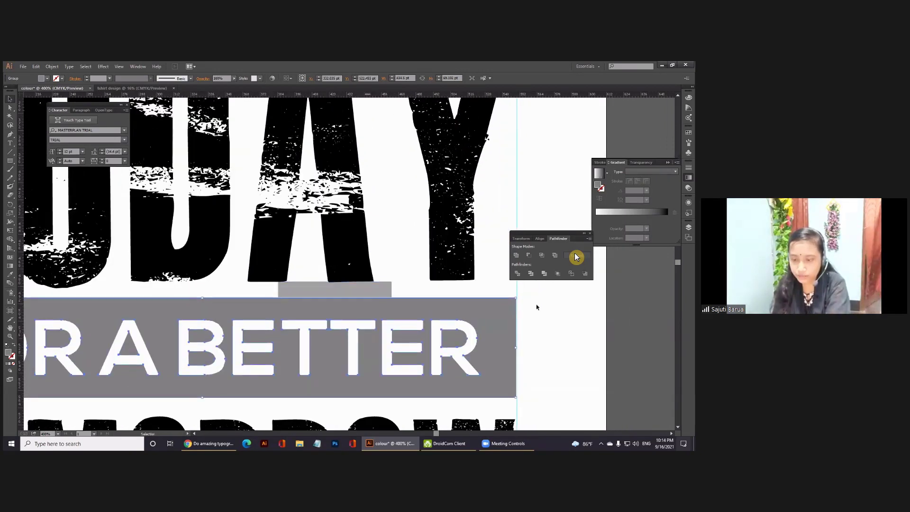
key(Up)
click(390, 228)
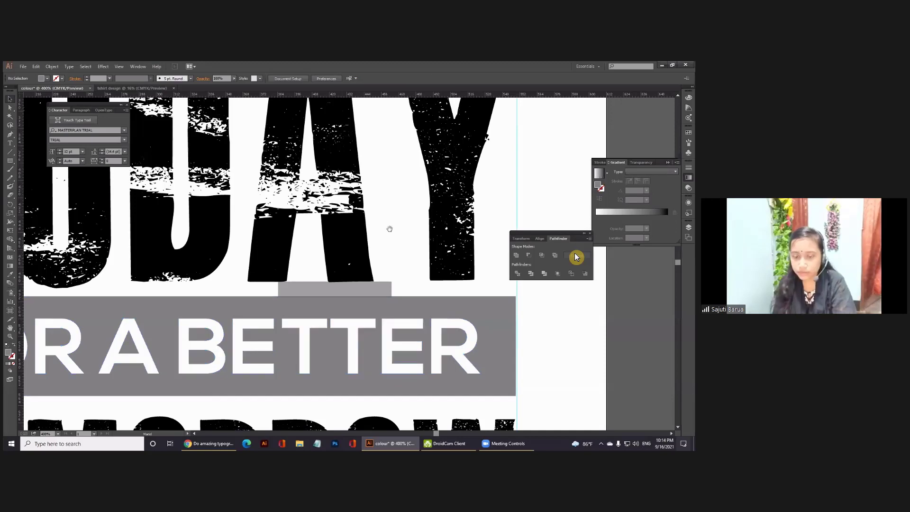
- Place the small grey bar just below the grey band, undoing an extra nudge
scroll(390, 228, down, 1)
scroll(308, 284, down, 1)
scroll(223, 327, down, 1)
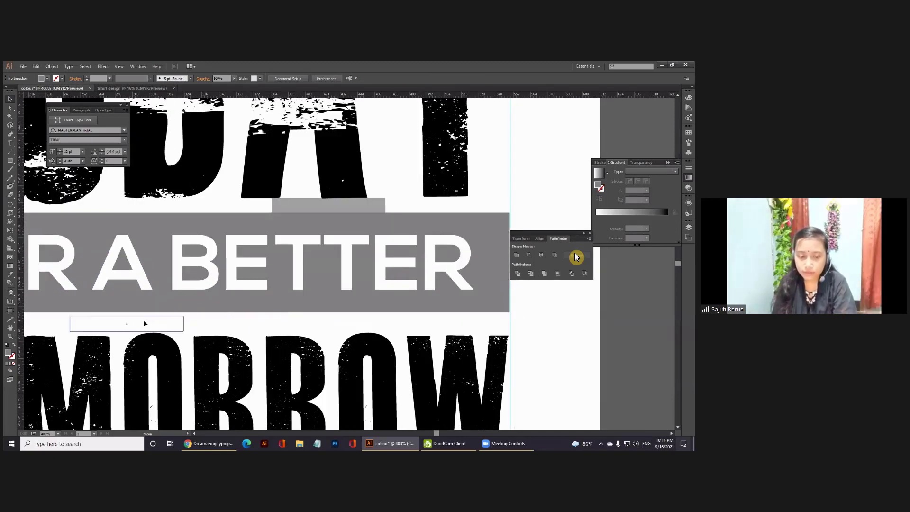
drag(223, 327, 112, 328)
scroll(322, 275, down, 2)
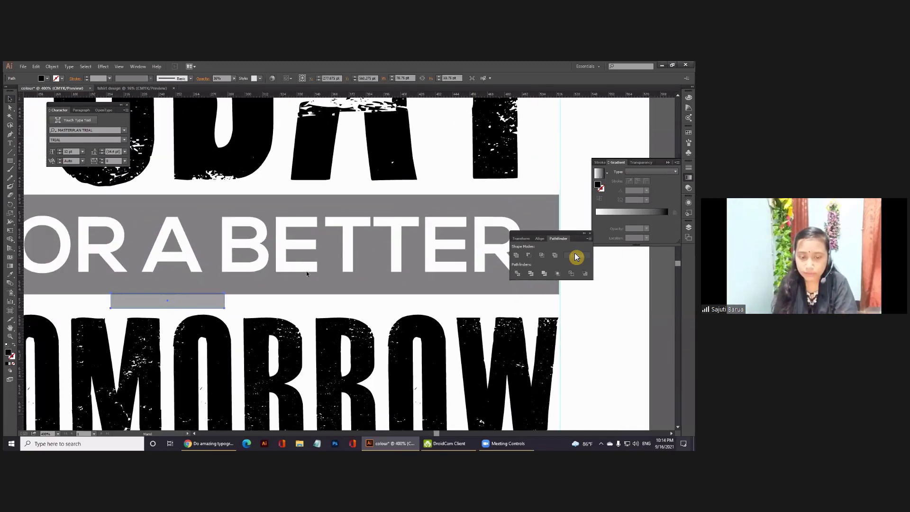
scroll(306, 271, left, 5)
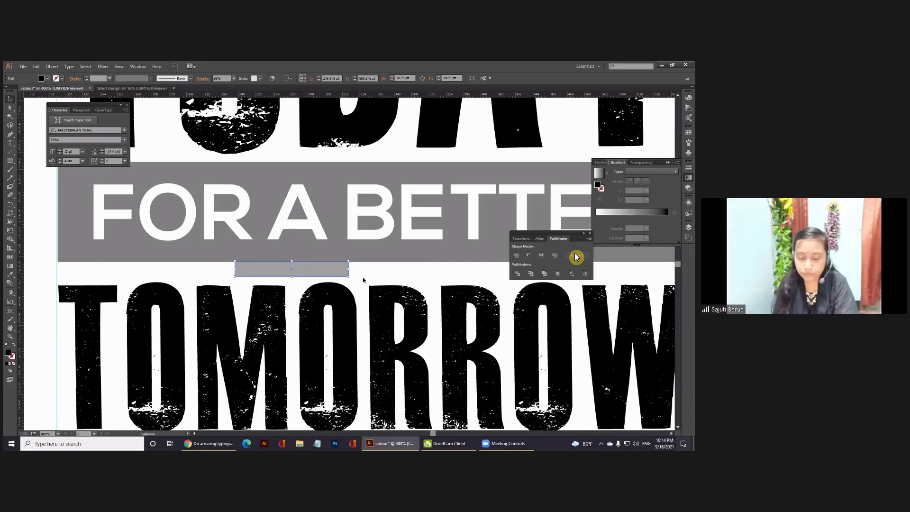
key(Down)
click(326, 278)
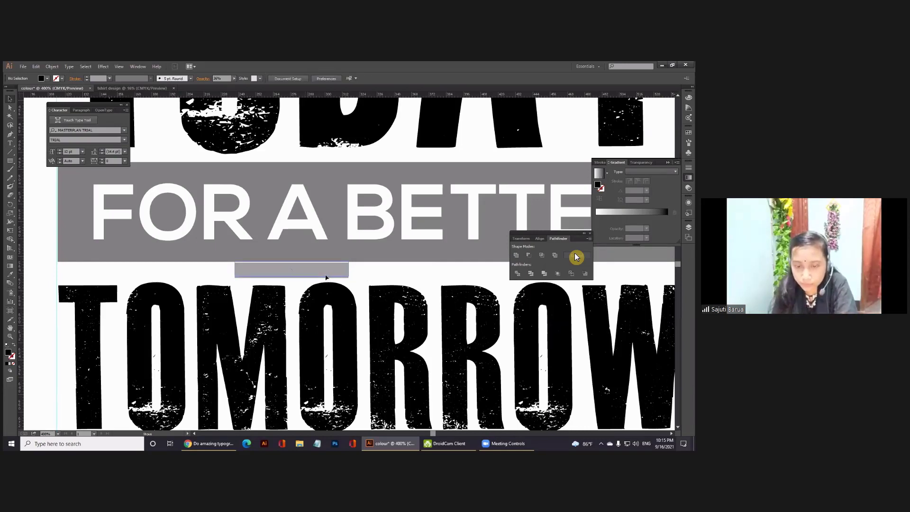
key(ctrl+z)
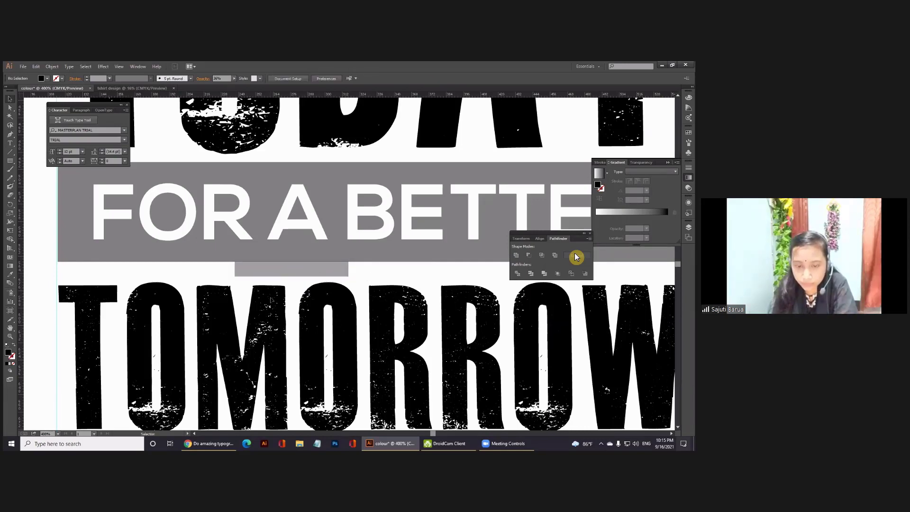
- Nudge TOMORROW up and clear the selection
click(272, 300)
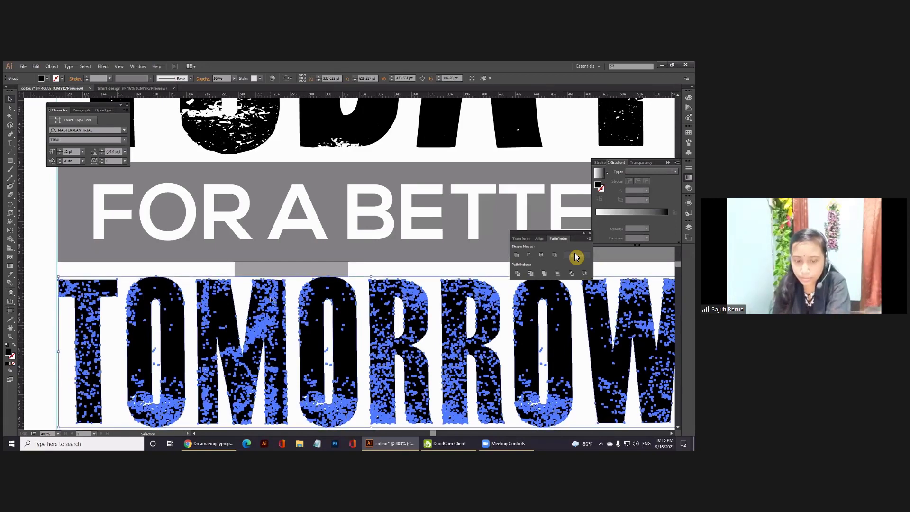
key(Up)
key(Up)
key(Up)
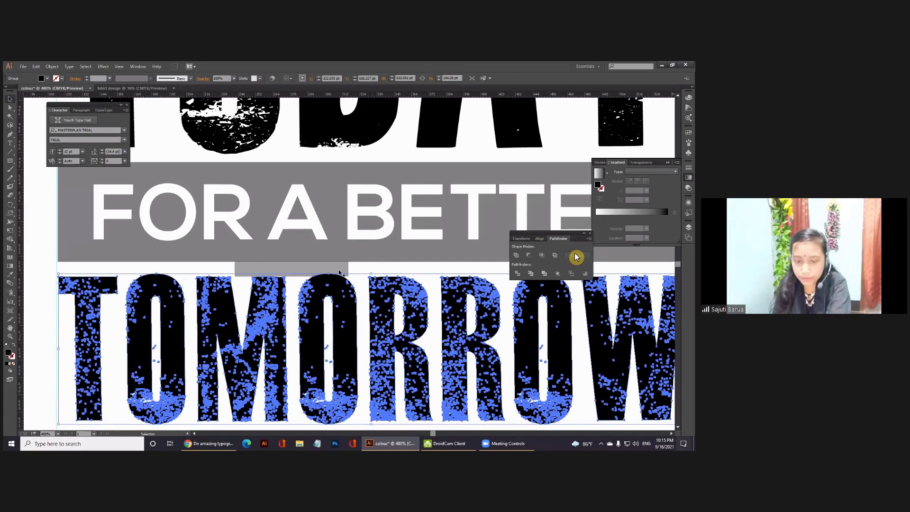
key(ctrl+shift+a)
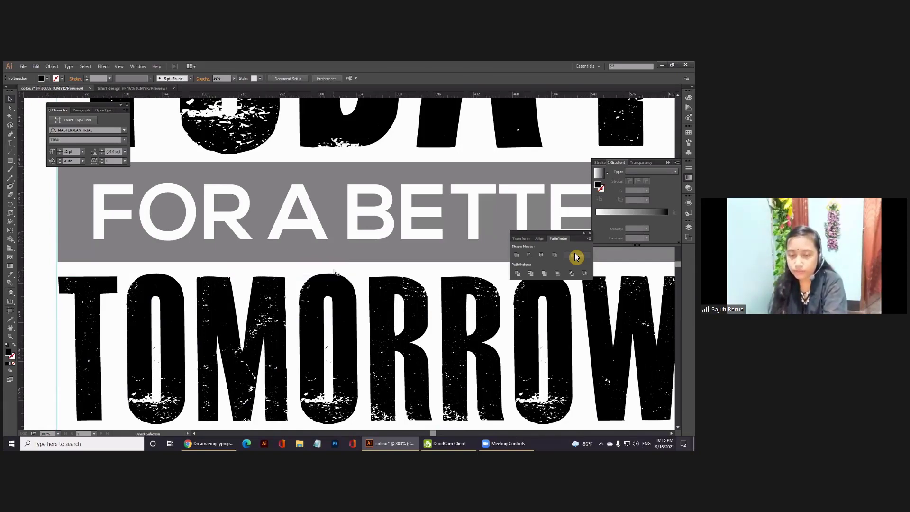
alt+scroll(334, 271, down, 1)
- Drag the teal and orange squares left to sit beside the artboard
alt+scroll(370, 251, down, 2)
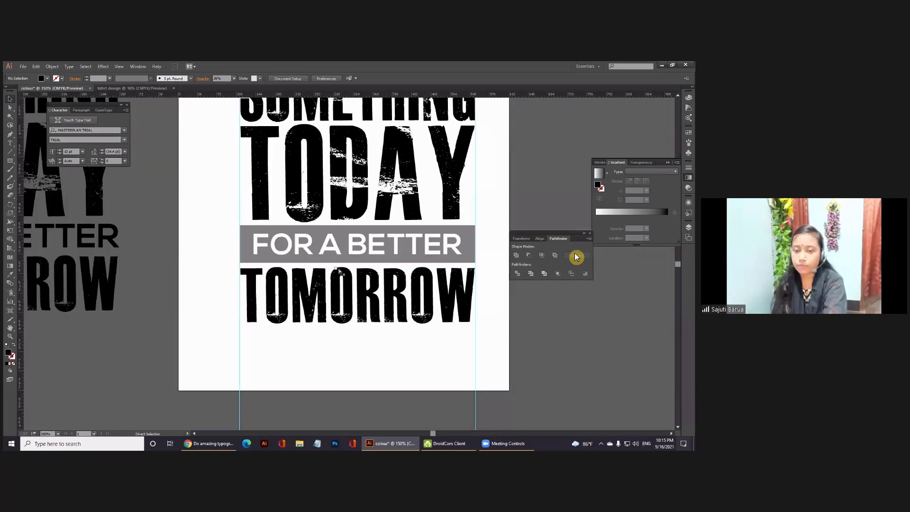
alt+scroll(408, 232, down, 1)
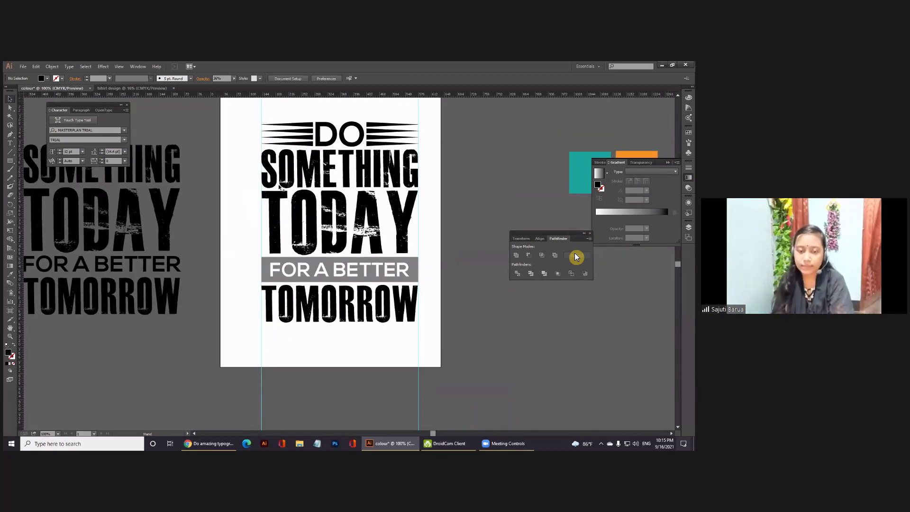
drag(327, 120, 233, 161)
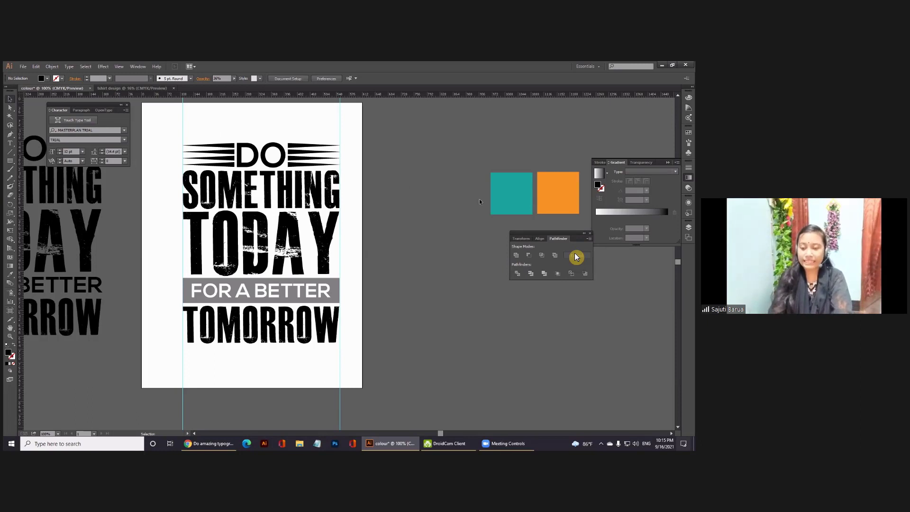
drag(559, 203, 559, 205)
drag(552, 199, 453, 196)
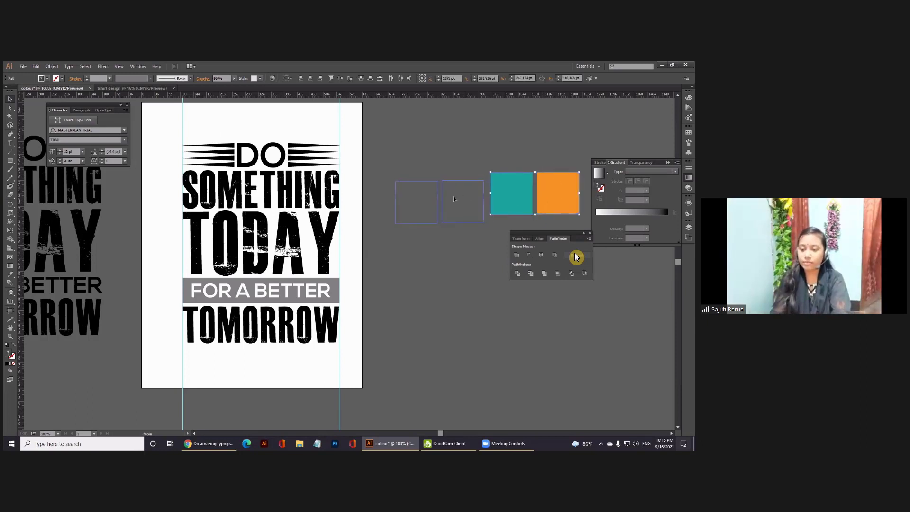
click(426, 159)
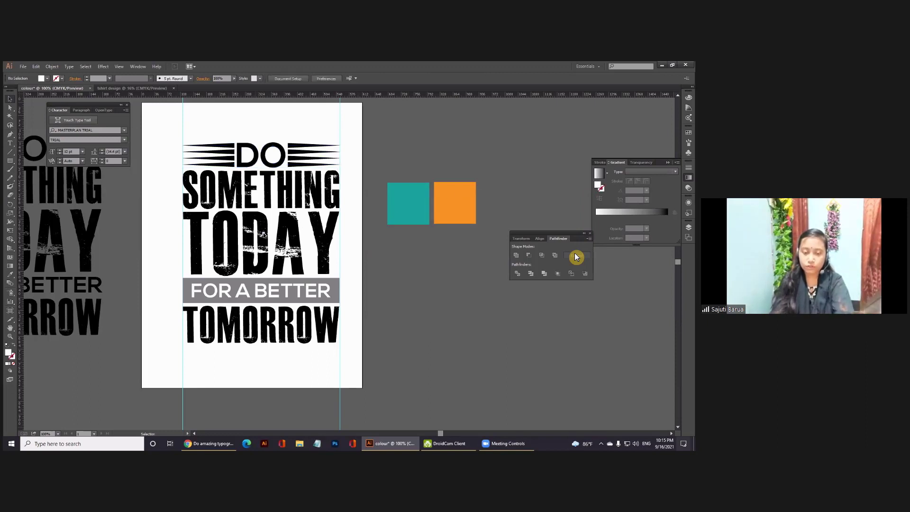
- Colour TODAY and TOMORROW orange by eyedropping the orange square
click(264, 254)
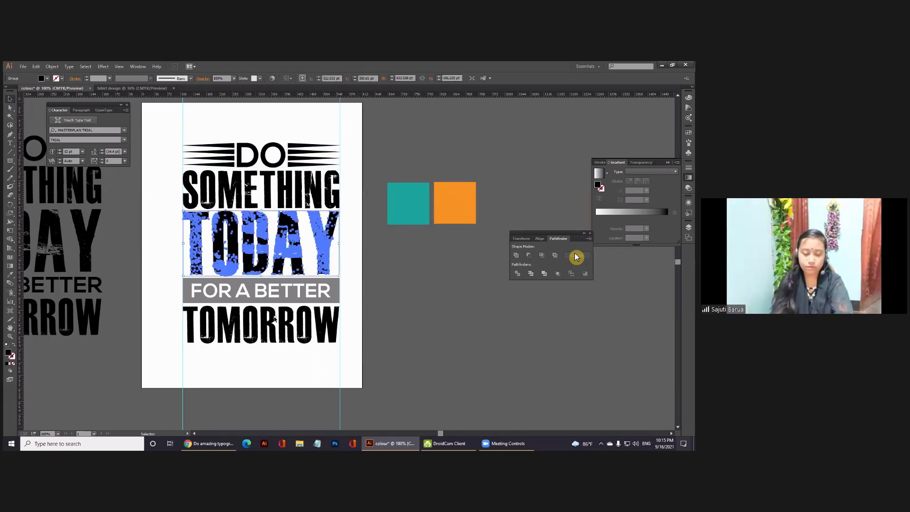
shift+click(274, 318)
key(i)
click(457, 201)
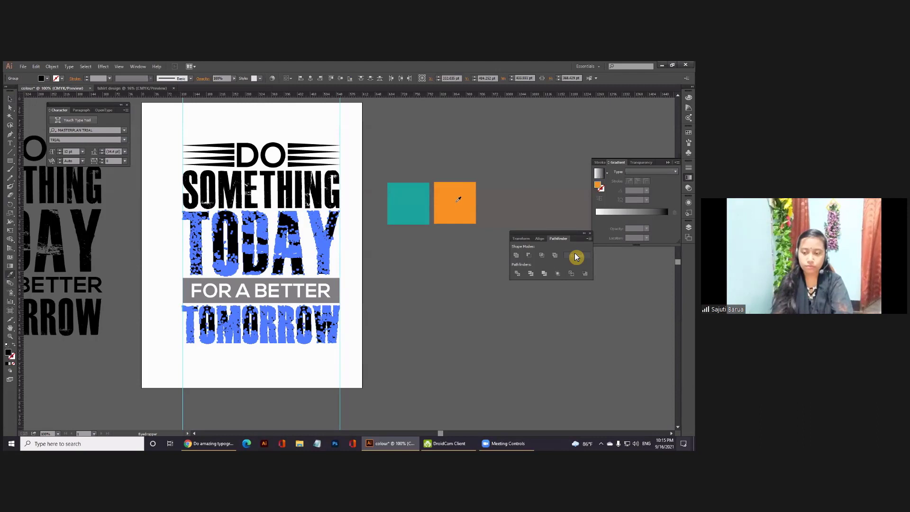
click(9, 99)
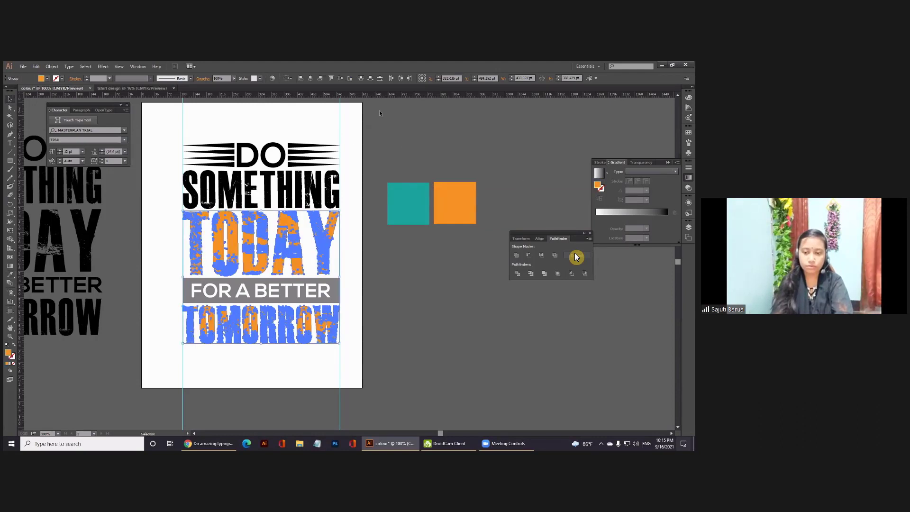
click(342, 172)
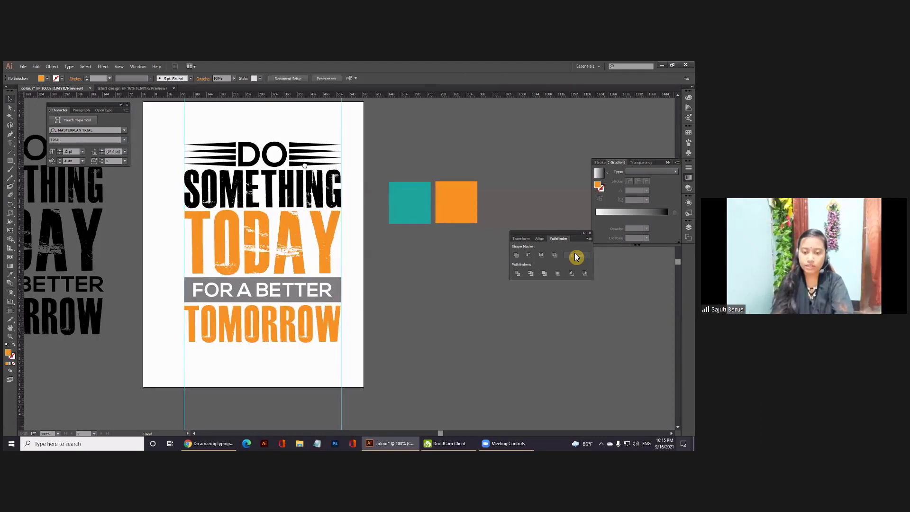
drag(291, 162, 314, 177)
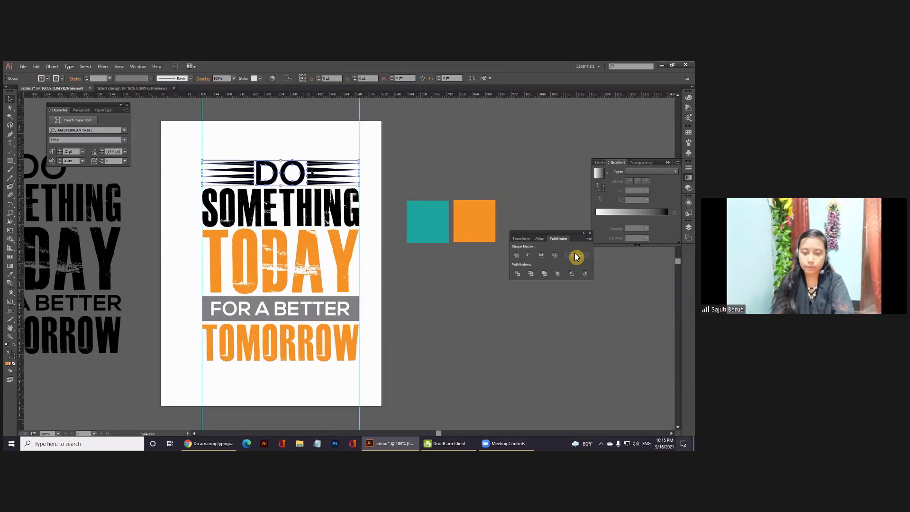
- Colour SOMETHING and the FOR A BETTER band teal by eyedropping the teal square
click(311, 195)
click(11, 274)
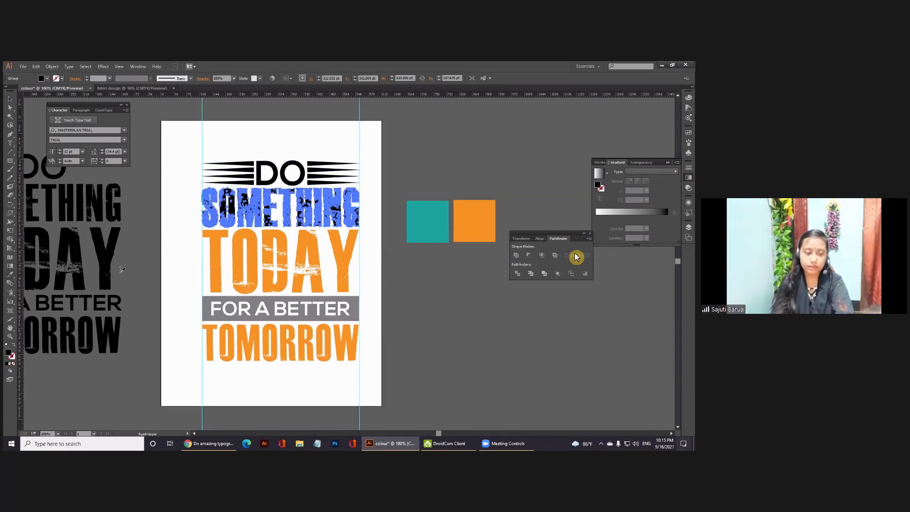
click(433, 226)
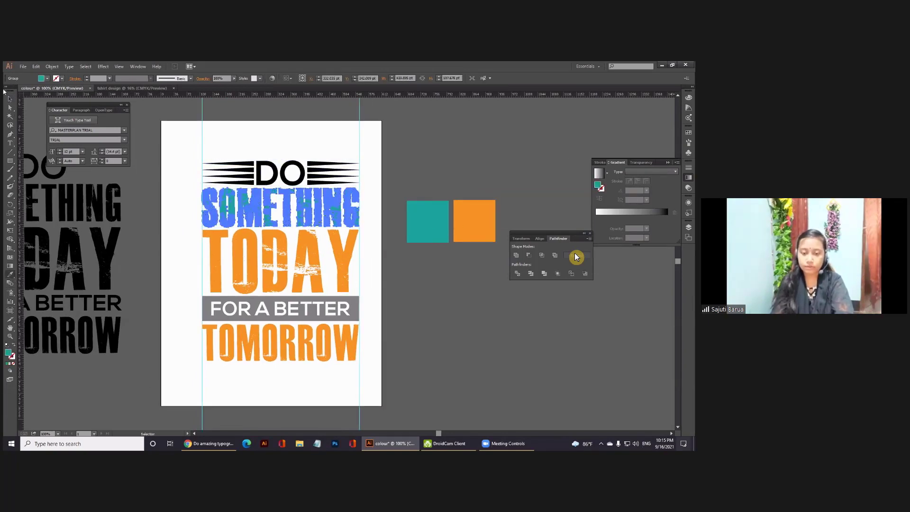
key(v)
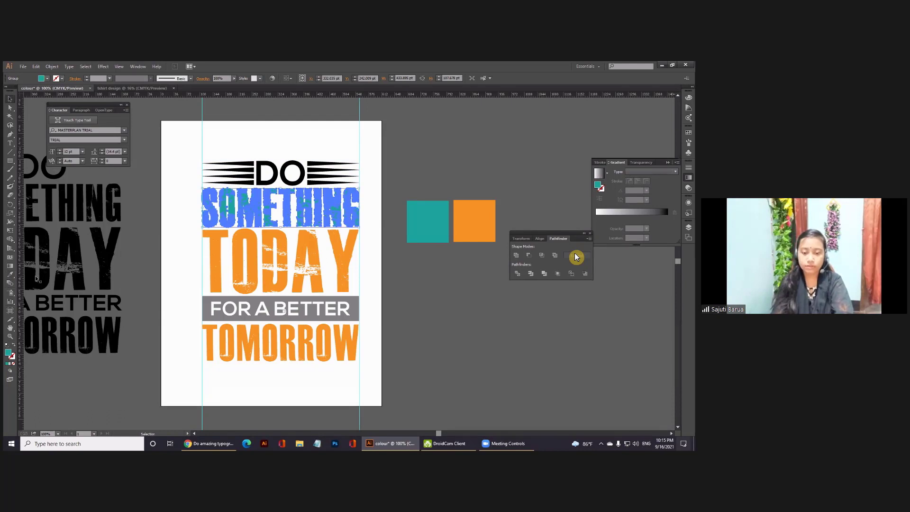
click(280, 309)
click(10, 274)
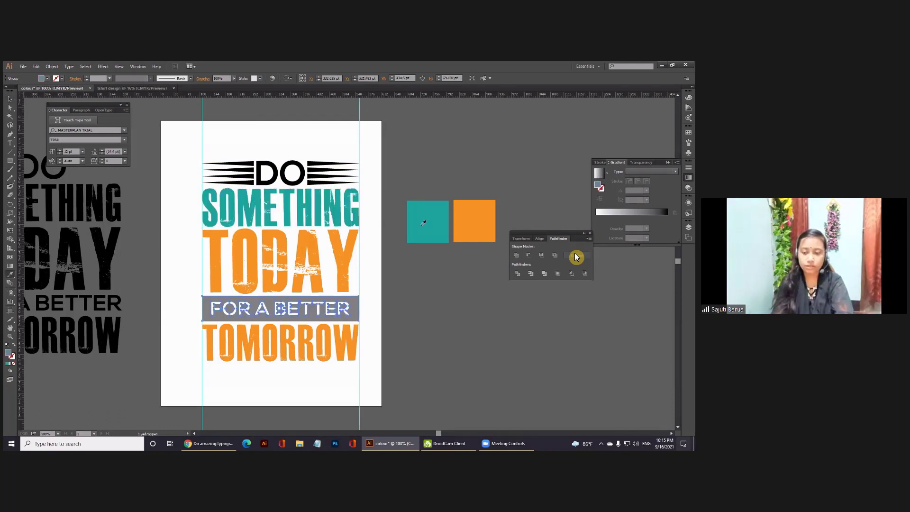
click(10, 98)
click(330, 142)
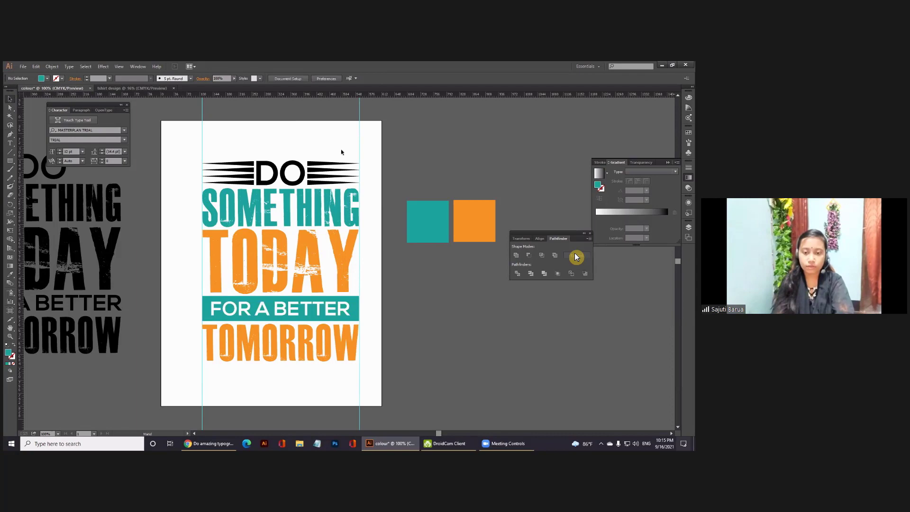
key(ctrl+equal)
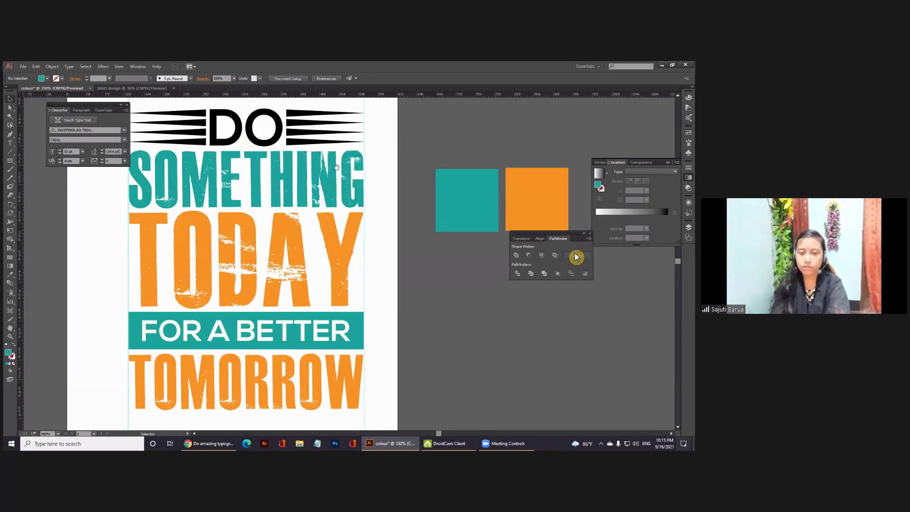
- Expand the stripes beside DO and colour them teal from the teal square
drag(336, 167, 352, 198)
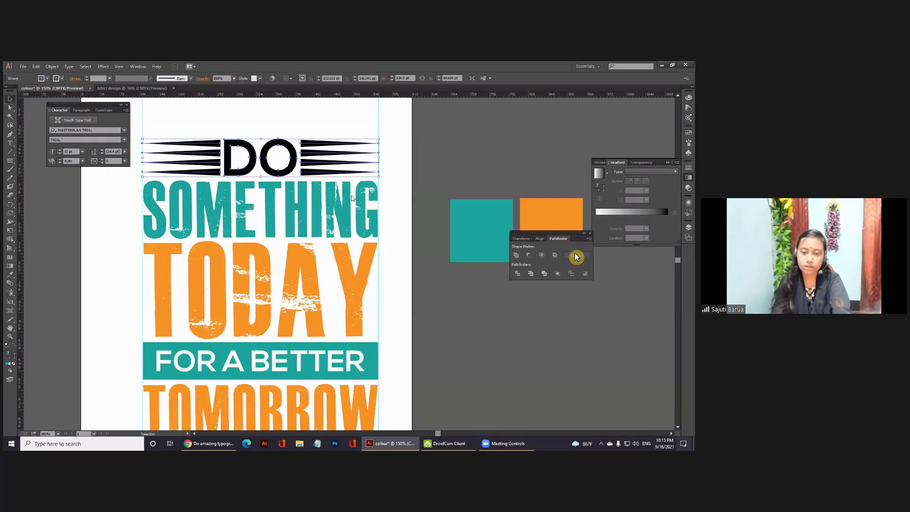
right_click(310, 152)
drag(216, 120, 208, 177)
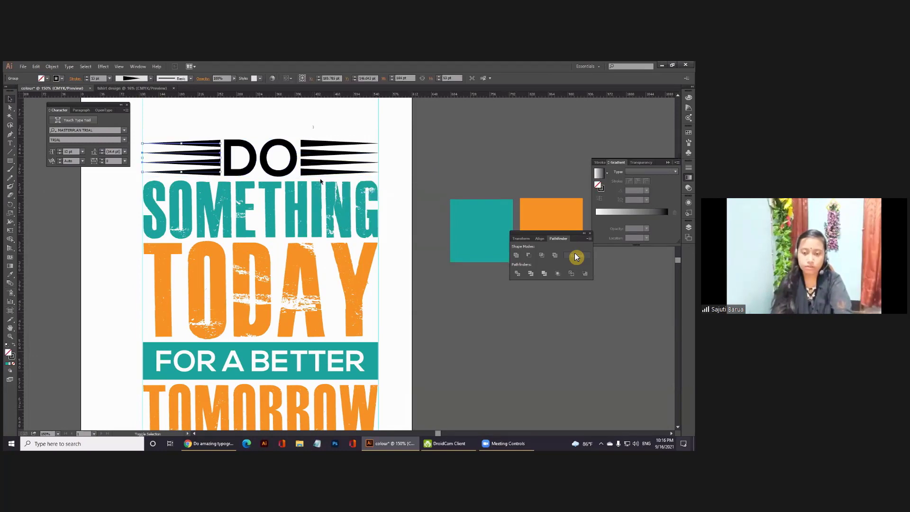
drag(322, 127, 270, 171)
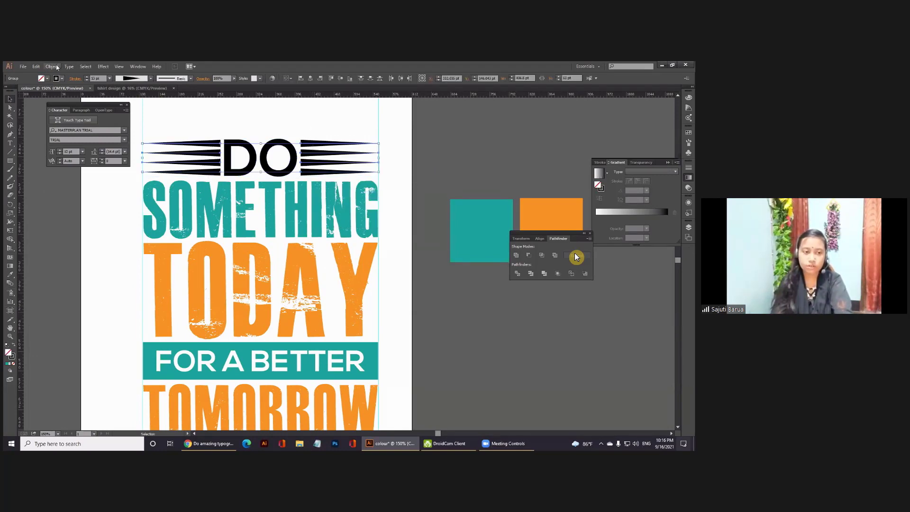
click(52, 66)
click(71, 148)
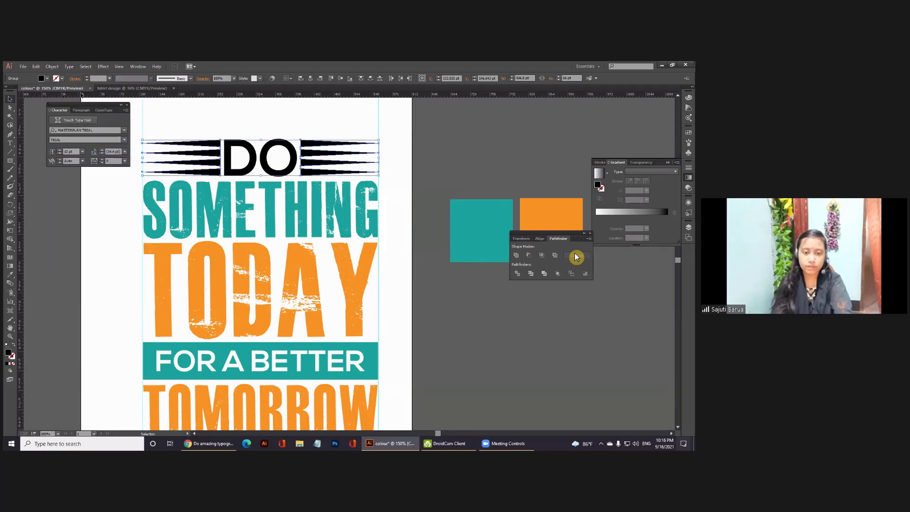
click(52, 67)
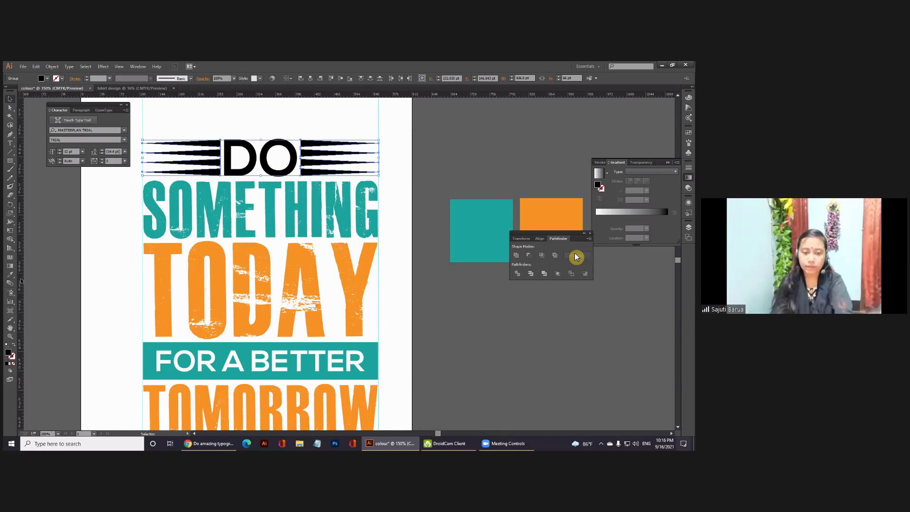
click(474, 223)
click(9, 98)
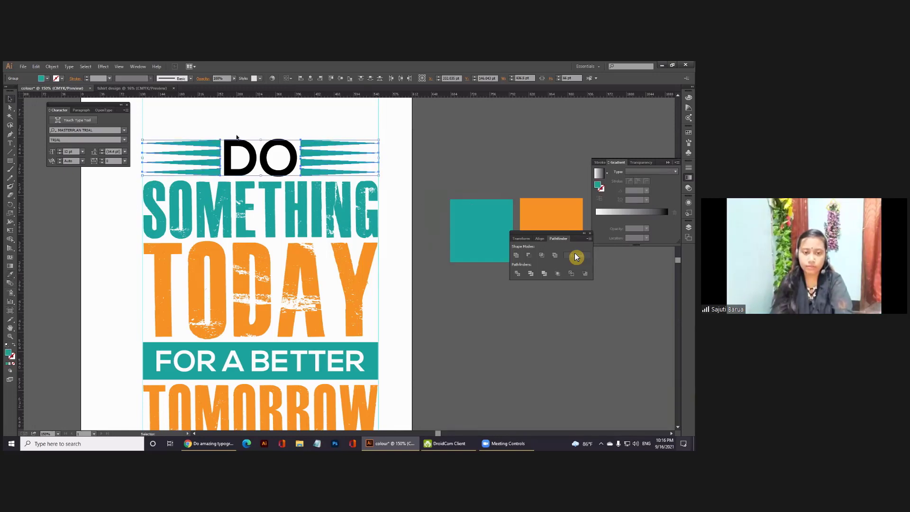
- Make the word DO orange by sampling the orange square with the Eyedropper
click(240, 151)
click(10, 274)
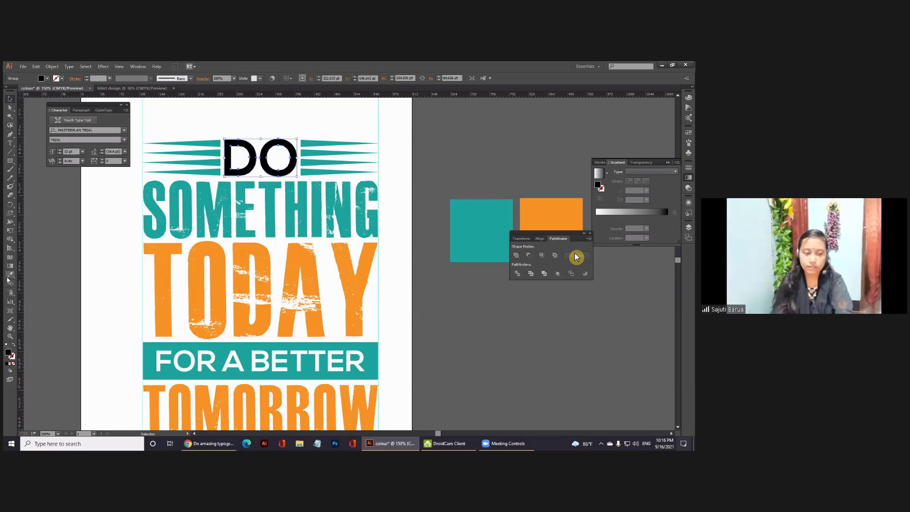
click(545, 213)
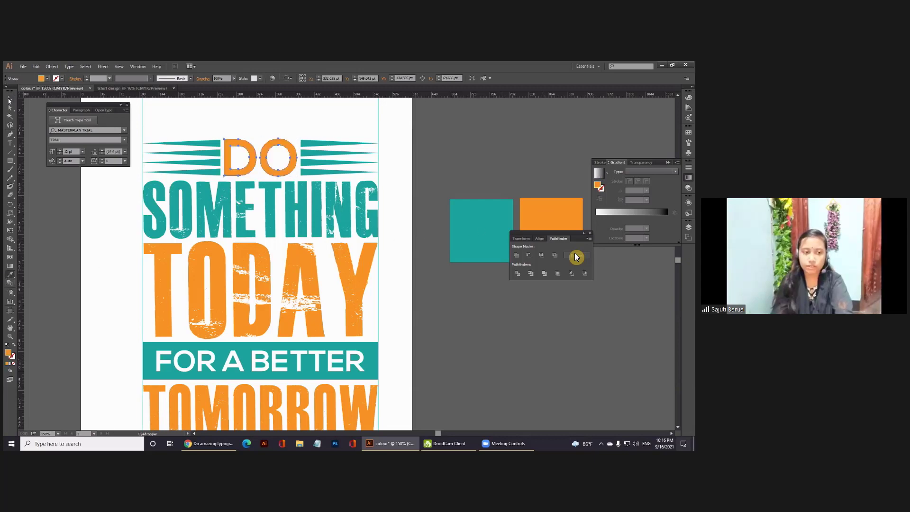
- Group the DO stripes and word together, then deselect
key(v)
drag(188, 118, 339, 161)
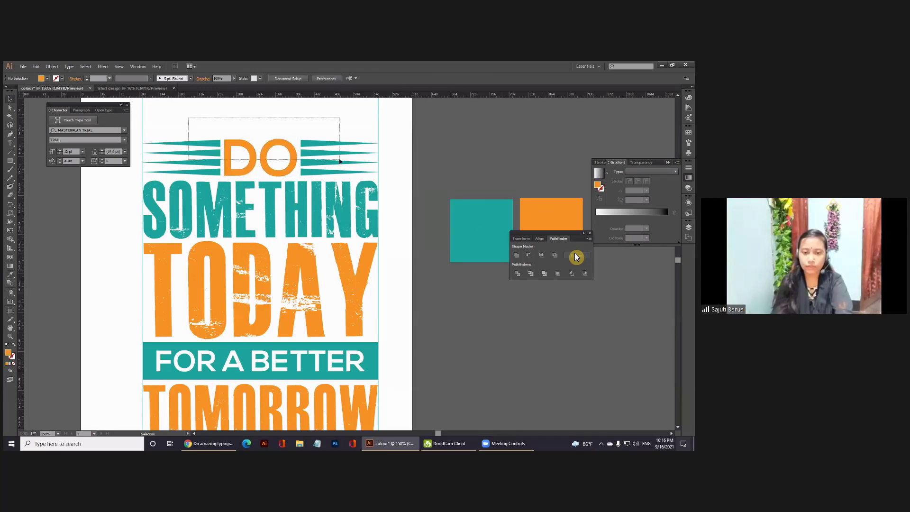
right_click(302, 159)
click(320, 194)
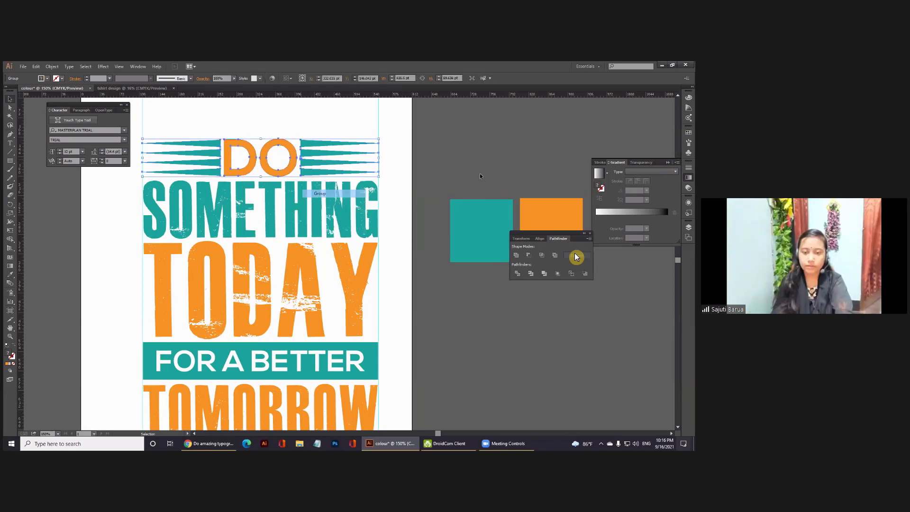
click(479, 175)
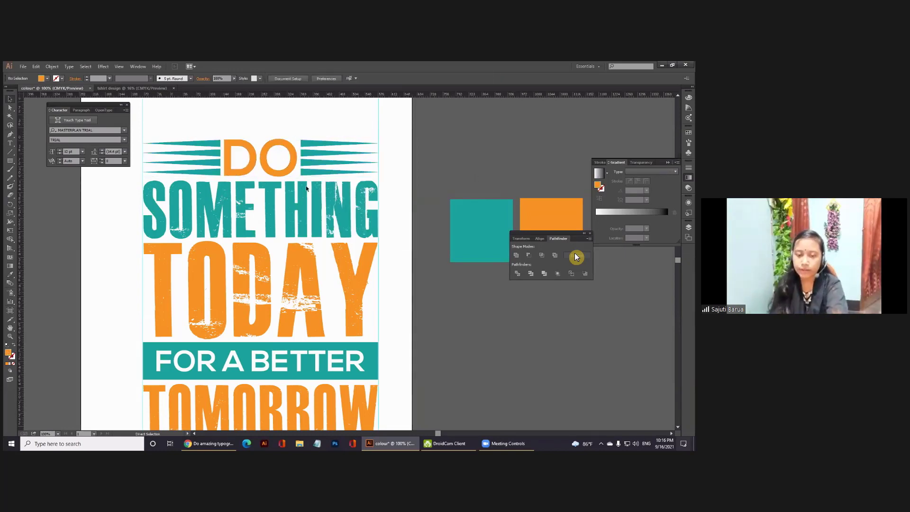
- Move the teal and orange sample squares up and right, clear of the poster artboard
key(ctrl+minus)
key(ctrl+minus)
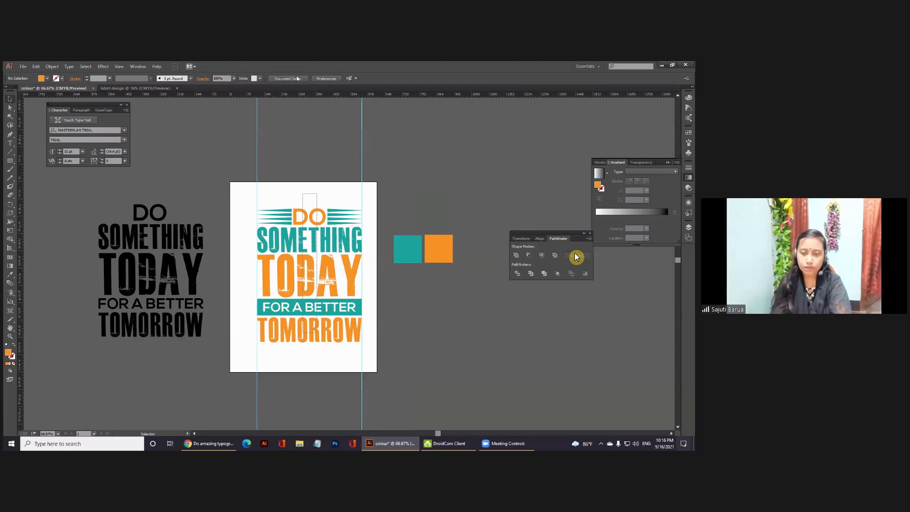
key(ctrl+a)
click(383, 198)
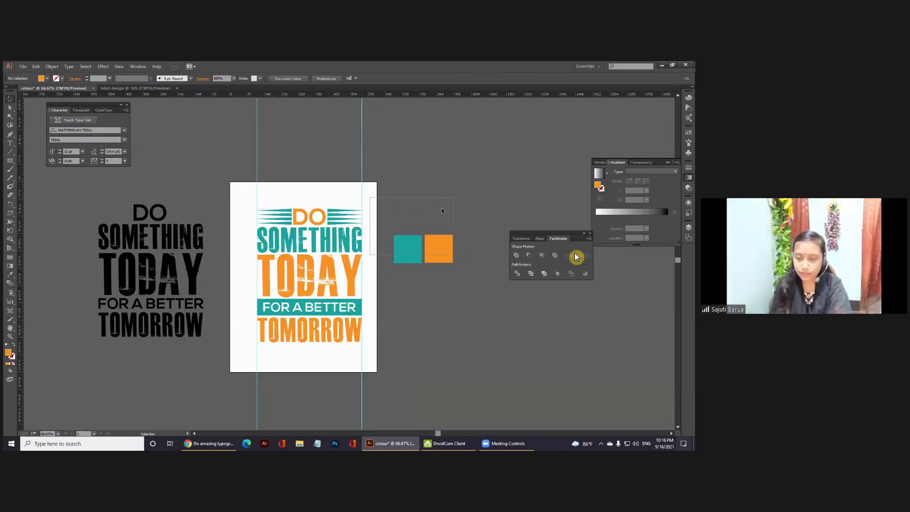
drag(462, 270, 394, 216)
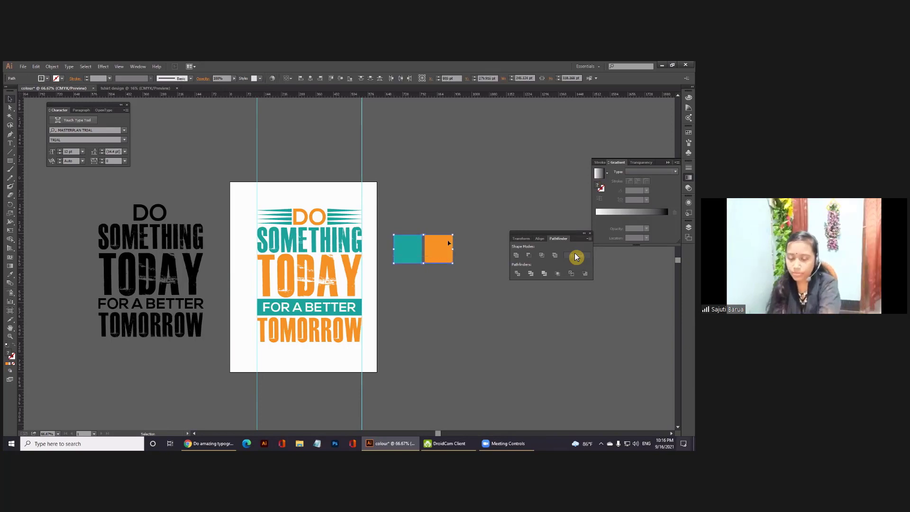
drag(423, 248, 498, 186)
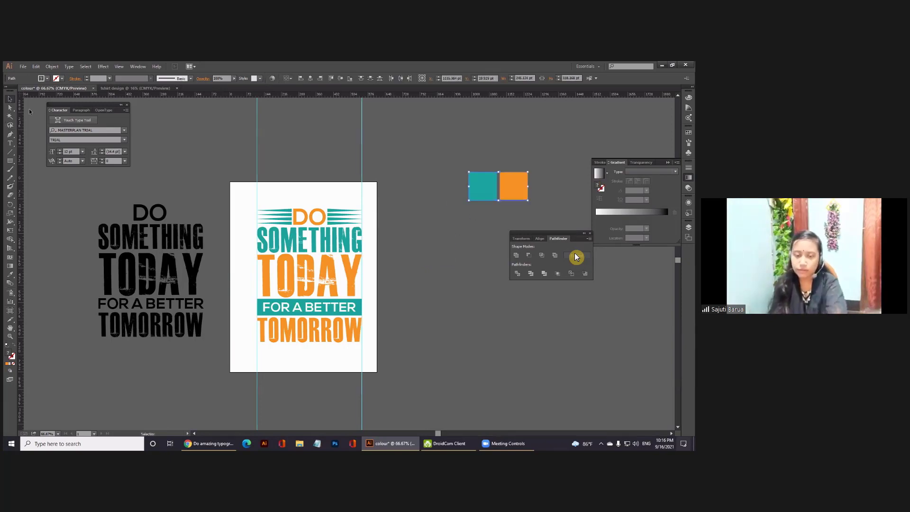
click(10, 161)
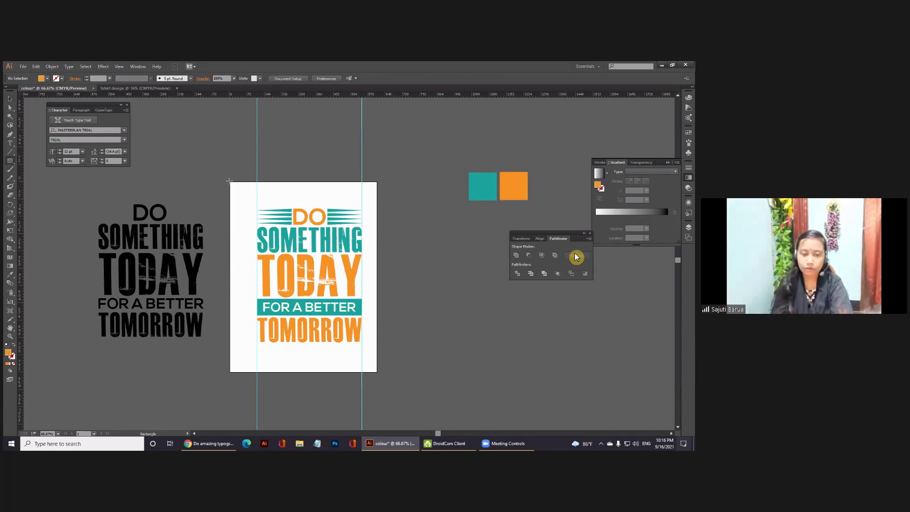
drag(230, 181, 378, 353)
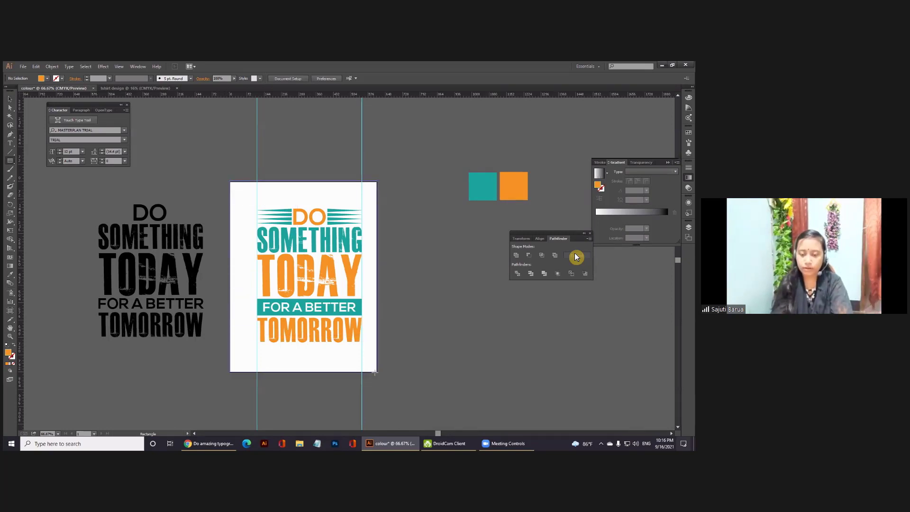
- Fill the artboard-sized rectangle with black and send it behind the text
drag(378, 353, 377, 372)
click(47, 78)
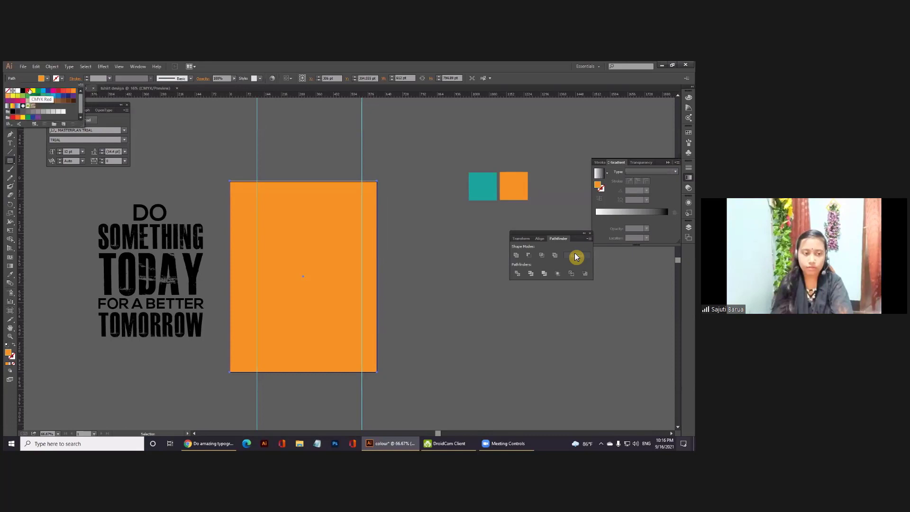
click(23, 90)
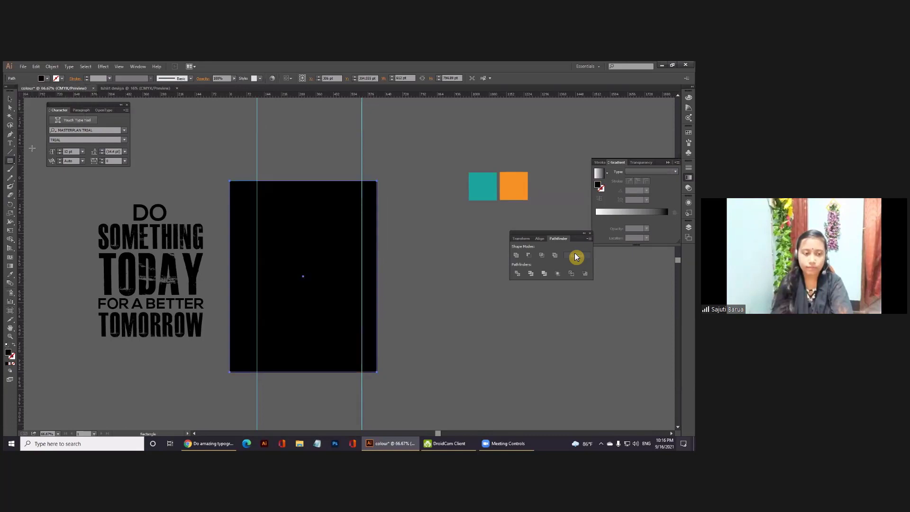
click(9, 99)
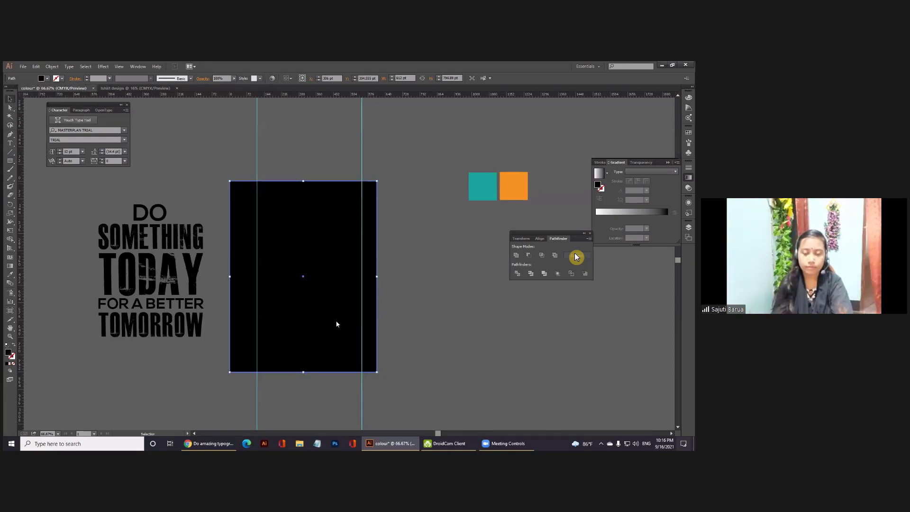
right_click(304, 237)
mouse_move(334, 340)
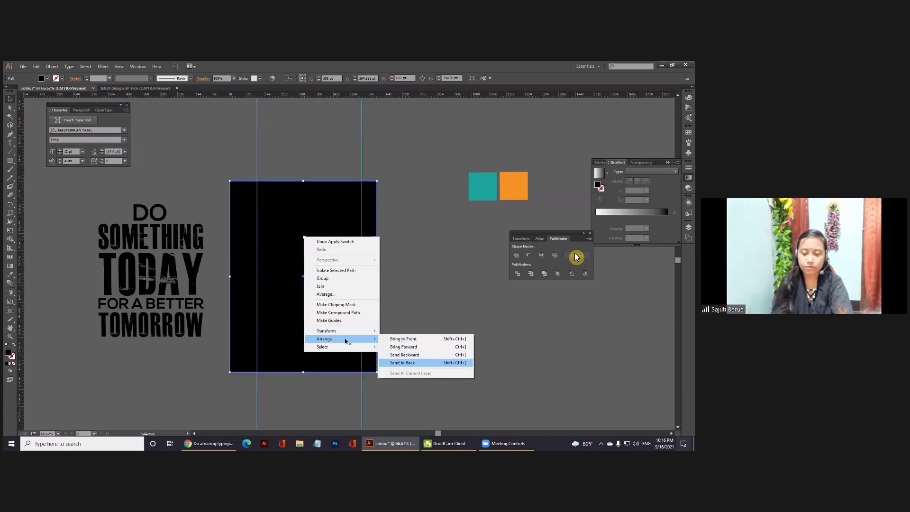
click(403, 362)
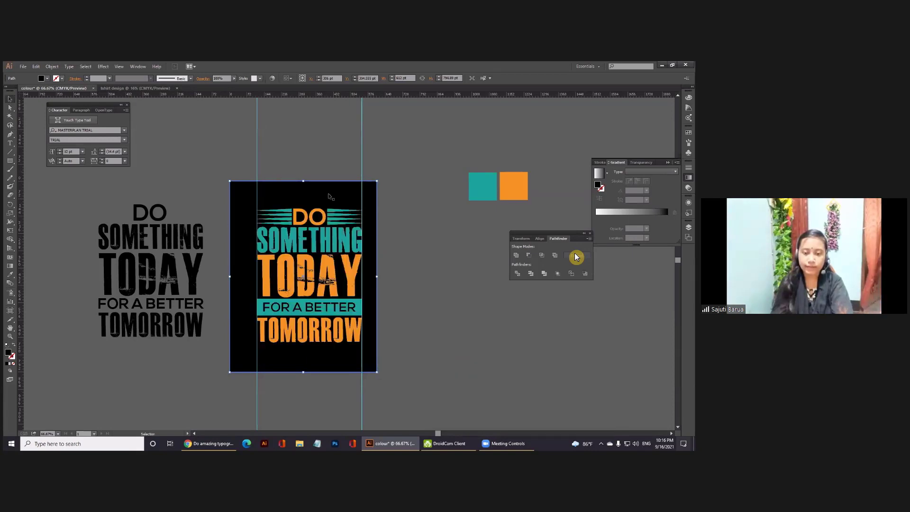
- Clear the selection and select all the poster text
key(ctrl+shift+a)
click(333, 222)
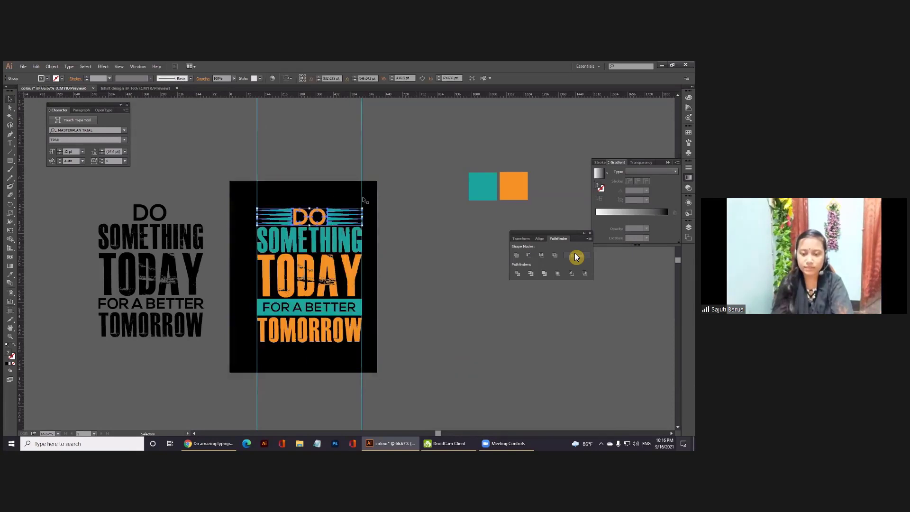
click(316, 197)
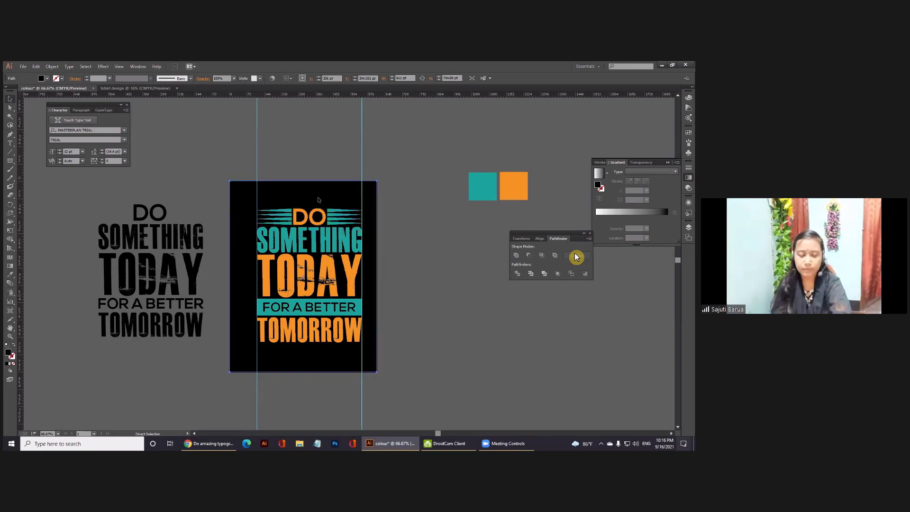
key(ctrl+shift+a)
click(337, 309)
- Group all the poster text together and deselect it
right_click(306, 283)
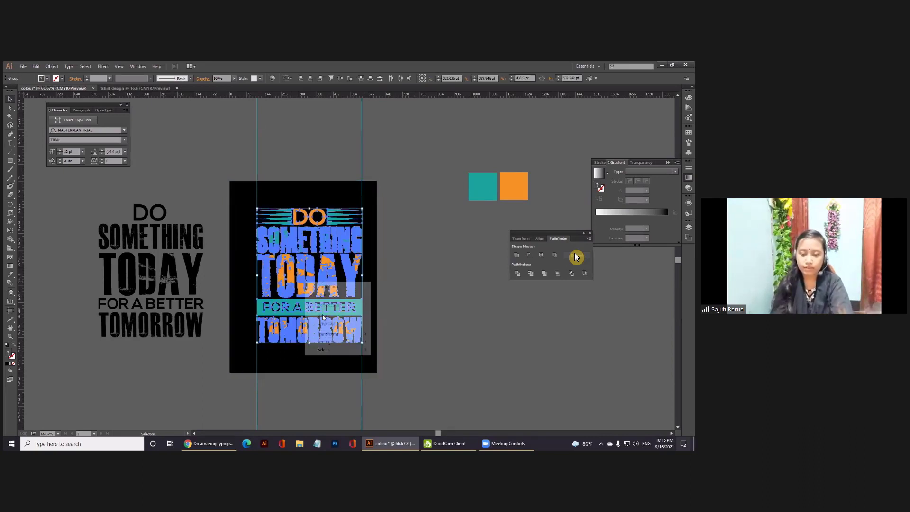
click(324, 316)
key(ctrl+shift+a)
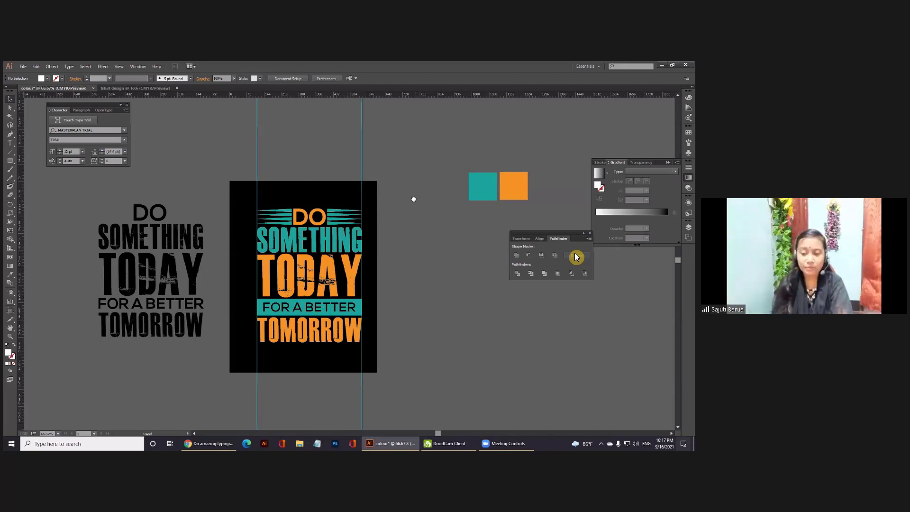
- Delete the black reference text and the teal and orange sample squares
scroll(407, 201, right, 5)
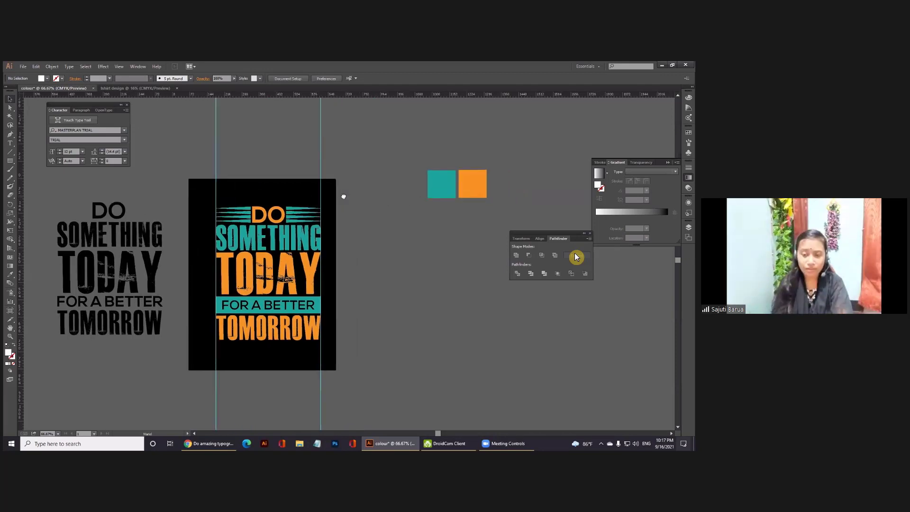
click(99, 326)
key(Delete)
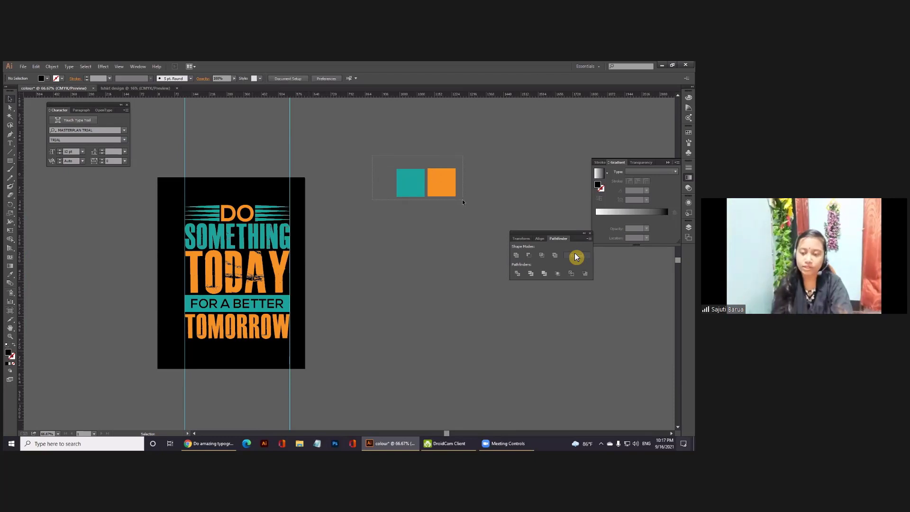
drag(463, 201, 462, 200)
key(Delete)
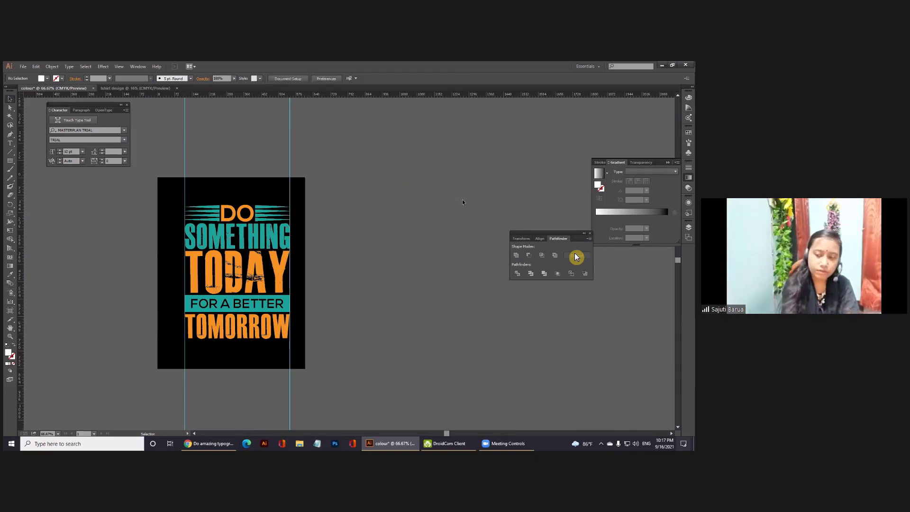
key(ctrl+a)
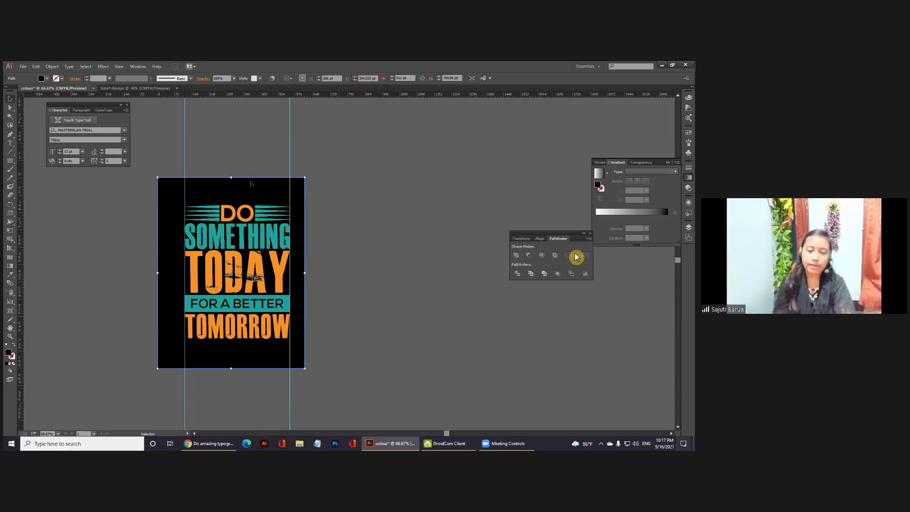
- Duplicate the whole poster artwork to the right
drag(252, 189, 404, 193)
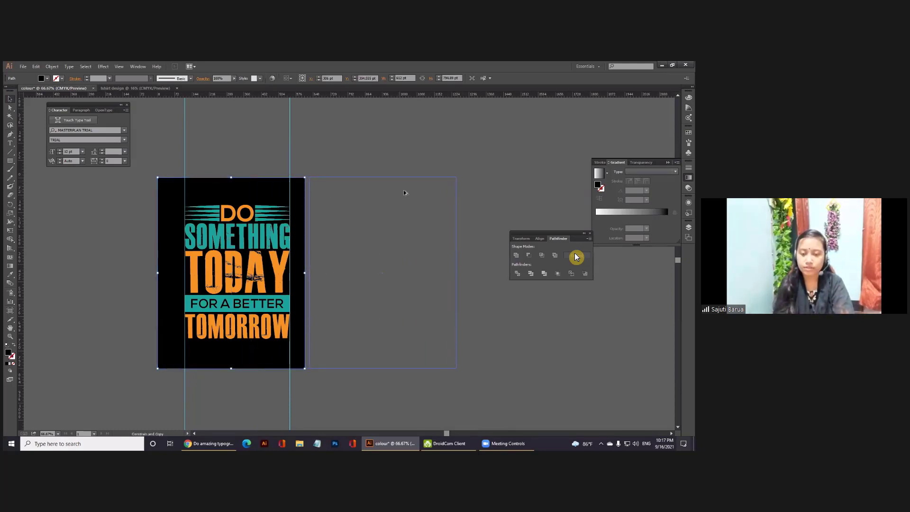
drag(405, 193, 404, 193)
key(ctrl+z)
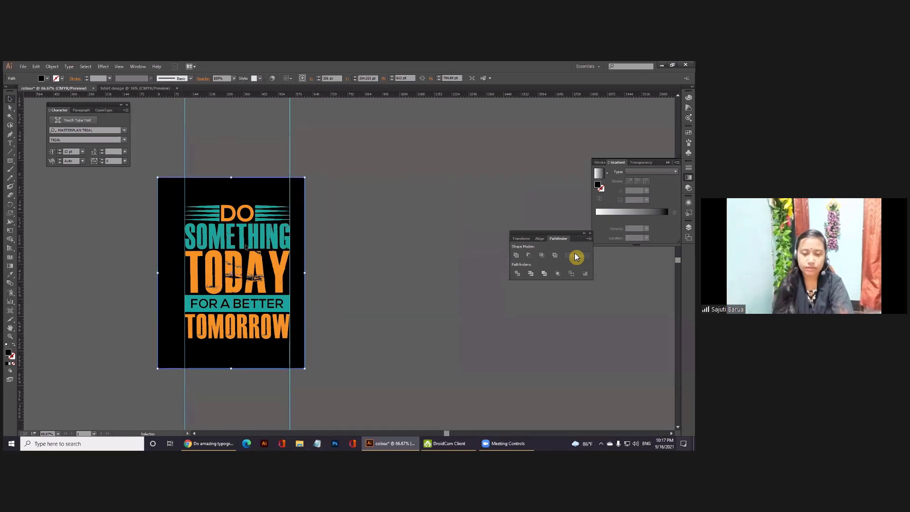
key(ctrl+a)
drag(274, 240, 339, 162)
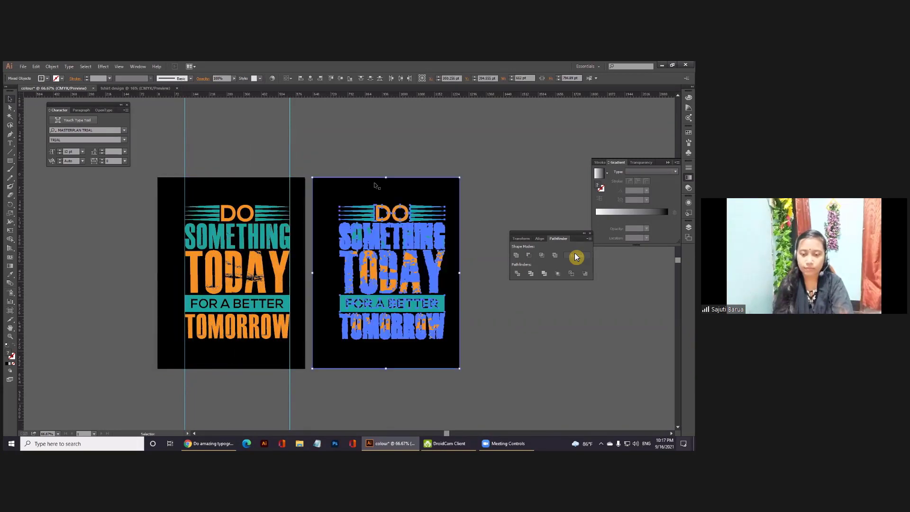
- Change the copied poster's background fill from black to white
click(332, 189)
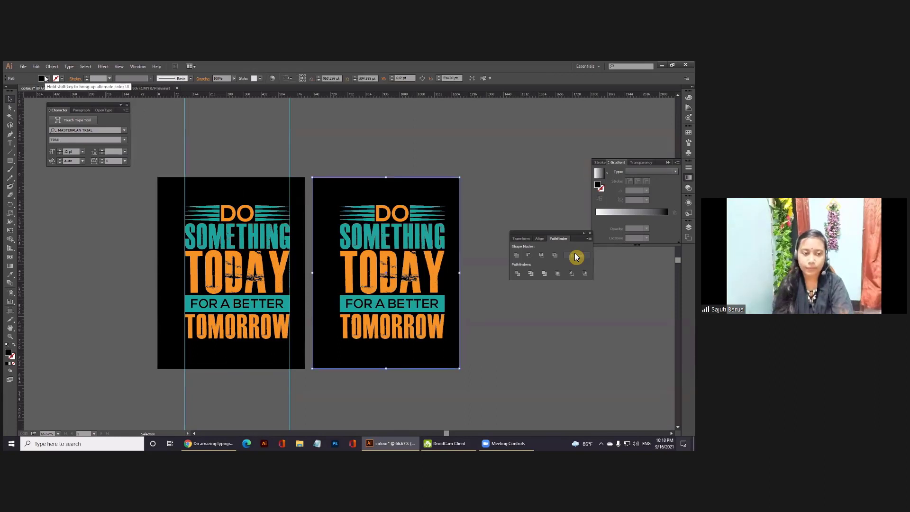
click(46, 79)
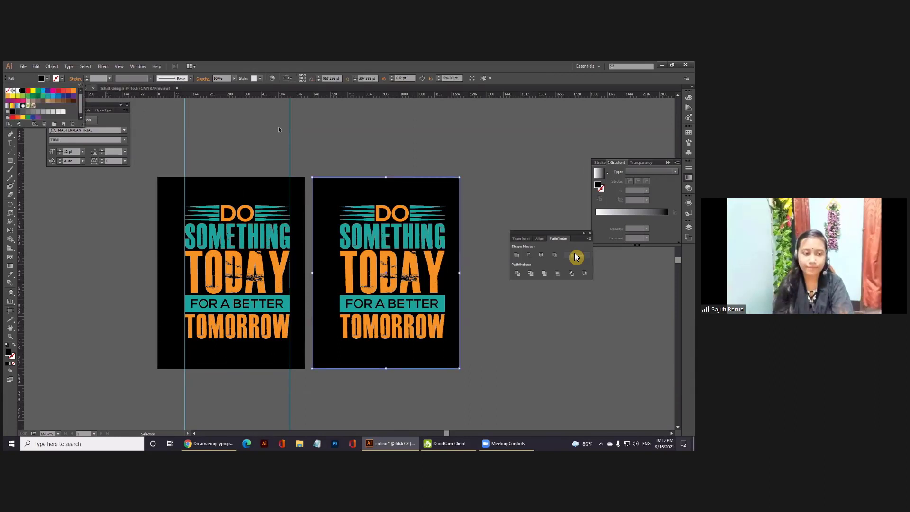
click(18, 91)
click(349, 159)
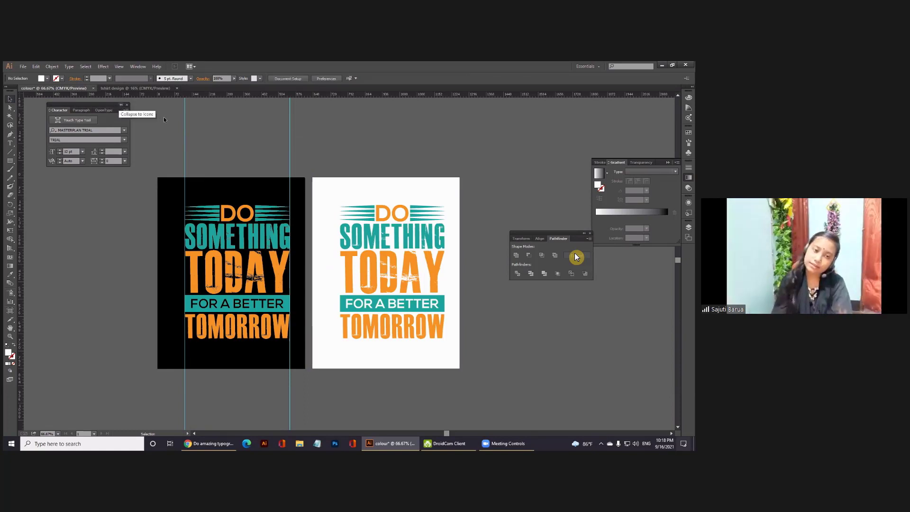
drag(298, 128, 420, 116)
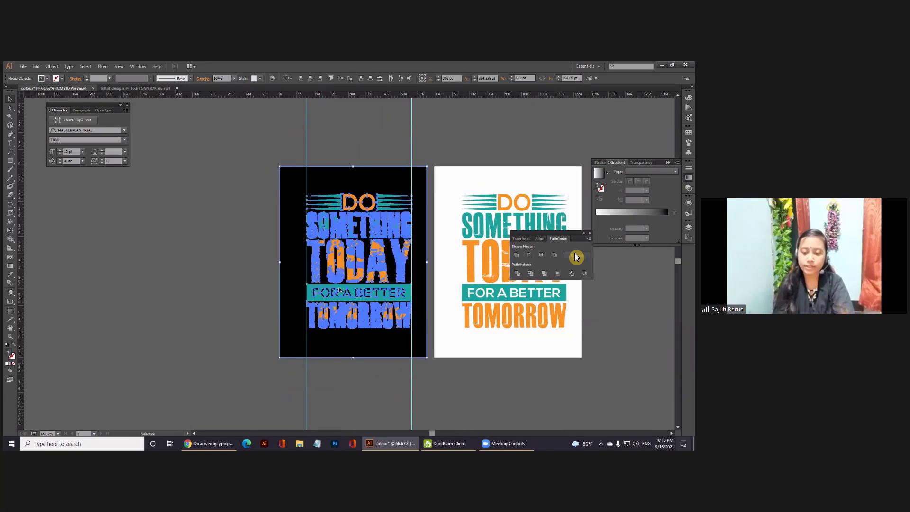
drag(296, 286, 143, 286)
- Drop a duplicate of the black design at the left and make its lettering white
click(30, 97)
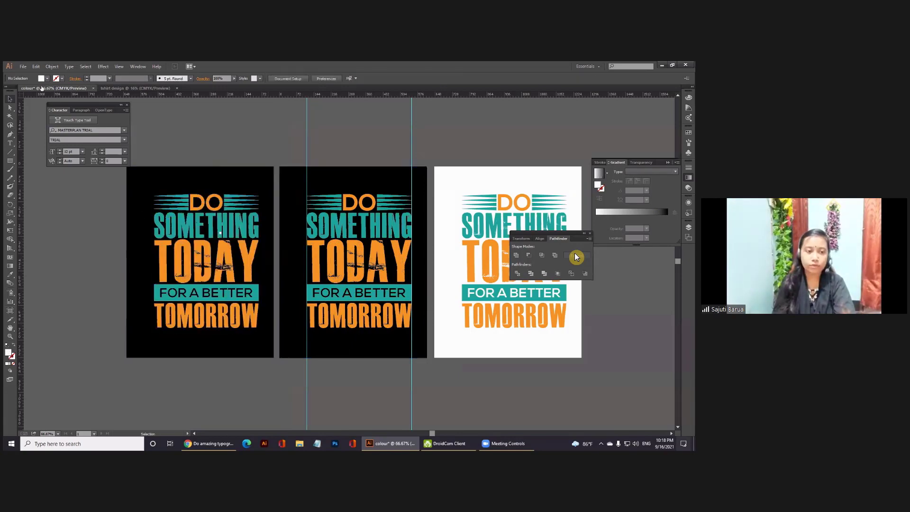
click(206, 256)
click(47, 78)
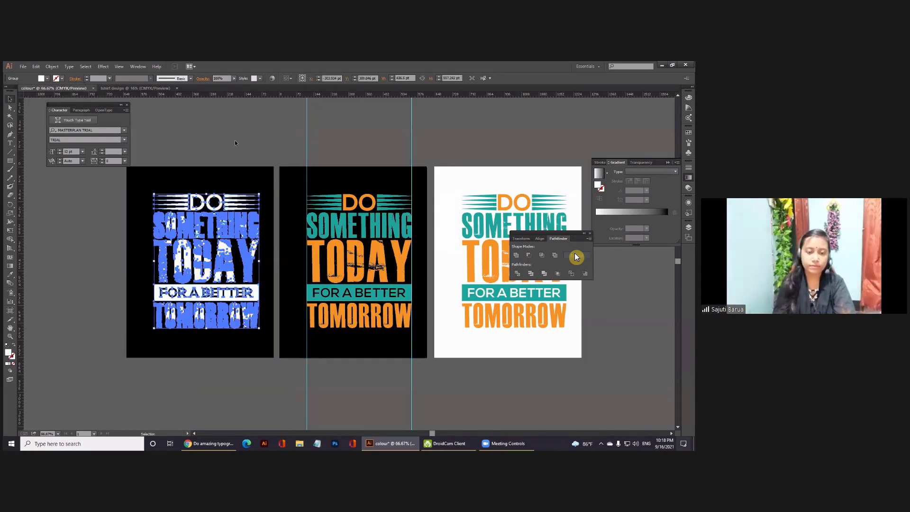
click(357, 149)
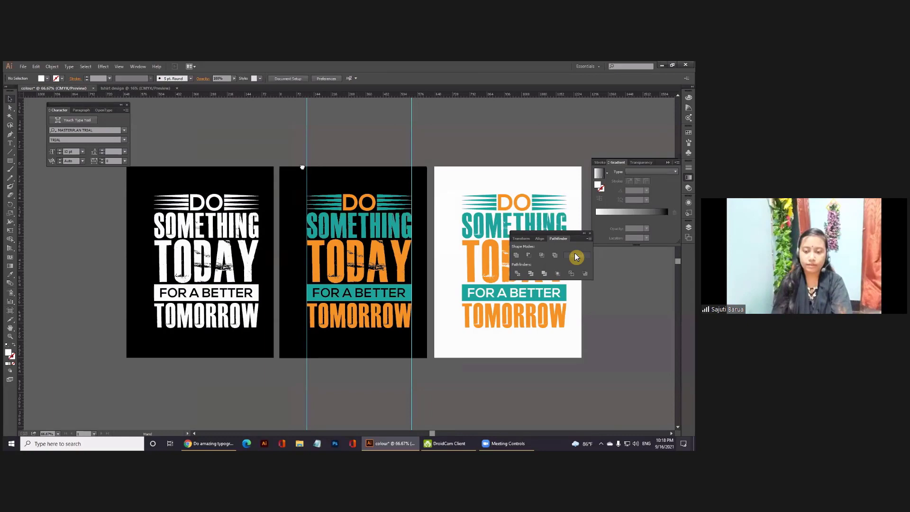
- Scroll right and select everything on the white-background artboard
scroll(284, 156, right, 2)
scroll(260, 146, right, 3)
scroll(260, 147, right, 2)
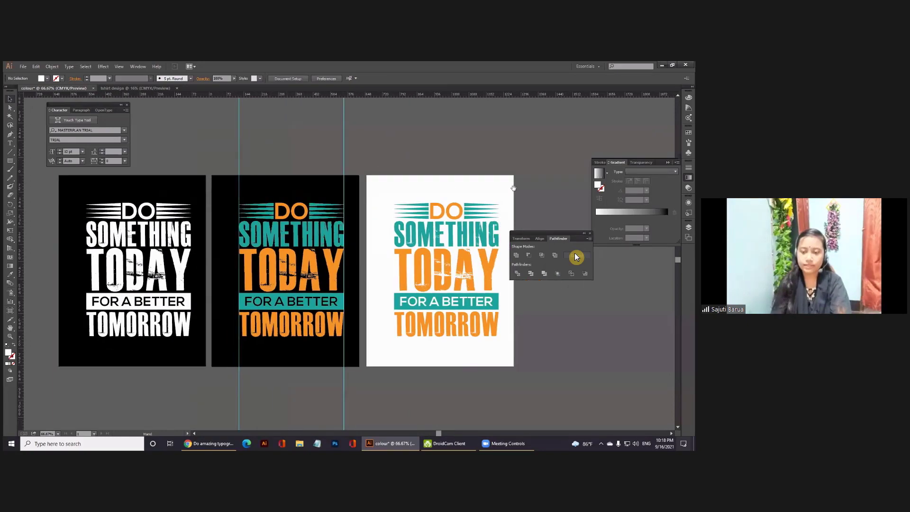
scroll(378, 161, right, 3)
scroll(377, 161, right, 2)
click(392, 317)
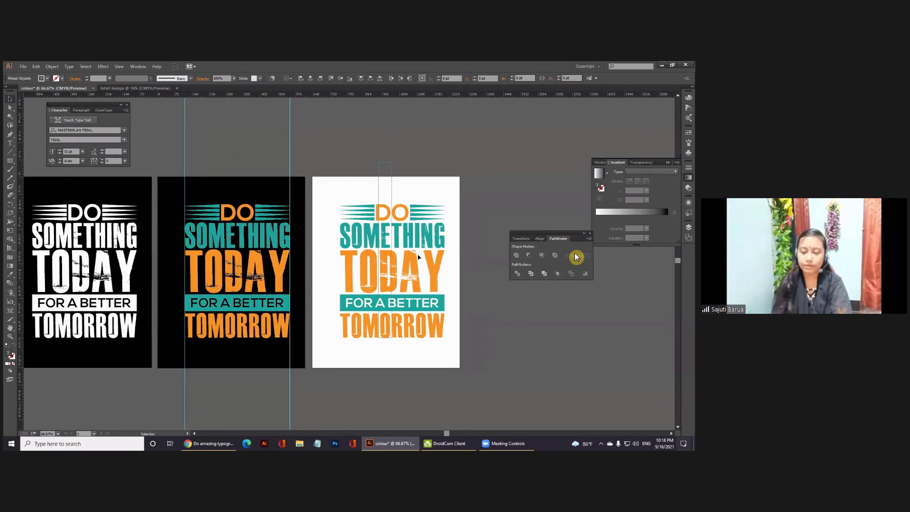
key(ctrl+a)
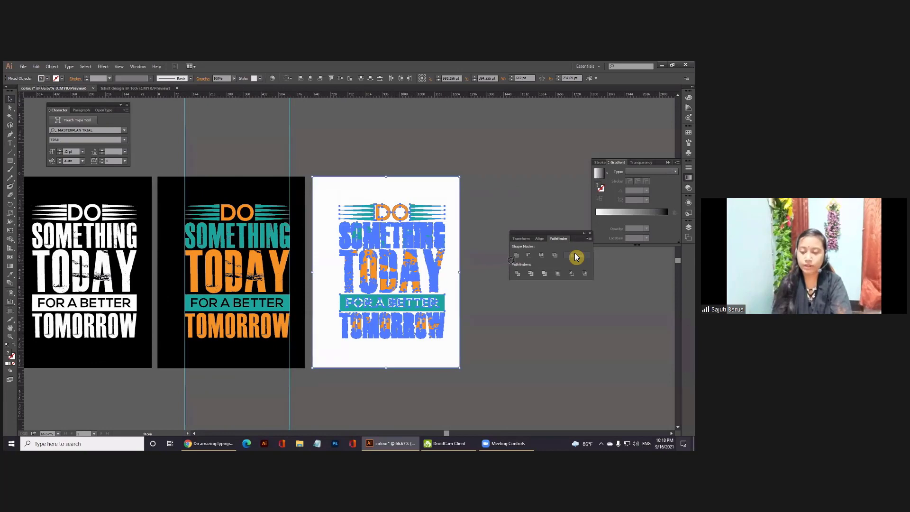
- Copy the white-background design to the right, close Pathfinder, and select the copy's lettering
drag(427, 302, 577, 302)
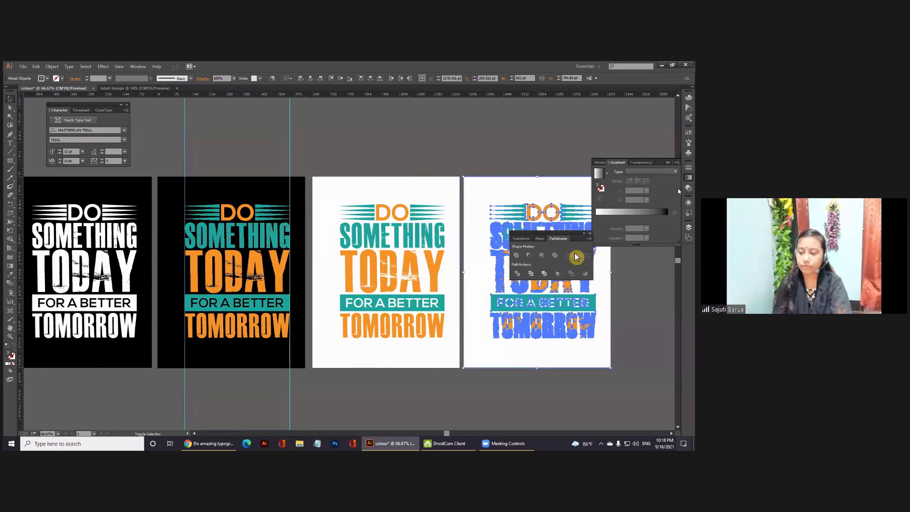
click(668, 162)
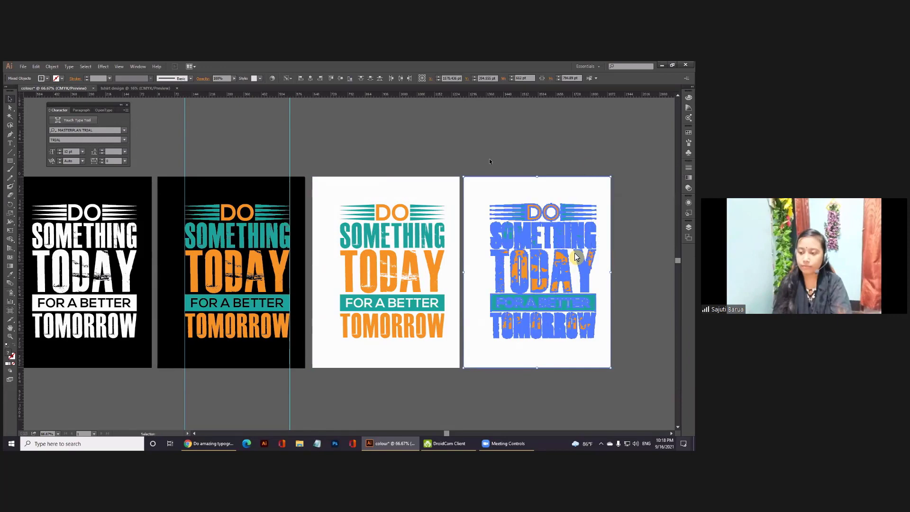
click(576, 257)
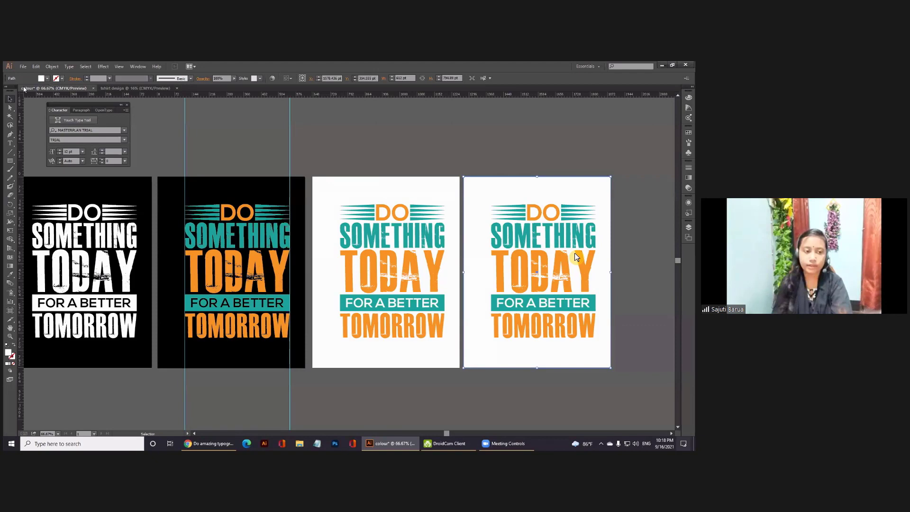
click(576, 258)
- Turn the fourth copy's orange and teal lettering black, then deselect and pan the view
click(47, 78)
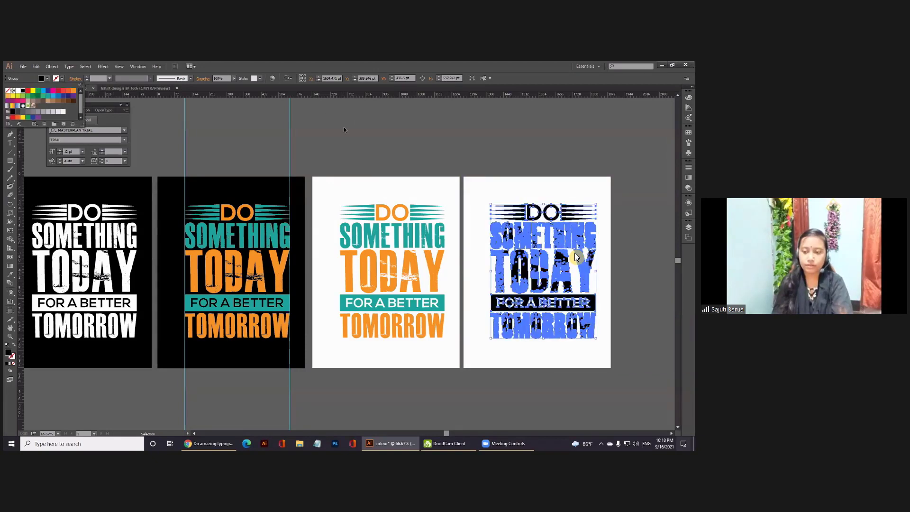
click(22, 90)
click(390, 164)
drag(390, 165, 410, 141)
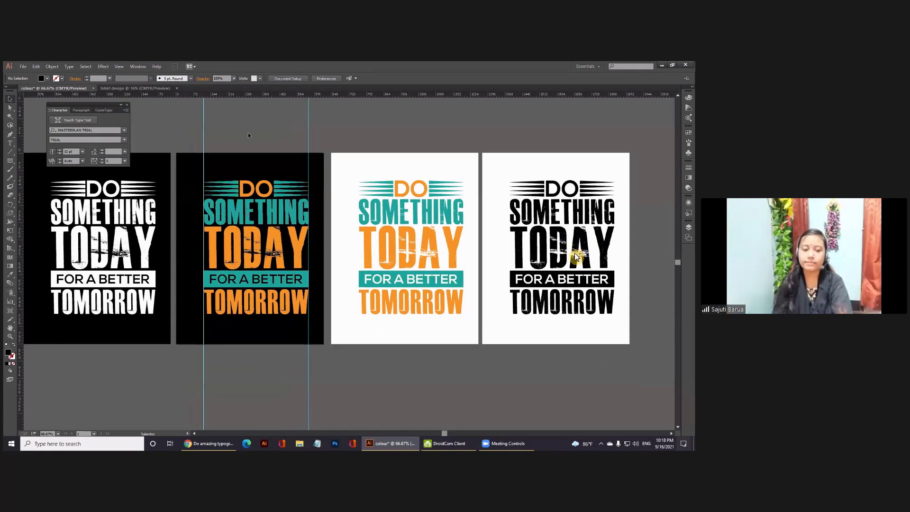
drag(250, 138, 251, 136)
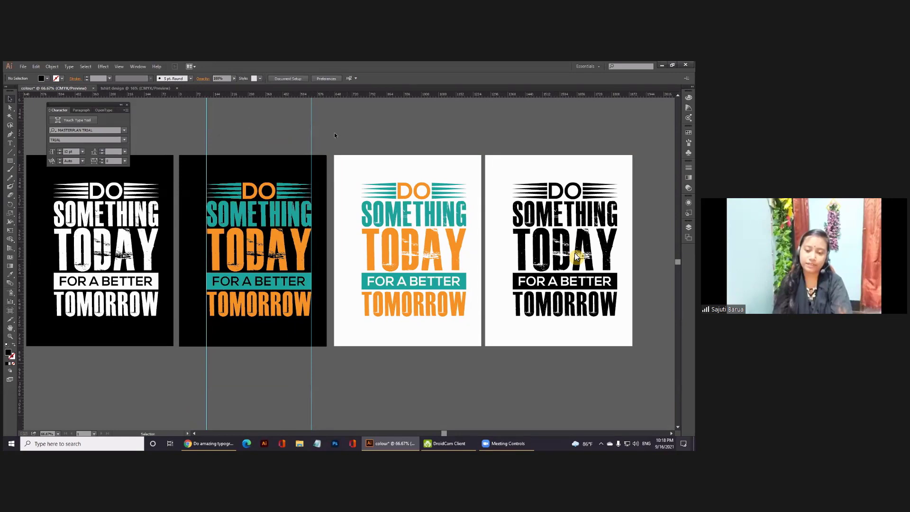
mouse_move(250, 126)
mouse_down()
mouse_move(259, 138)
mouse_move(265, 133)
mouse_up()
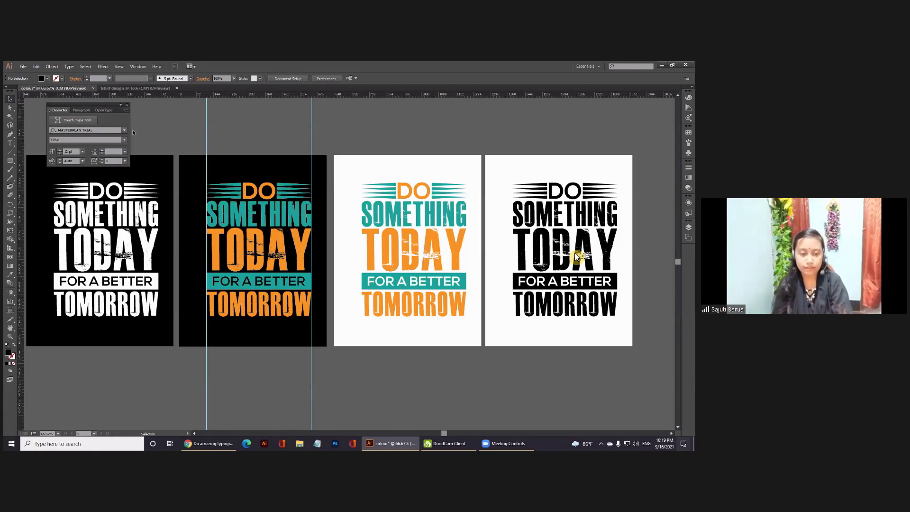
click(127, 106)
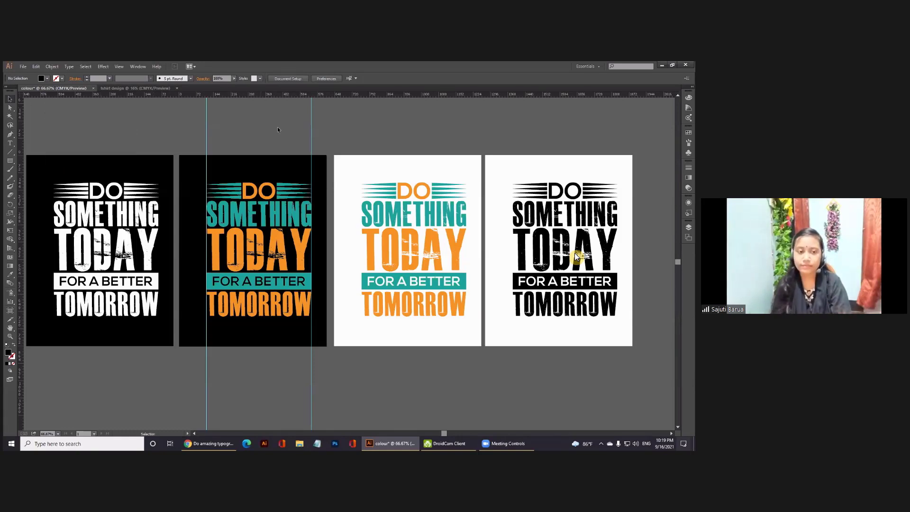
mouse_move(394, 144)
mouse_down()
mouse_move(393, 277)
mouse_move(414, 374)
mouse_up()
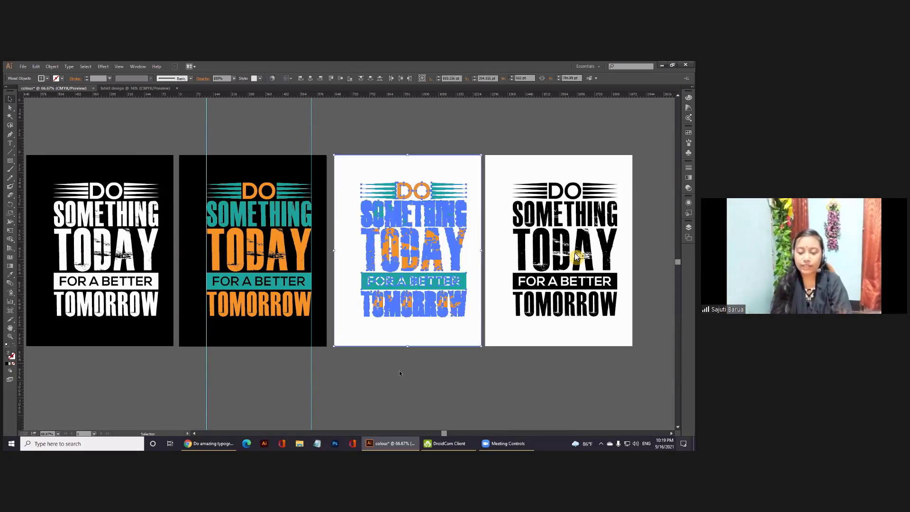
click(383, 338)
click(383, 337)
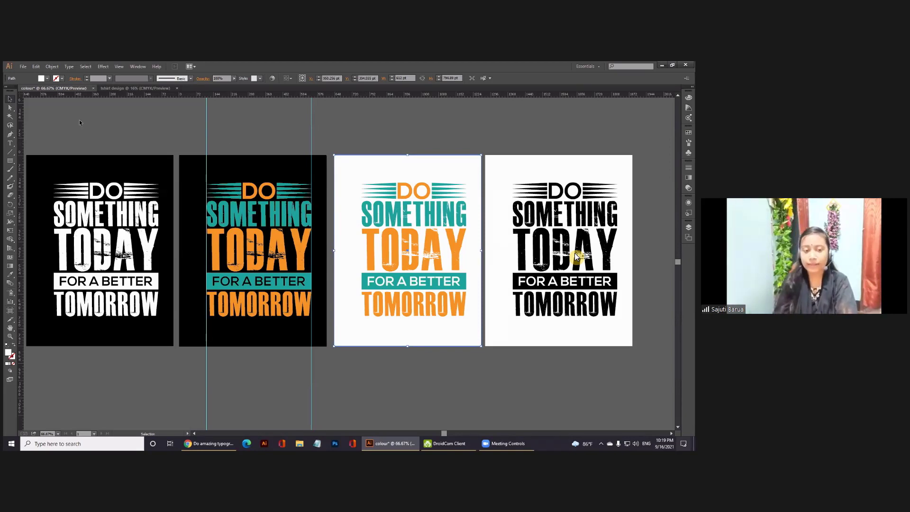
mouse_move(52, 134)
mouse_down()
mouse_move(325, 220)
mouse_move(570, 275)
mouse_up()
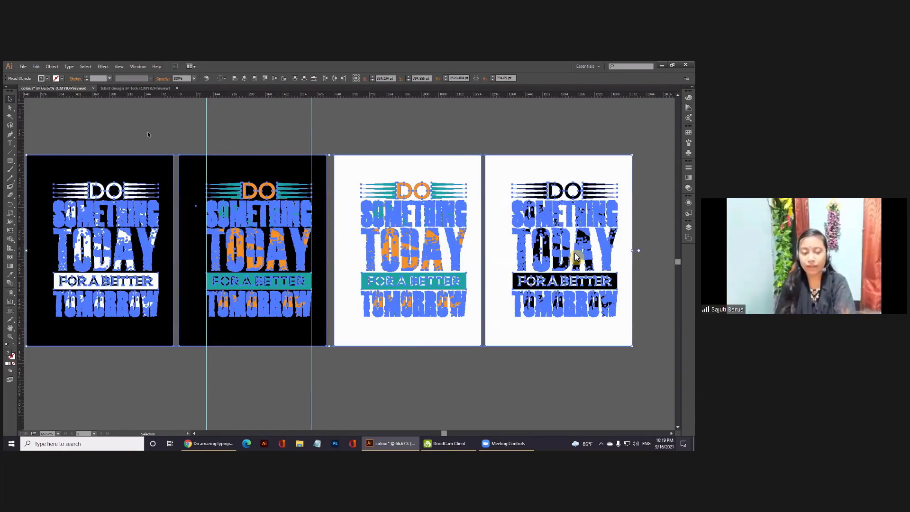
click(128, 132)
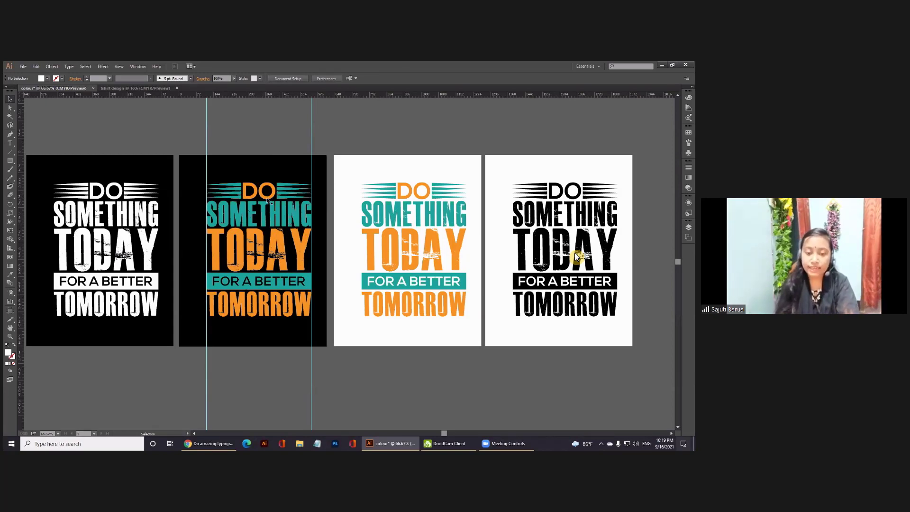
click(268, 201)
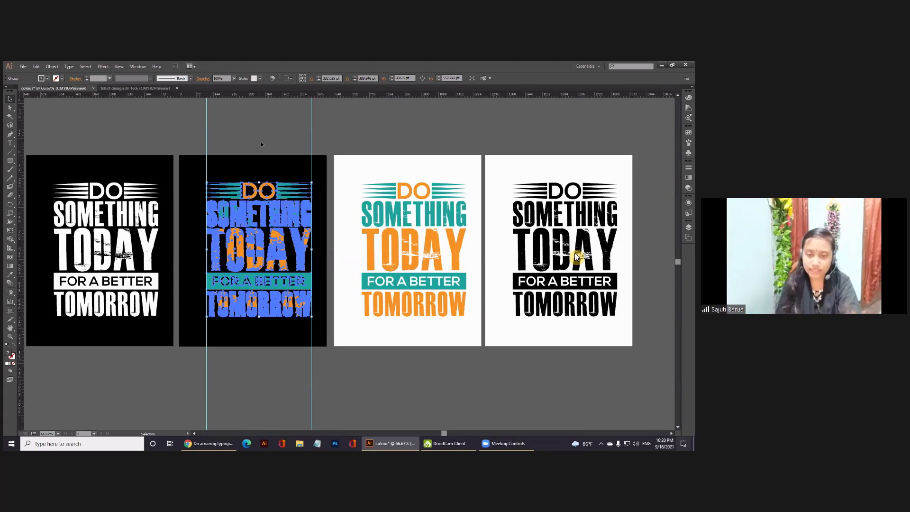
click(261, 144)
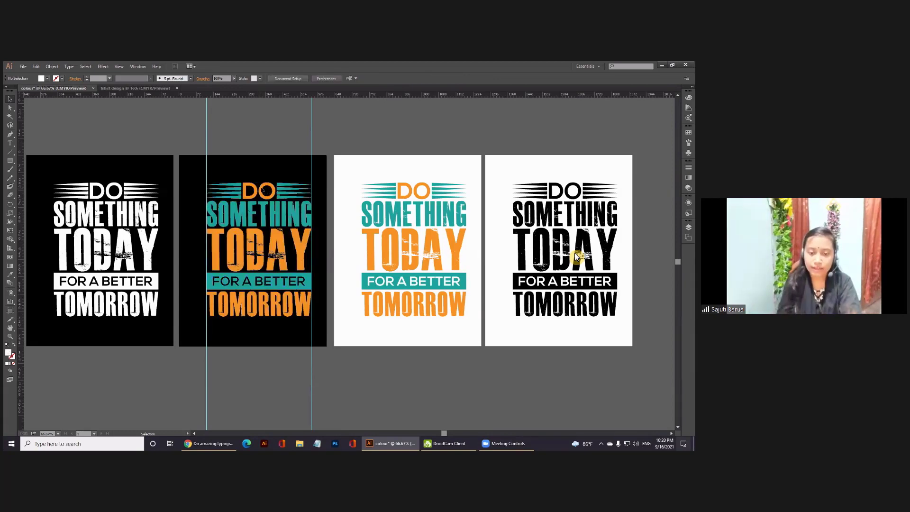
click(264, 190)
key(a)
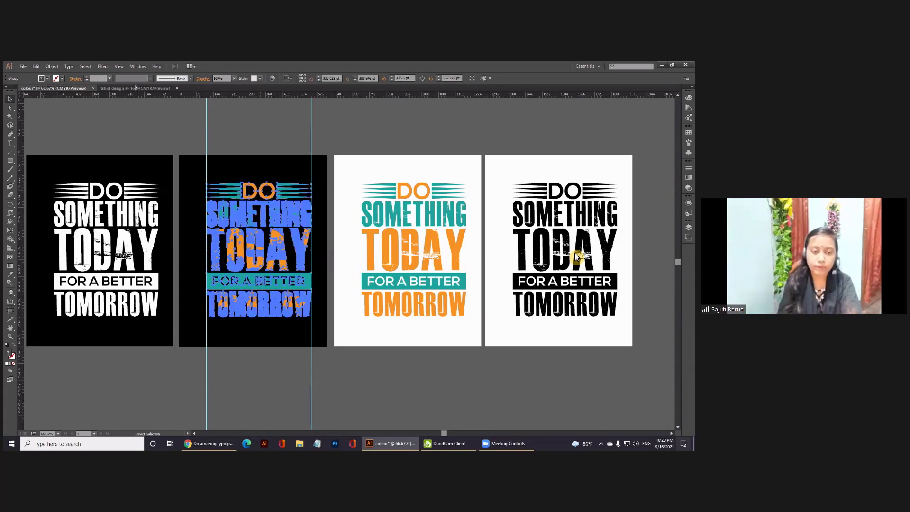
- Paste the poster design into the tshirt design document and move it onto the artboard
click(112, 88)
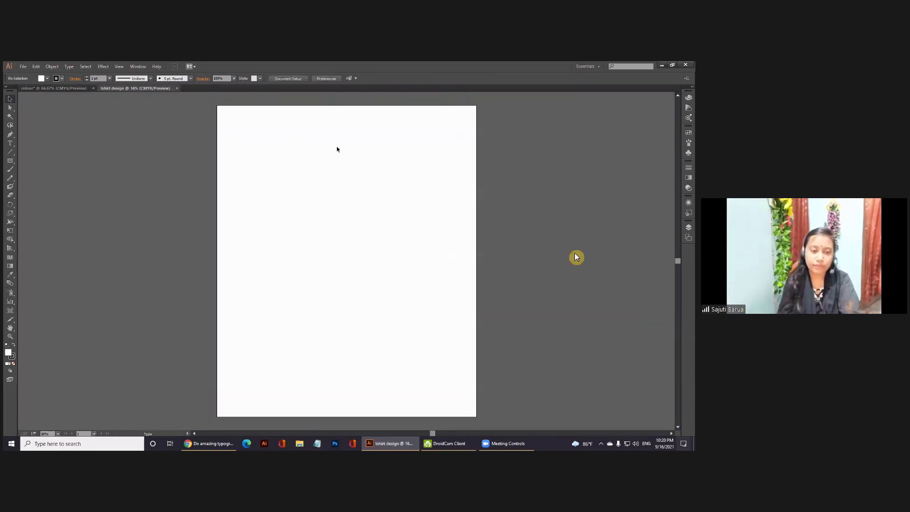
scroll(430, 180, right, 5)
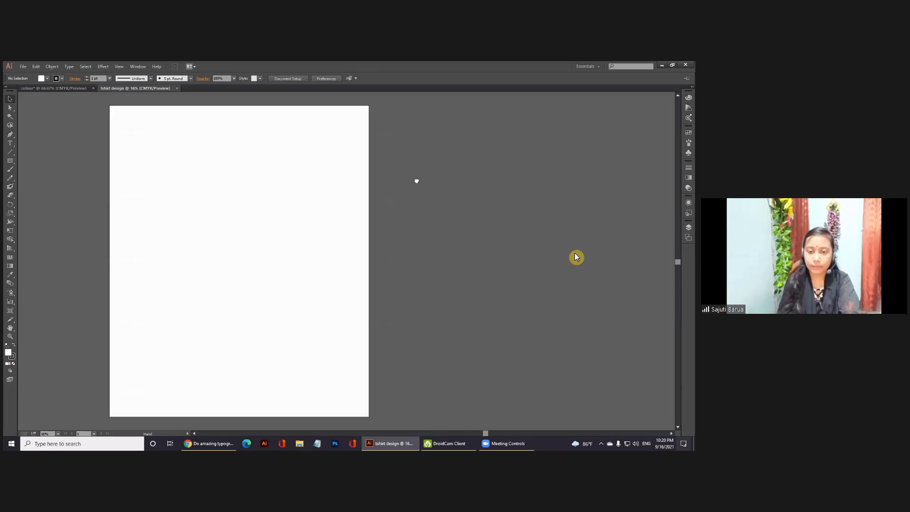
drag(417, 181, 418, 182)
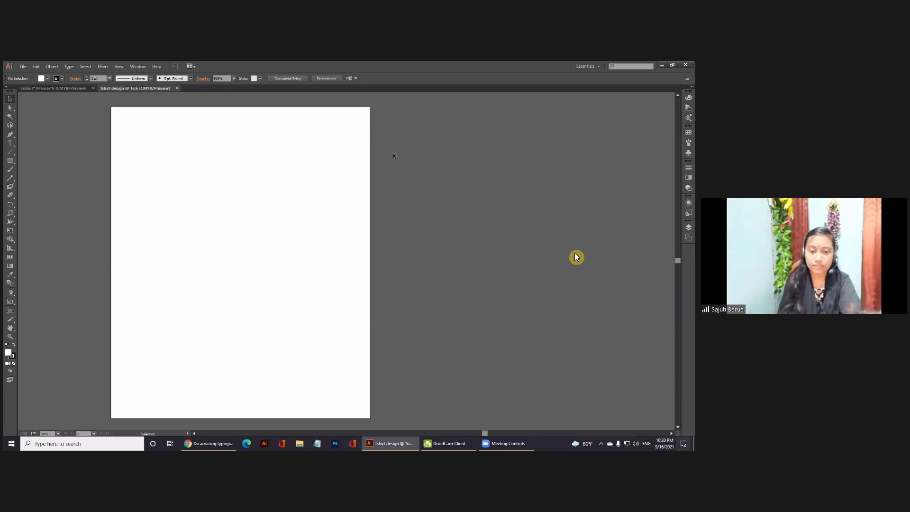
key(a)
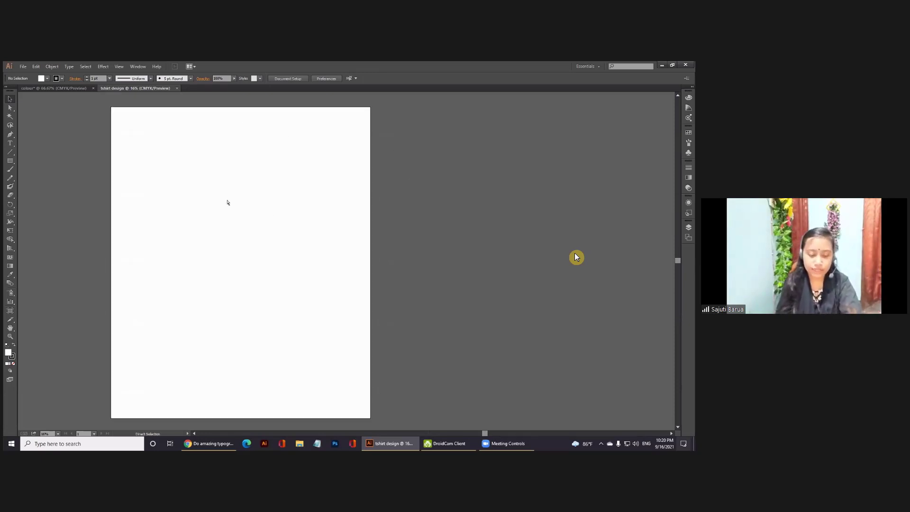
key(ctrl+v)
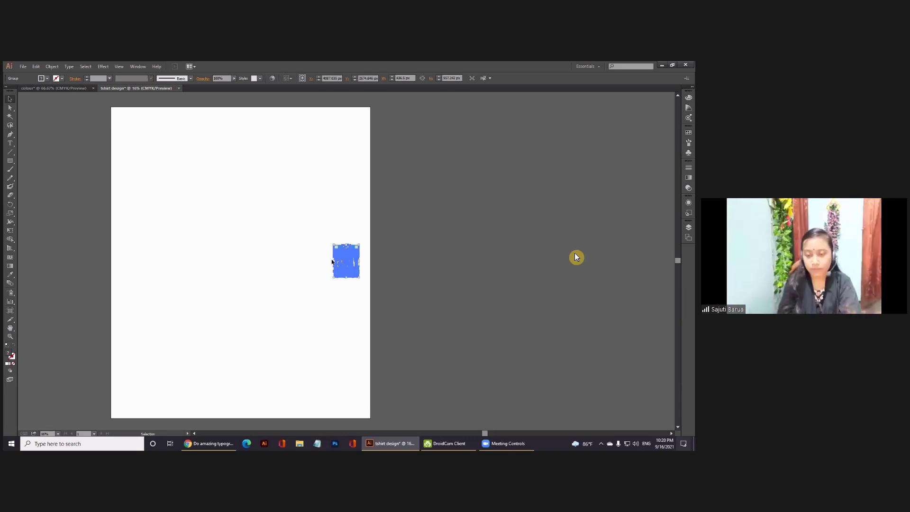
mouse_move(343, 260)
mouse_down()
mouse_move(245, 255)
mouse_move(348, 274)
mouse_move(346, 255)
mouse_up()
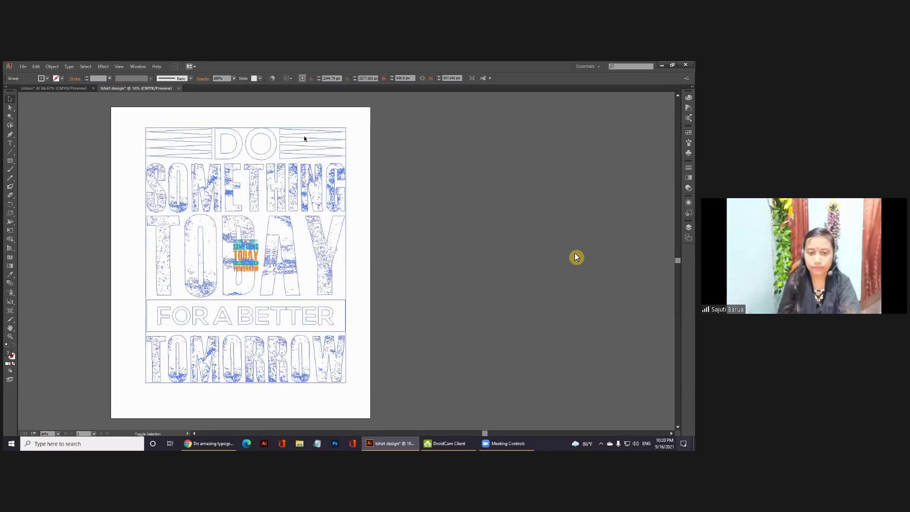
- Centre the typography artwork horizontally and vertically on the artboard
click(301, 78)
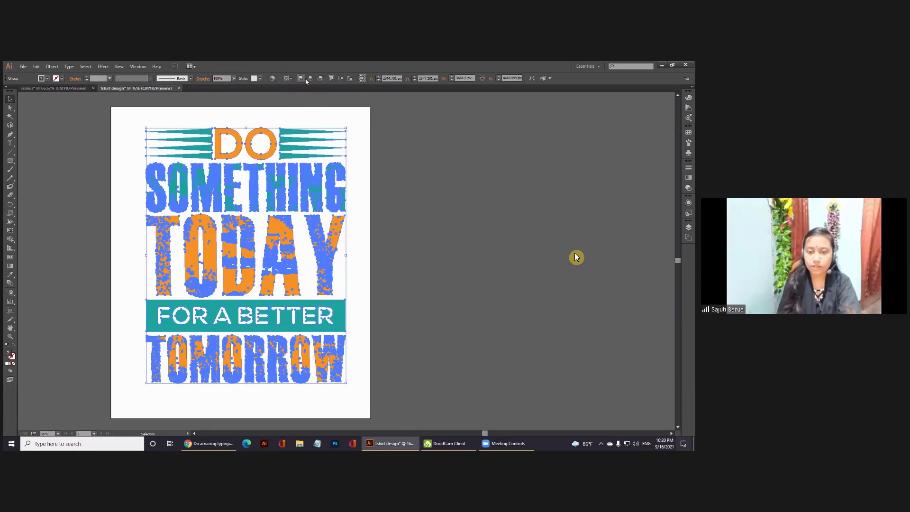
click(311, 78)
click(340, 78)
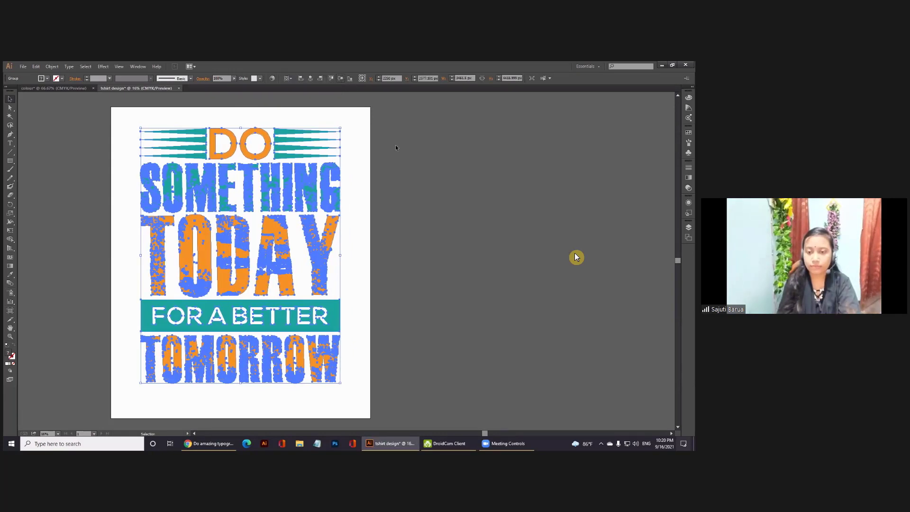
click(412, 154)
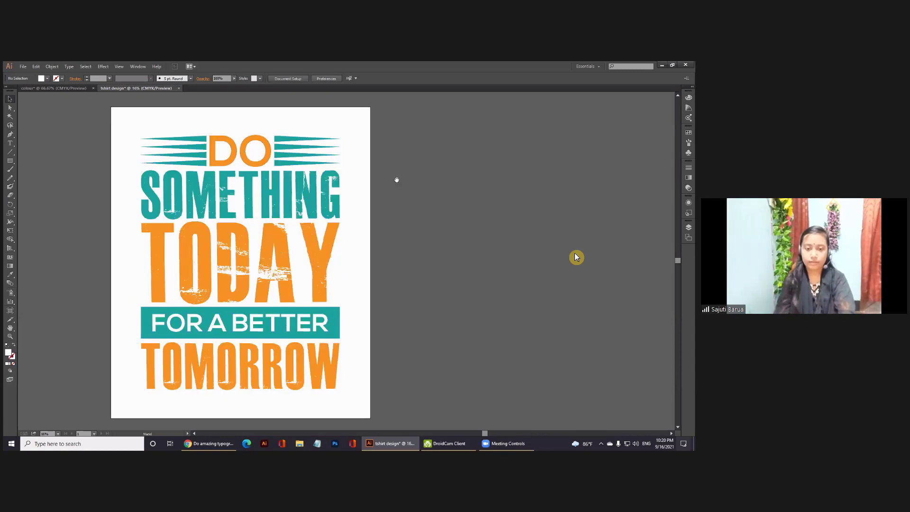
drag(397, 179, 382, 183)
- Select and deselect the typography group, then box-select the whole design again
click(322, 201)
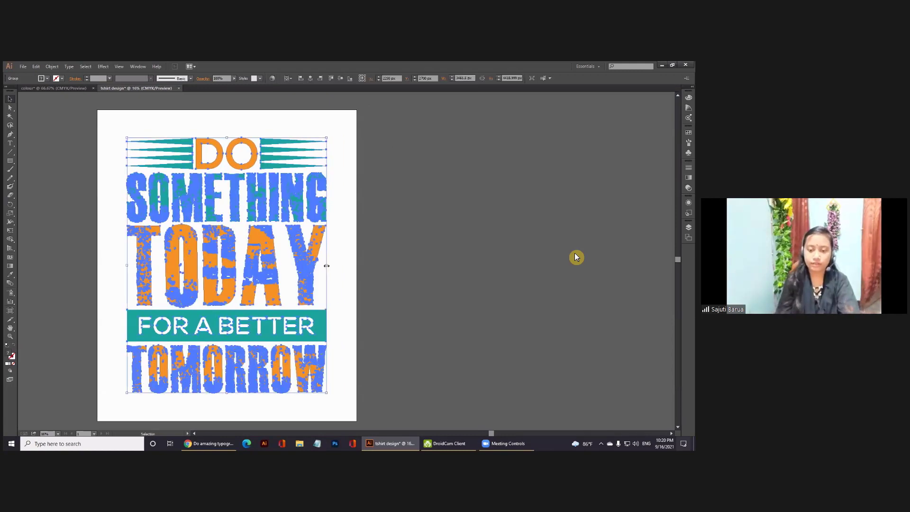
click(428, 241)
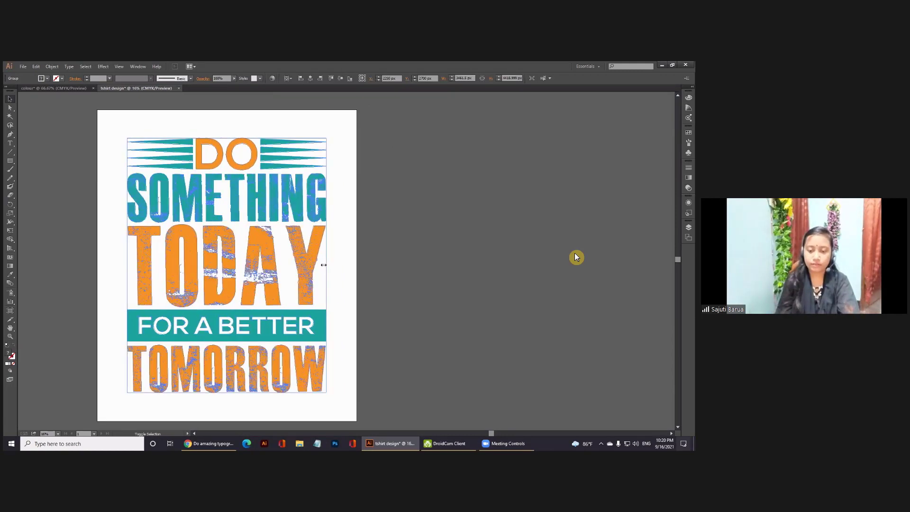
click(279, 191)
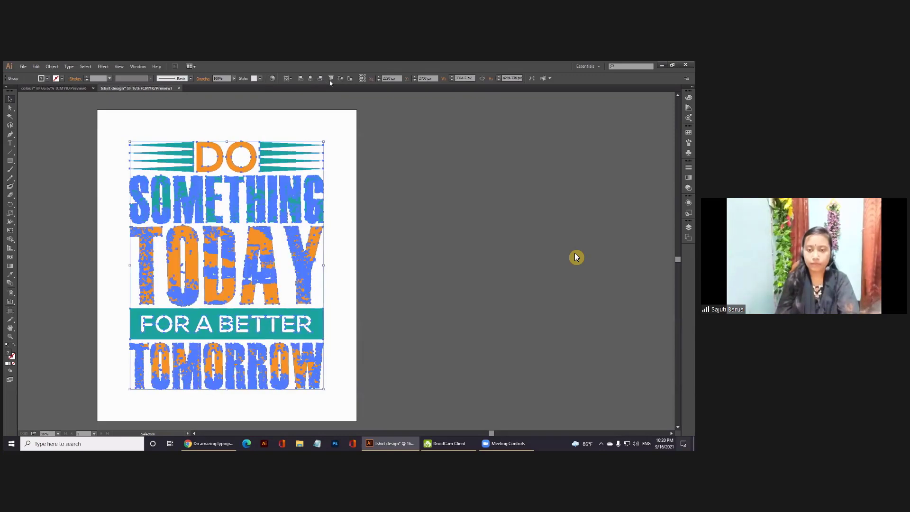
click(437, 161)
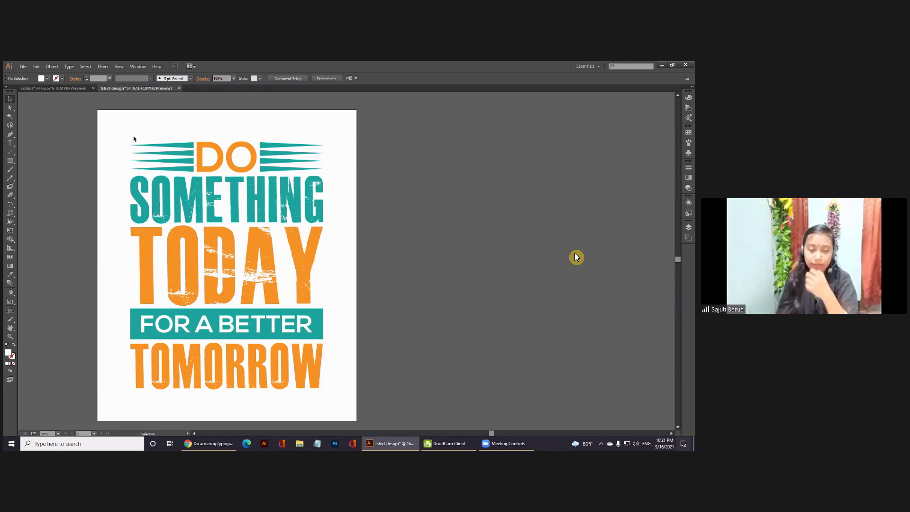
drag(106, 127, 337, 395)
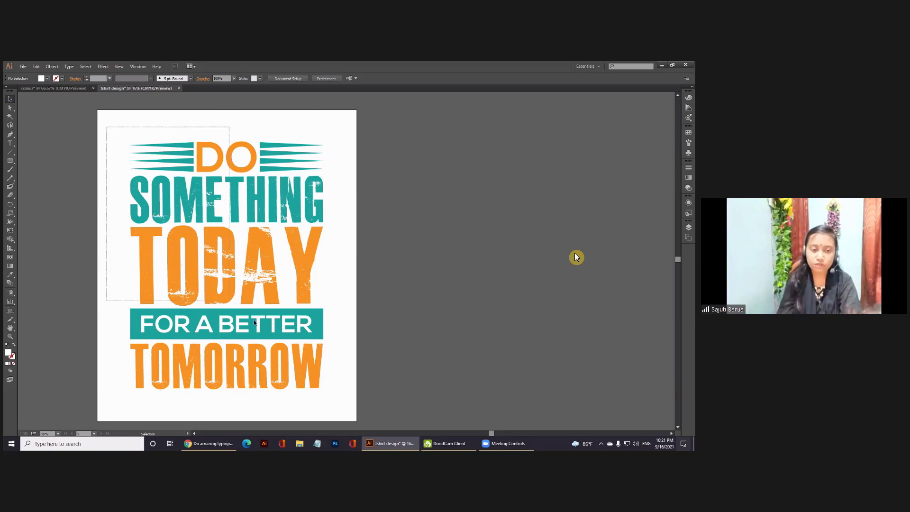
drag(366, 357, 360, 351)
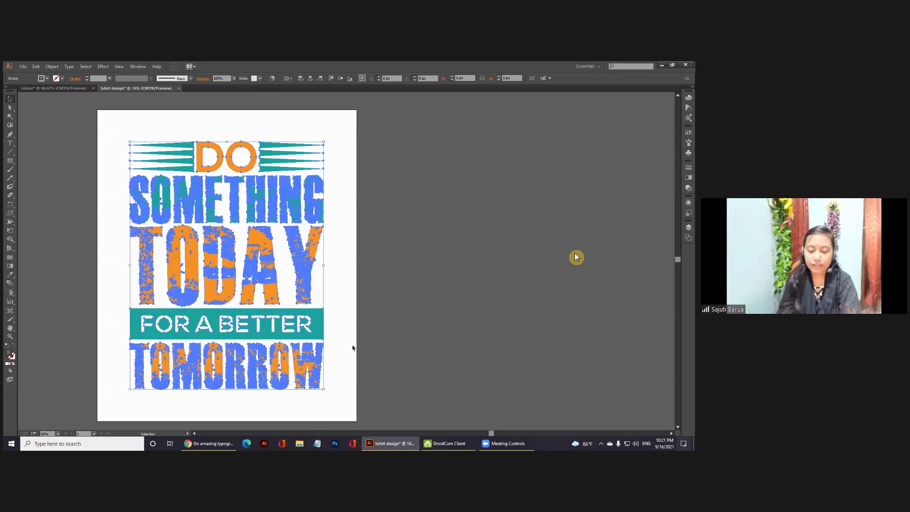
drag(114, 125, 331, 402)
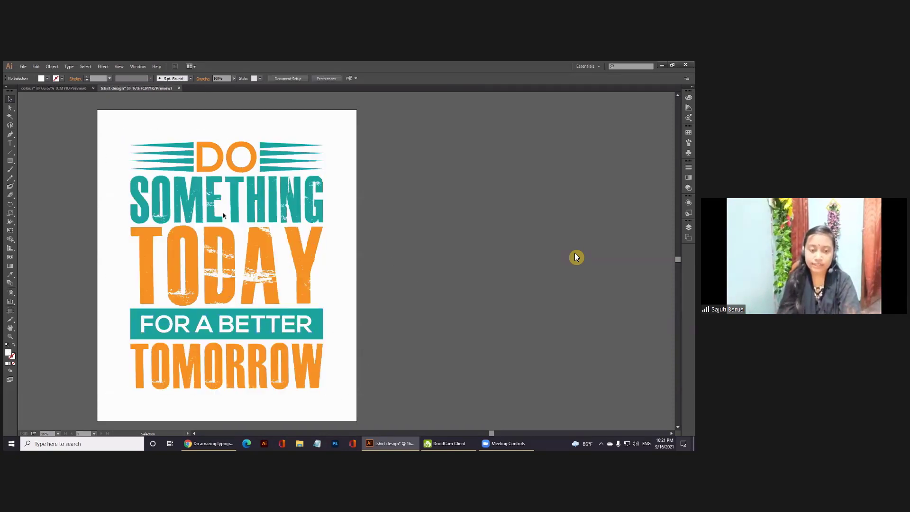
- Select and deselect the typography group and all the artwork to check the design
drag(391, 345, 340, 400)
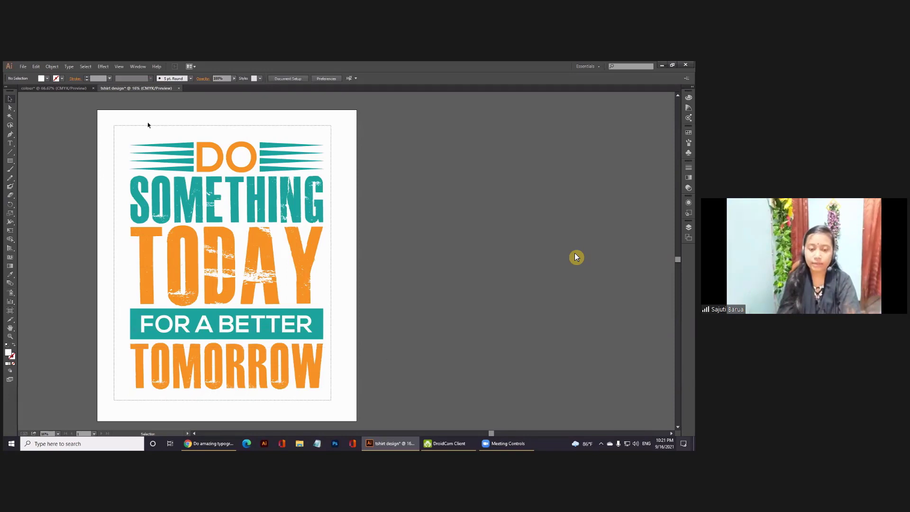
click(320, 129)
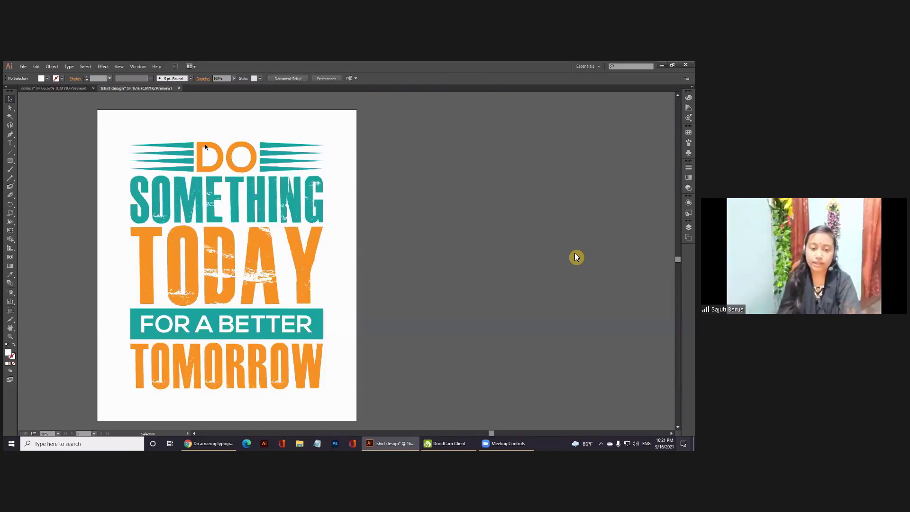
key(ctrl+a)
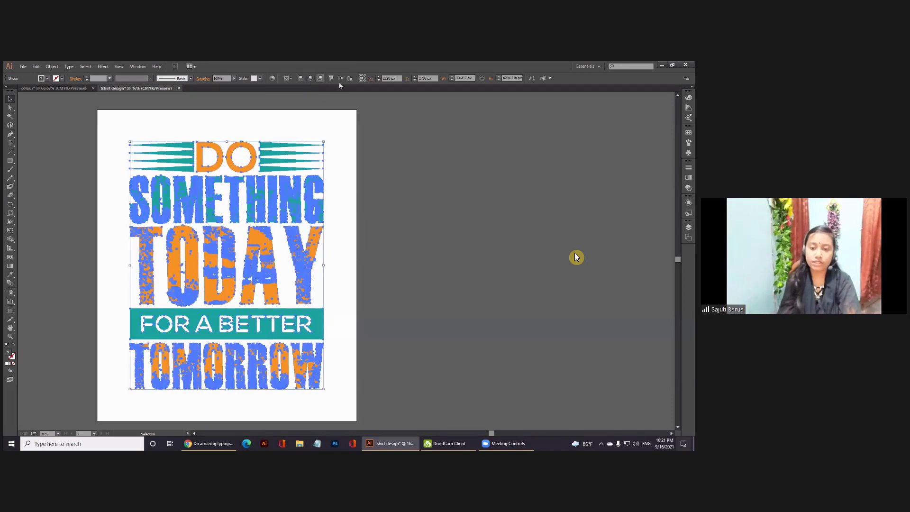
click(300, 163)
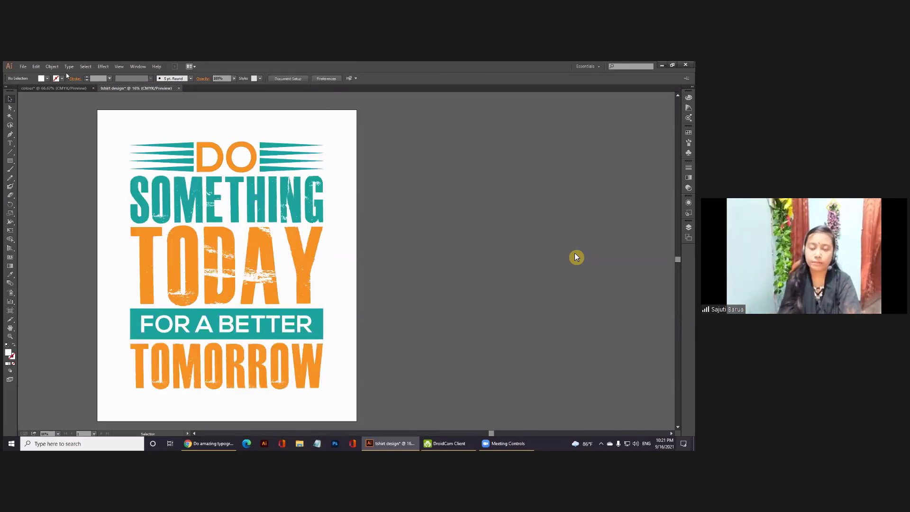
- Export the design as a PNG named tshirt design.png
click(22, 67)
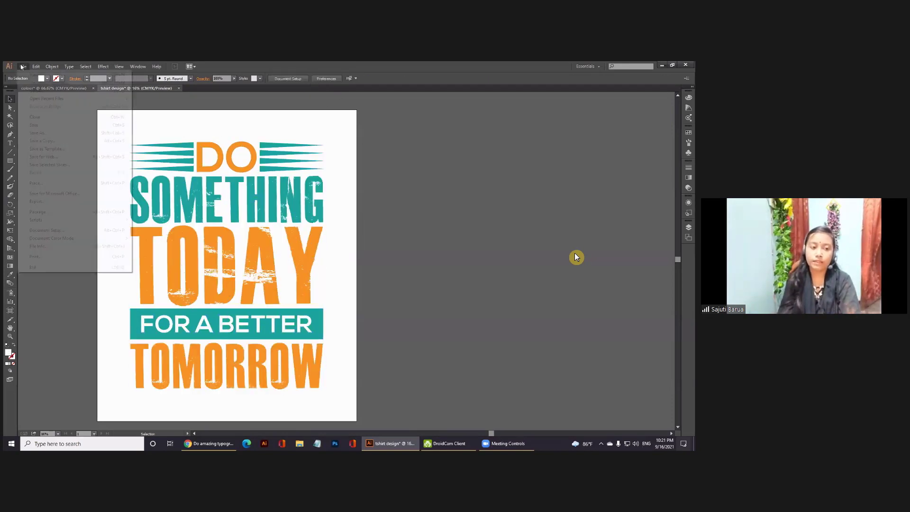
click(35, 203)
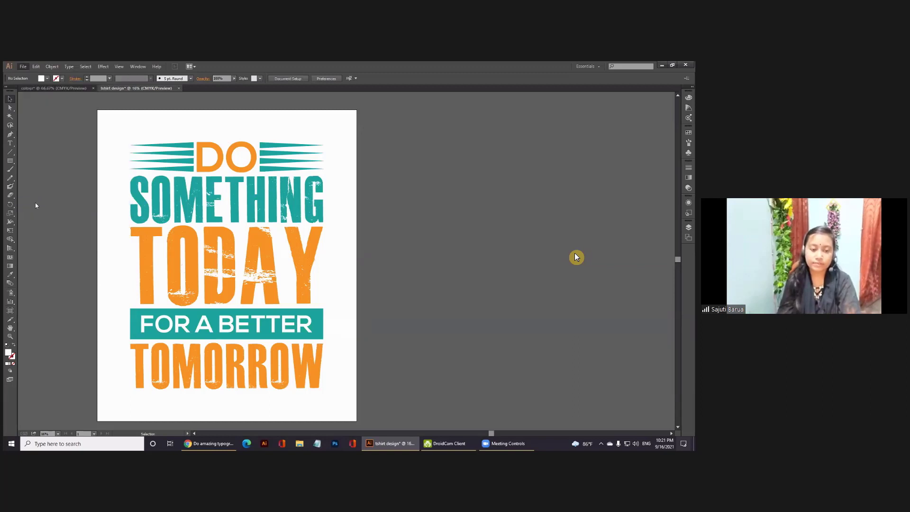
click(114, 215)
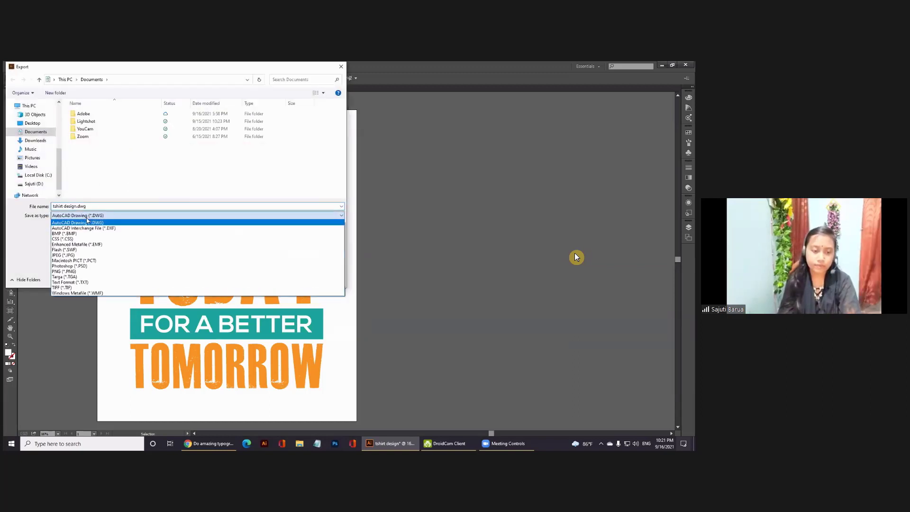
click(85, 271)
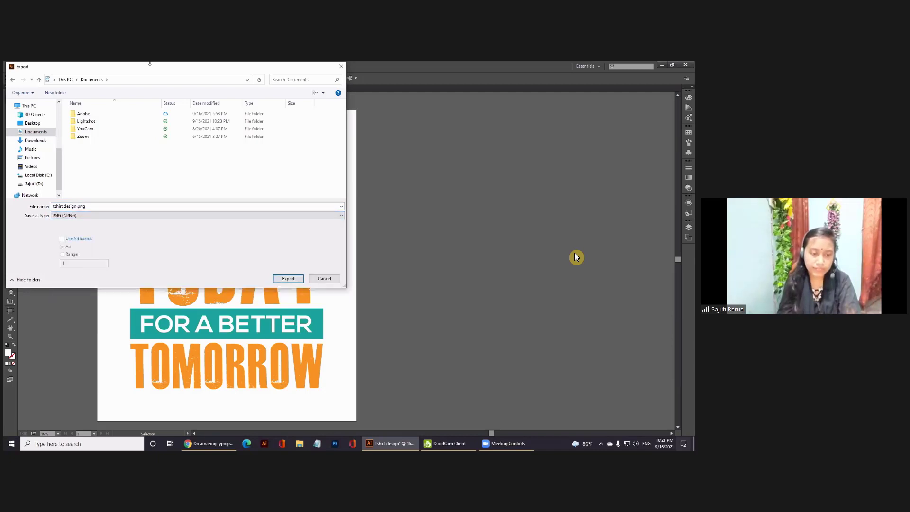
click(340, 66)
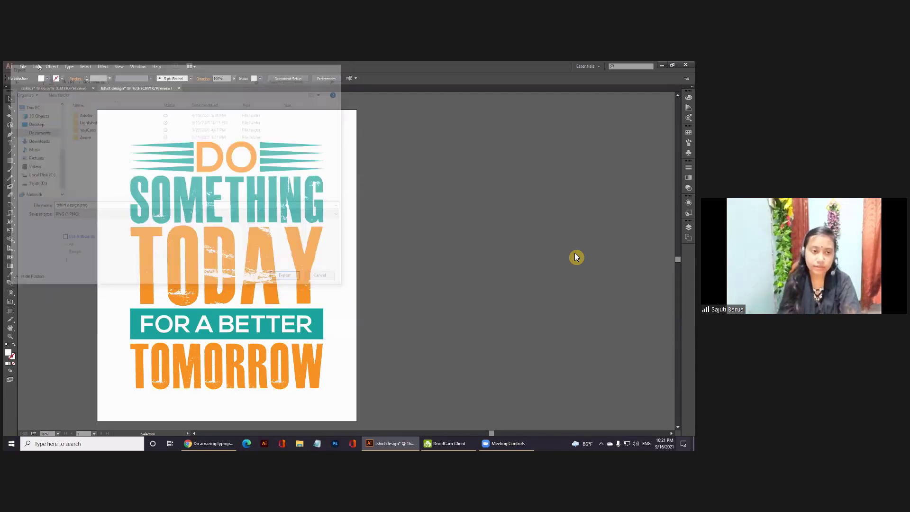
click(23, 66)
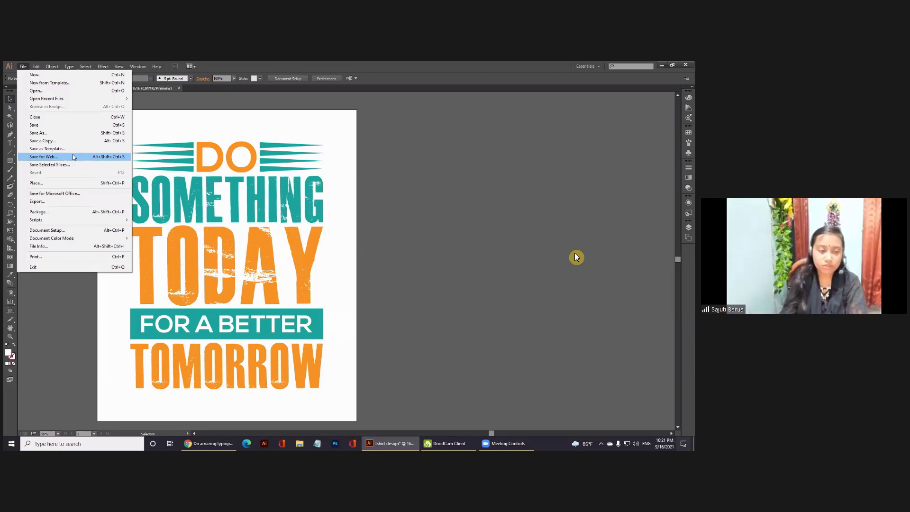
- Open Save for Web, accept the large-image warning, and set the preview zoom to 50%
click(43, 158)
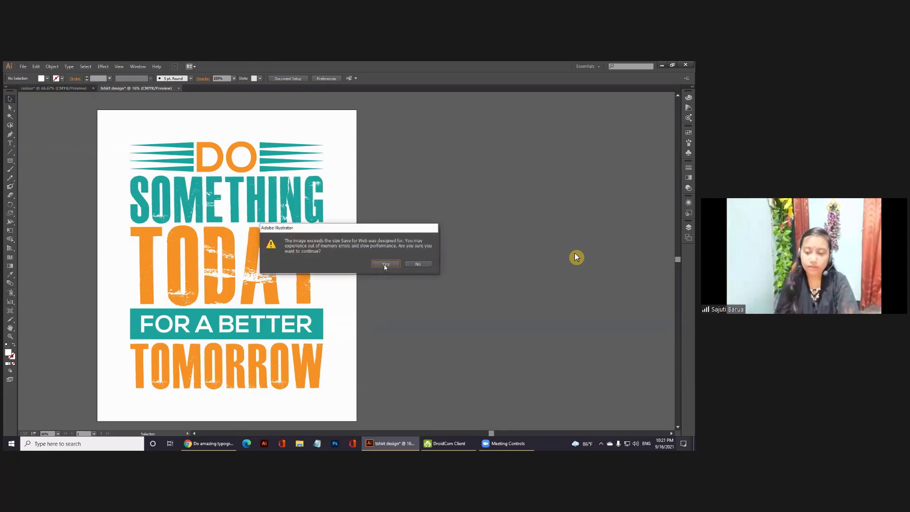
click(385, 264)
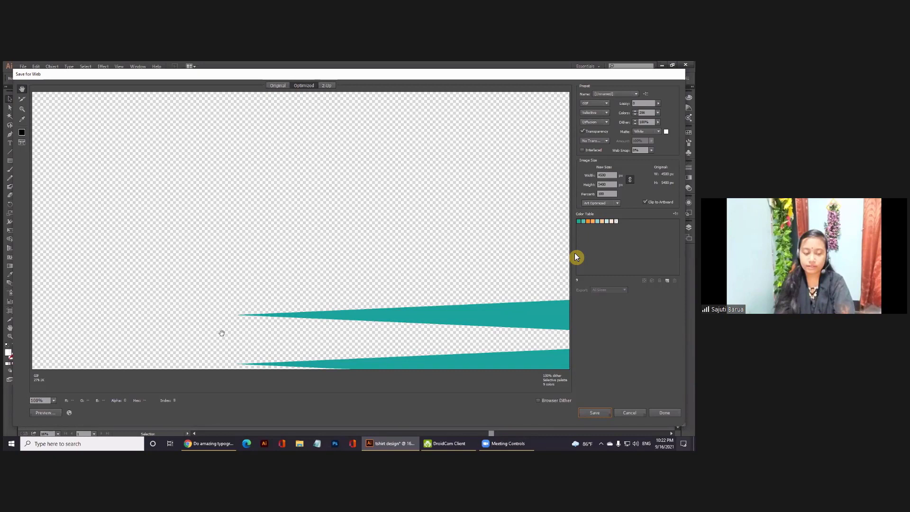
click(54, 401)
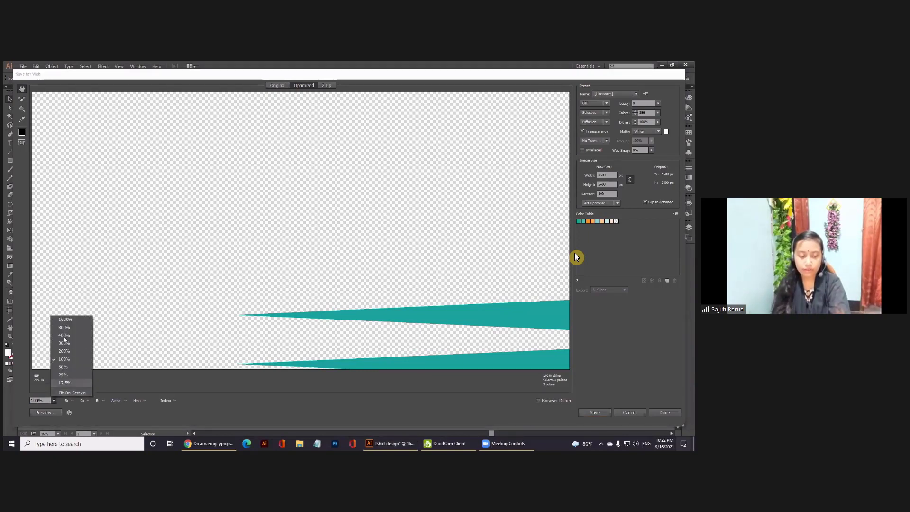
click(63, 368)
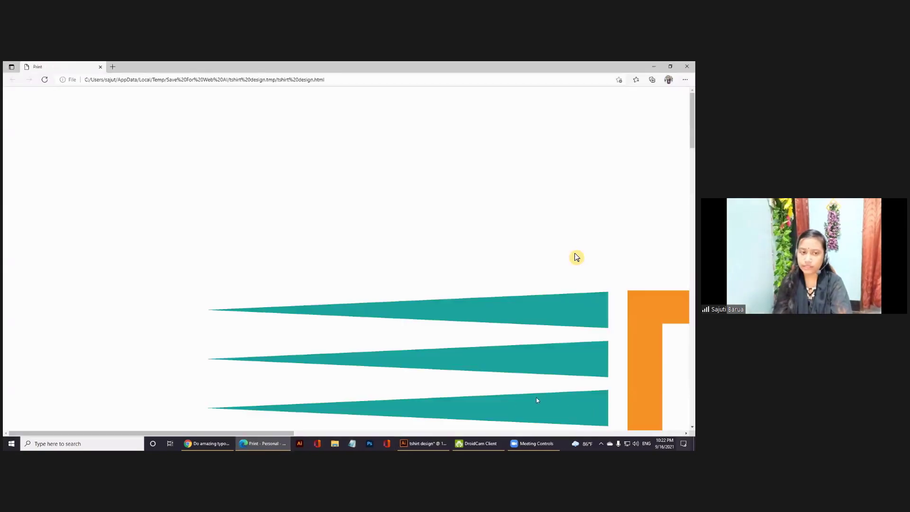
- Close the browser preview, start and then cancel the GIF save, and open the format list
click(688, 66)
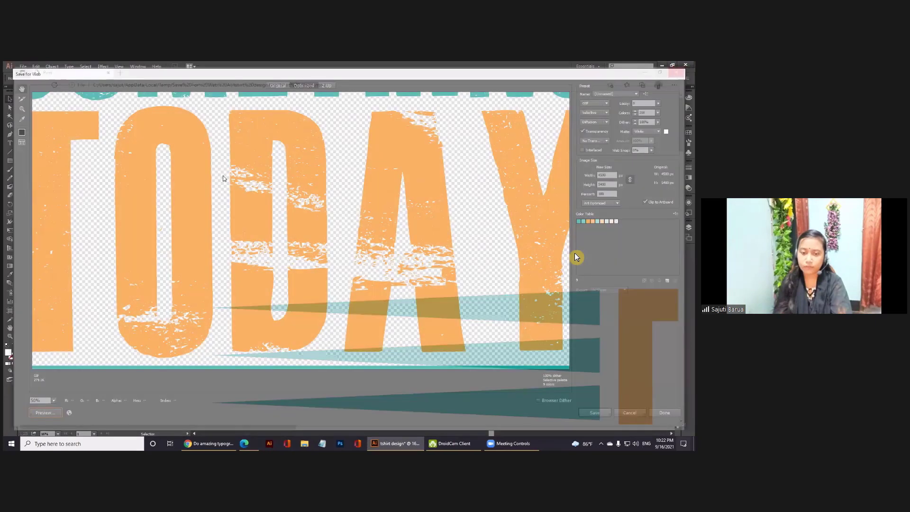
key(Return)
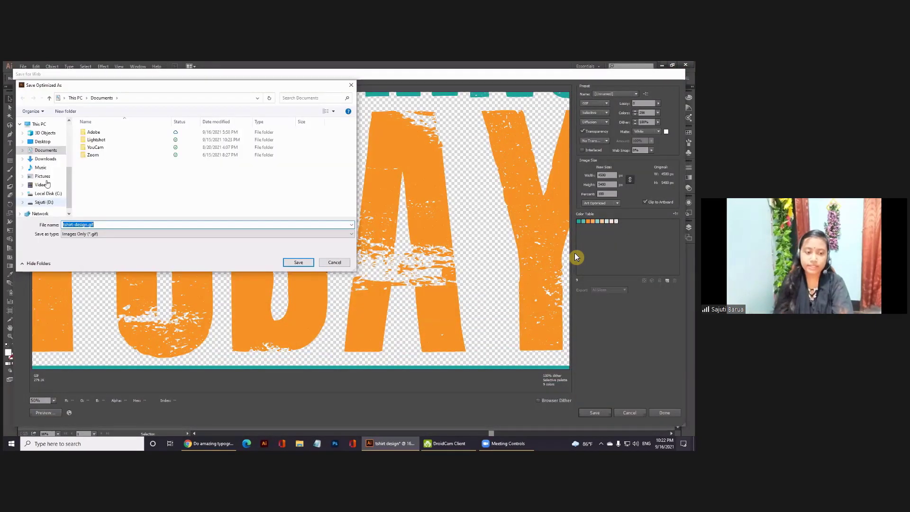
click(39, 203)
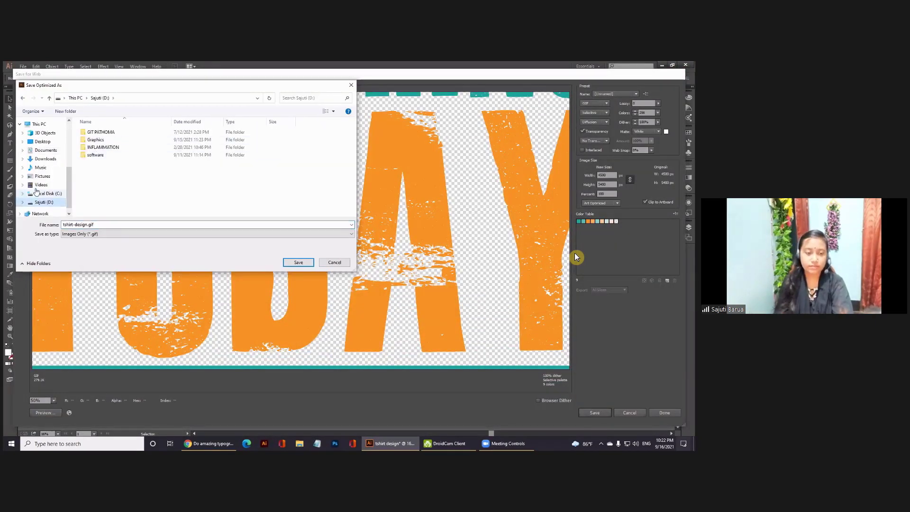
click(43, 142)
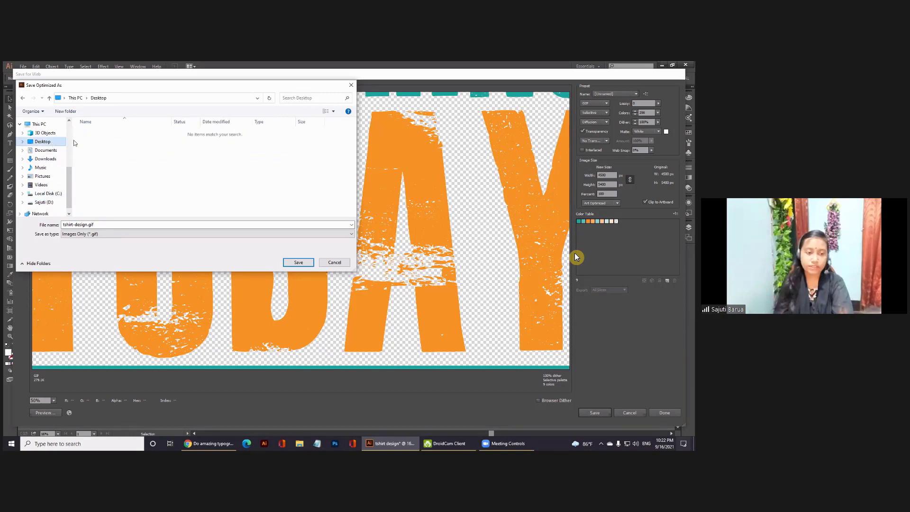
click(117, 224)
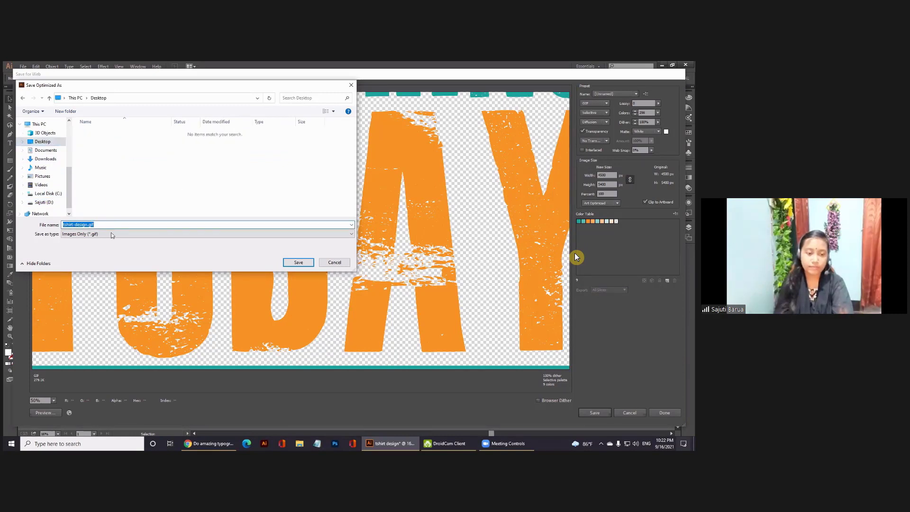
click(111, 235)
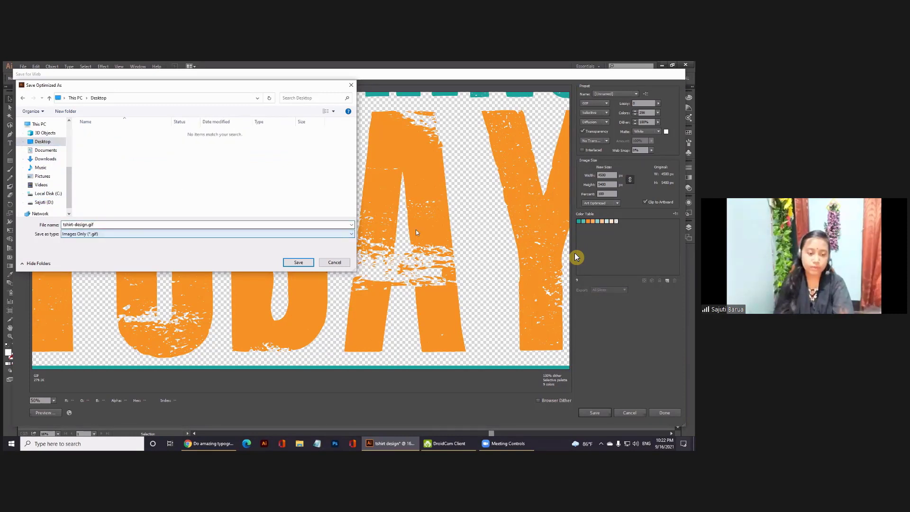
click(641, 372)
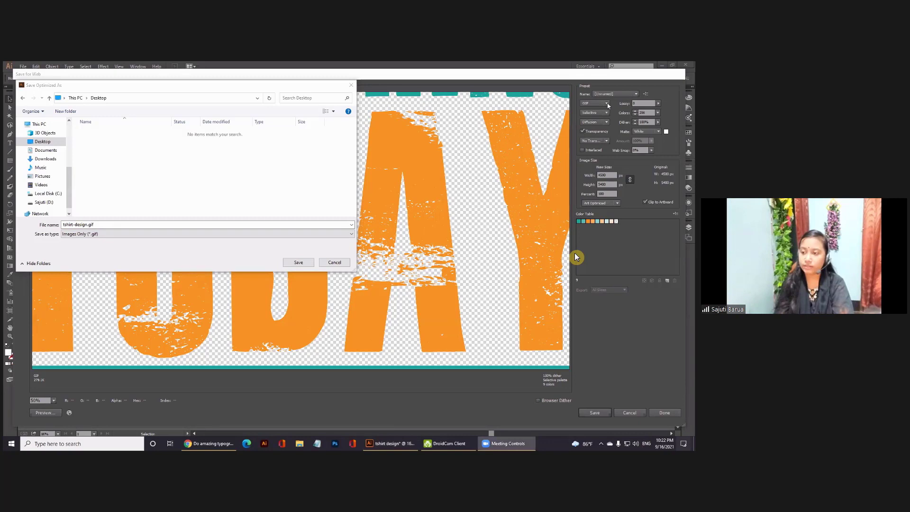
click(335, 262)
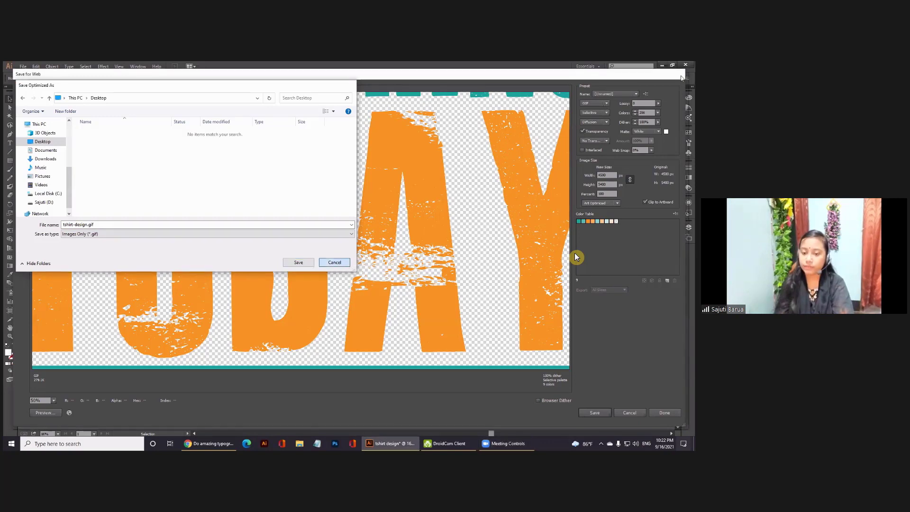
click(607, 103)
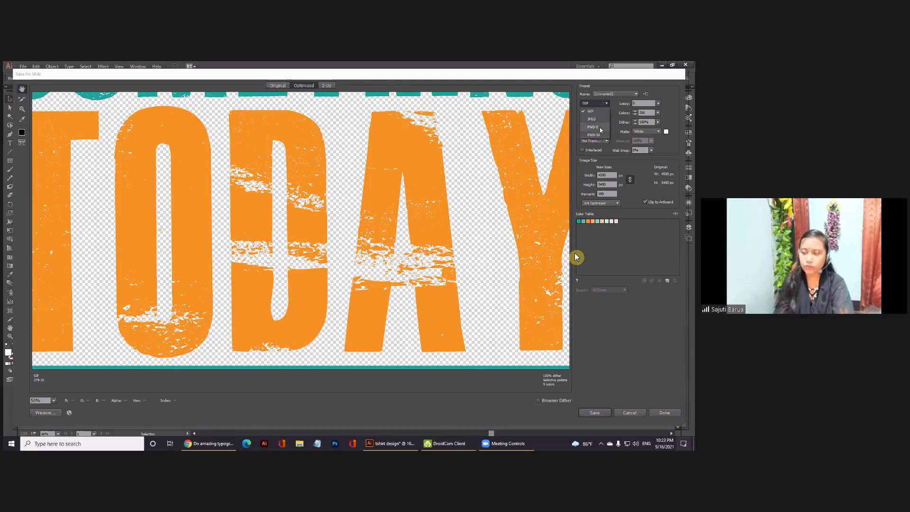
- Set the web export to PNG with Selective colour reduction and save tshirt-design.png to the Desktop
click(598, 135)
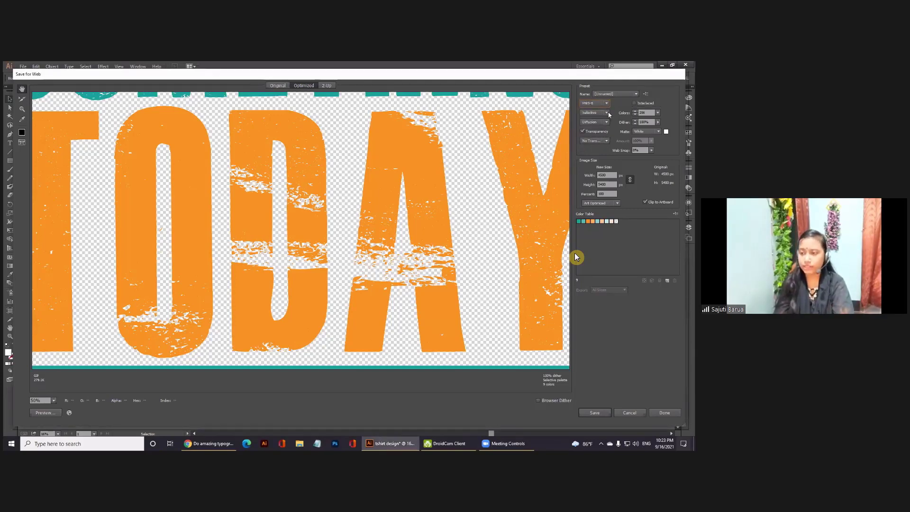
click(606, 114)
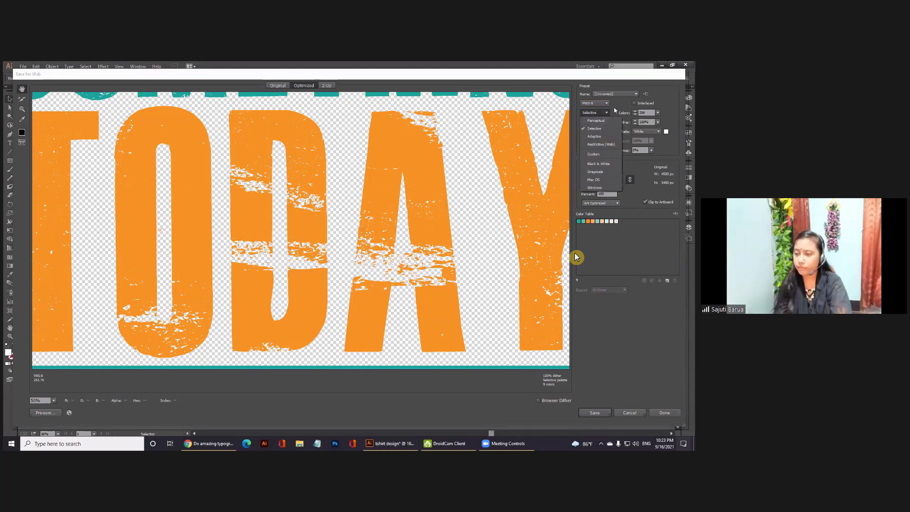
click(605, 128)
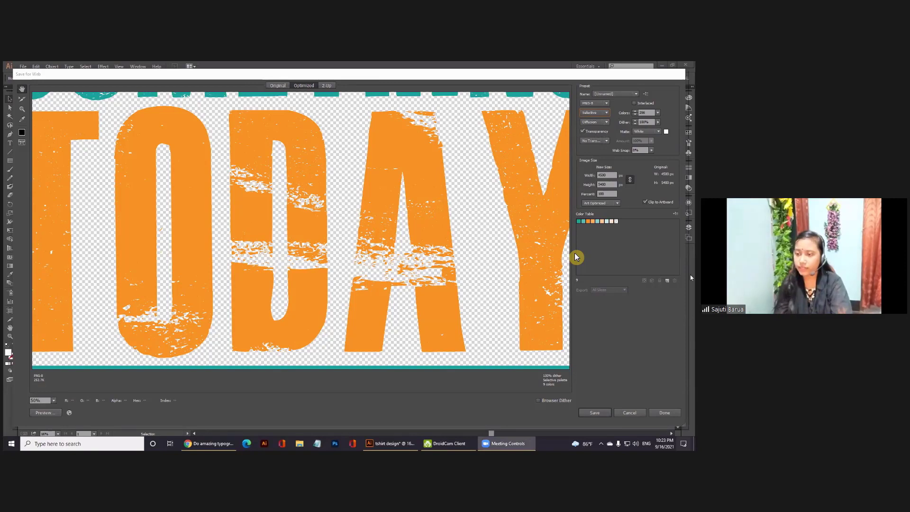
click(595, 412)
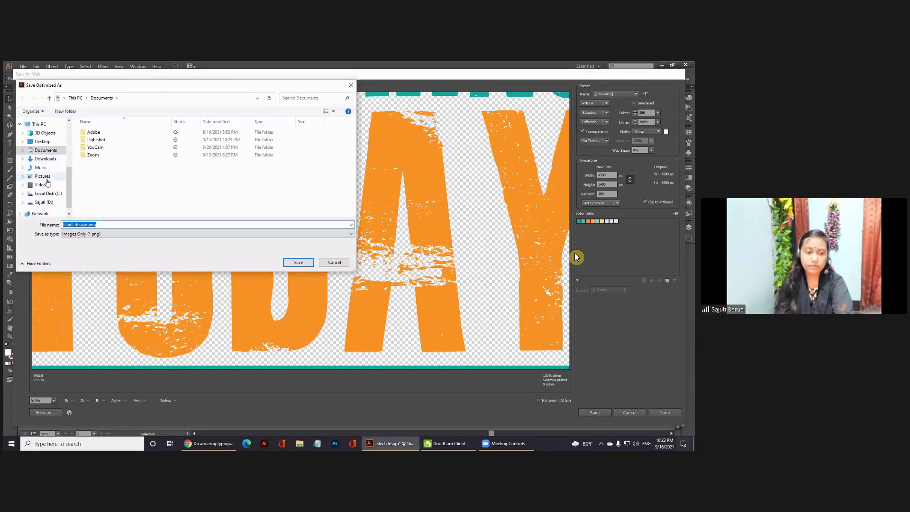
click(43, 141)
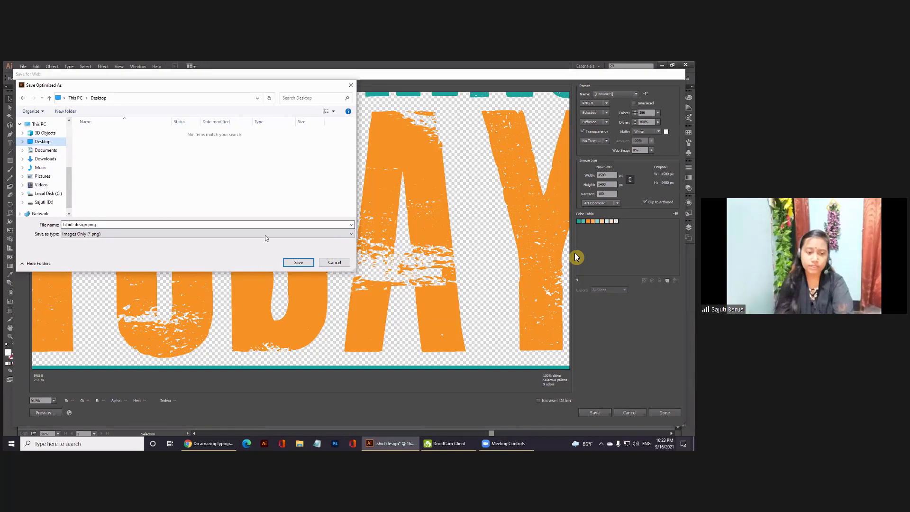
click(299, 262)
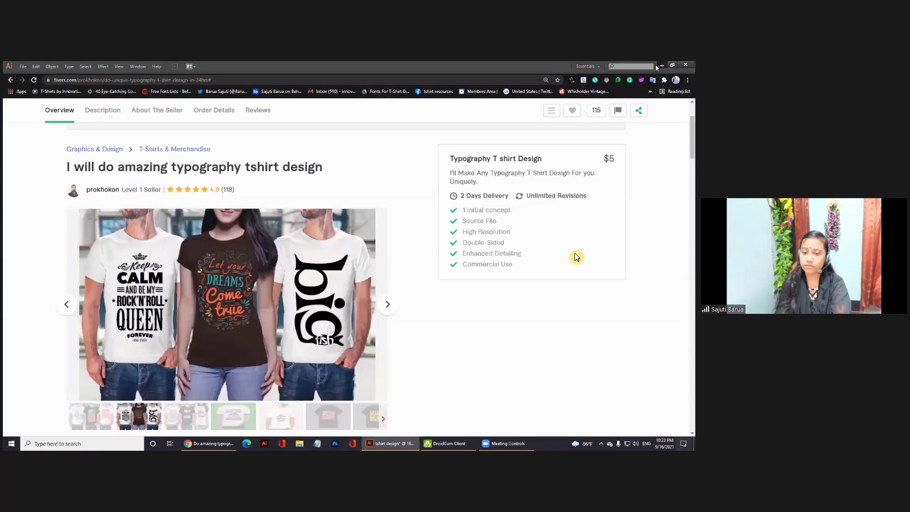
- Minimize Illustrator and Chrome, move tshirt-design.png into open desktop space, and return to Zoom
click(660, 65)
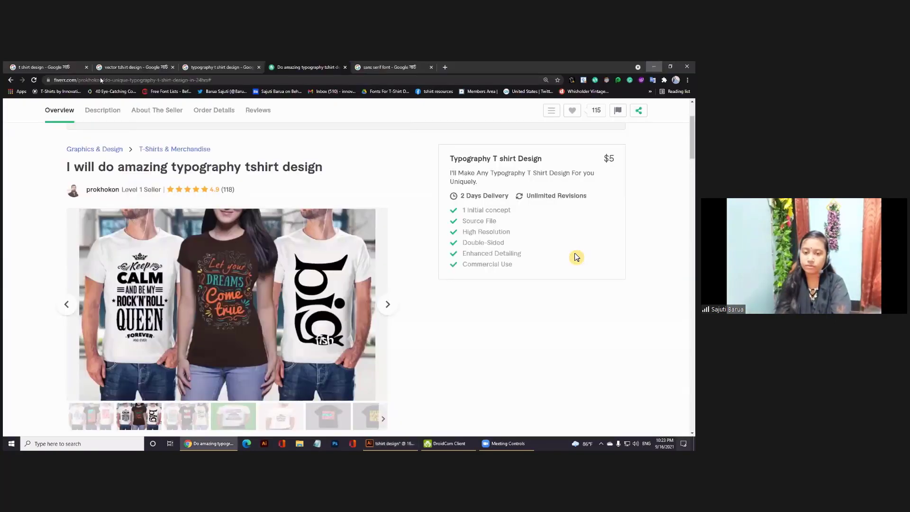
click(656, 66)
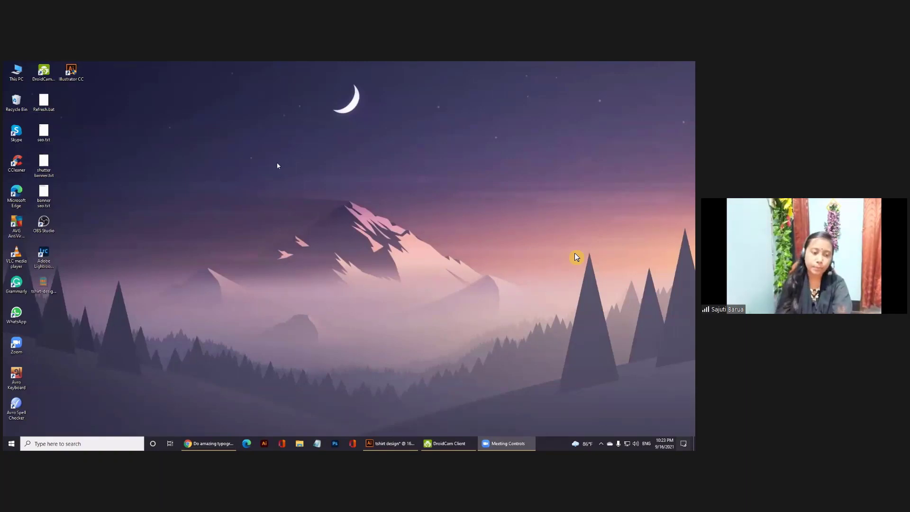
drag(43, 284, 187, 197)
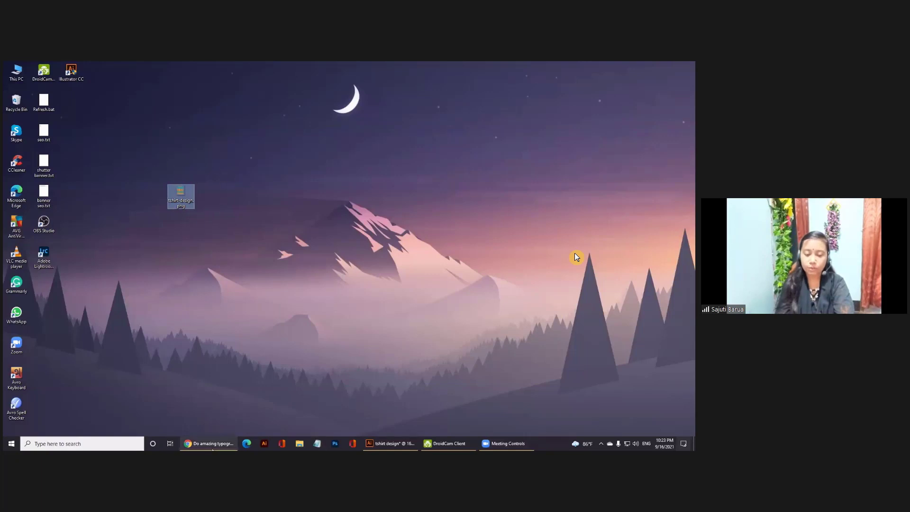
mouse_move(388, 443)
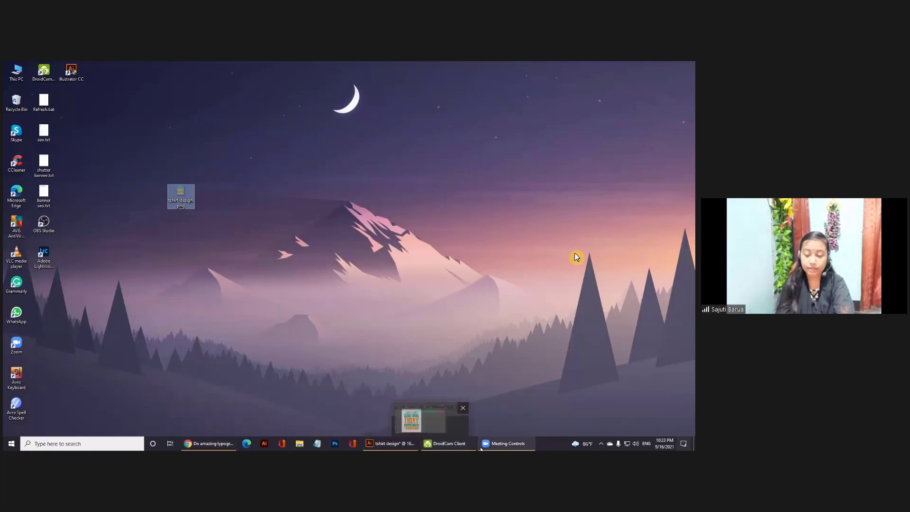
click(506, 443)
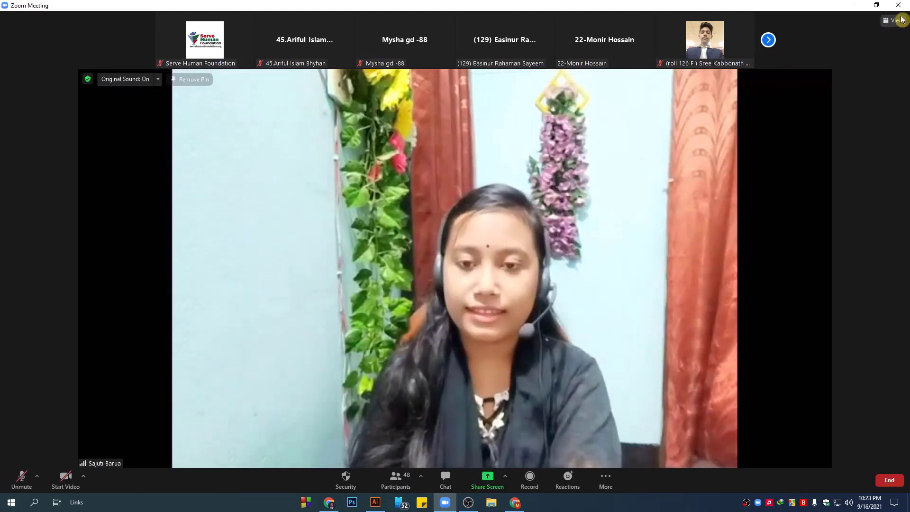
- Switch Zoom to gallery view, unmute the microphone, then open a new browser tab beside the Assignment 02 form
click(900, 20)
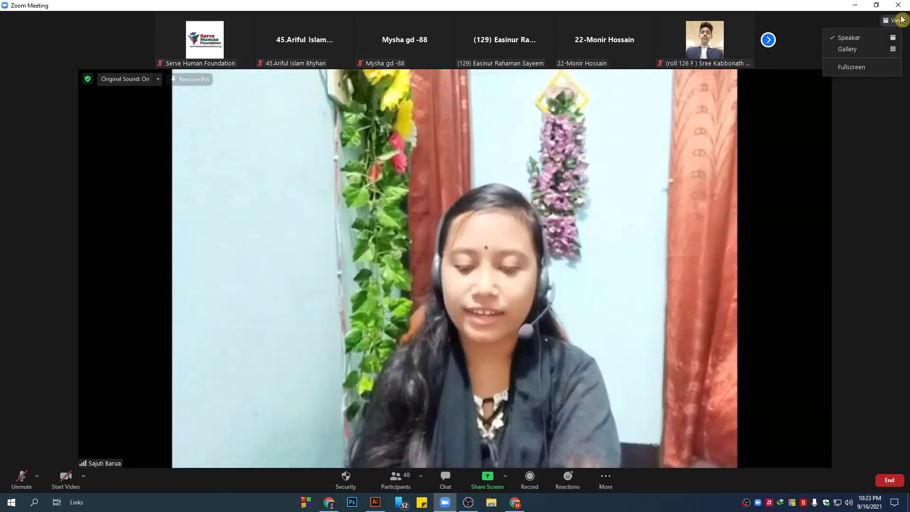
click(873, 49)
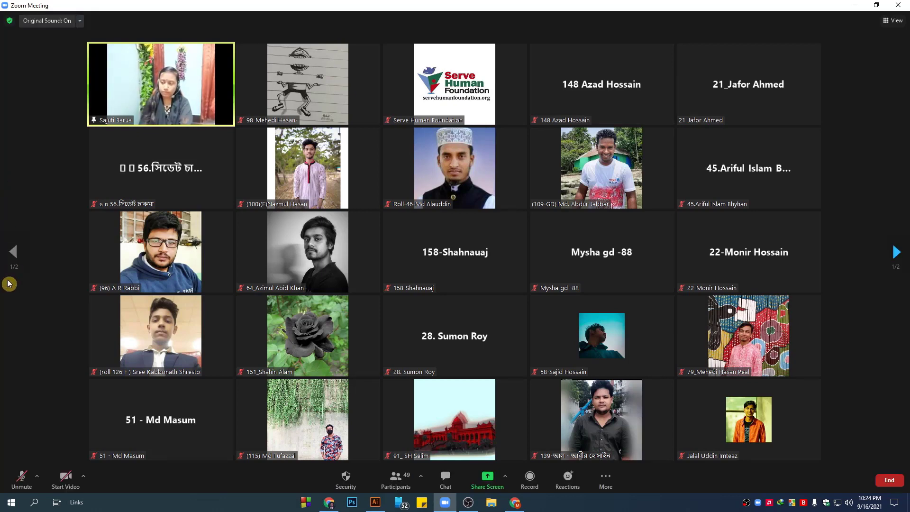
mouse_move(11, 455)
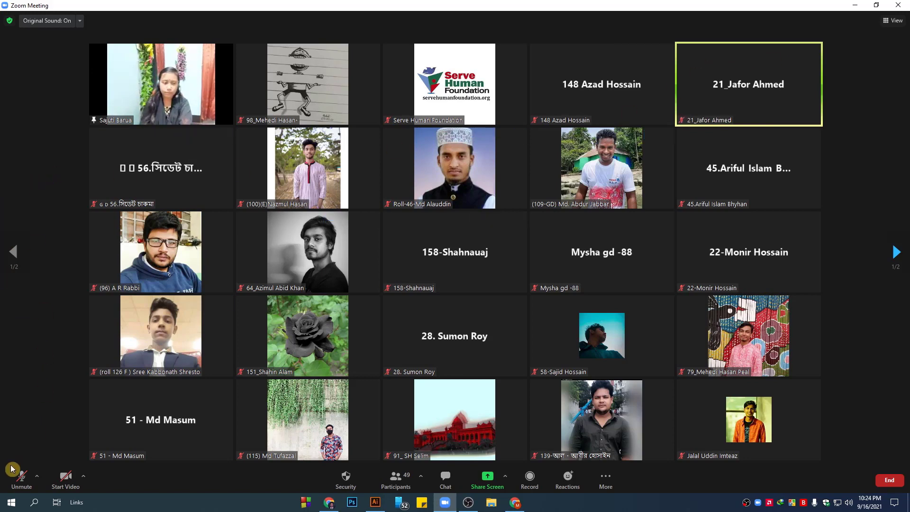
click(21, 478)
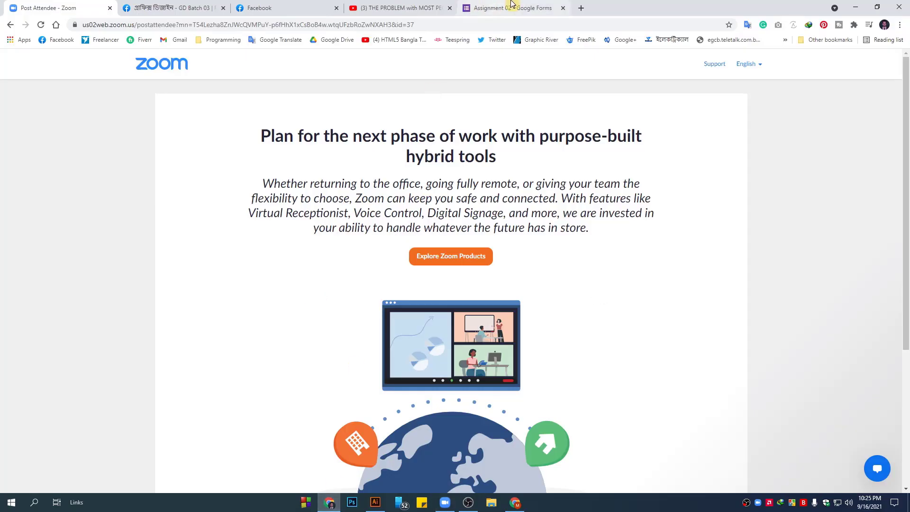
click(545, 8)
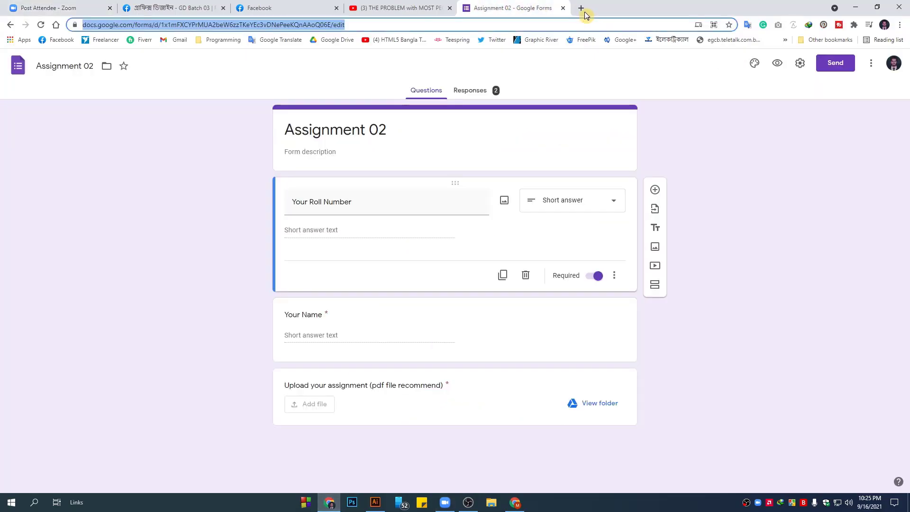
click(581, 8)
- Bring Zoom forward and share the screen showing Chrome's new tab
click(465, 502)
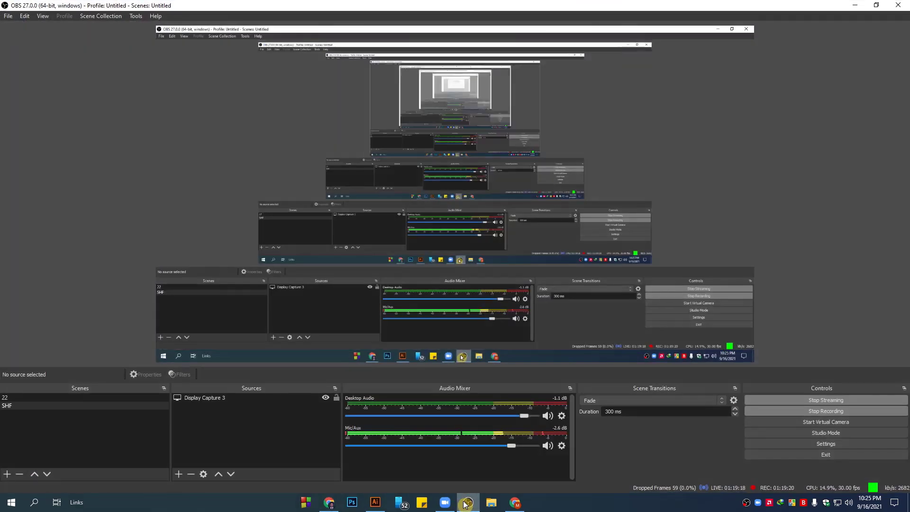
click(445, 502)
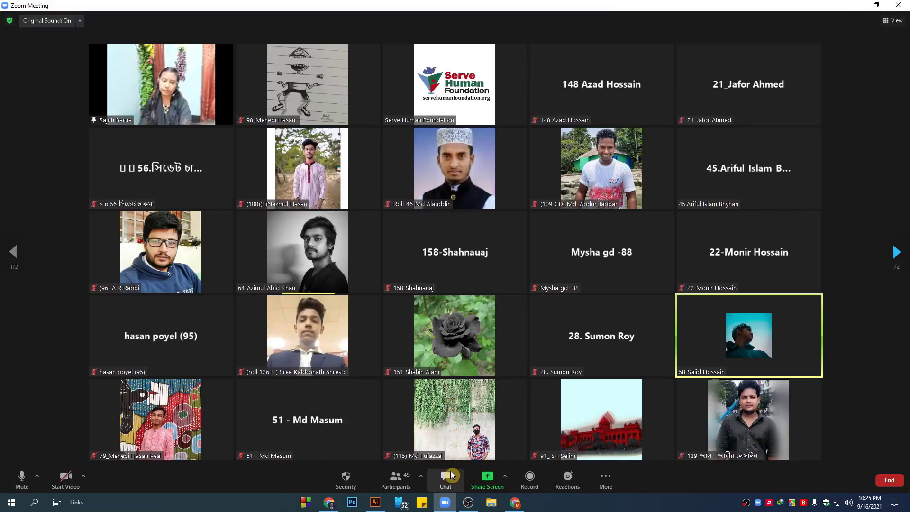
click(488, 477)
click(662, 383)
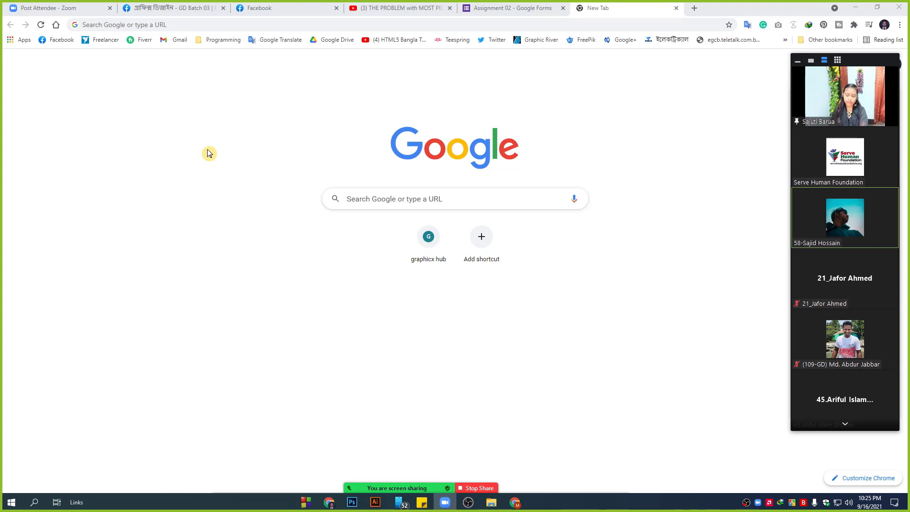
- Search Google for 'master plant font' and scroll through the results
click(207, 29)
text(mast)
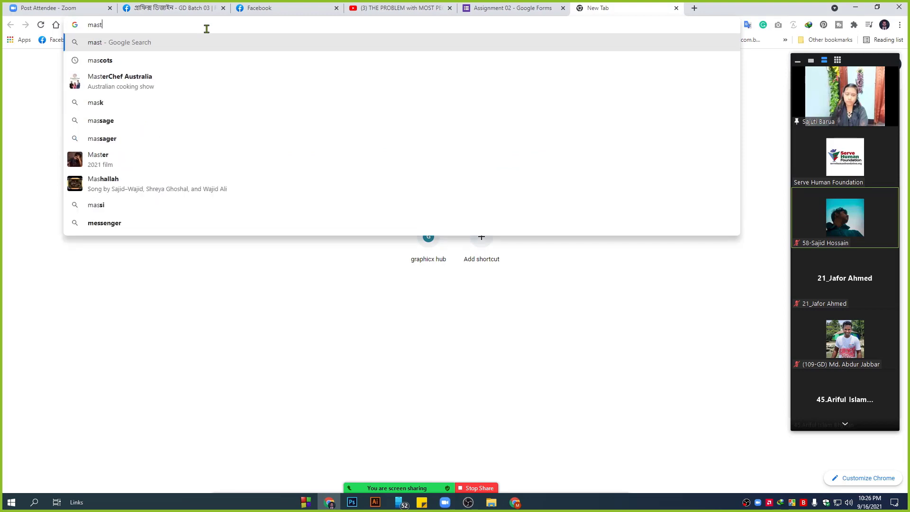
text(er)
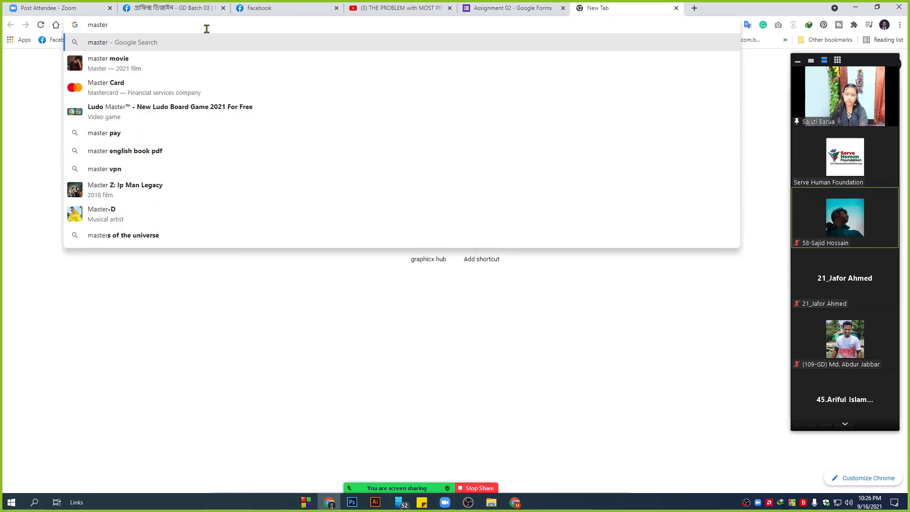
text( pla)
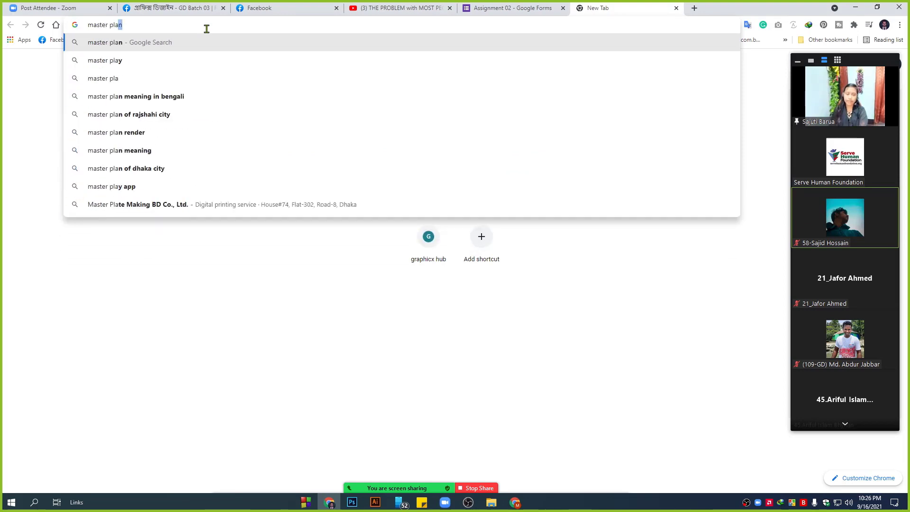
text(nt)
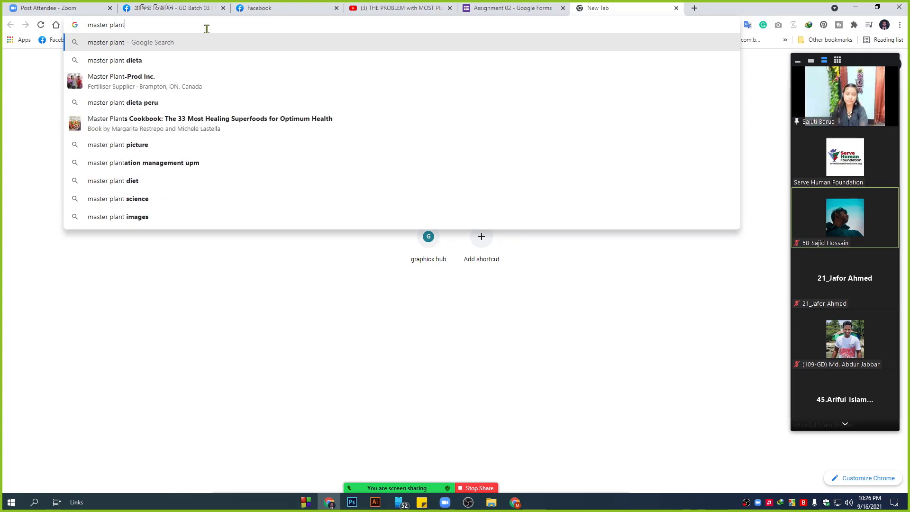
text( font)
key(Return)
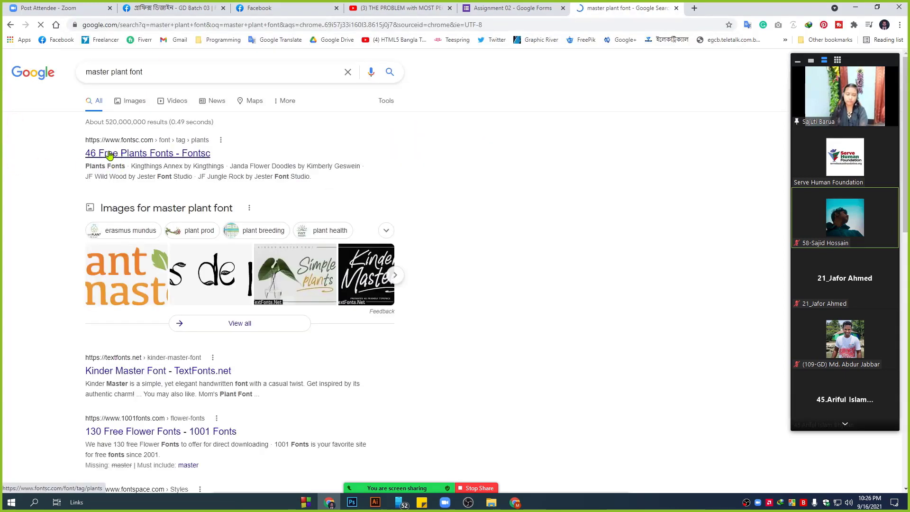
scroll(1, 179, down, 1)
scroll(19, 195, up, 1)
scroll(71, 228, down, 3)
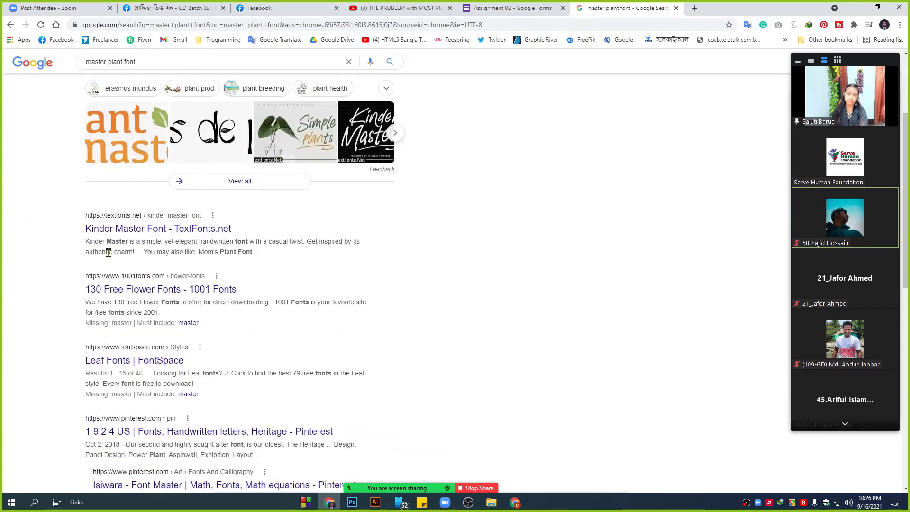
scroll(122, 235, down, 1)
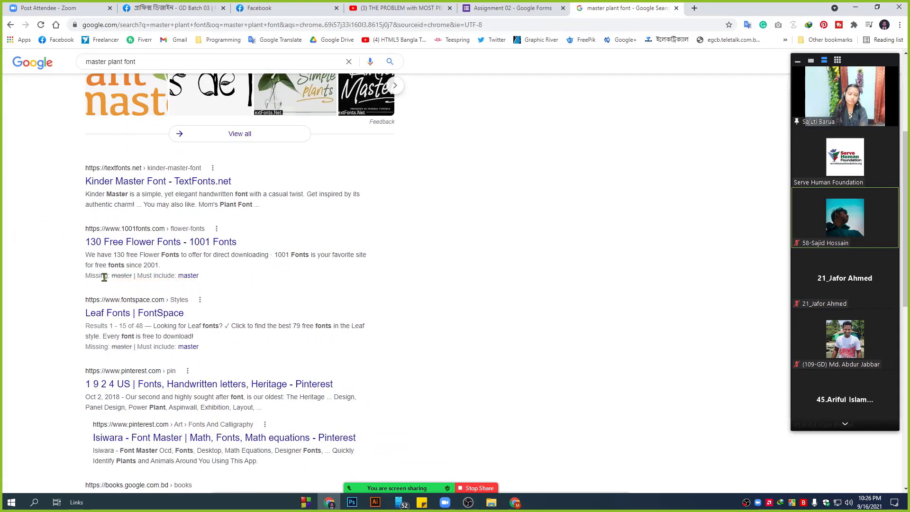
scroll(104, 272, up, 3)
scroll(20, 129, up, 1)
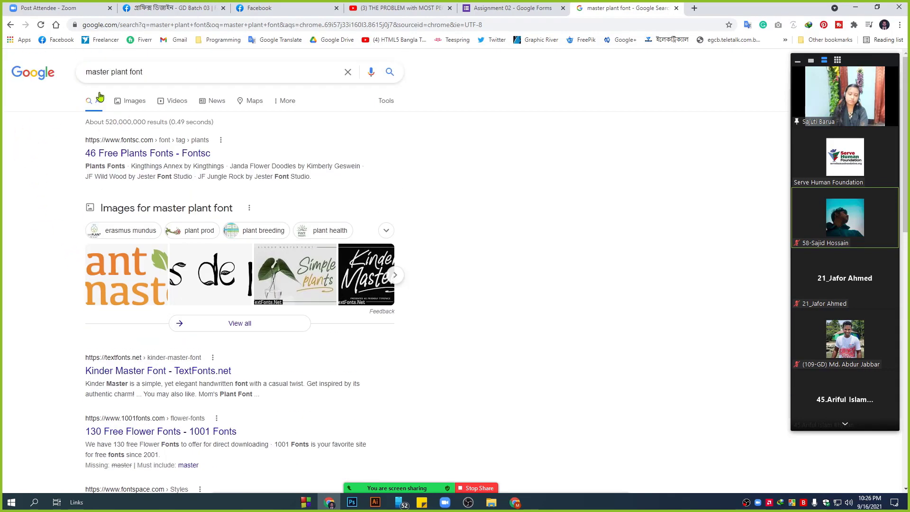
- Open the '46 Free Plants Fonts - Fontsc' result in a new tab, browse it, and return to the results
middle_click(101, 155)
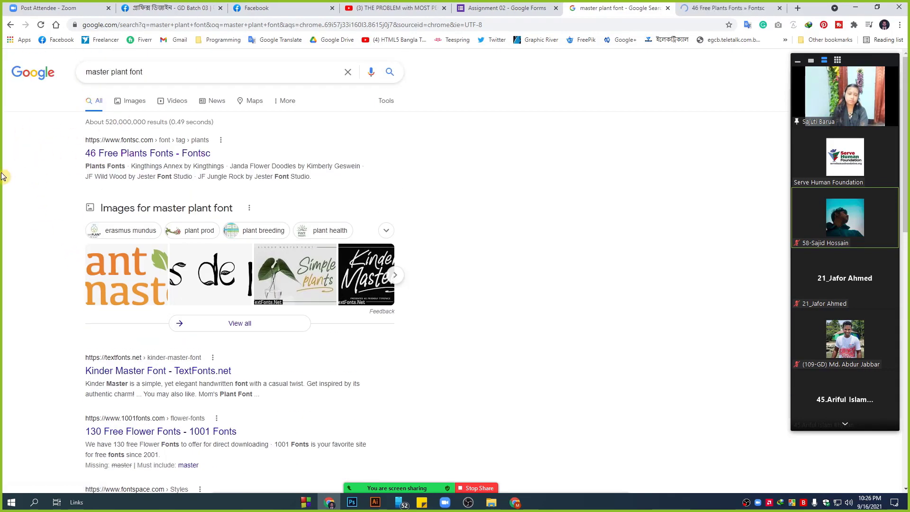
scroll(457, 280, down, 4)
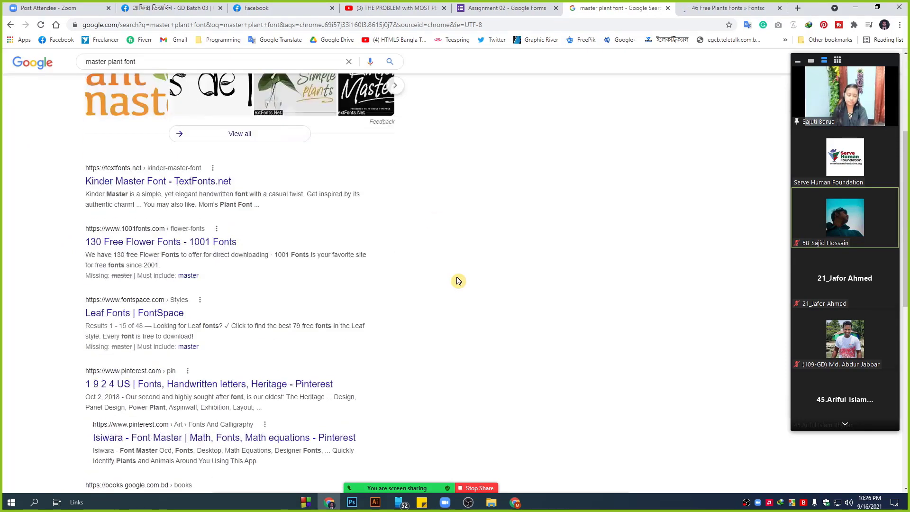
scroll(457, 280, down, 1)
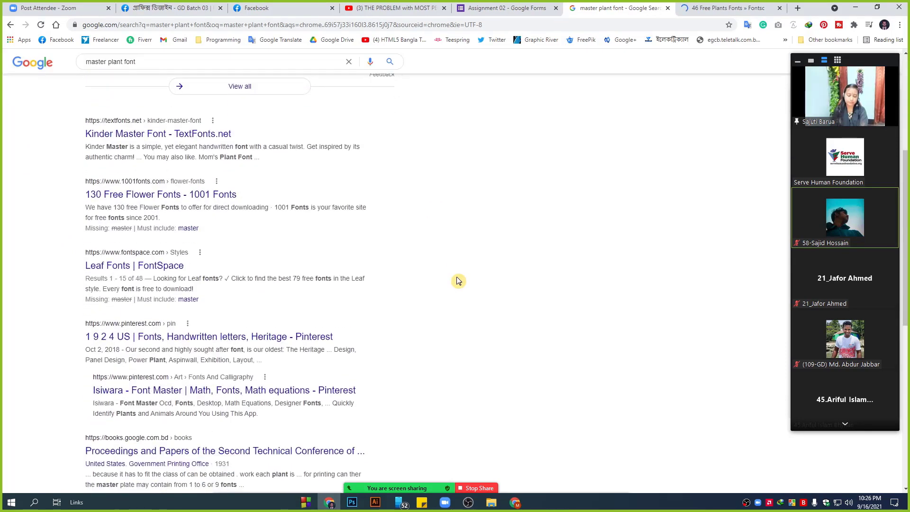
click(722, 6)
scroll(199, 254, down, 3)
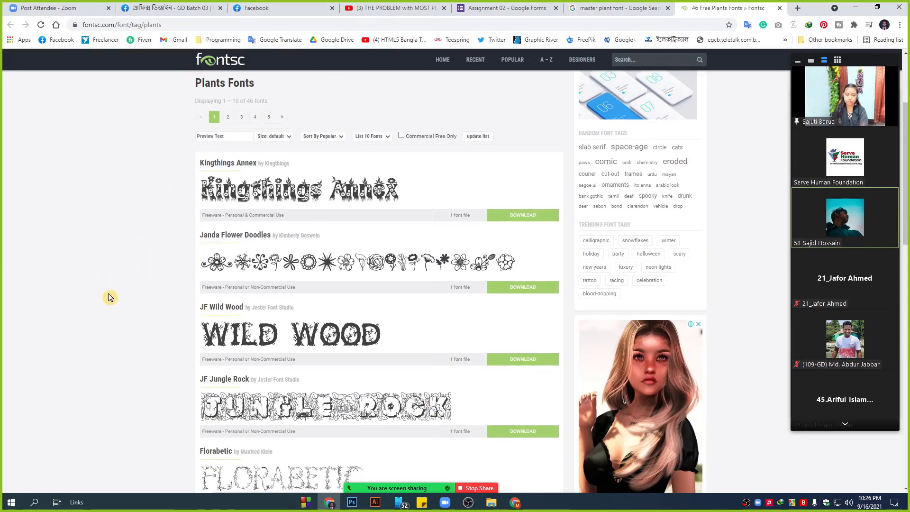
scroll(109, 297, down, 5)
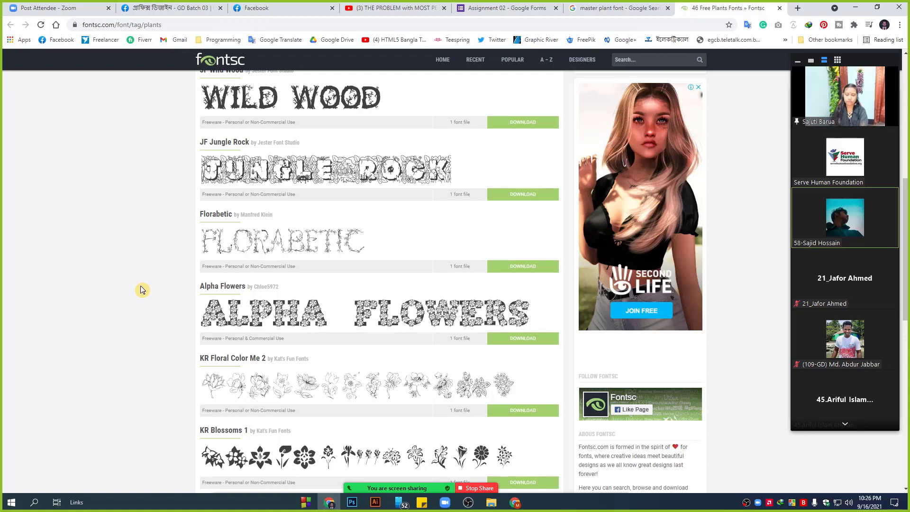
scroll(140, 290, up, 6)
click(616, 8)
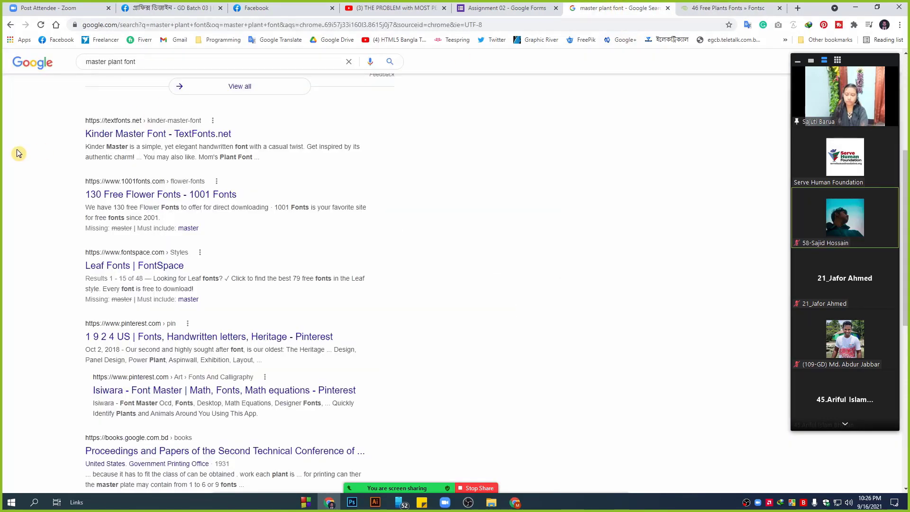
scroll(28, 263, up, 5)
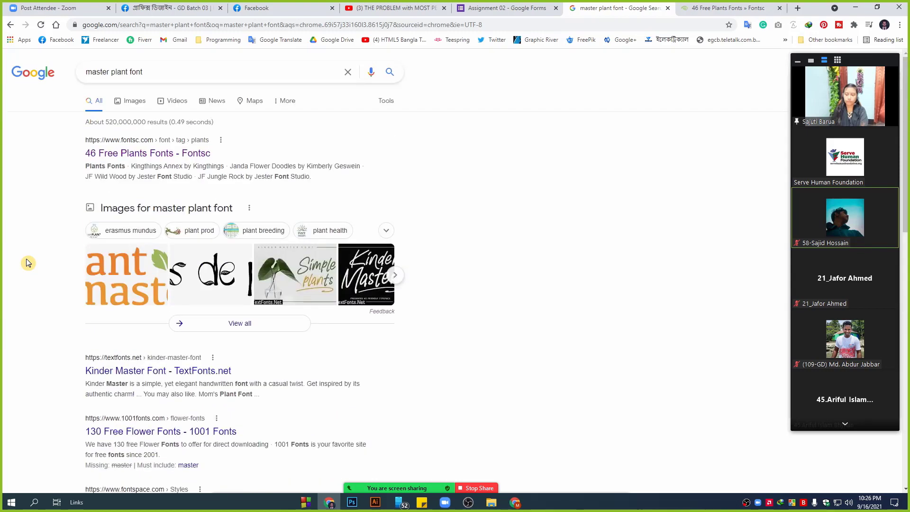
- Stop sharing the screen from the green sharing bar
click(477, 488)
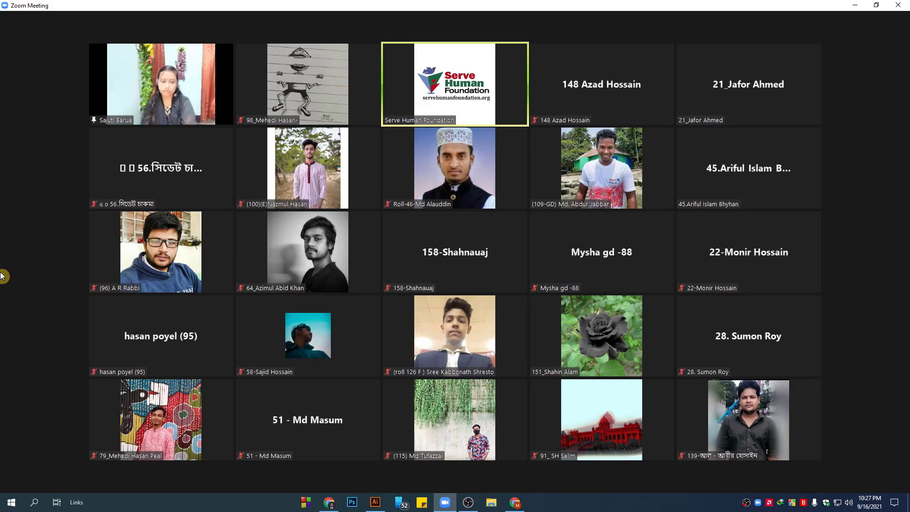
mouse_move(72, 481)
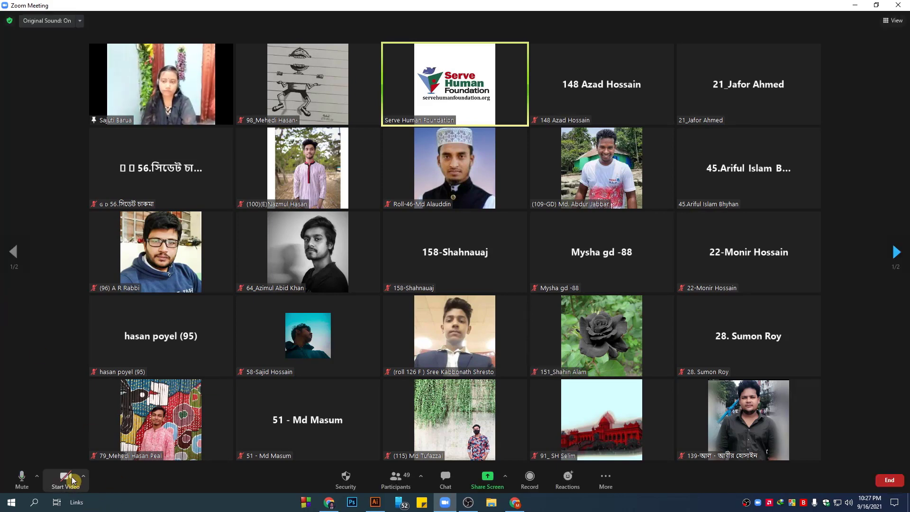
- Turn on the host's camera with Start Video
click(66, 478)
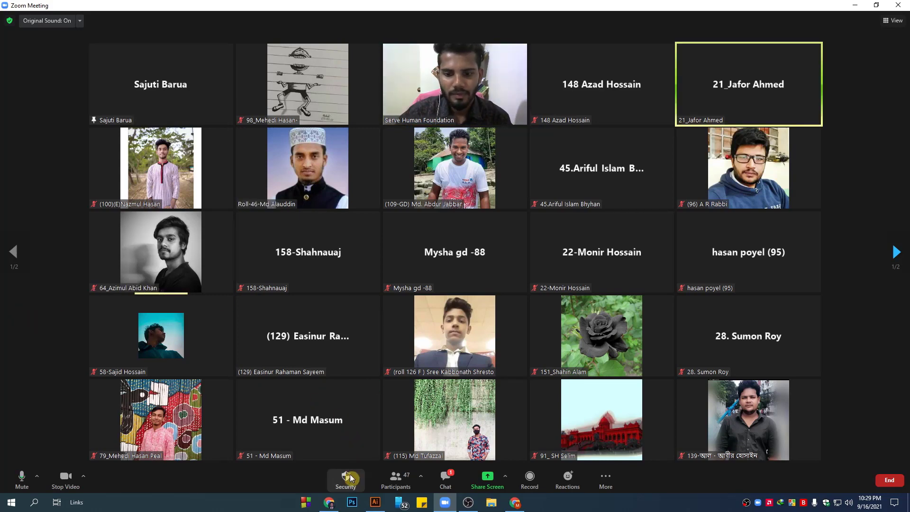
- Show the list of the meeting's 47 participants beside the video gallery
click(396, 477)
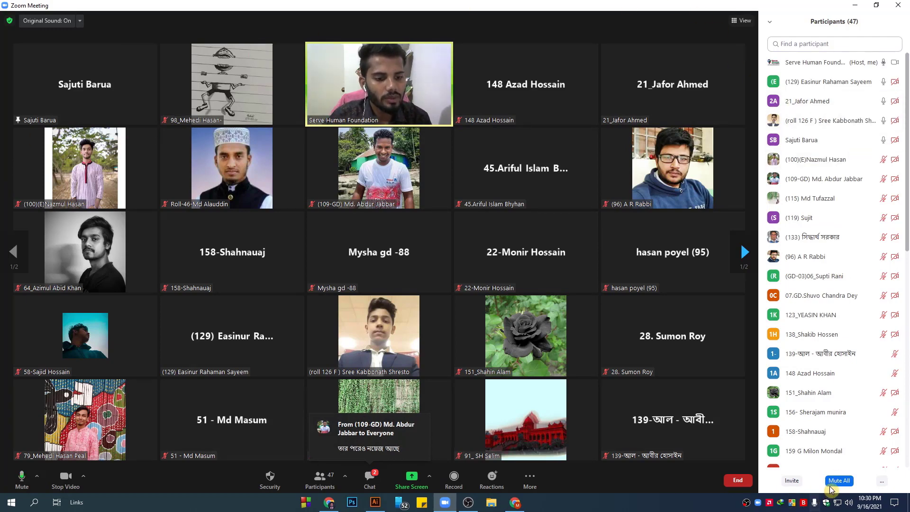
- Mute all current and new participants and select the High Definition Audio Device microphone
click(839, 480)
click(508, 276)
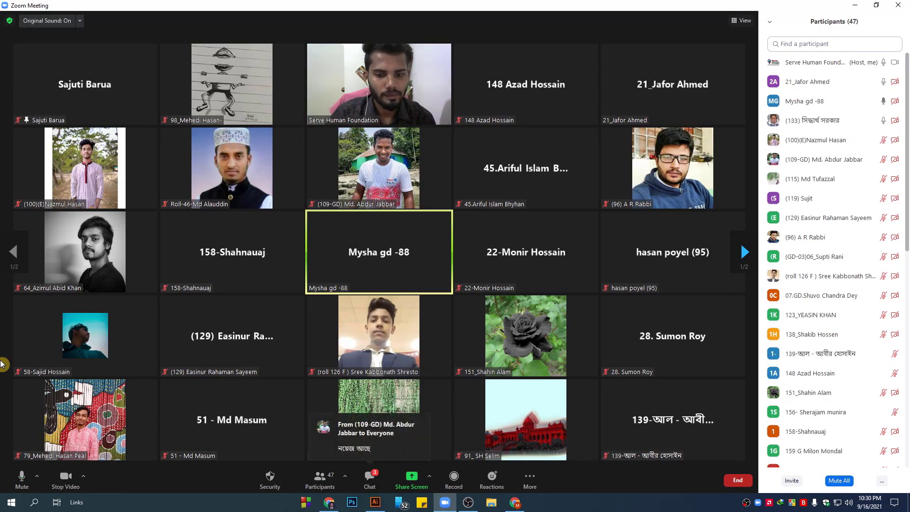
click(38, 479)
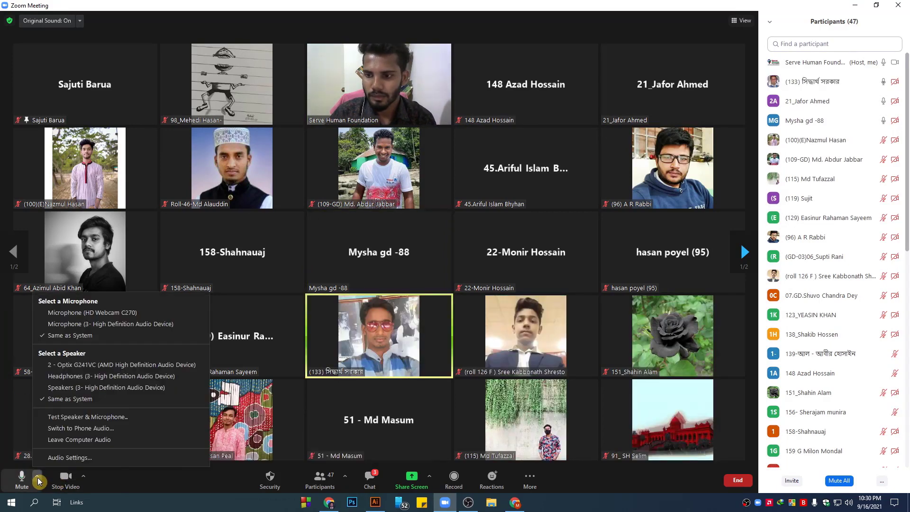
click(132, 325)
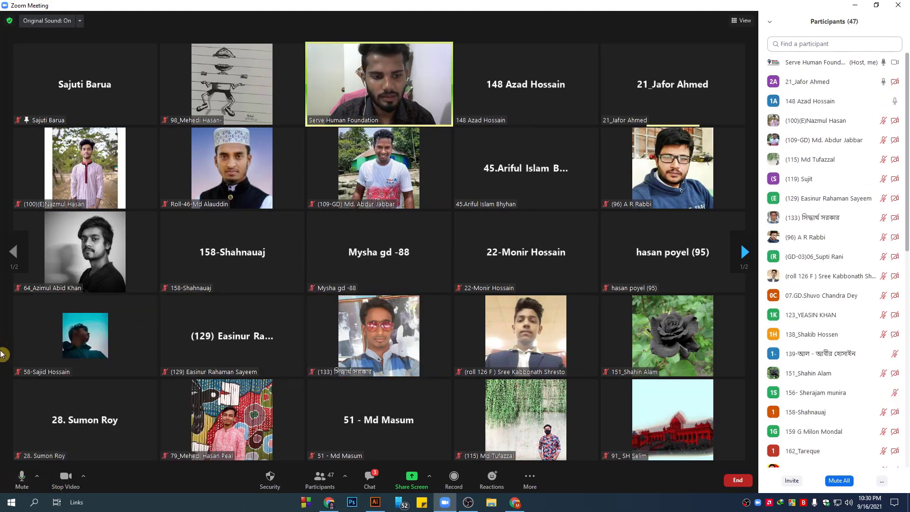
- Turn the host's camera and microphone off and back on, and bring up the meeting chat
click(66, 478)
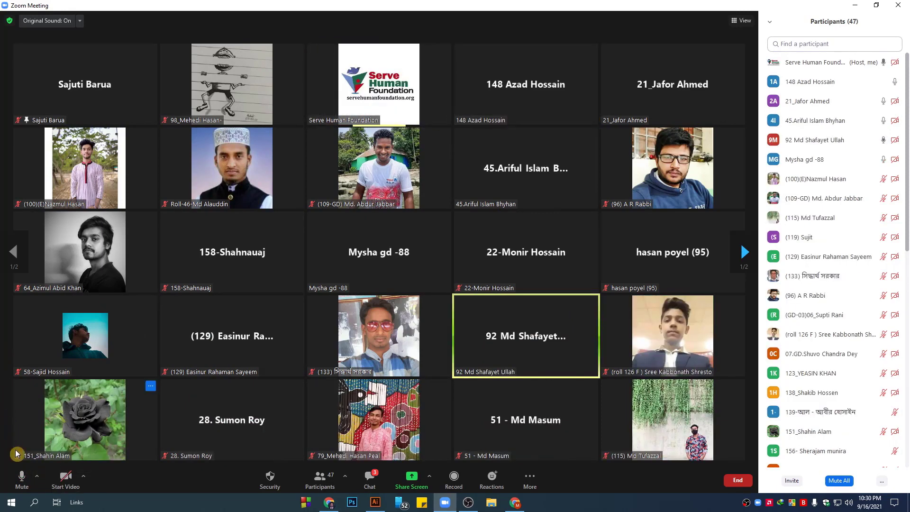
click(22, 477)
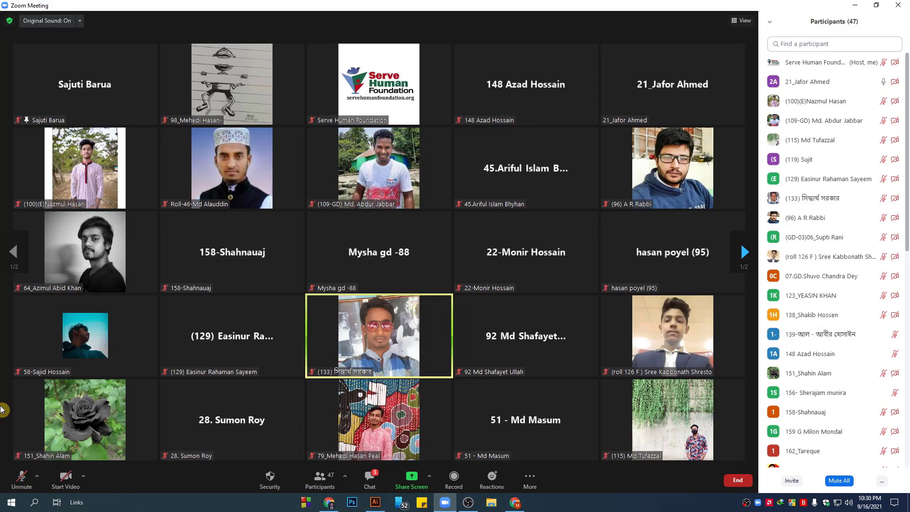
click(21, 478)
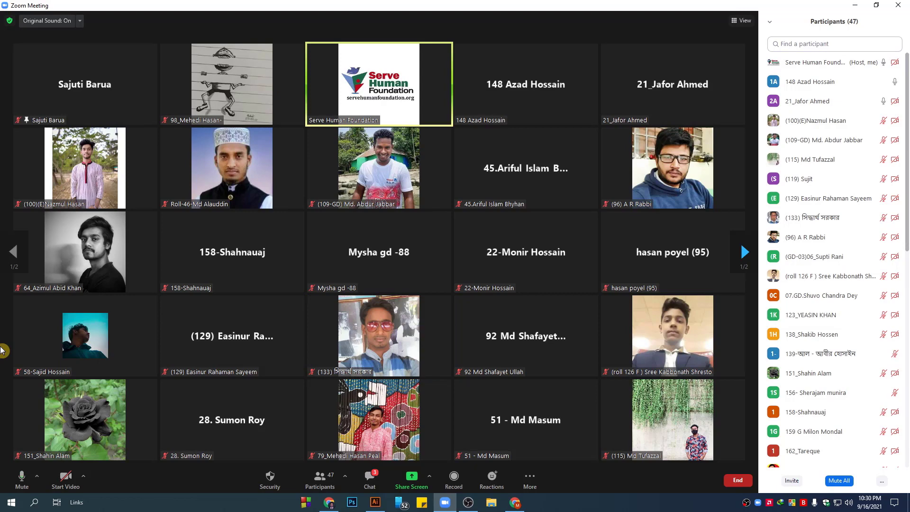
click(66, 478)
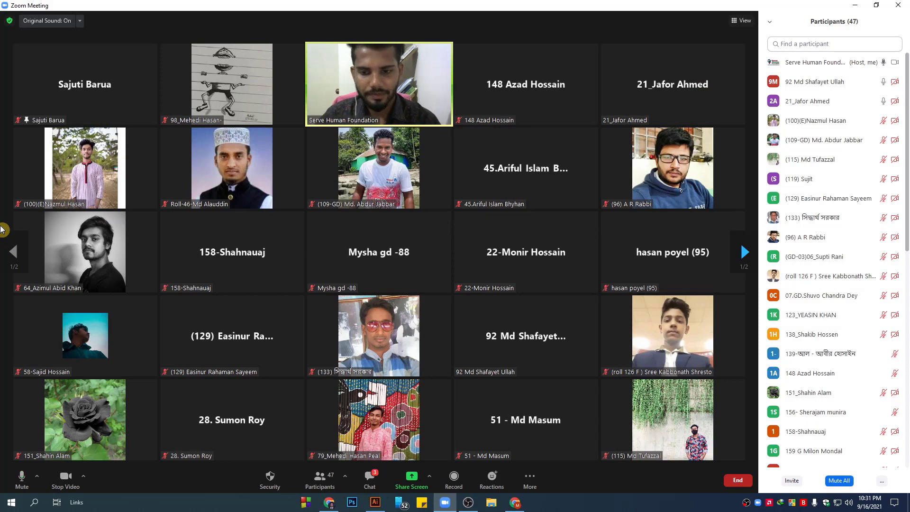
click(371, 477)
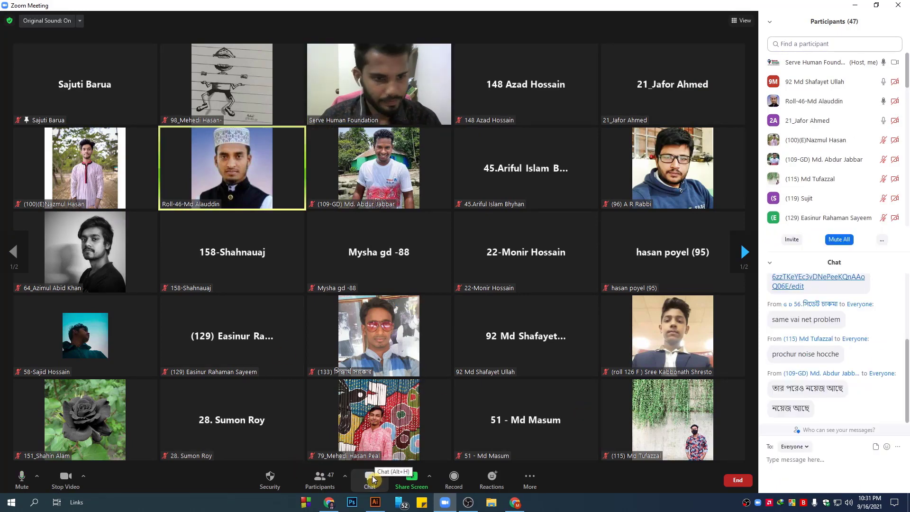
- Close the meeting chat, leaving only the participant list beside the gallery
click(370, 478)
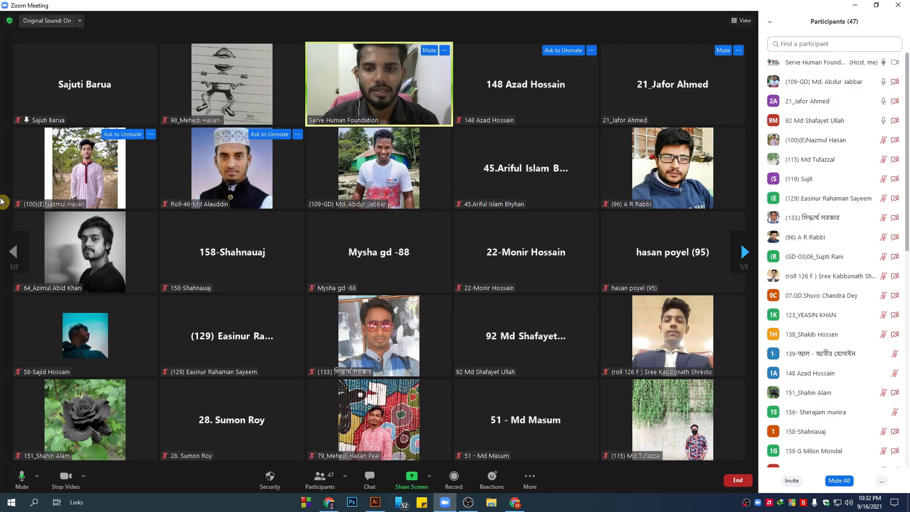
mouse_move(84, 168)
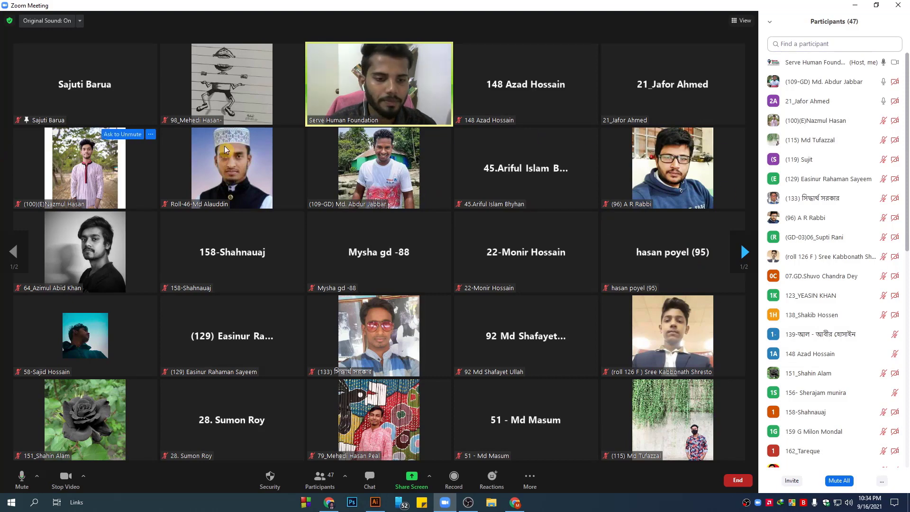
click(744, 252)
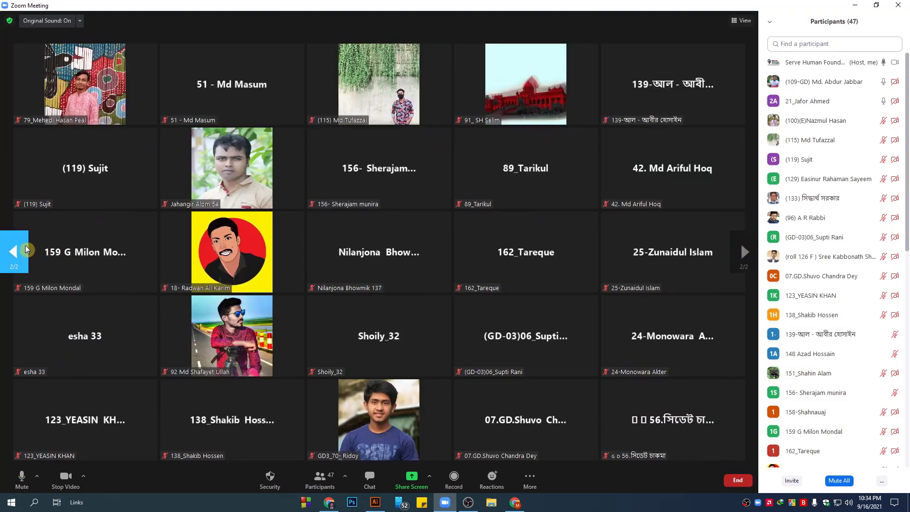
click(13, 251)
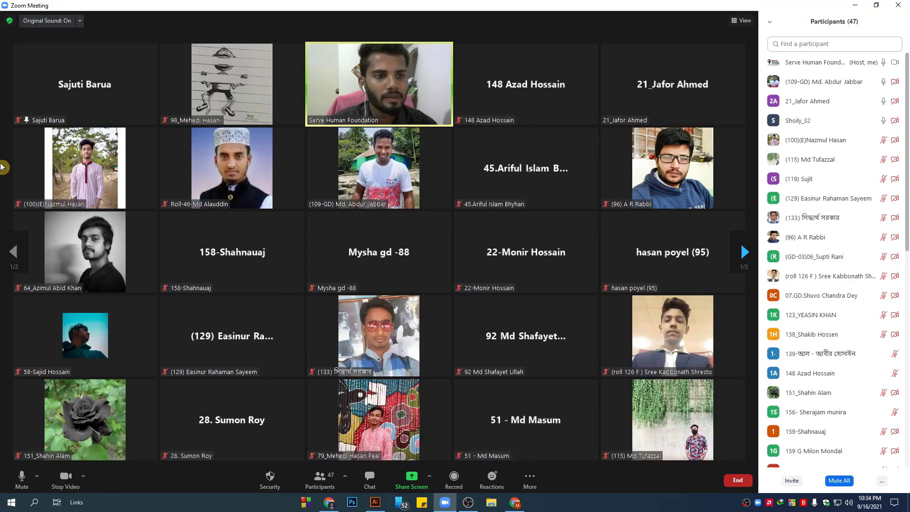
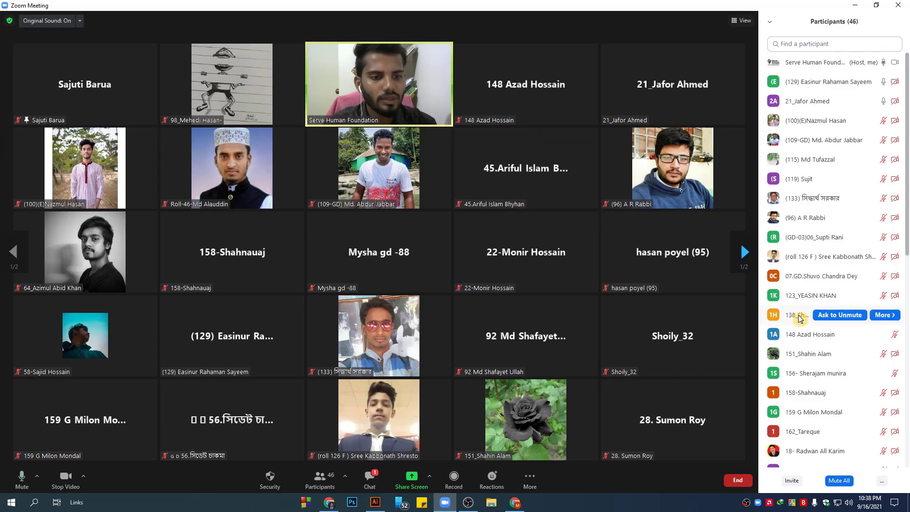
- Mute the host, stop video, and enlarge the participant's shared screen beside a narrow video strip
click(370, 477)
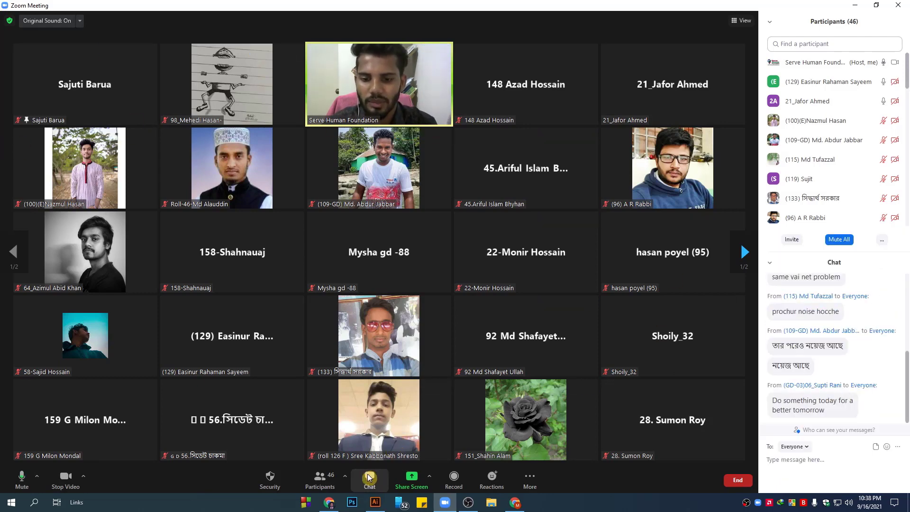
click(369, 476)
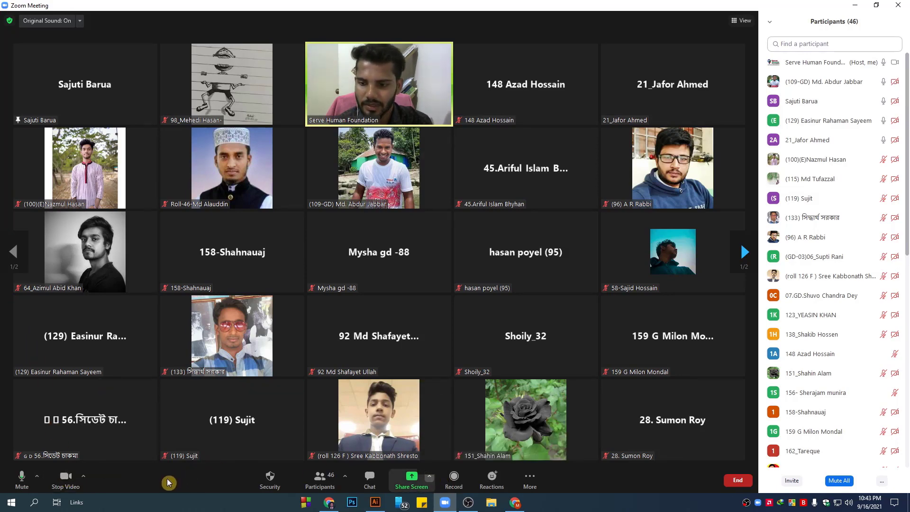
click(66, 478)
click(21, 477)
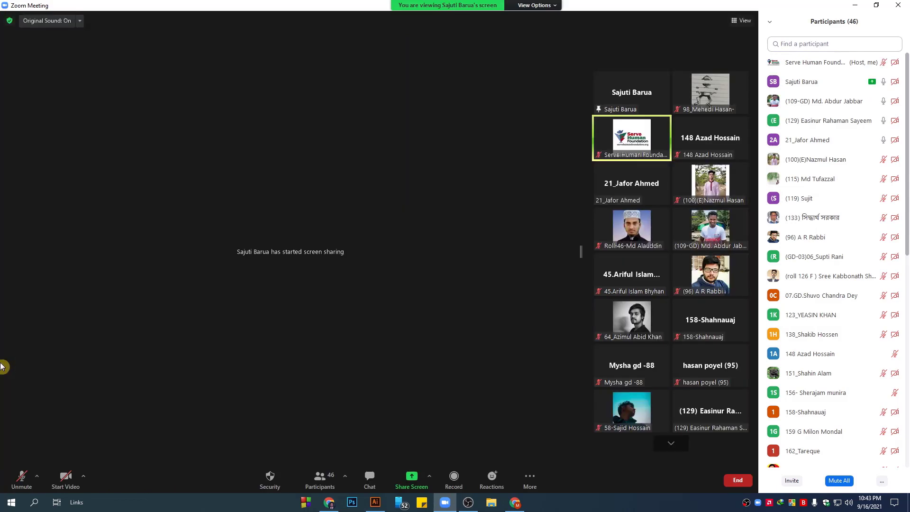
drag(587, 251, 666, 250)
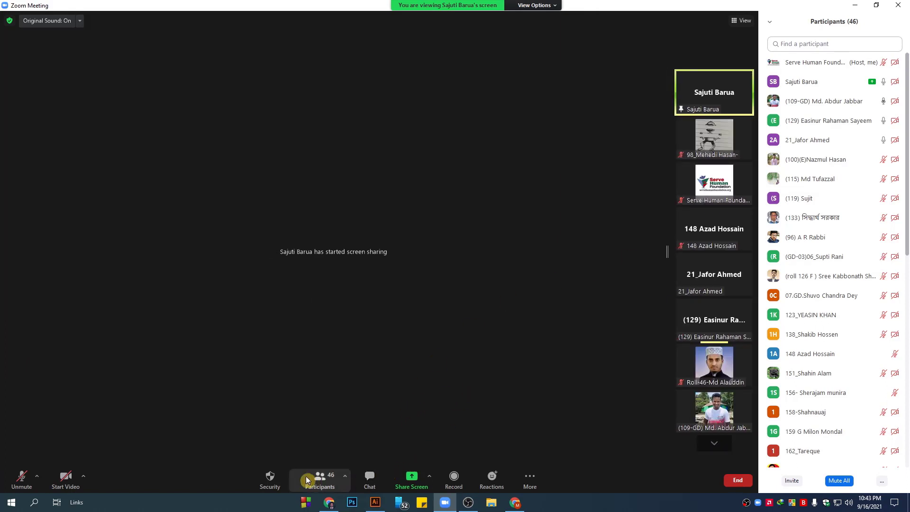
click(323, 478)
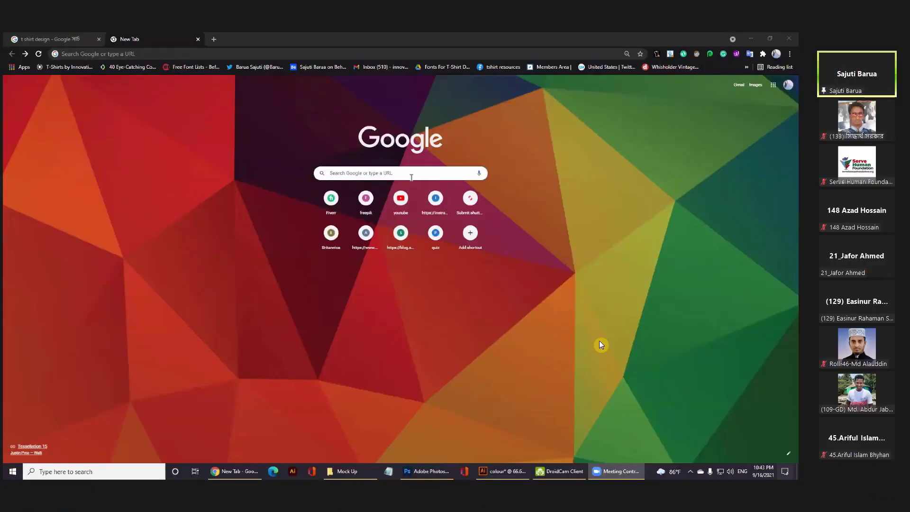
- Search Google for 'merch research chrome extension' to find the Merch Research Free listing
click(411, 173)
text(m)
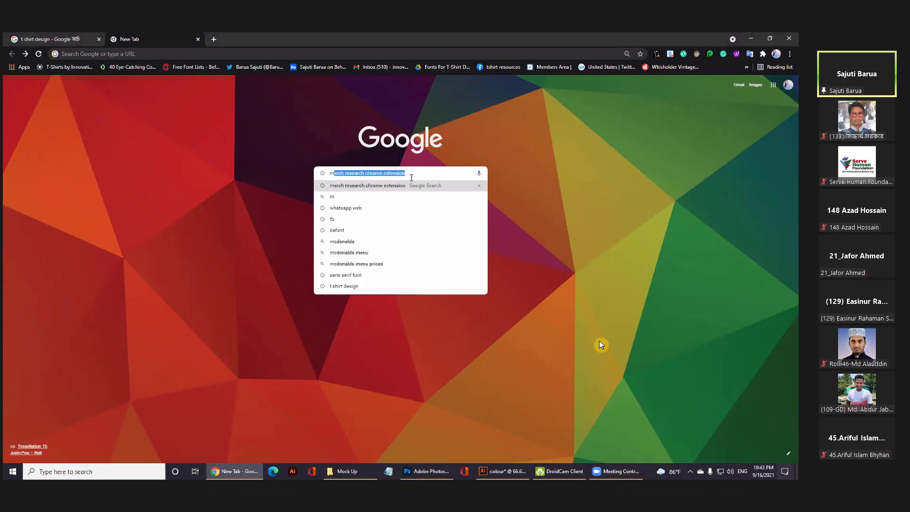
text(erc)
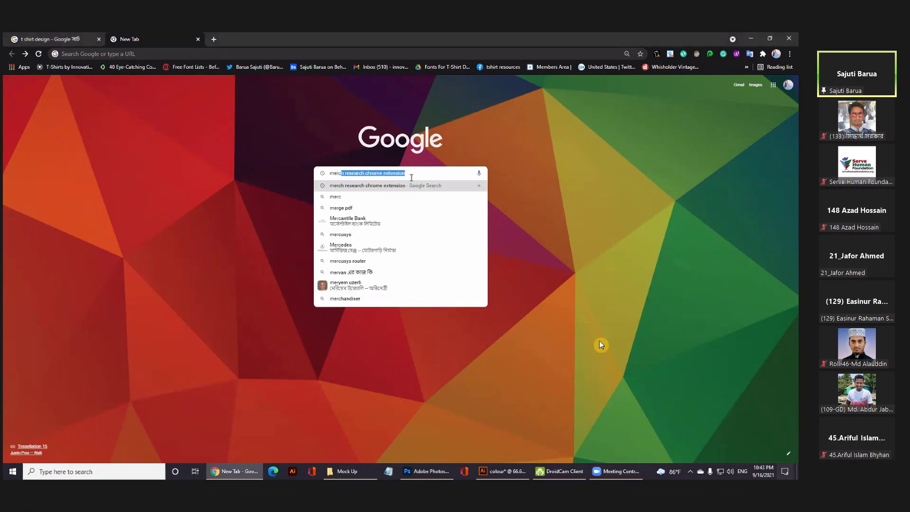
text(h r)
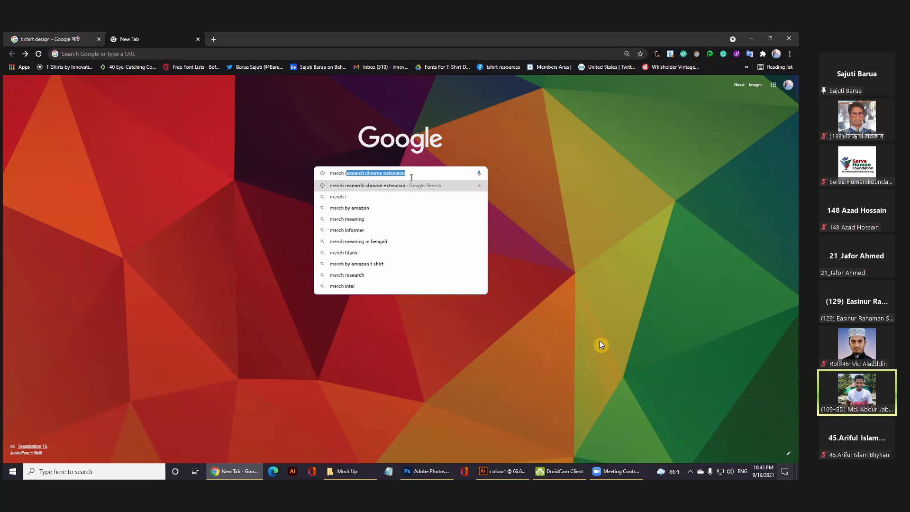
text(e)
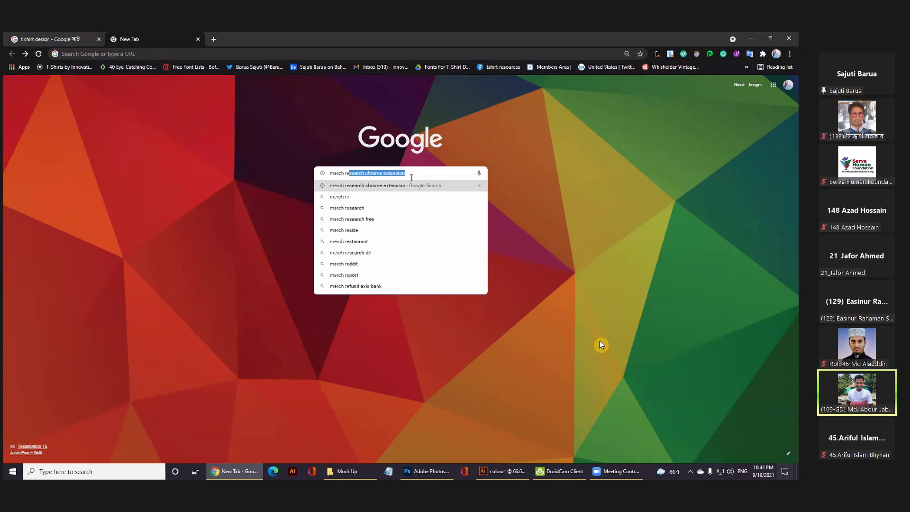
text(s)
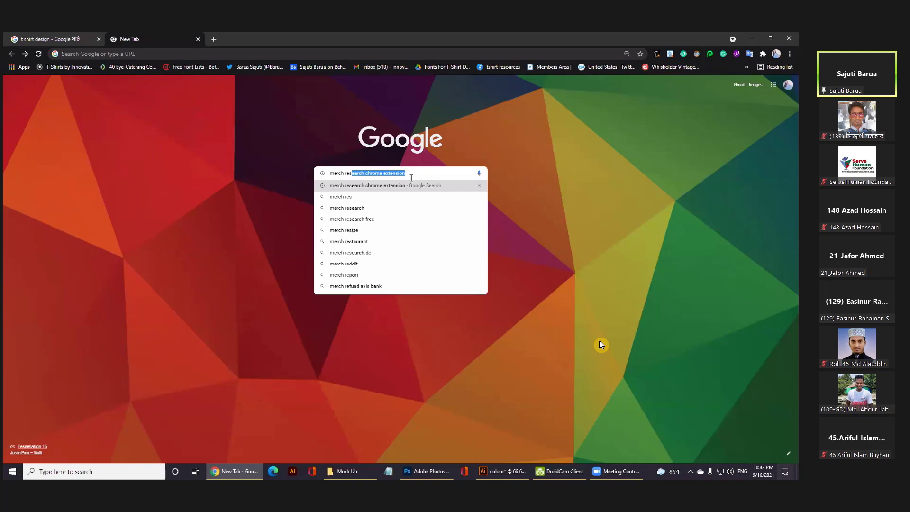
text(e)
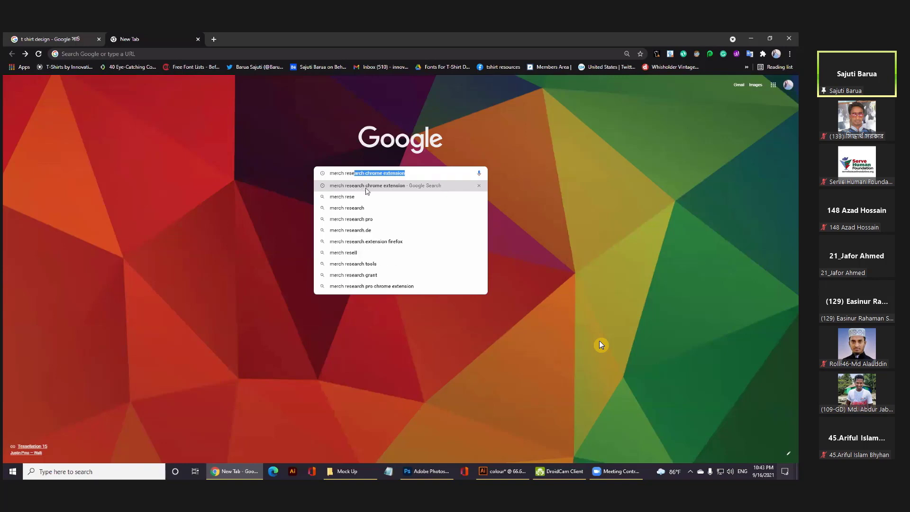
key(Return)
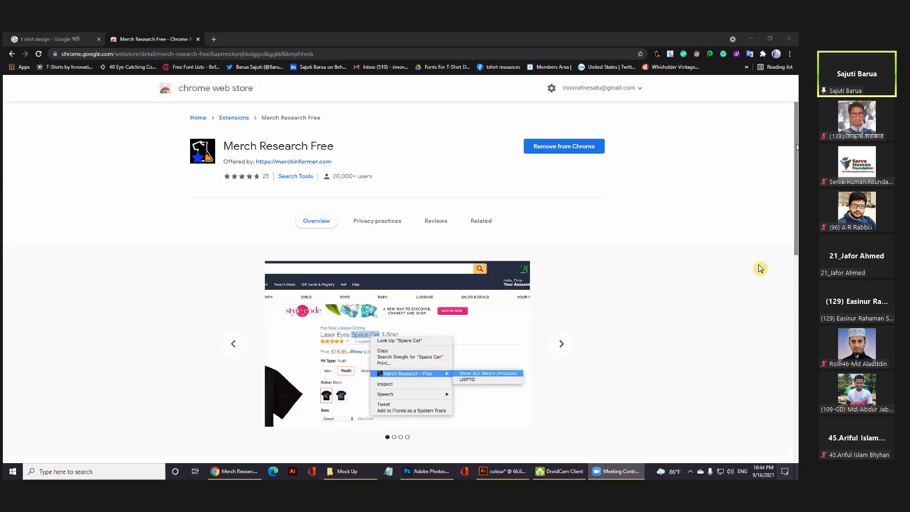
- In a new Chrome tab, Google the phrase 'do something today for a better tomorrow'
click(220, 45)
click(213, 39)
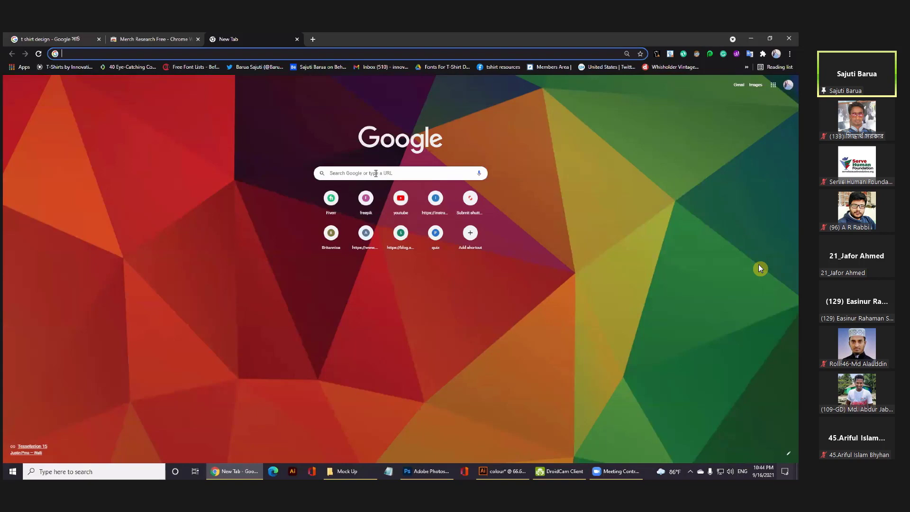
text(do something)
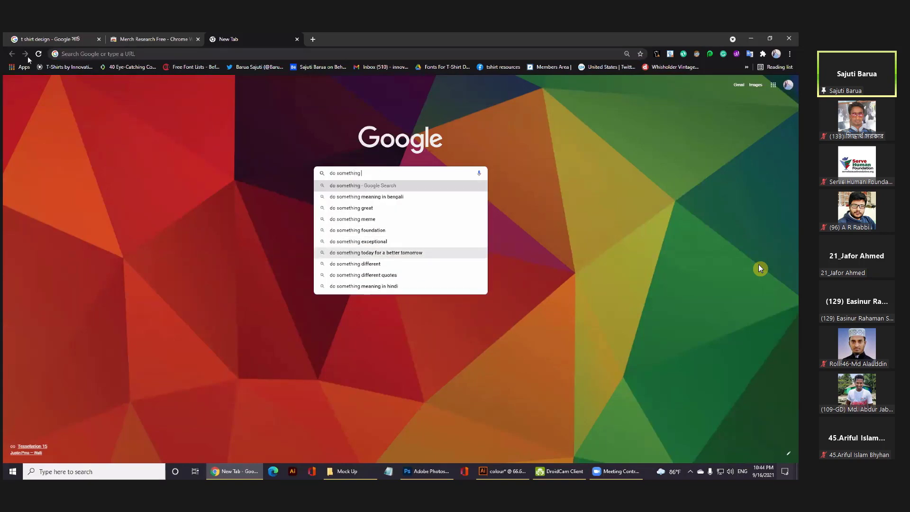
click(374, 251)
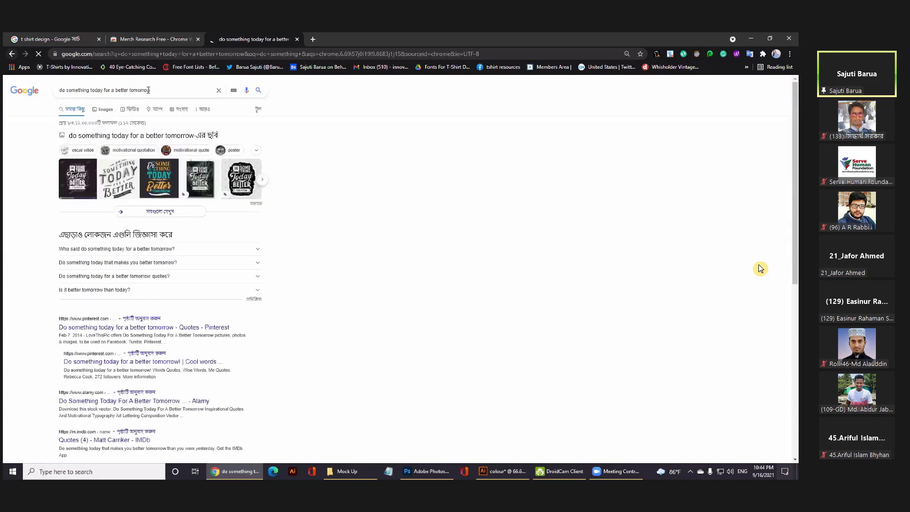
- Check the phrase against USPTO with Merch Research Free, finding no TESS records, then open a new tab
triple_click(143, 89)
right_click(145, 90)
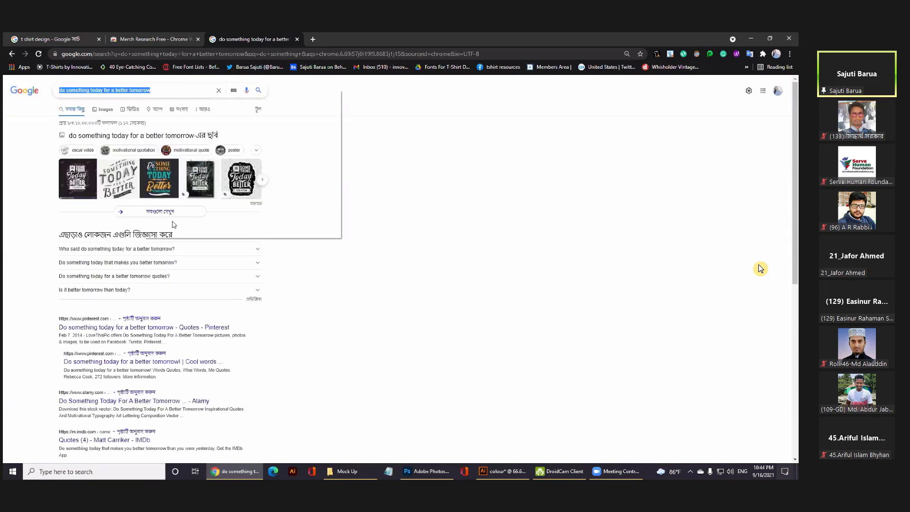
click(383, 50)
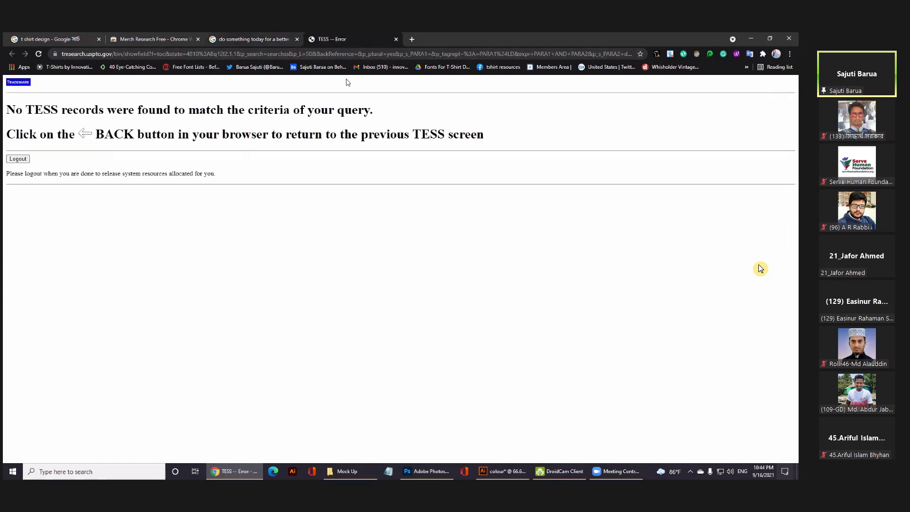
click(412, 39)
- Look up 'papasaurus' on USPTO via Merch Research Free, revealing the live PAPASAURUS BABYSAURUS clothing trademark
click(358, 174)
text(papasaurus)
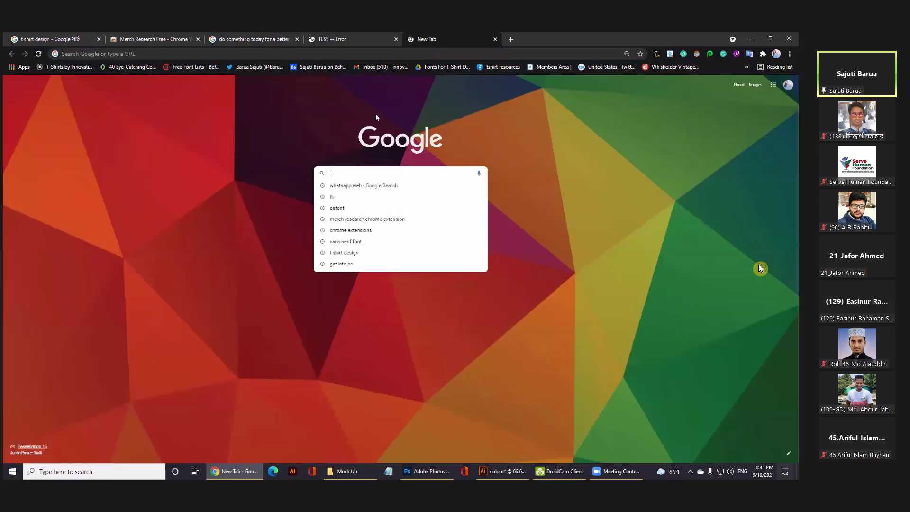
double_click(359, 174)
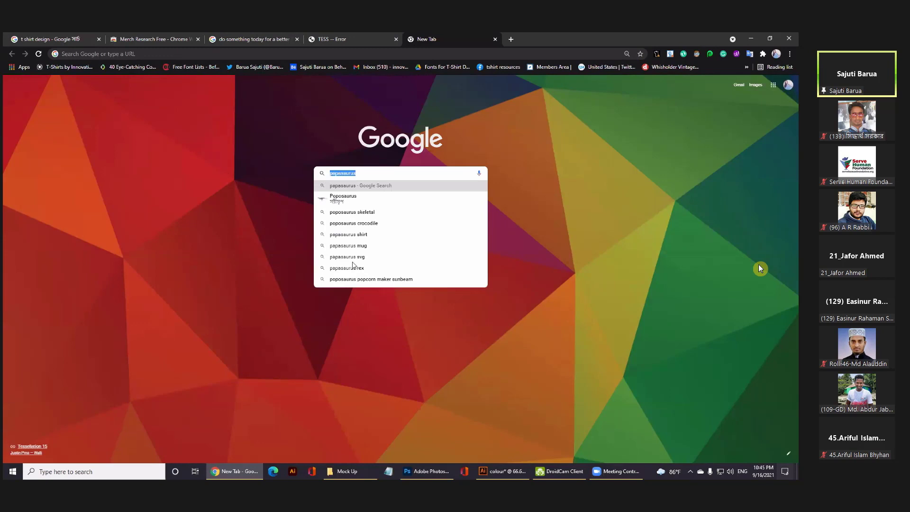
right_click(339, 177)
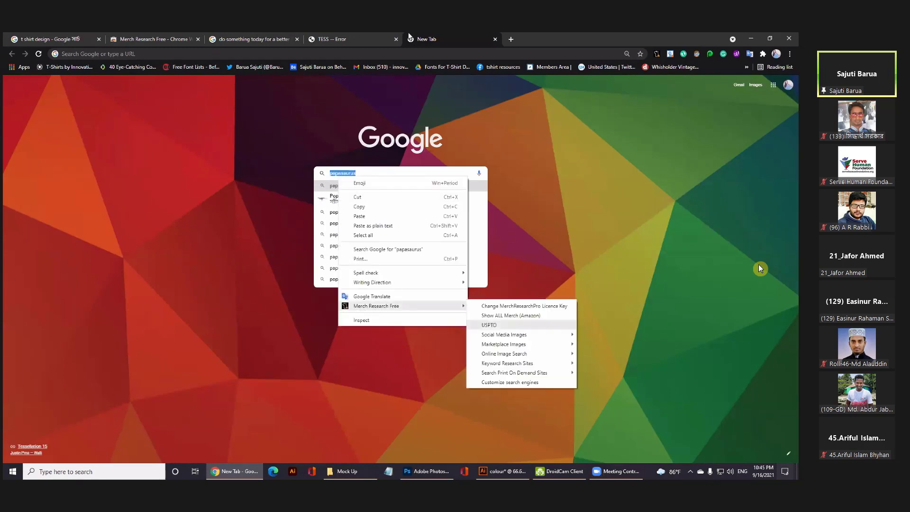
click(443, 42)
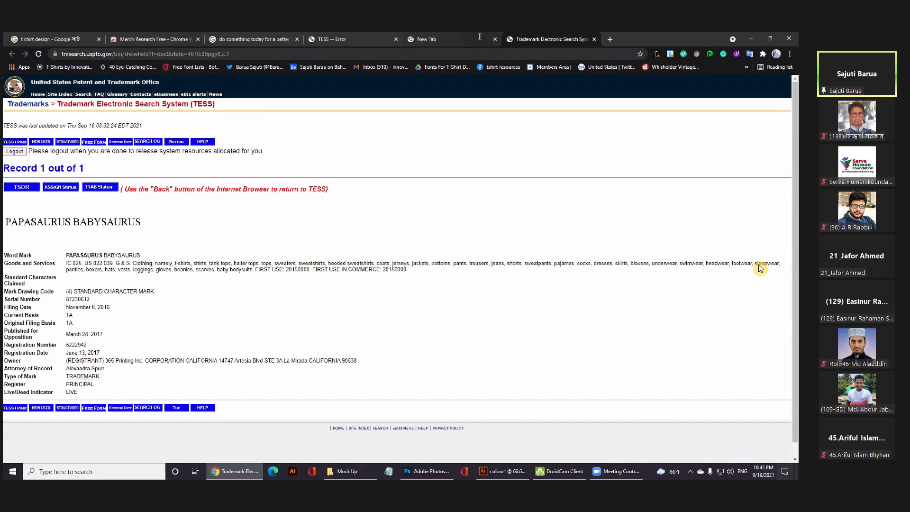
- Close the PAPASAURUS BABYSAURUS record tab and the Google new tab
key(ctrl+shift+Tab)
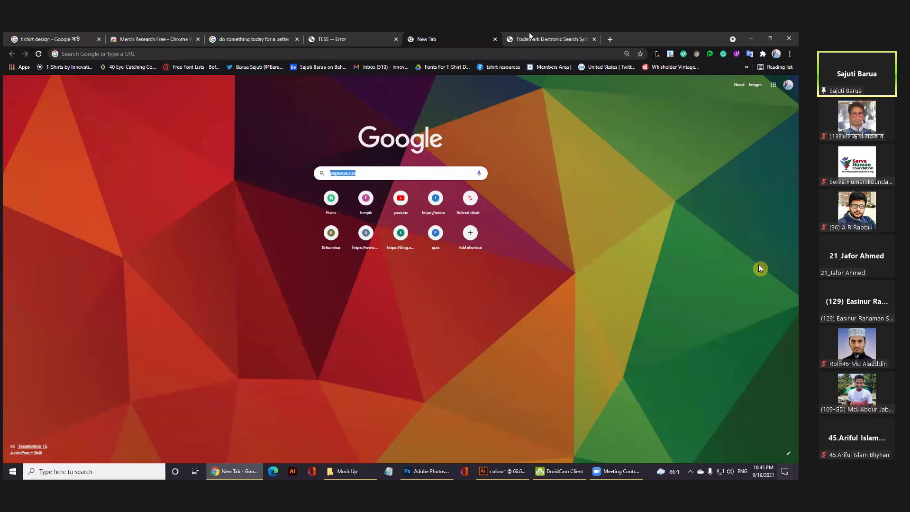
click(356, 174)
click(579, 43)
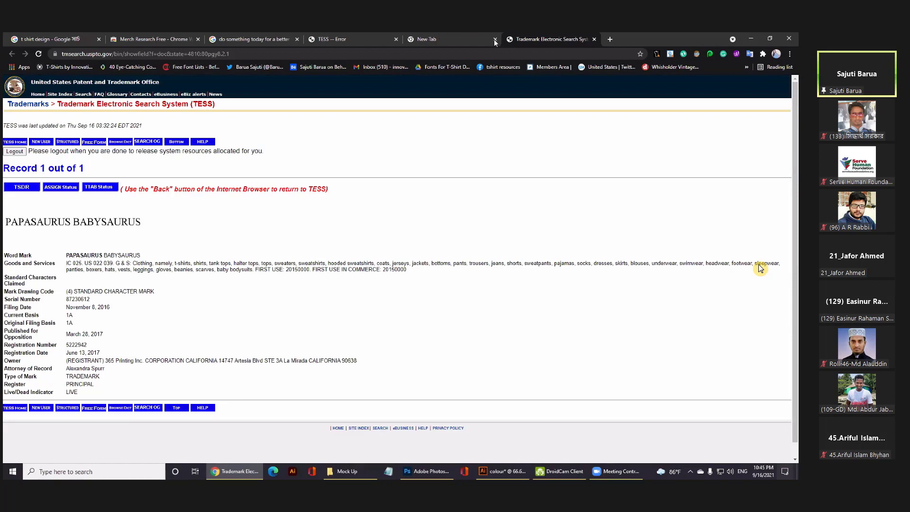
key(ctrl+w)
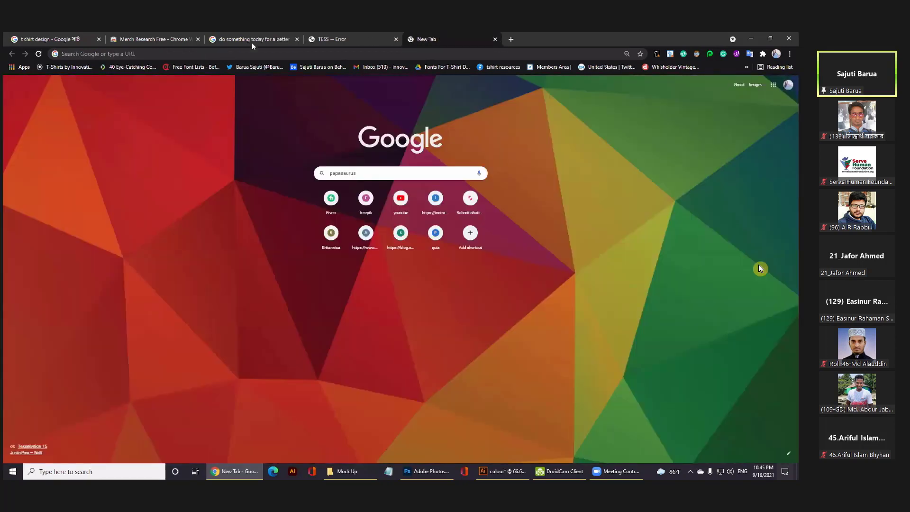
key(ctrl+w)
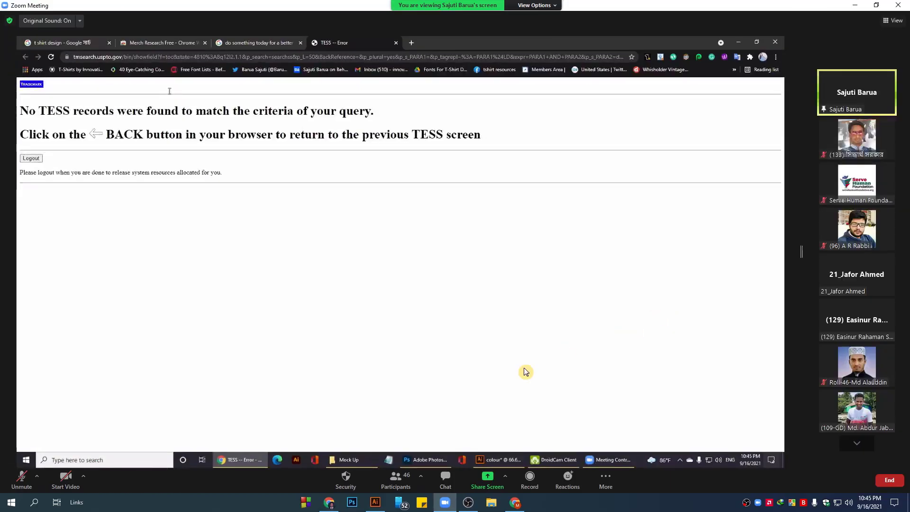
- Close the TESS error tab and bring up the Facebook Live Producer dashboard
key(ctrl+w)
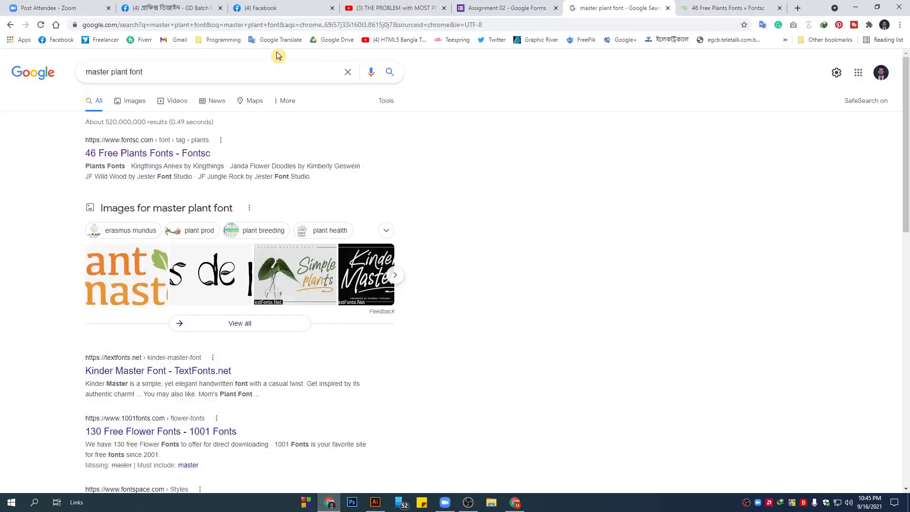
click(243, 3)
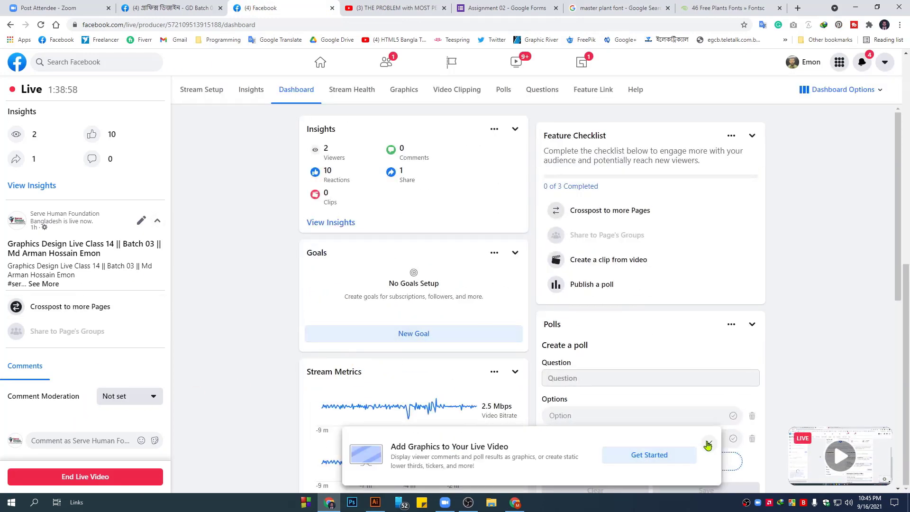
- Dismiss the Add Graphics popup in Facebook Live Producer and return to the Zoom meeting
scroll(507, 366, down, 3)
scroll(507, 366, down, 5)
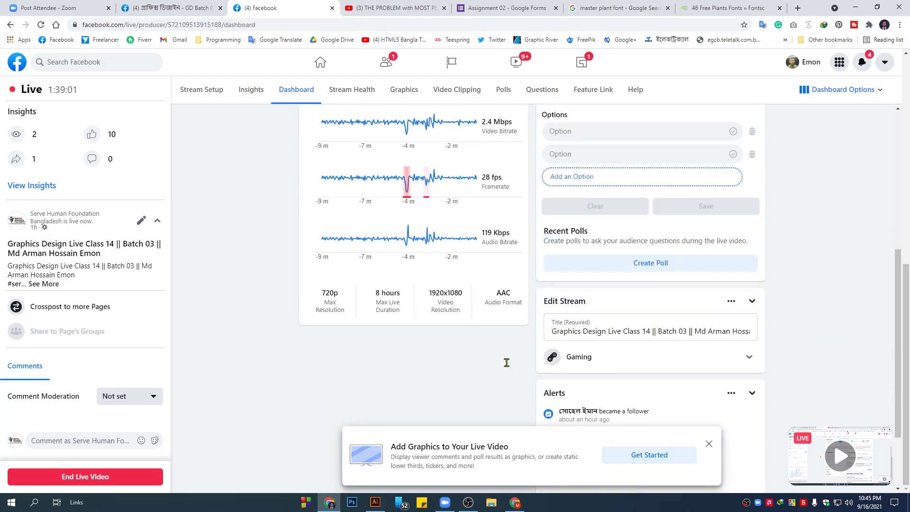
click(708, 444)
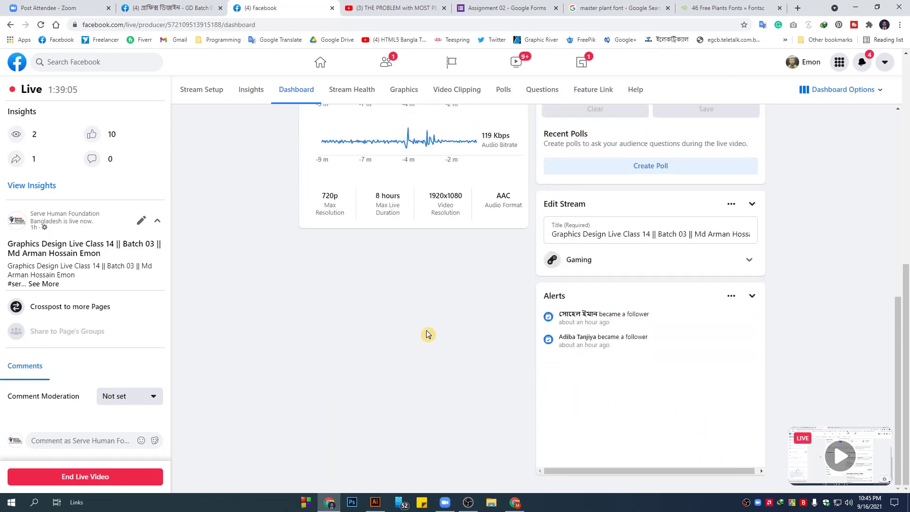
scroll(427, 334, up, 5)
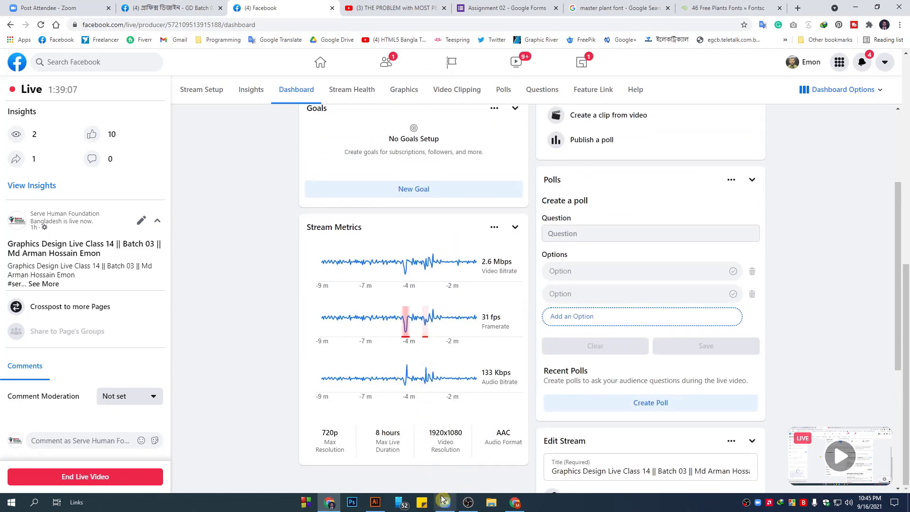
click(444, 501)
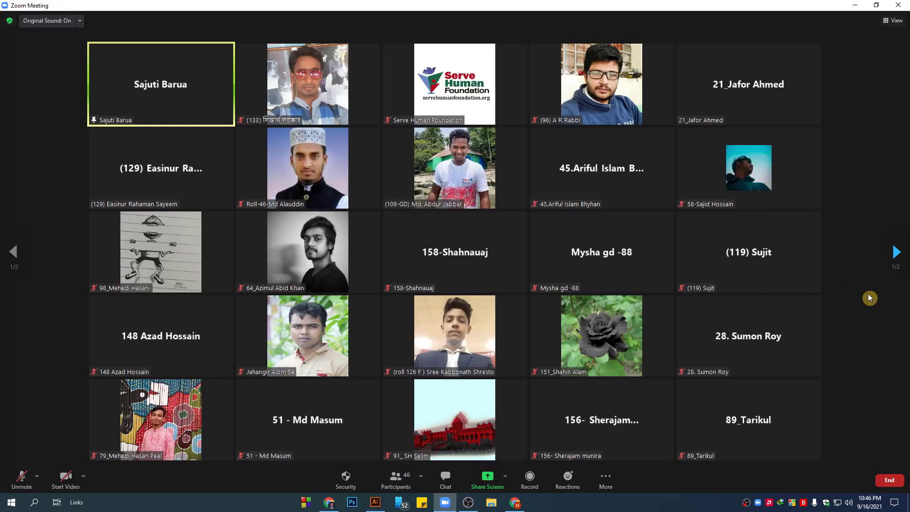